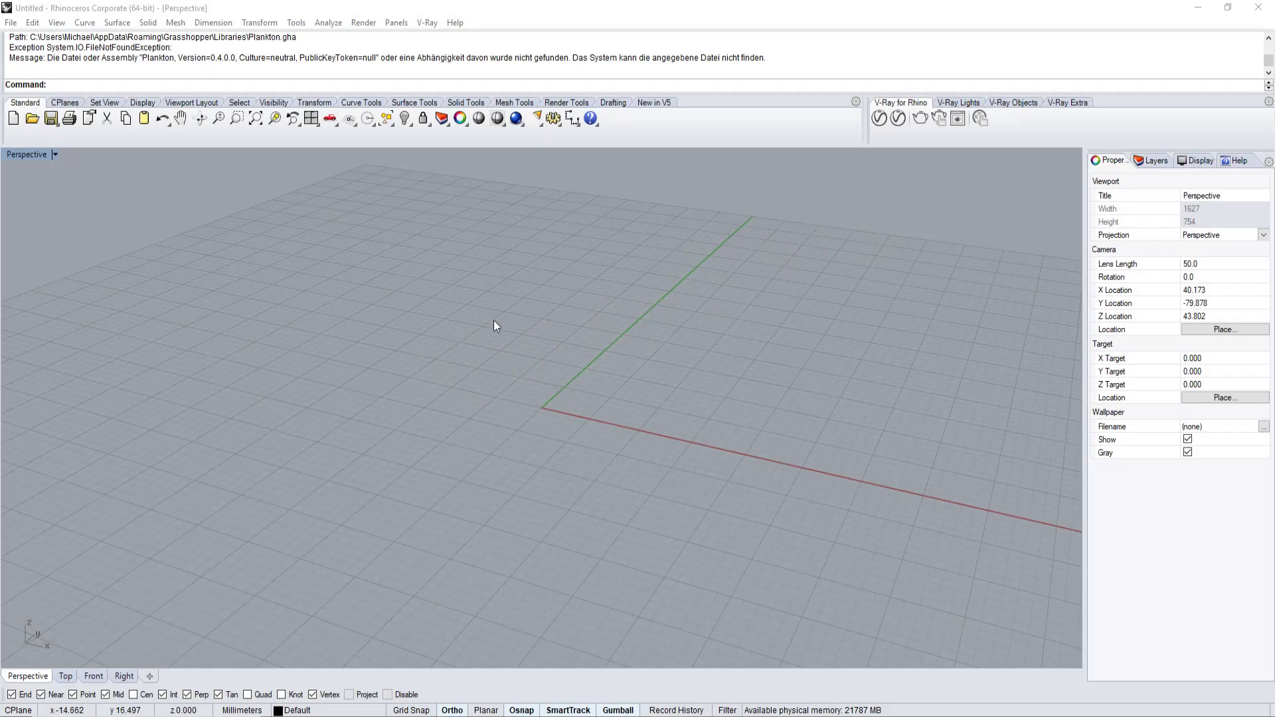
Bring the Rhino window with its empty Perspective viewport into focus.
click(433, 411)
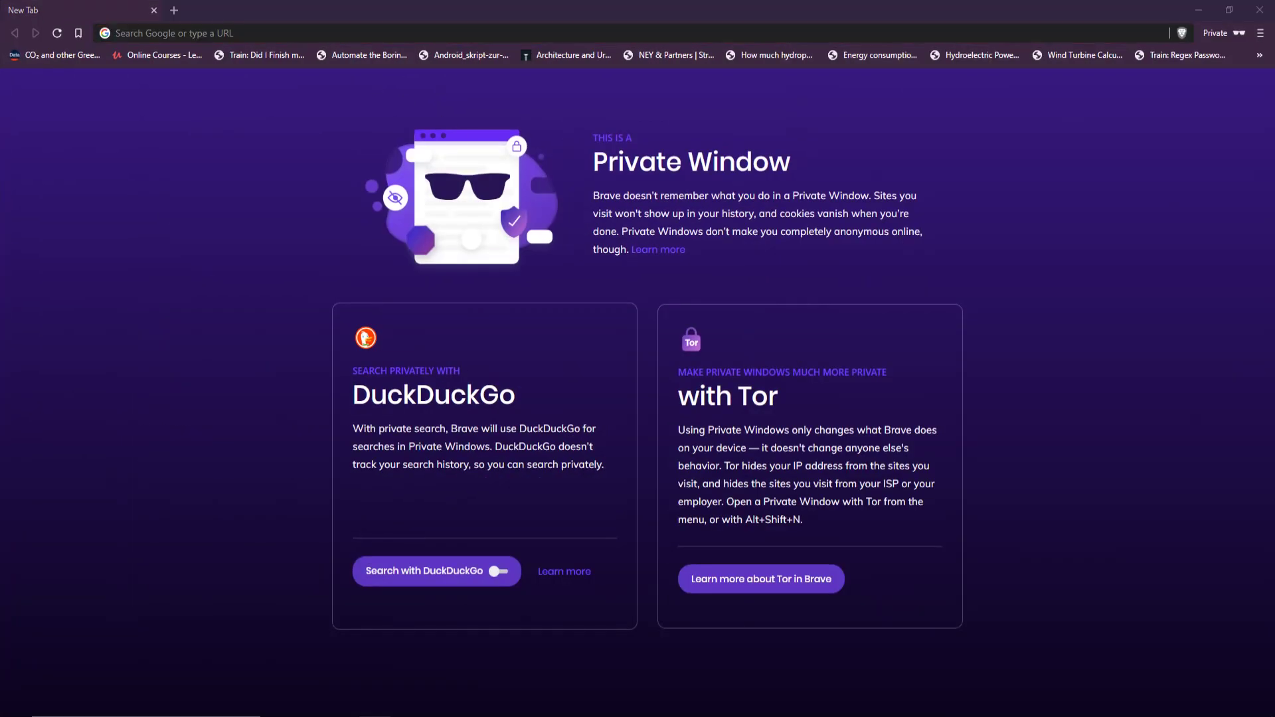
Search Google for 'grasshopper rhino download' and open the 'Download - Grasshopper' result.
click(237, 34)
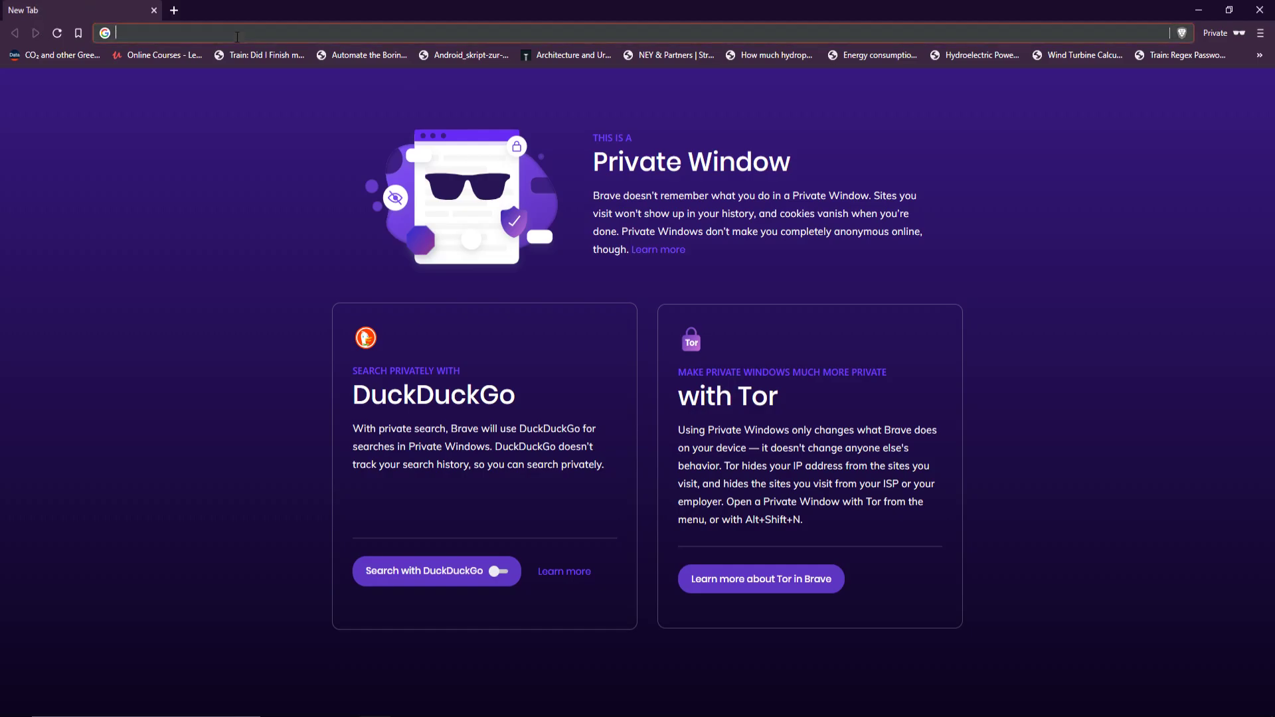
text(grasshopper )
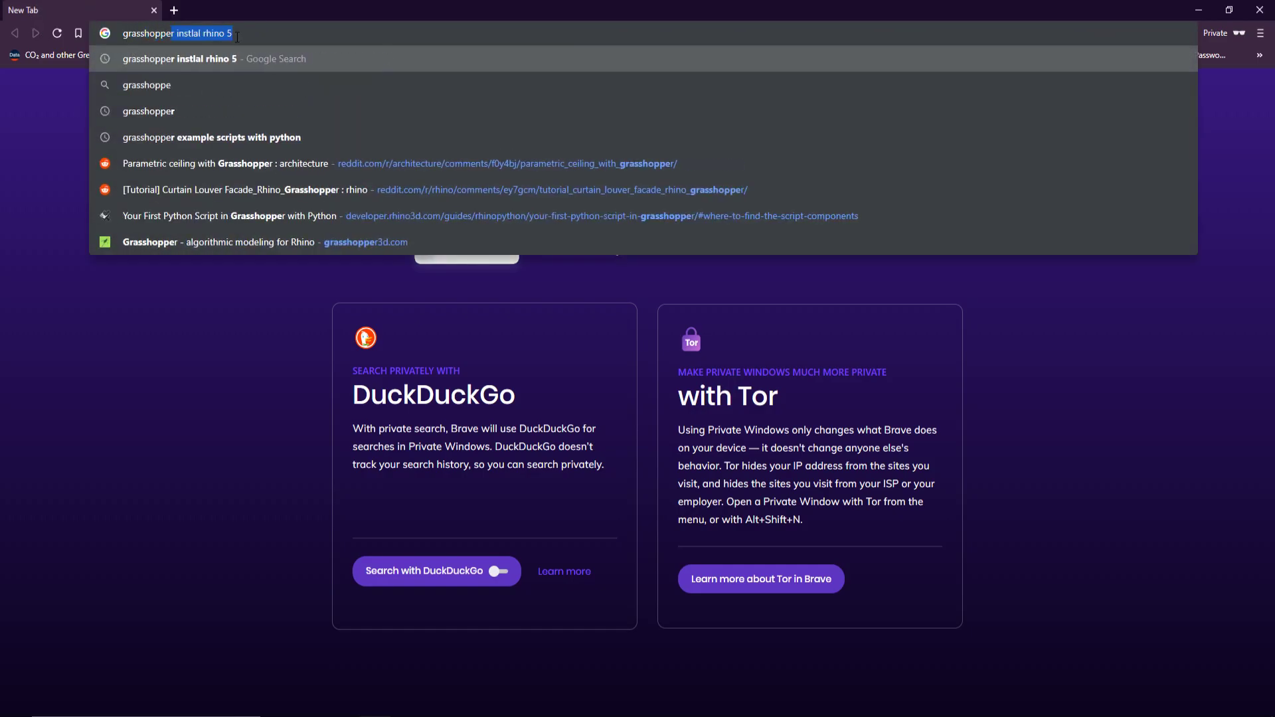
text(rhino )
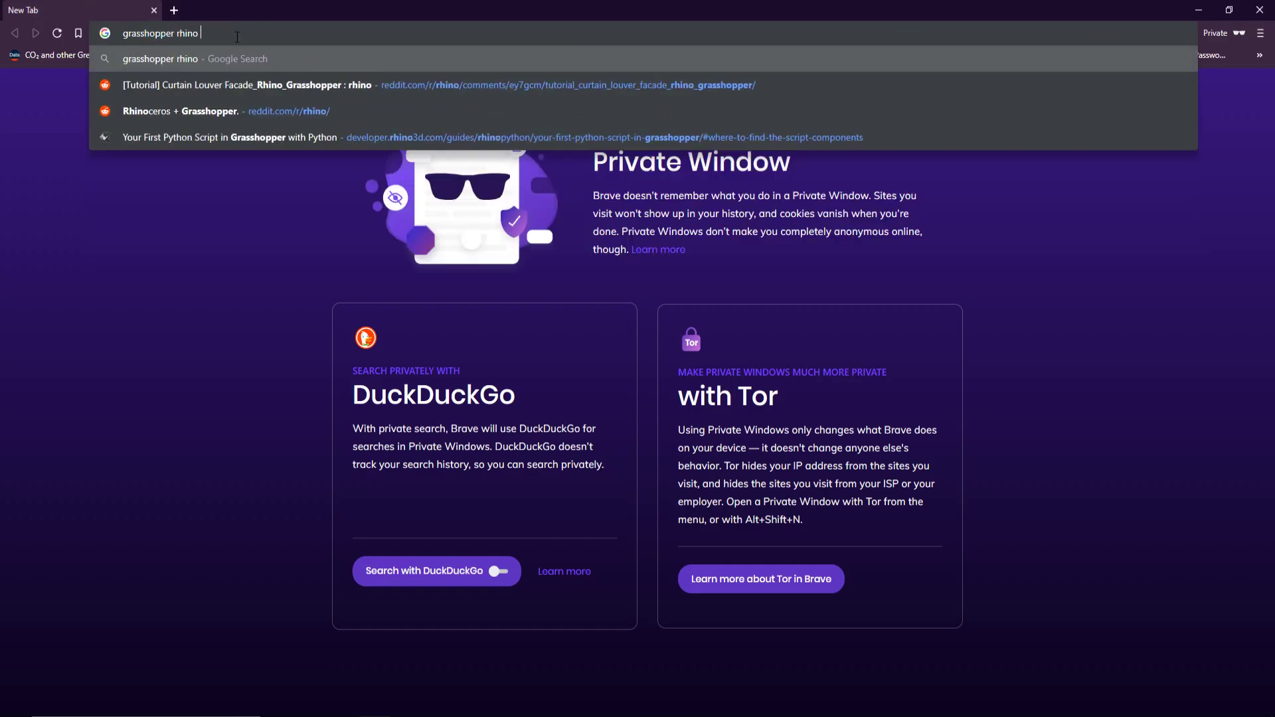
text(install)
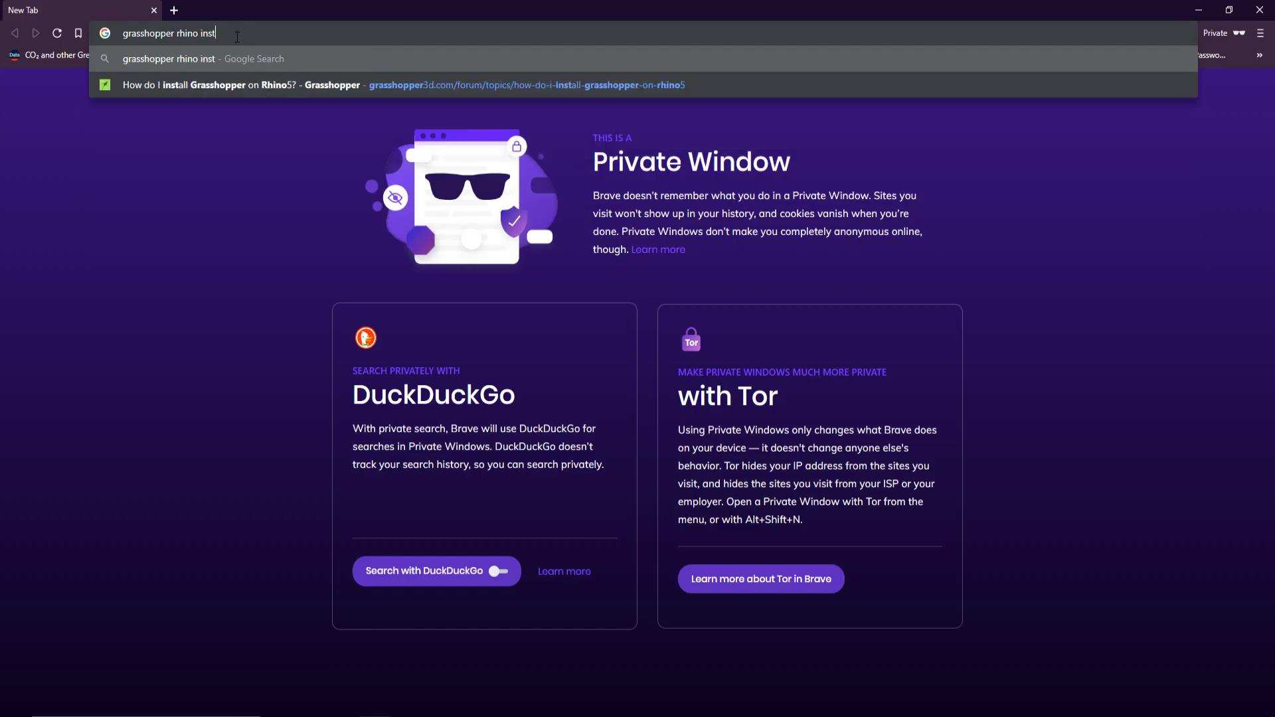
key(BackSpace)
key(BackSpace)
key(BackSpace)
key(BackSpace)
key(BackSpace)
key(BackSpace)
key(BackSpace)
text(download)
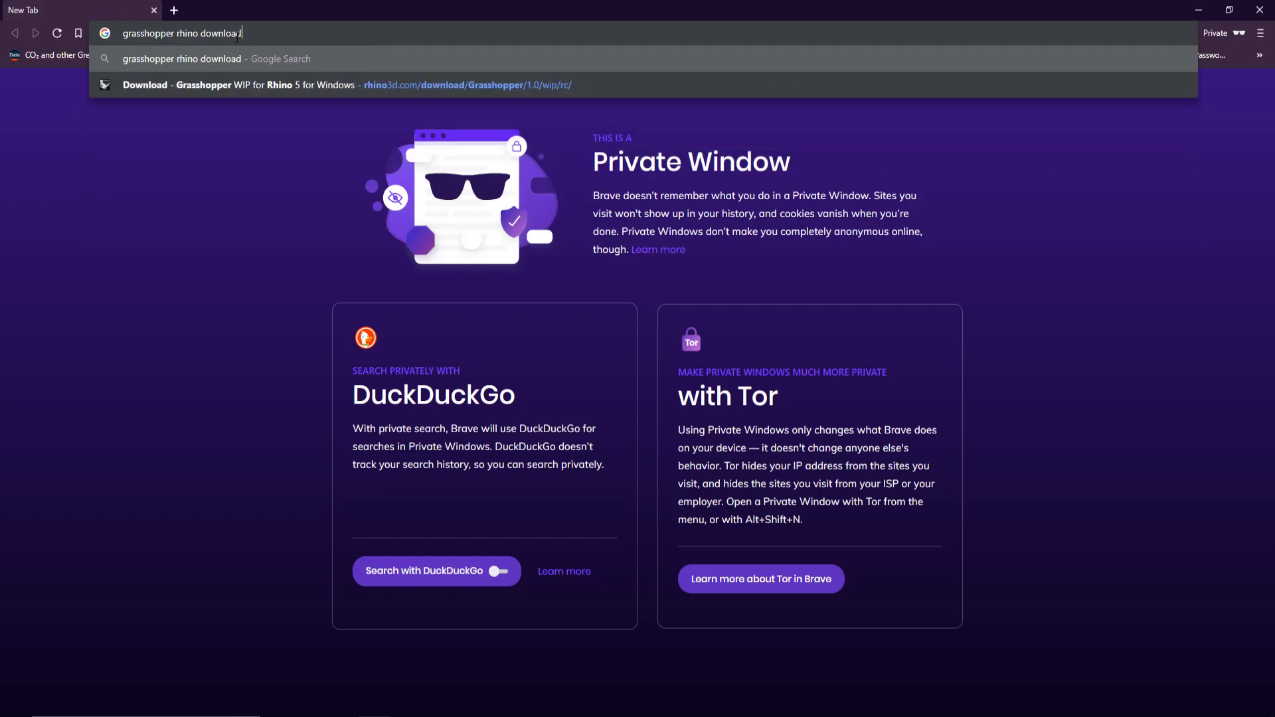
key(Return)
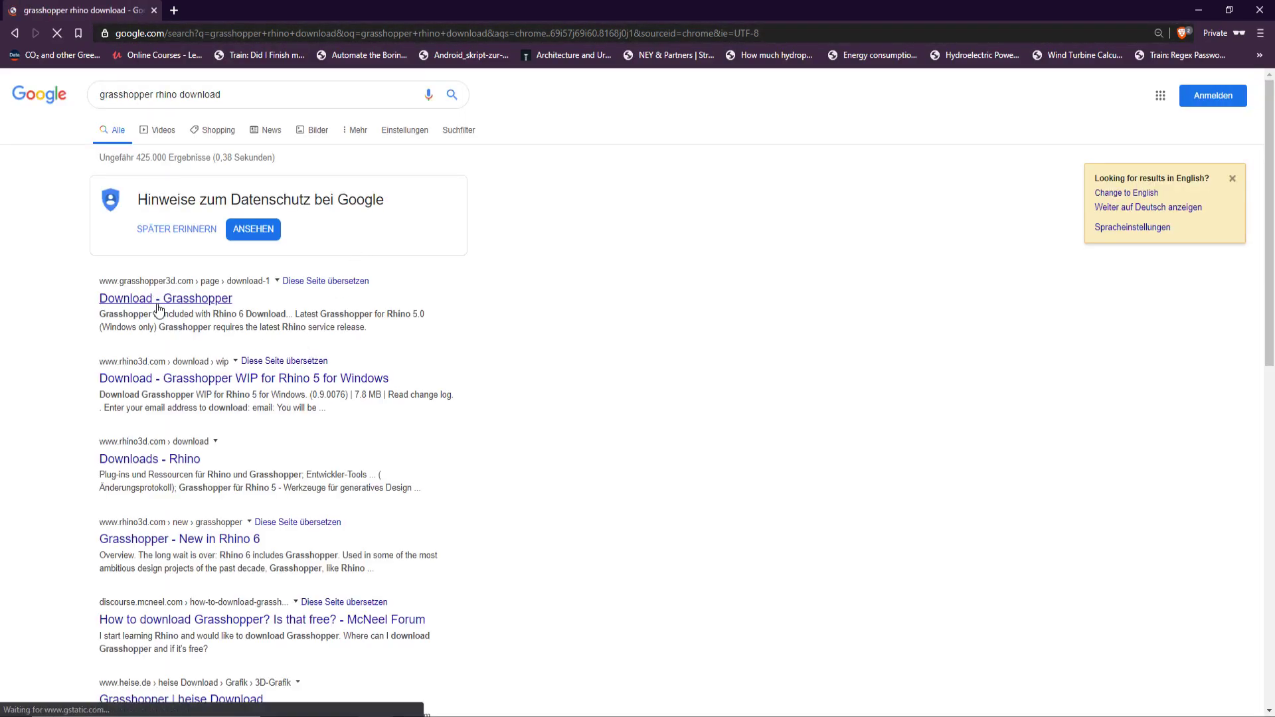
click(133, 307)
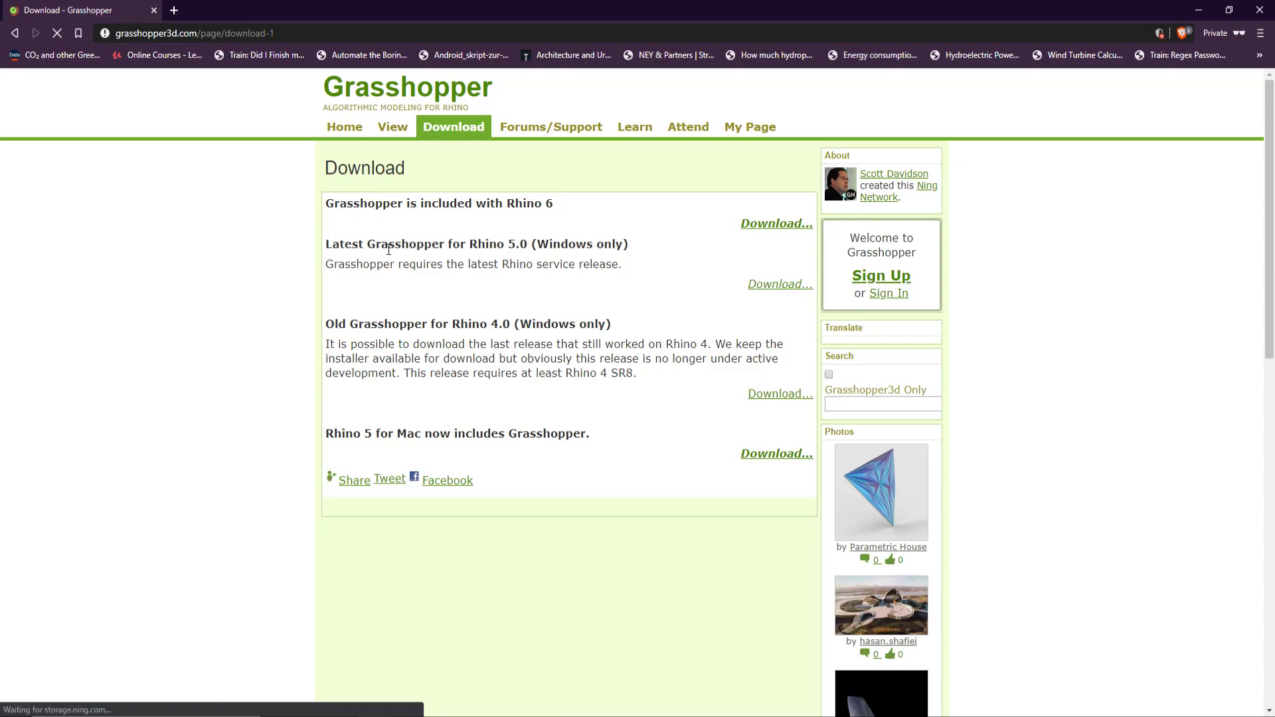
Note that Rhino 6 includes Grasshopper, then follow the 'Latest Grasshopper for Rhino 5.0' download link.
drag(339, 203, 507, 205)
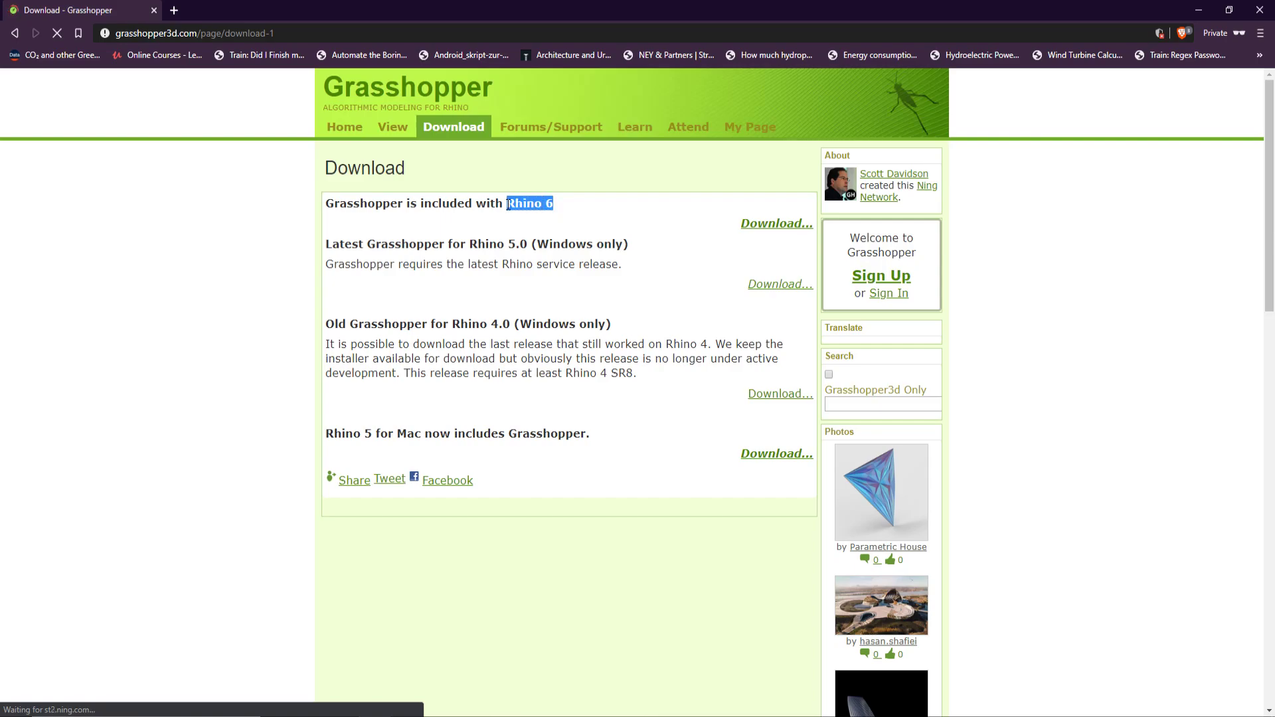
click(776, 290)
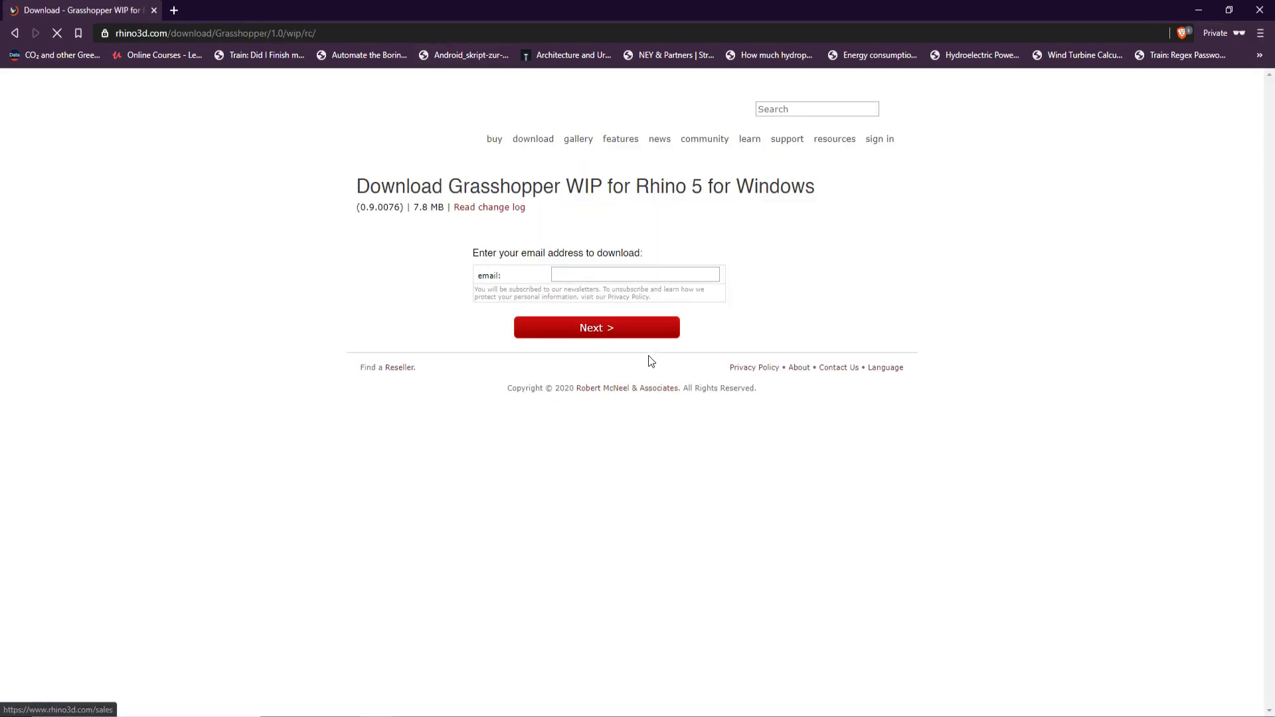
Enter an e-mail address and save the Grasshopper WIP installer into the 200211_Thesis folder.
click(621, 274)
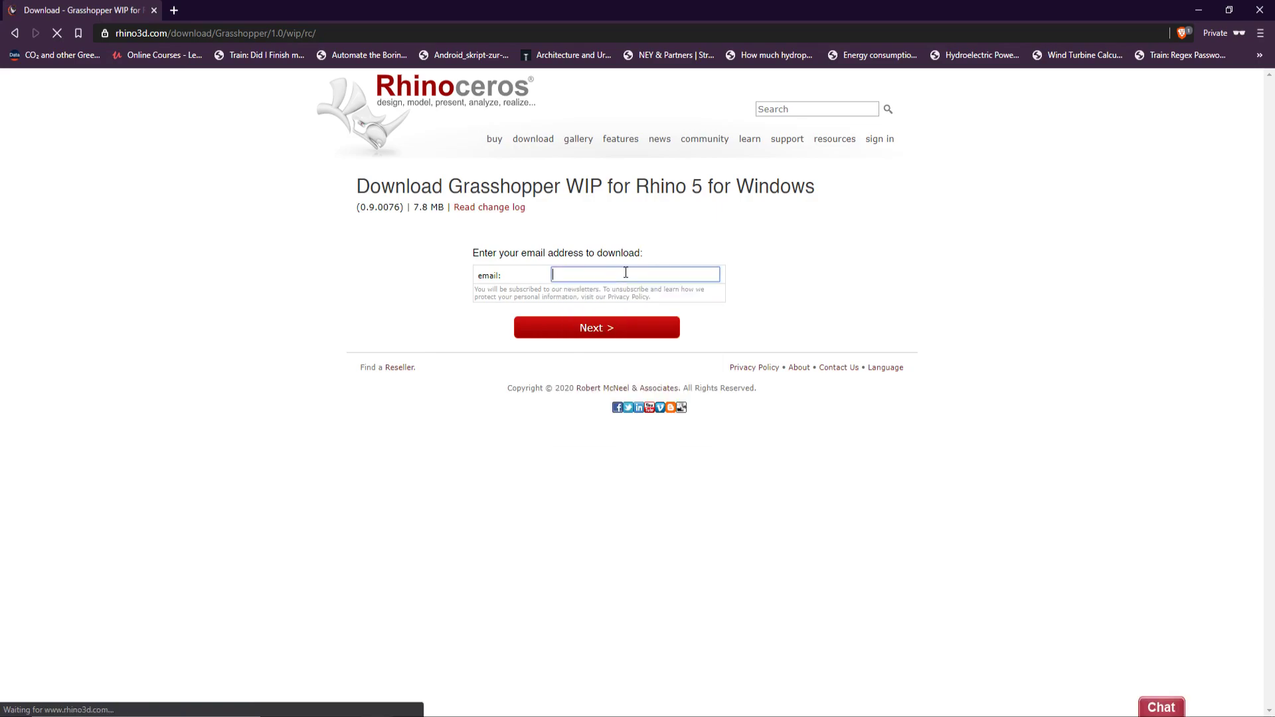
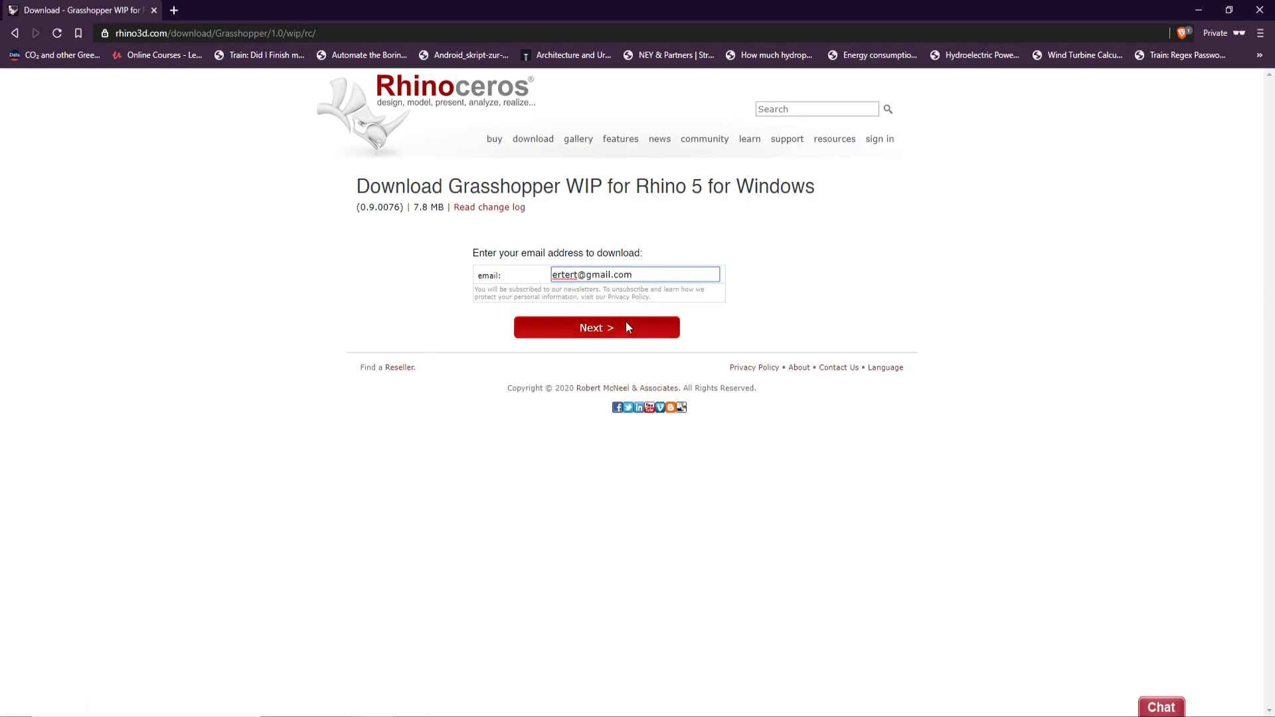
click(625, 326)
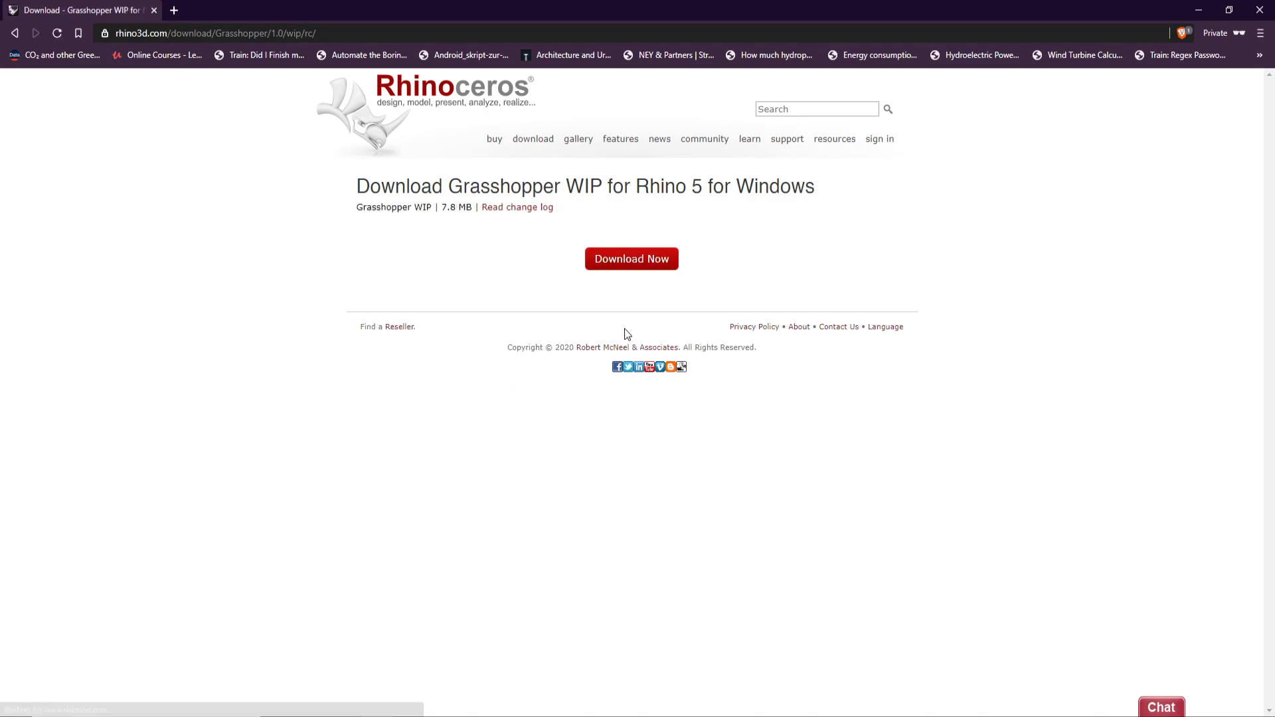
click(631, 260)
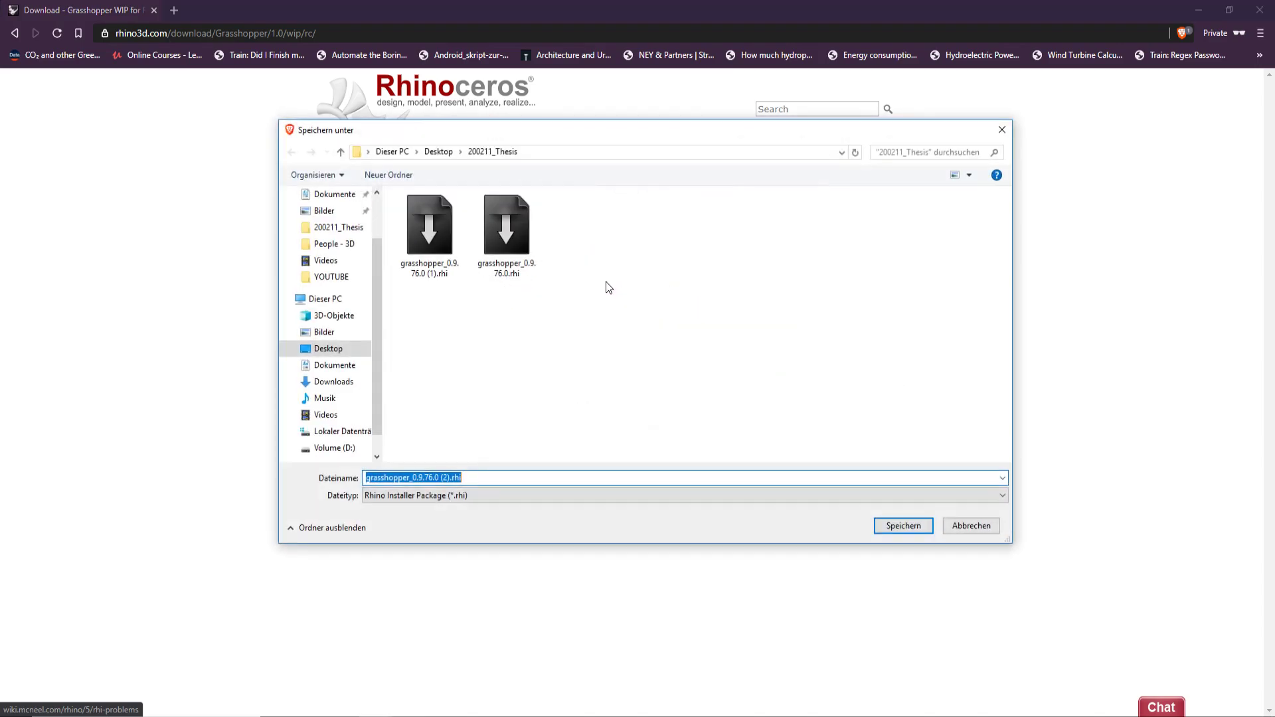
click(895, 519)
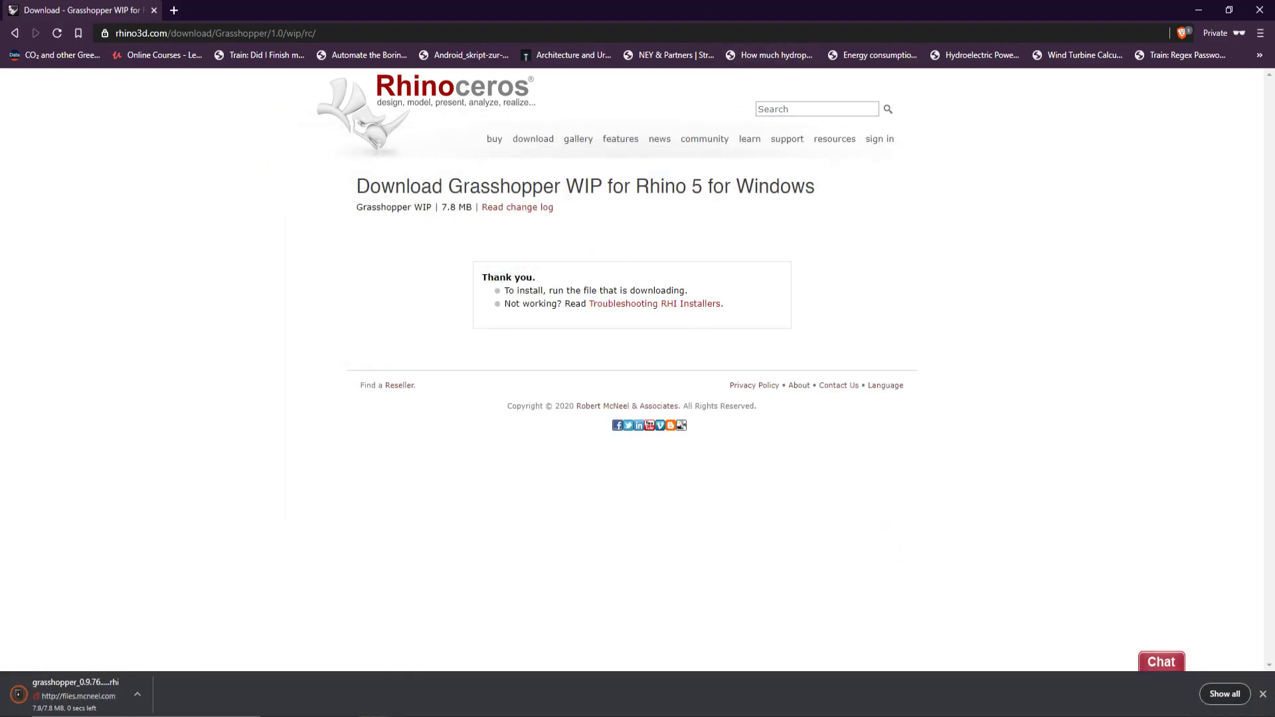
Launch the downloaded .rhi installer, cancel it, and minimize Brave to return to Rhino.
click(79, 694)
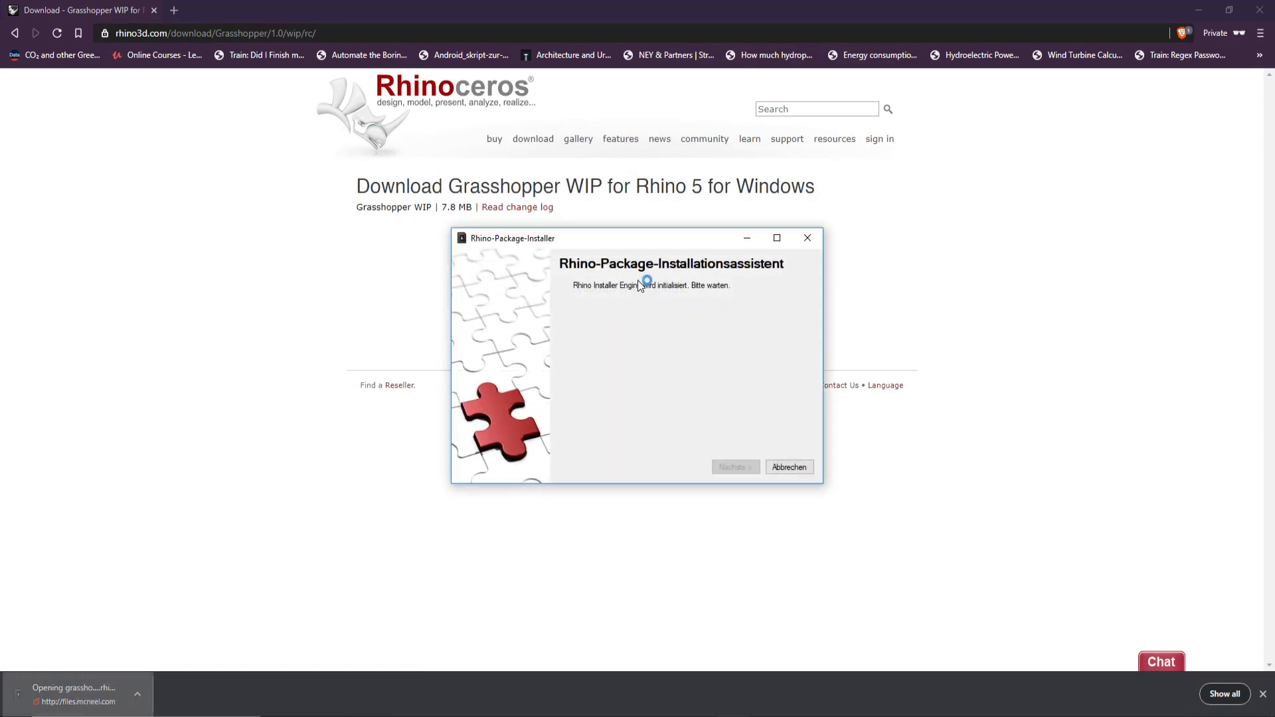
click(793, 468)
click(1199, 11)
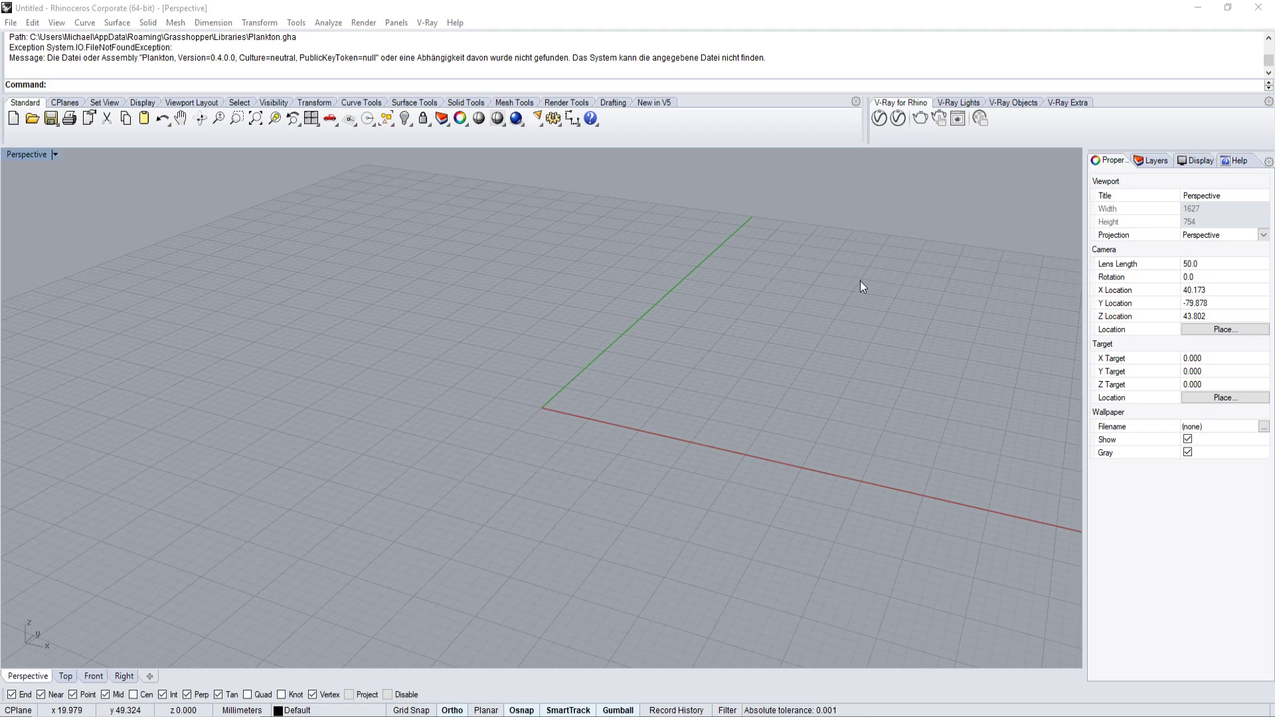
Run the Grasshopper command to open the Grasshopper editor and try its canvas search.
text(grasshopper)
key(Return)
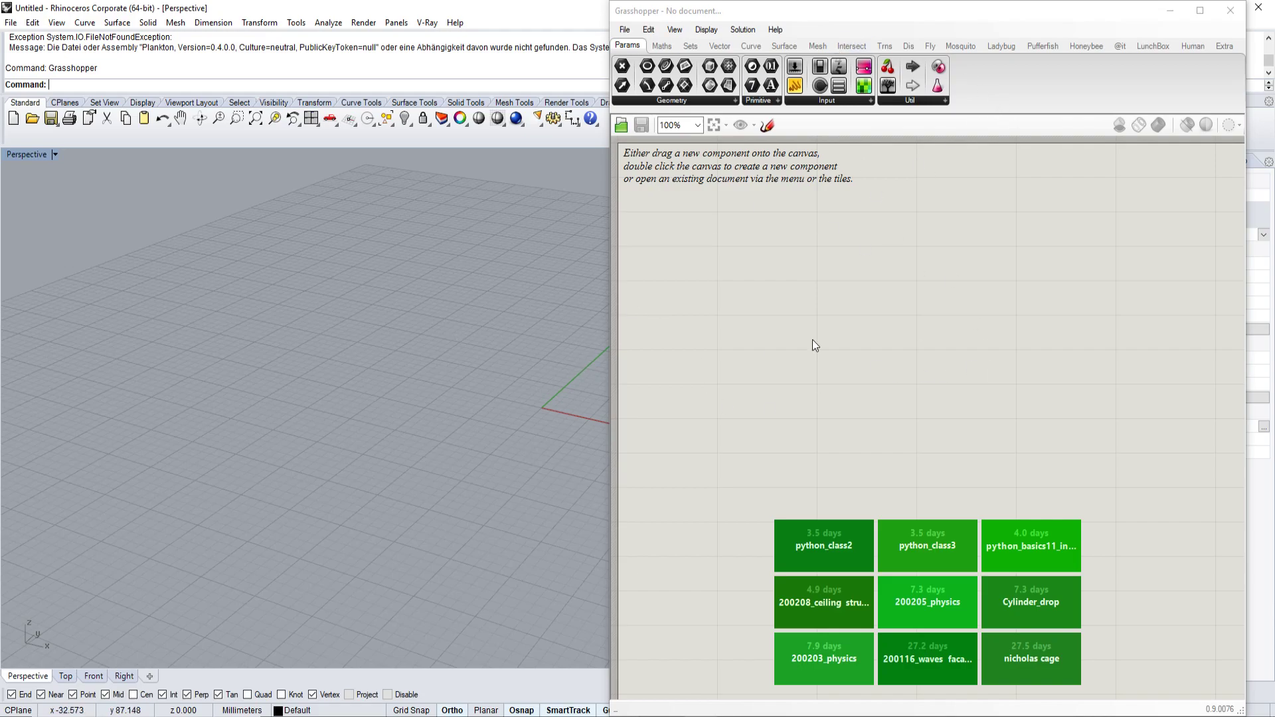
double_click(784, 287)
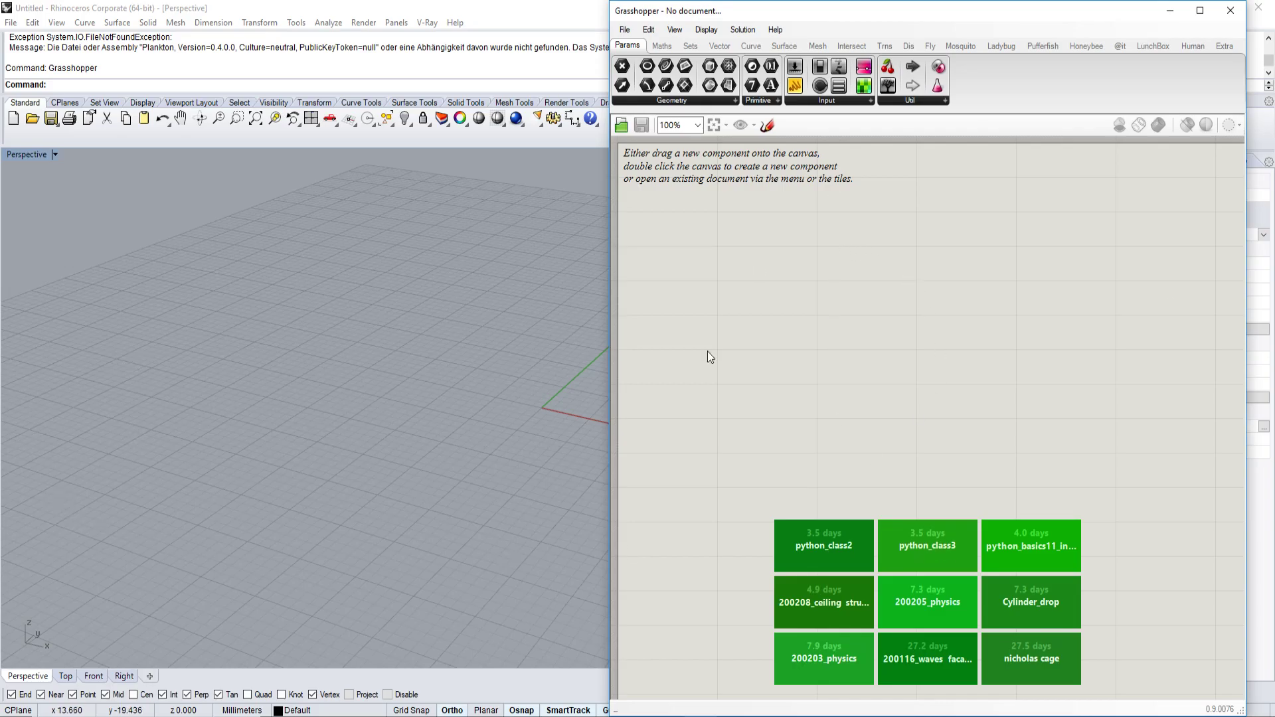
Arrange the Grasshopper window over the maximized Rhino window and pan the Perspective view left.
drag(868, 19, 1010, 235)
double_click(505, 8)
drag(508, 115, 863, 2)
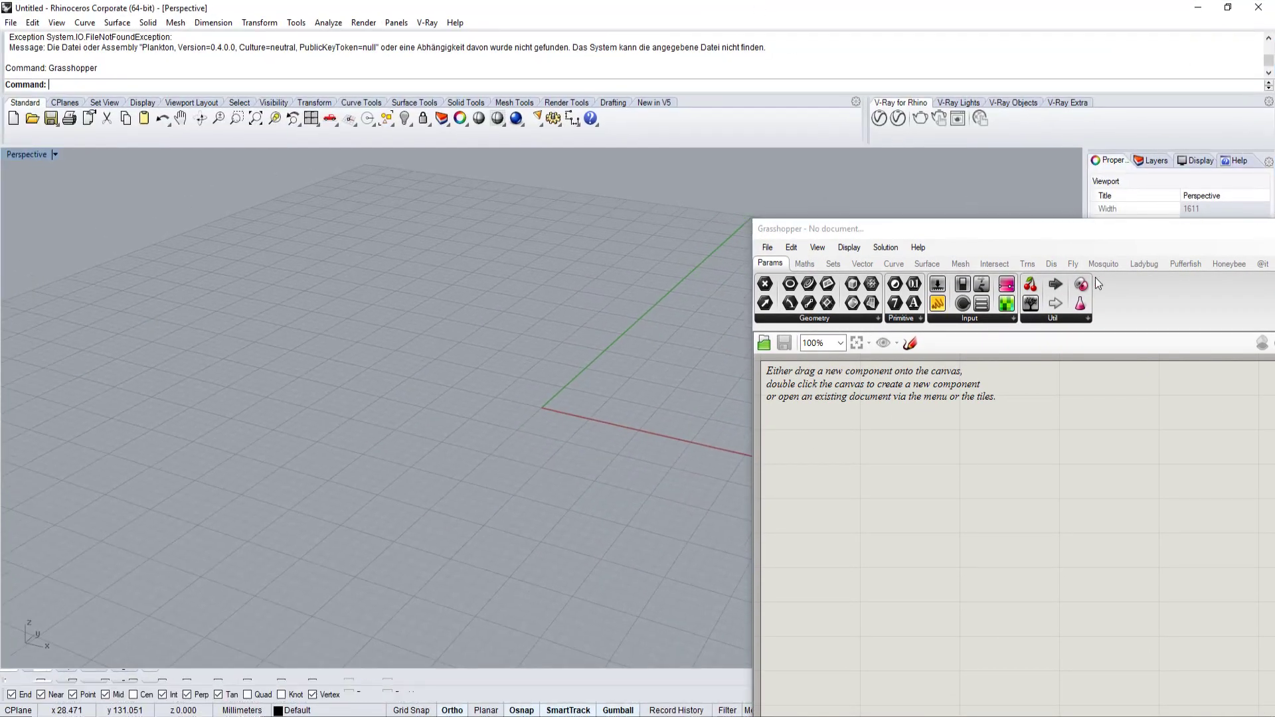
drag(1022, 229, 1273, 70)
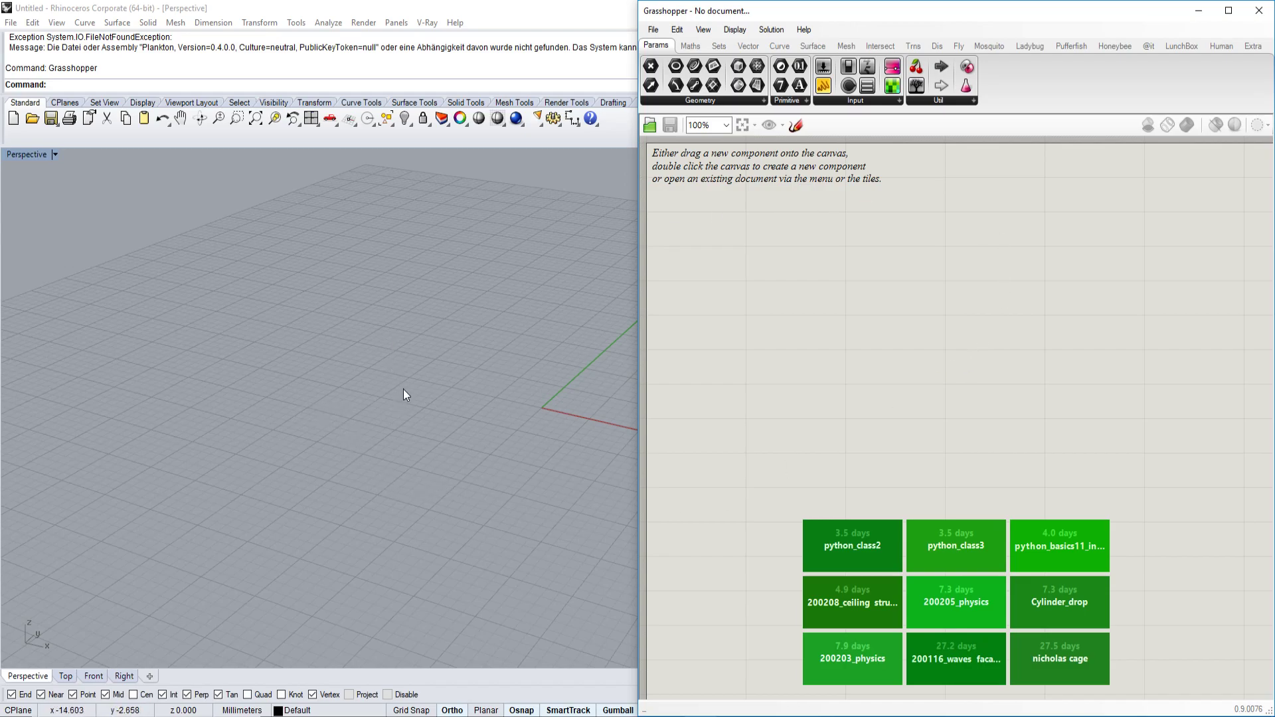
shift+right_drag(404, 391, 328, 396)
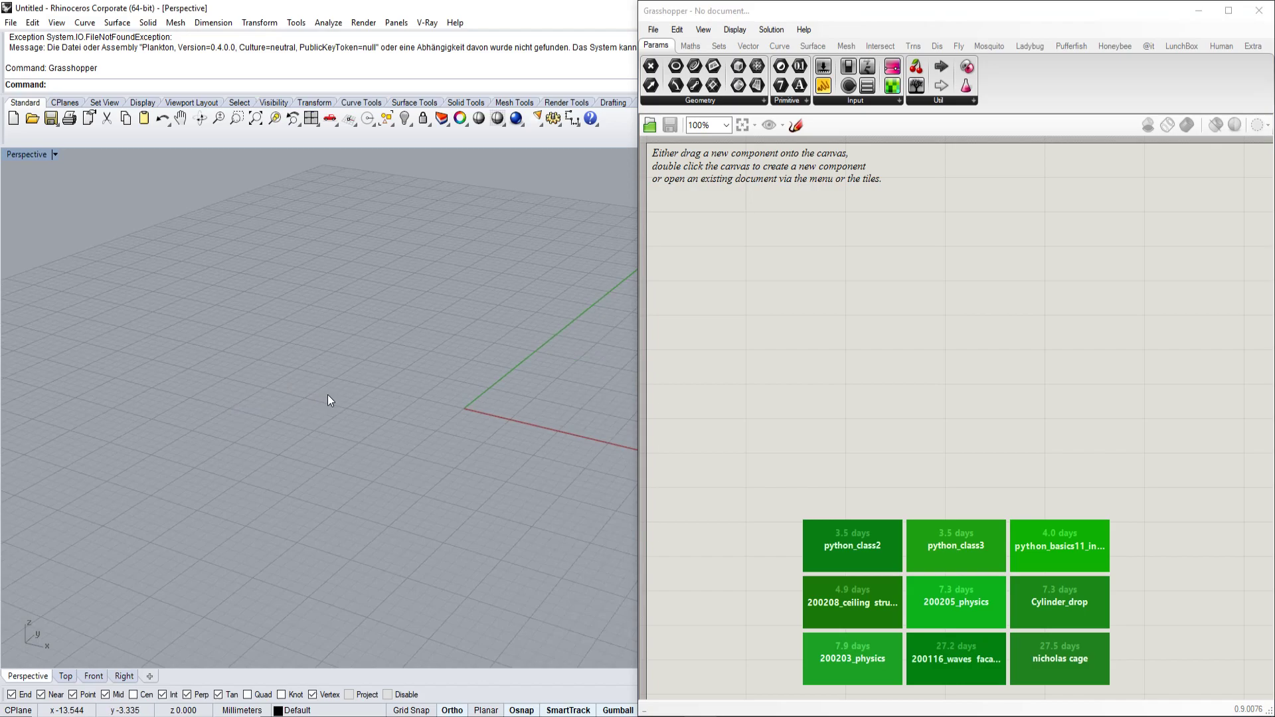
Draw a looping freeform curve through seven control points in the Perspective viewport.
text(curve)
key(Return)
click(390, 271)
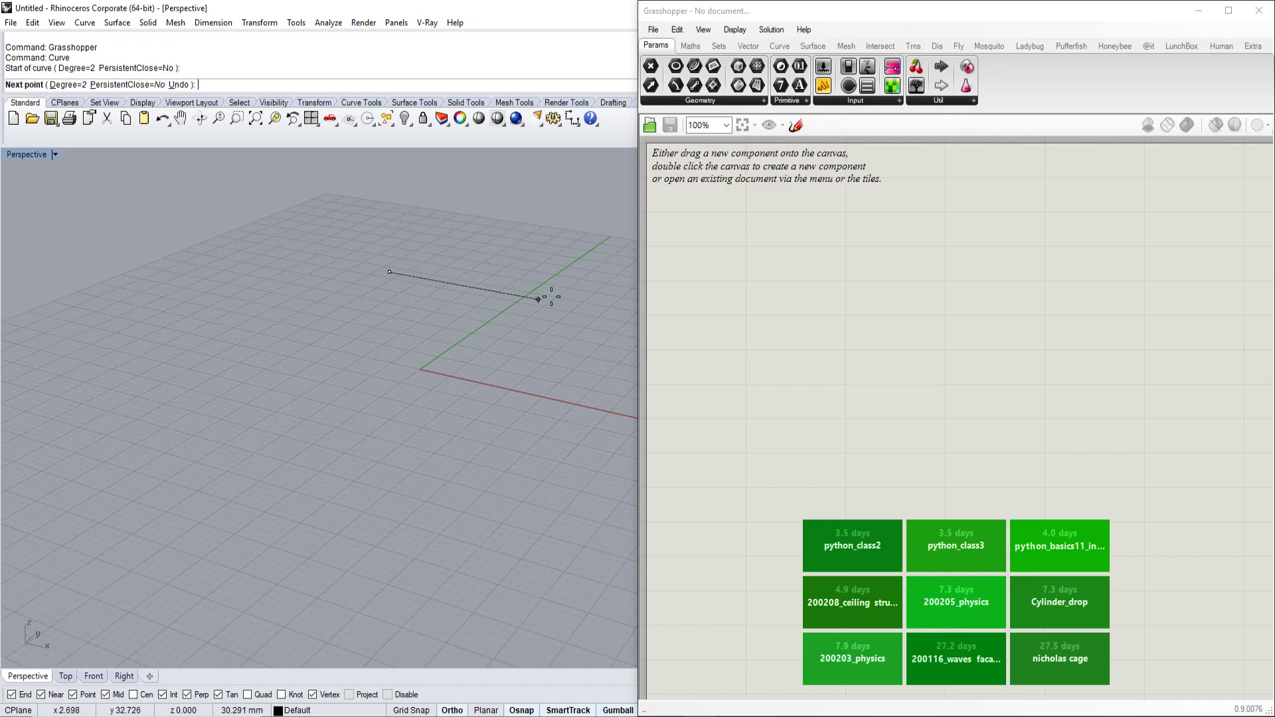
click(552, 302)
click(435, 387)
click(260, 512)
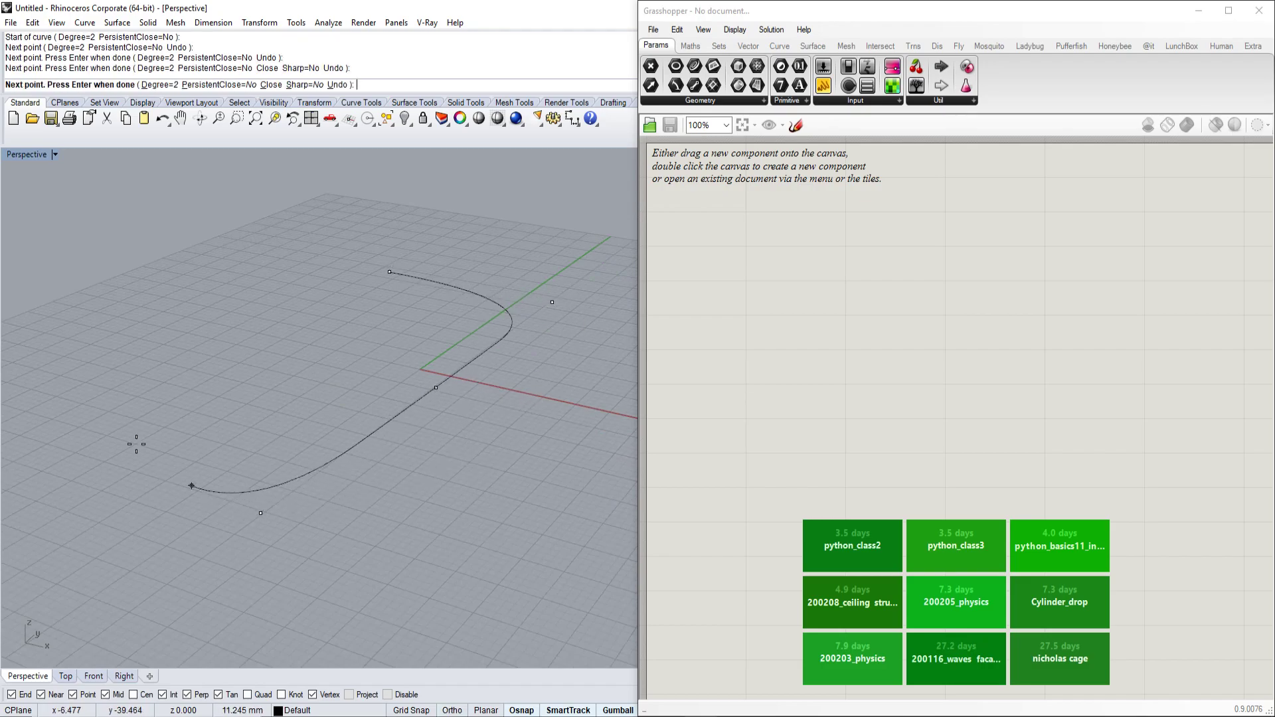
click(121, 385)
click(259, 326)
click(209, 253)
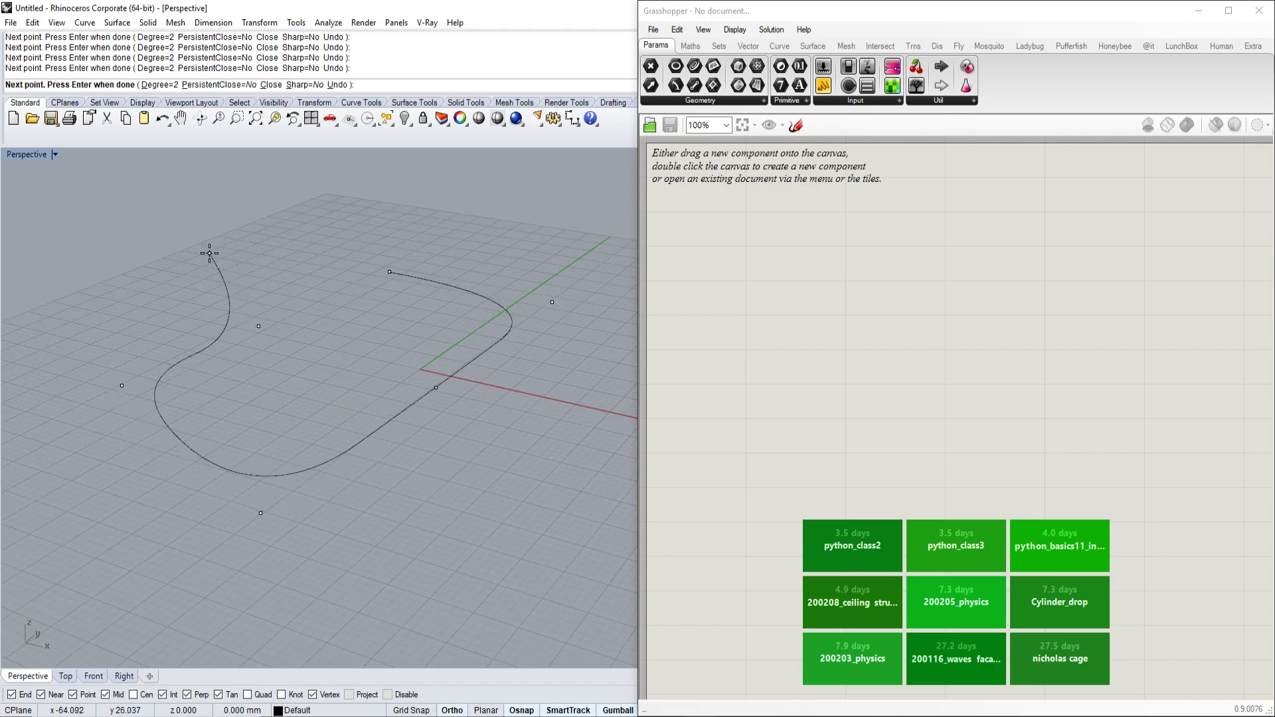
key(Return)
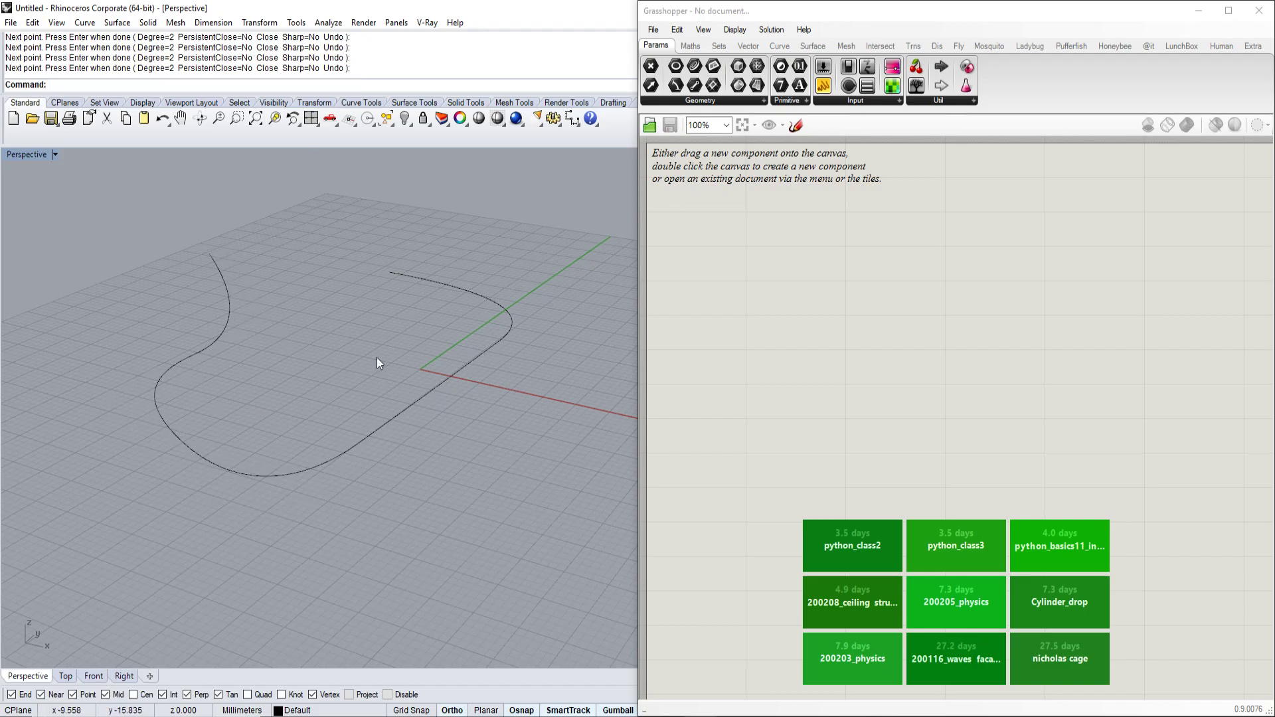
Select the new curve and orbit the Perspective view to inspect it.
click(391, 274)
click(507, 252)
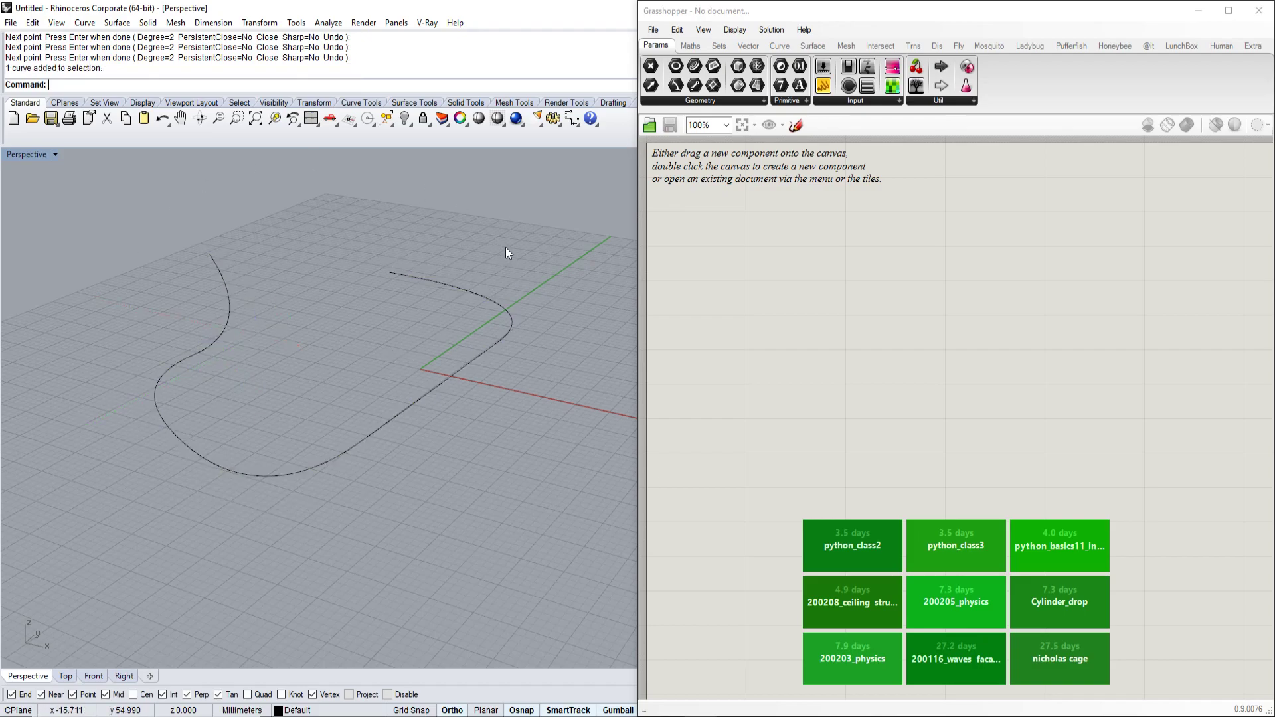
right_drag(329, 305, 372, 332)
click(369, 341)
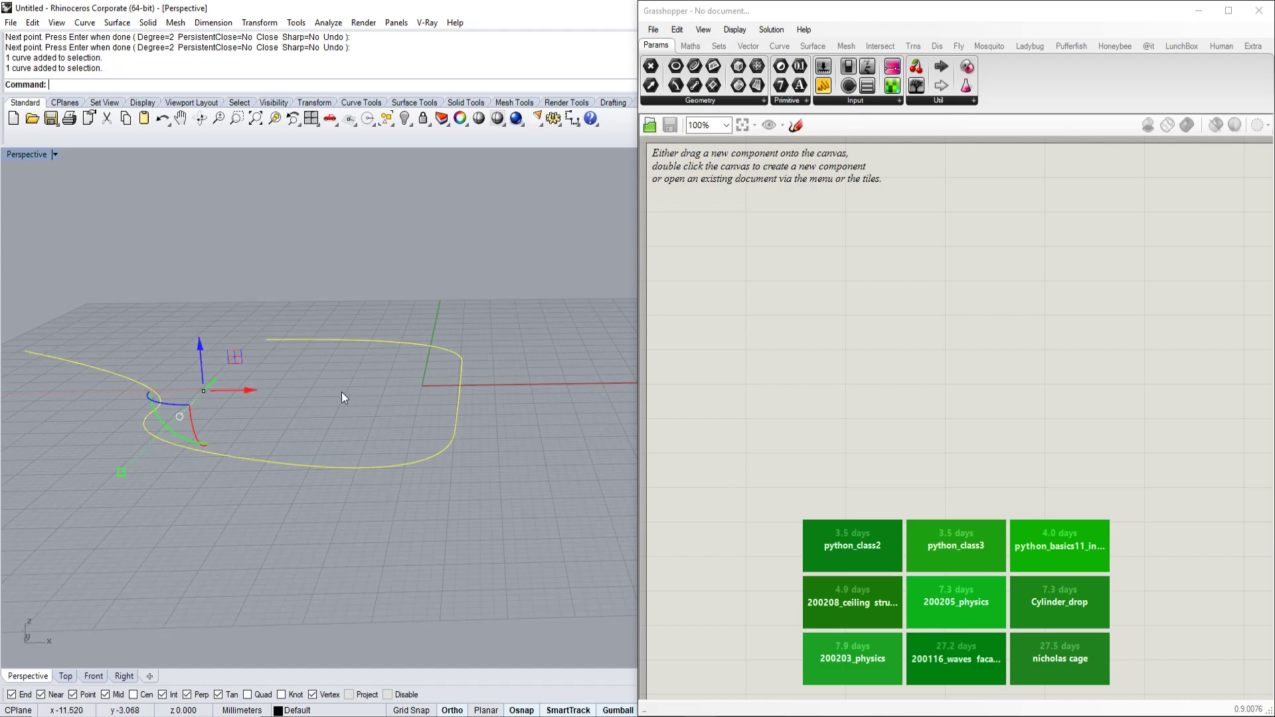
right_drag(341, 393, 568, 381)
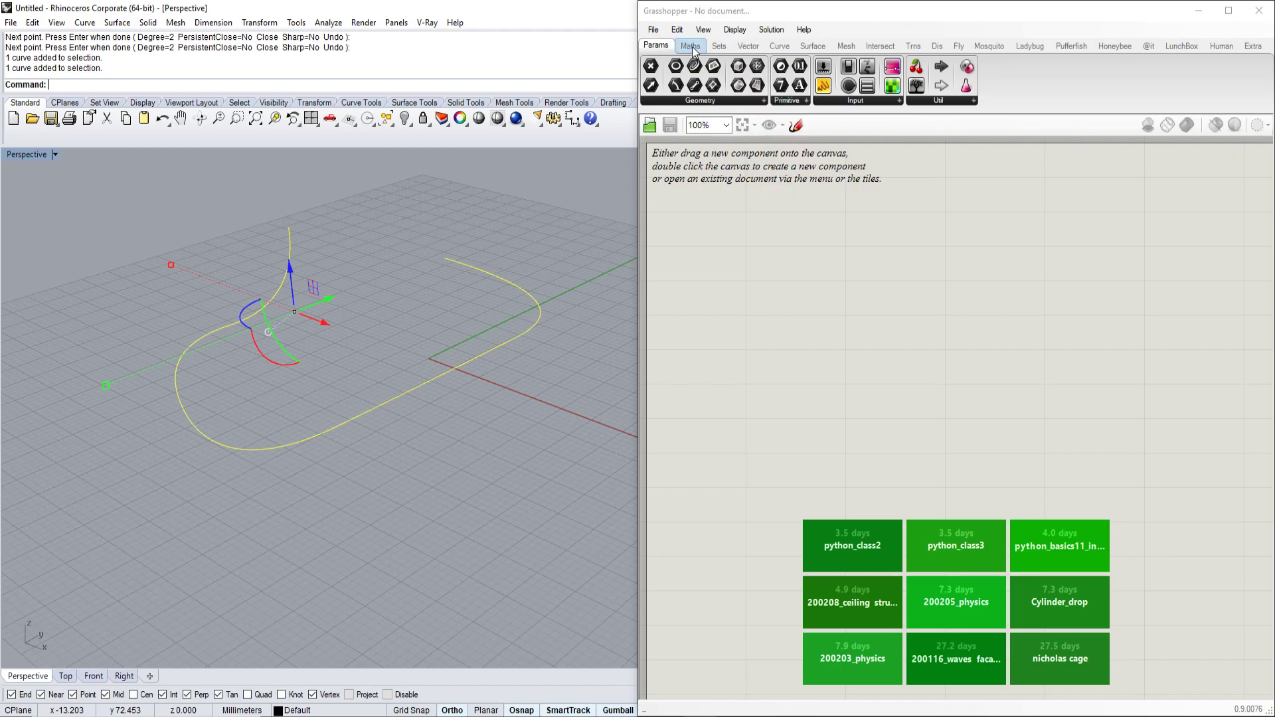
Browse the Maths, Sets, Vector and Curve tabs, then drag a Curve parameter from Params onto the canvas.
click(692, 48)
click(720, 48)
click(751, 48)
click(778, 47)
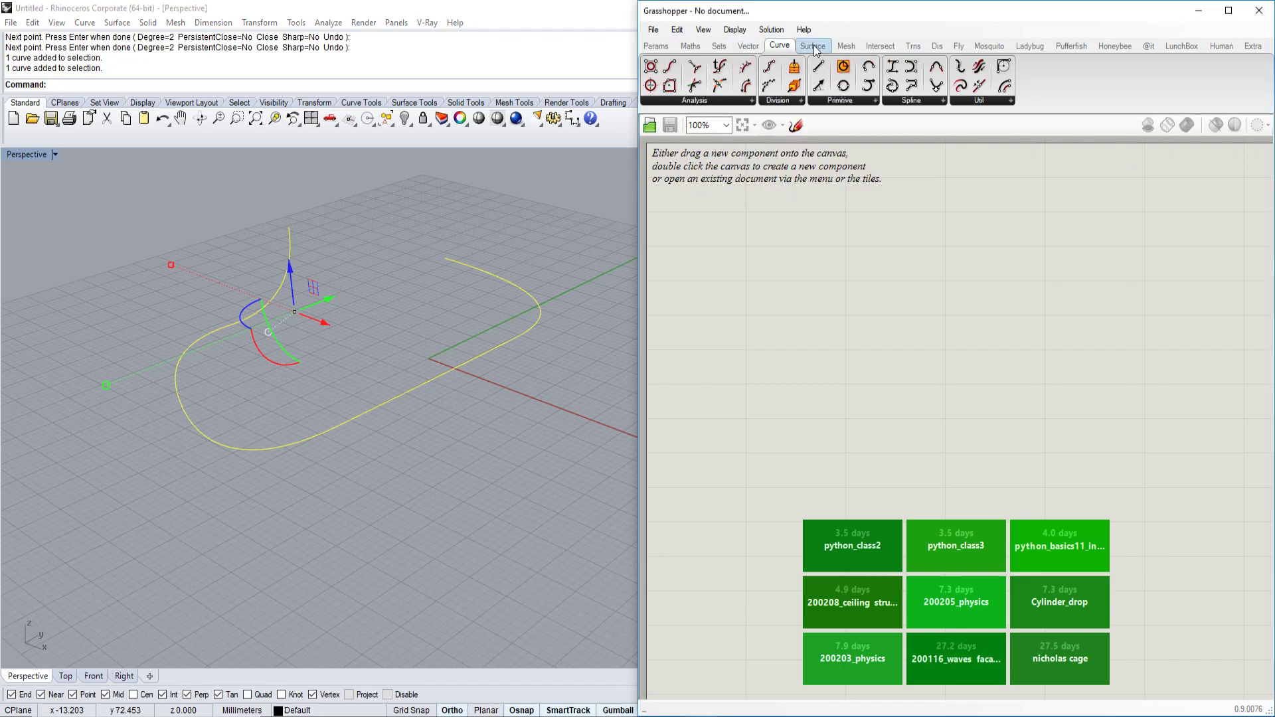
click(656, 47)
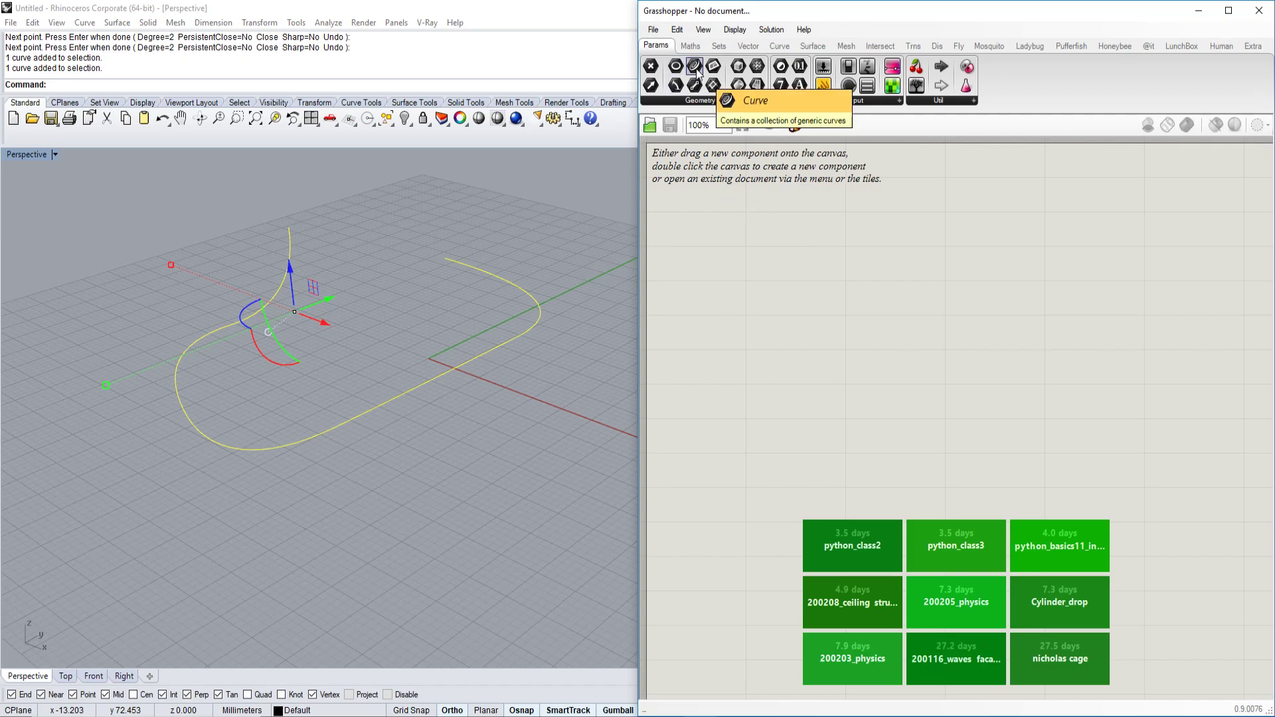
drag(696, 69, 824, 314)
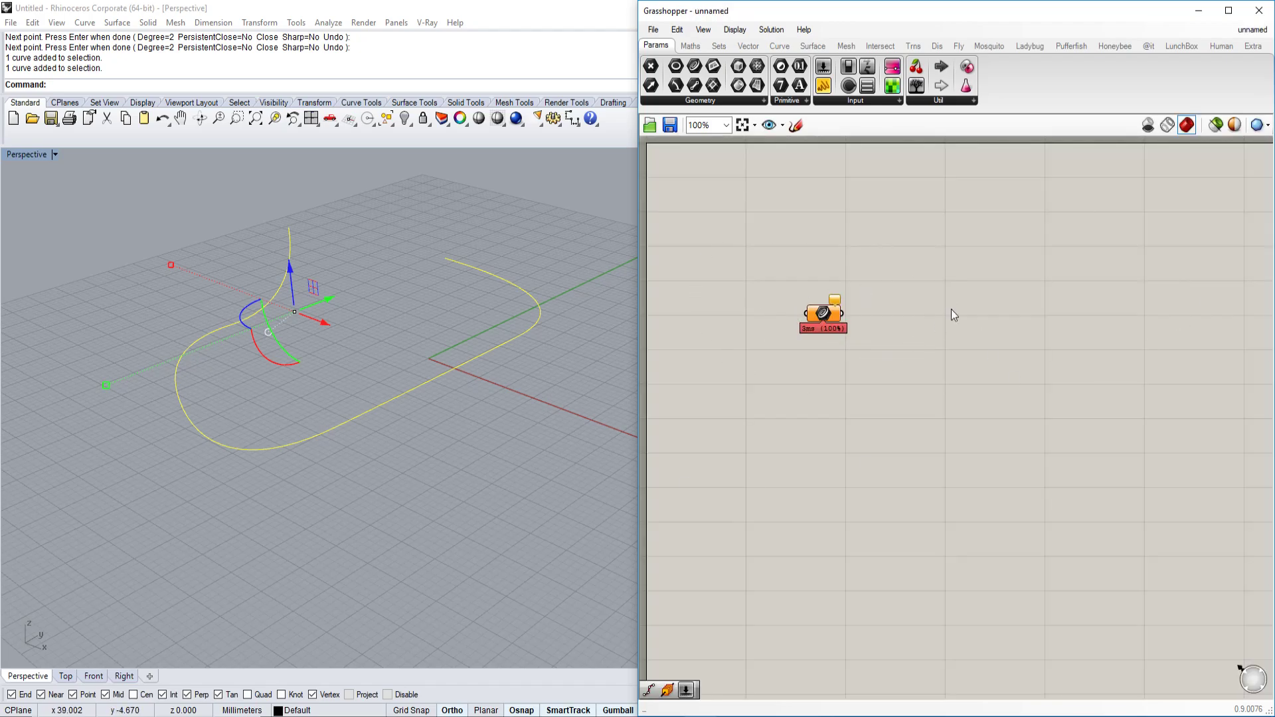
Zoom and pan the canvas around the Curve parameter and leave it selected.
scroll(871, 338, up, 3)
right_drag(870, 336, 996, 374)
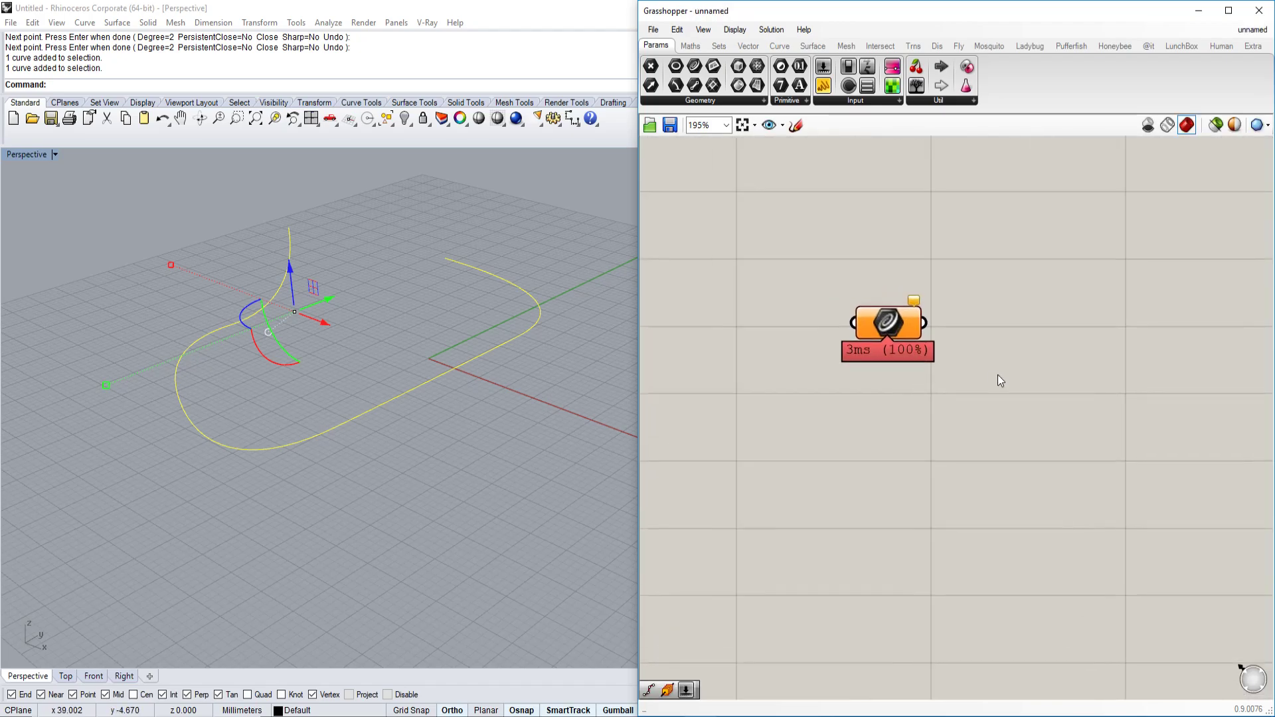
scroll(996, 375, down, 3)
click(942, 344)
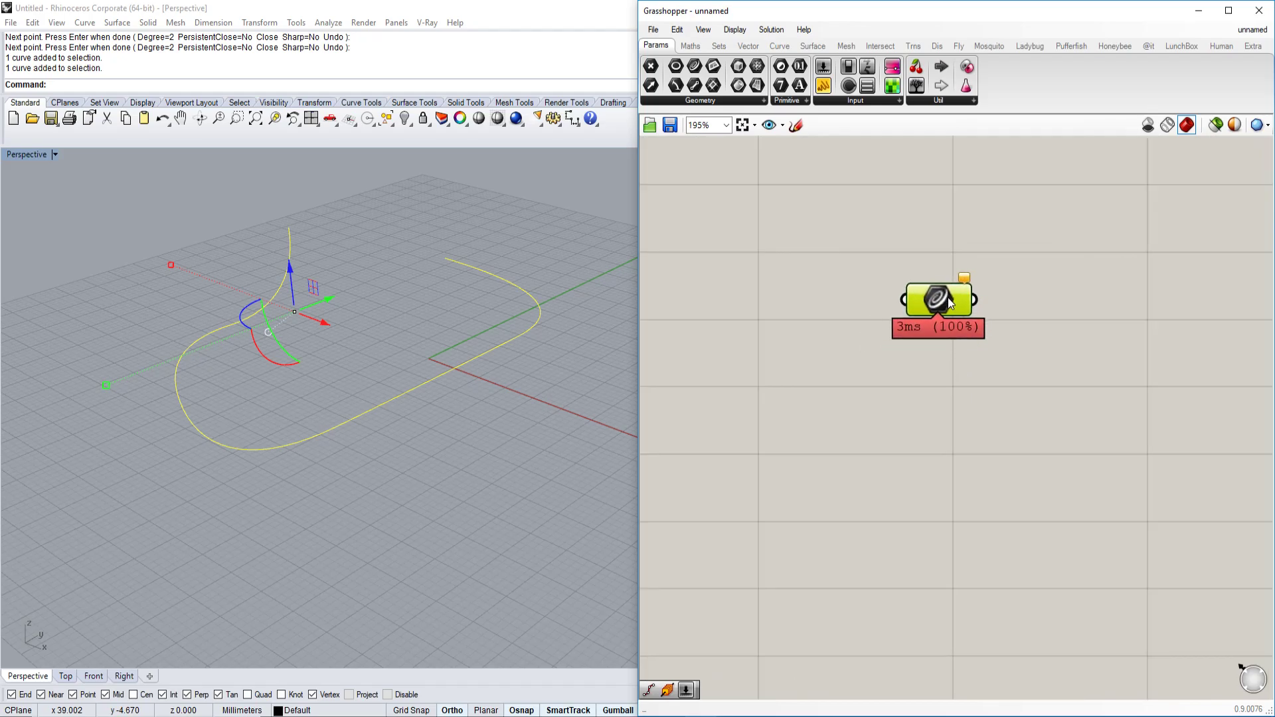
scroll(939, 326, up, 1)
right_drag(950, 349, 953, 365)
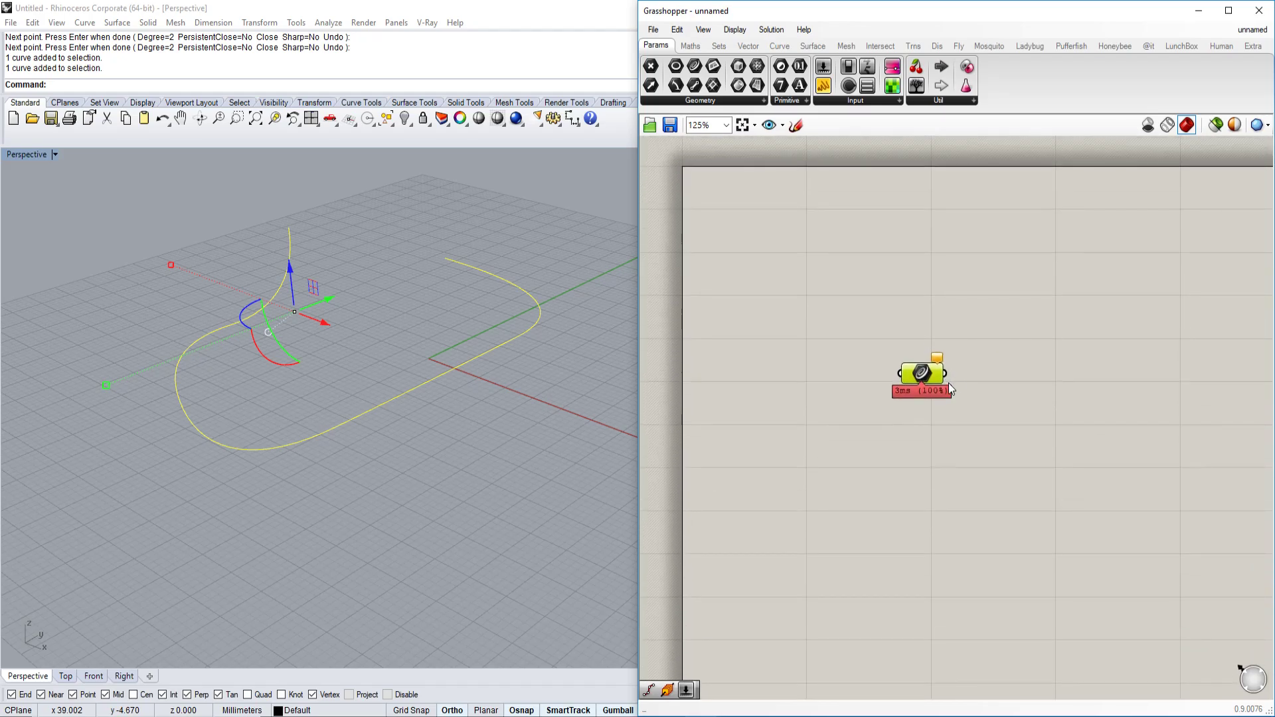
click(911, 468)
click(925, 379)
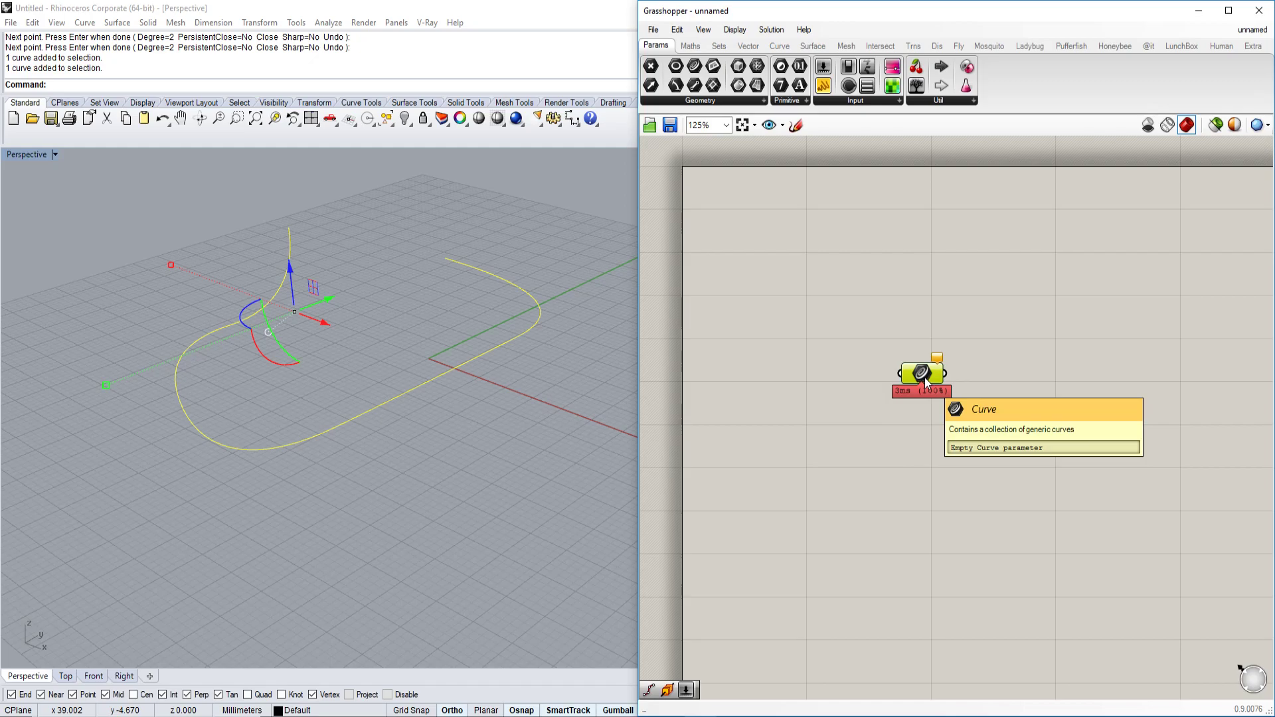
Assign the freeform curve to the Curve parameter with Set one Curve, picking it in Perspective.
right_click(925, 380)
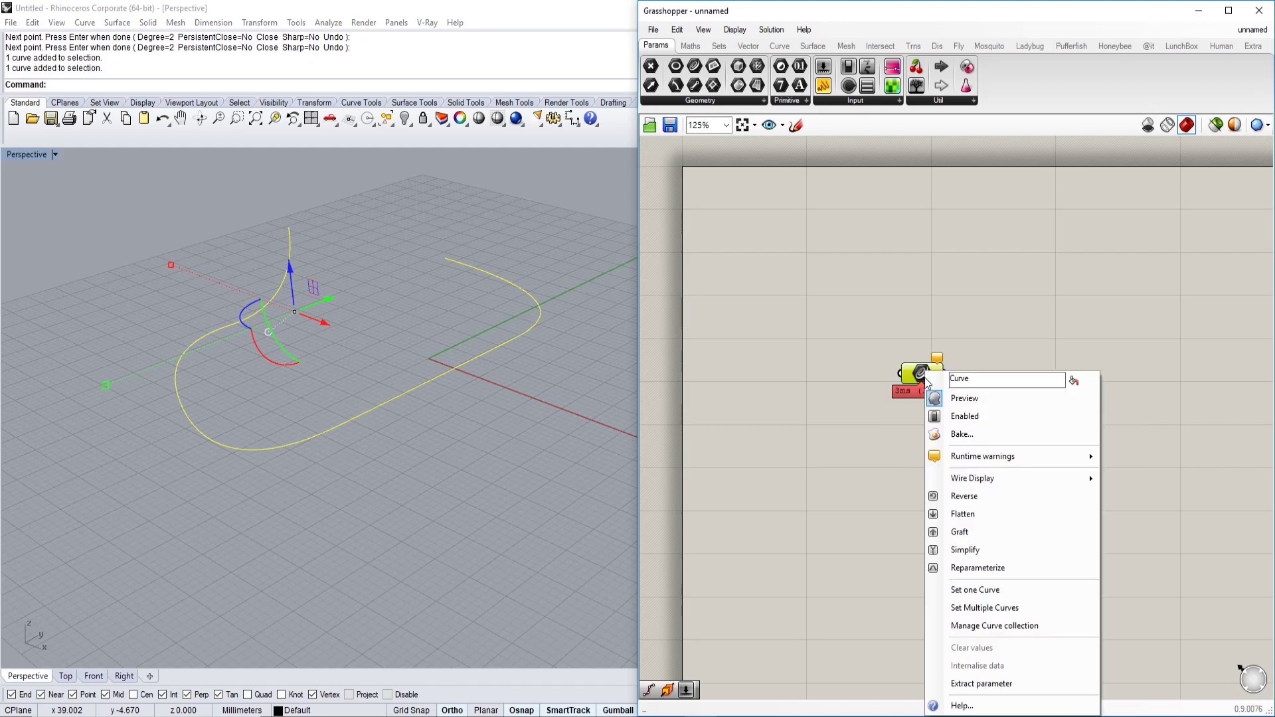
click(975, 589)
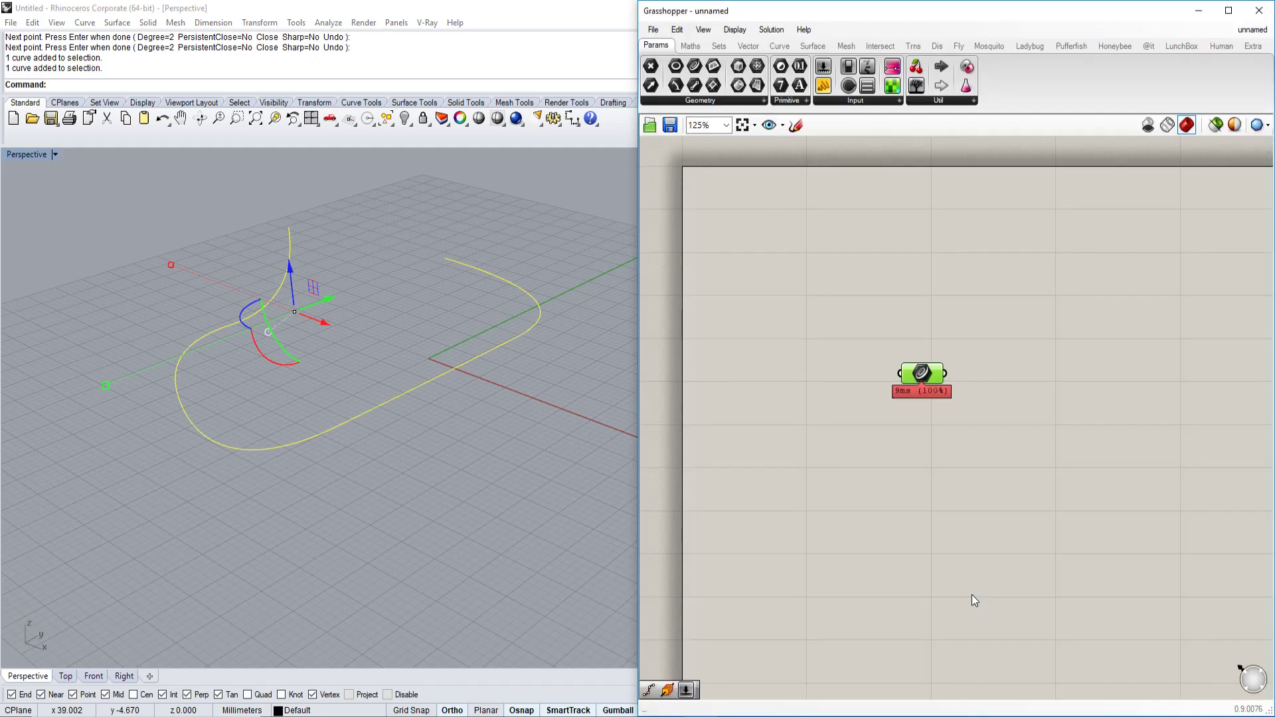
click(464, 436)
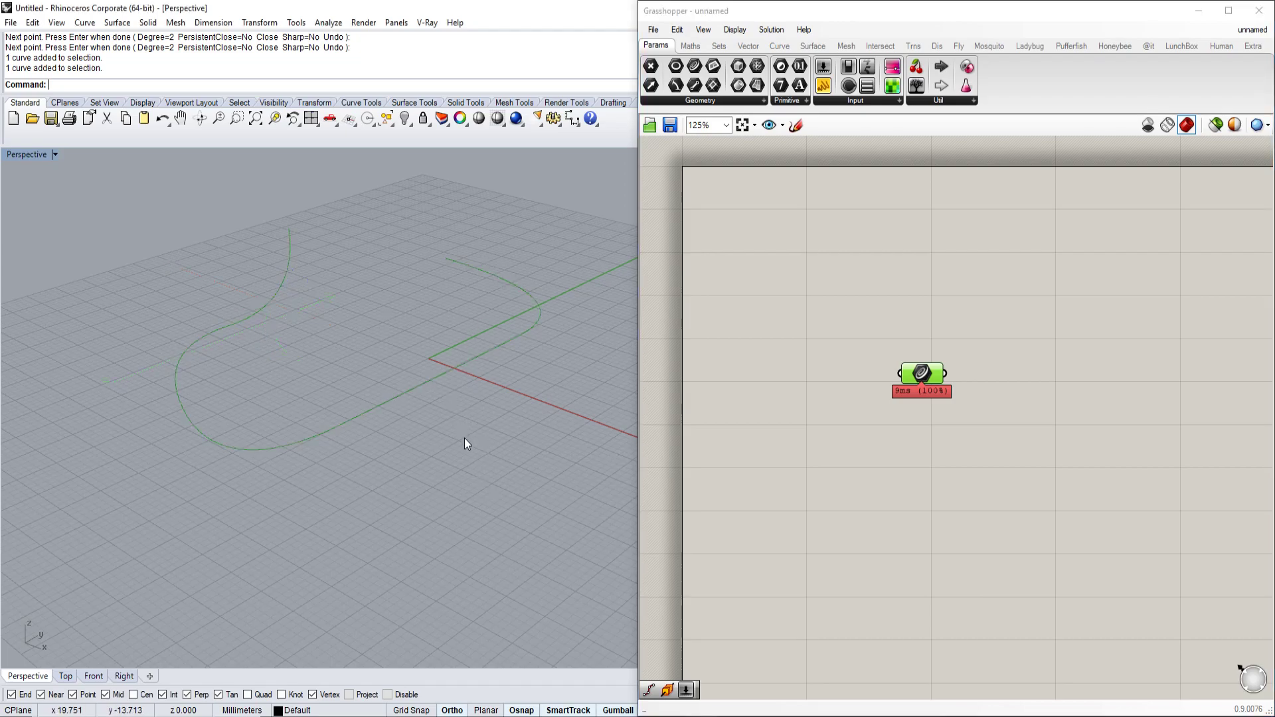
right_click(915, 378)
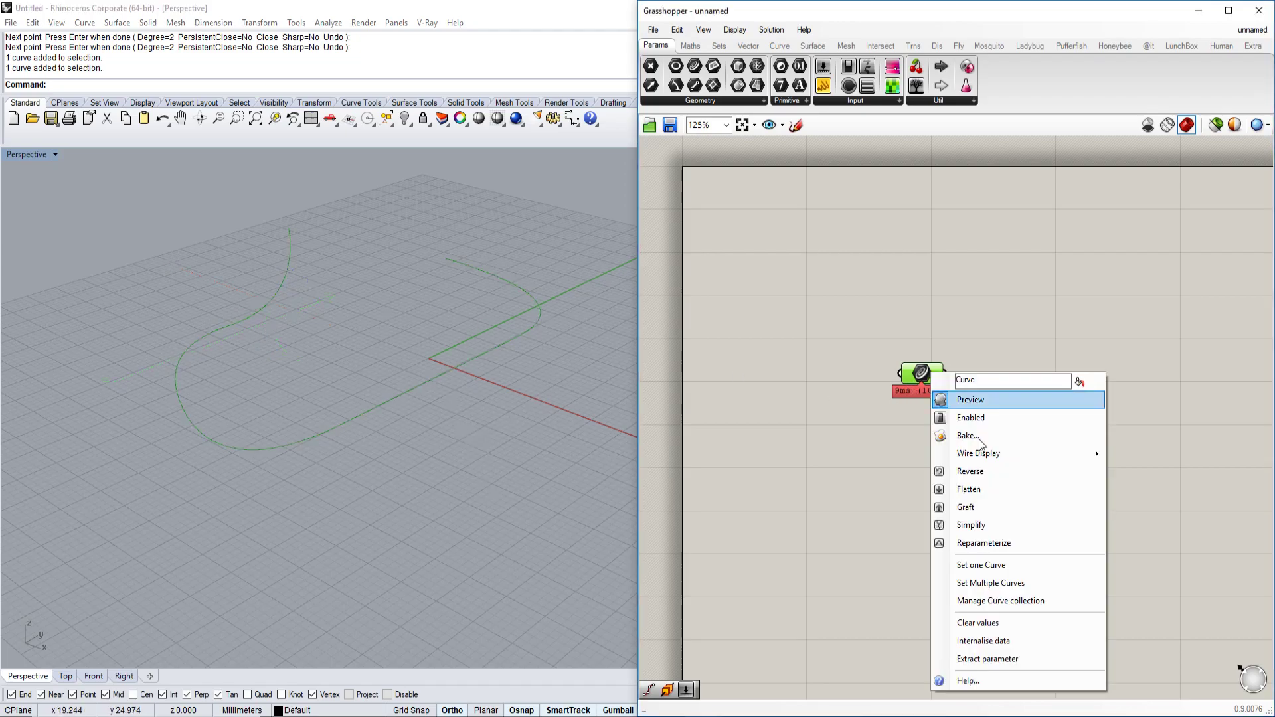
click(992, 572)
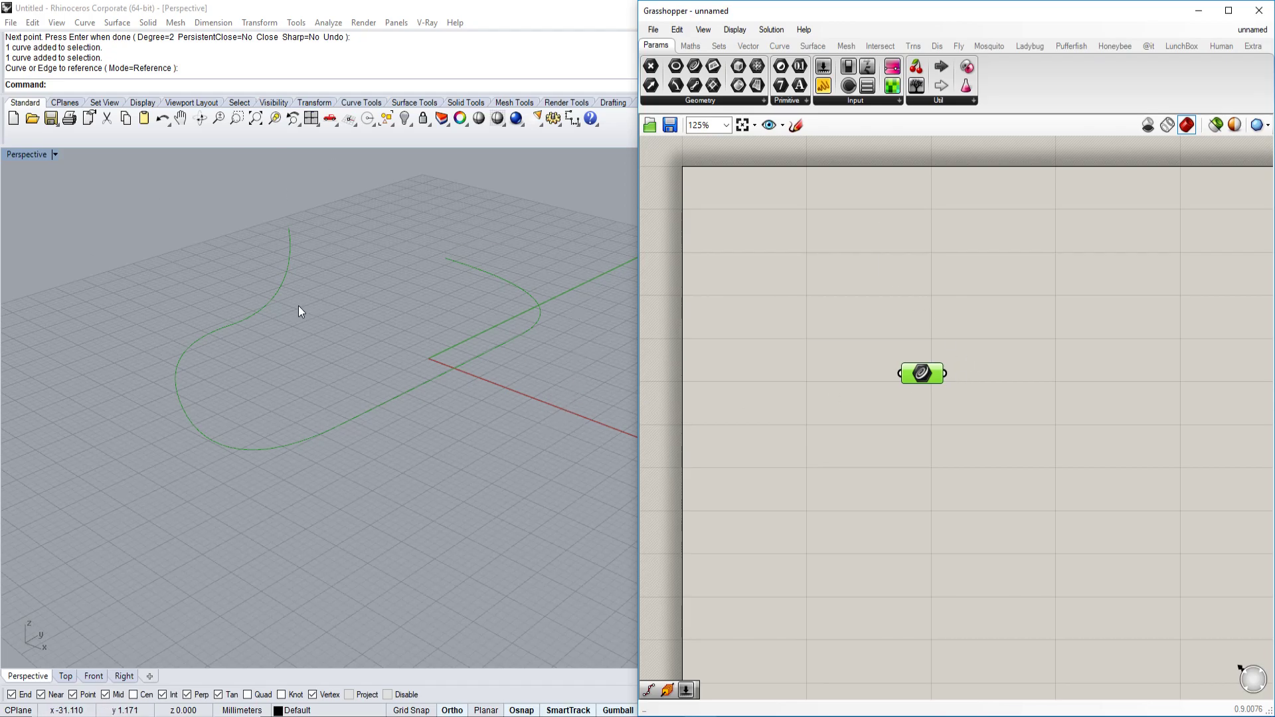
click(852, 365)
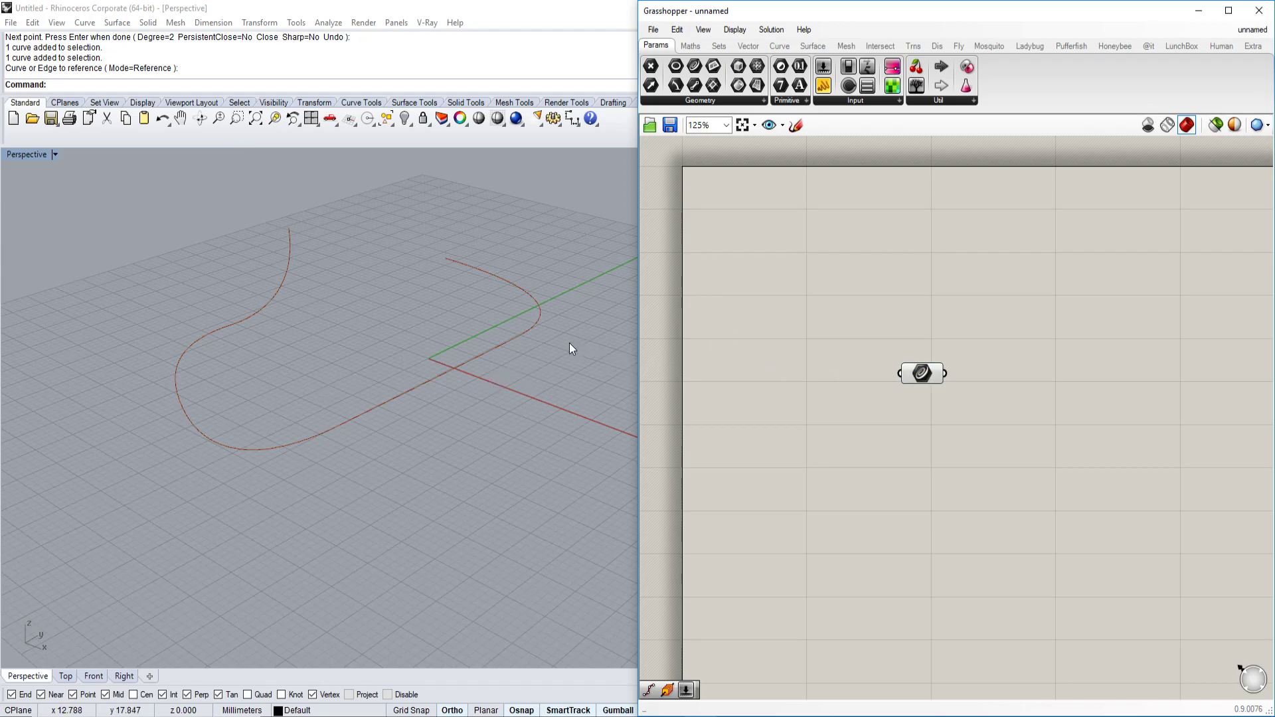
Select the Curve parameter to check its red preview, then pan the canvas left.
click(922, 373)
click(893, 340)
right_drag(1001, 376, 877, 405)
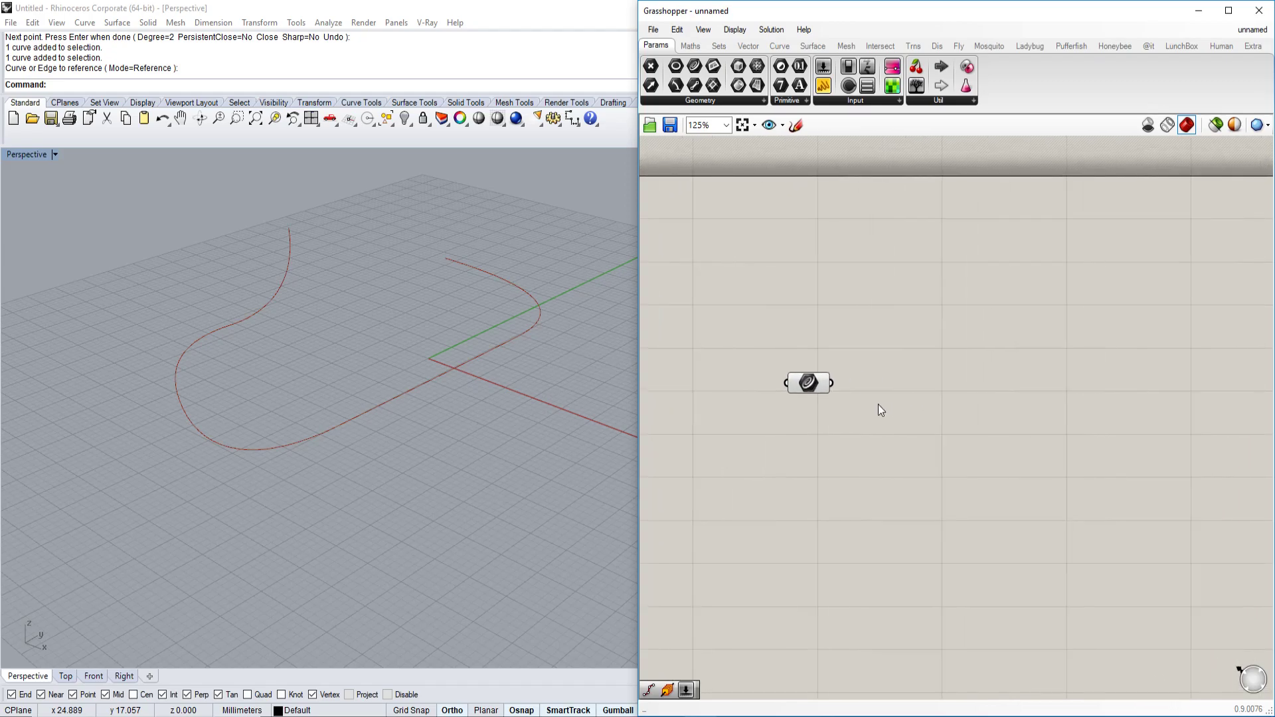
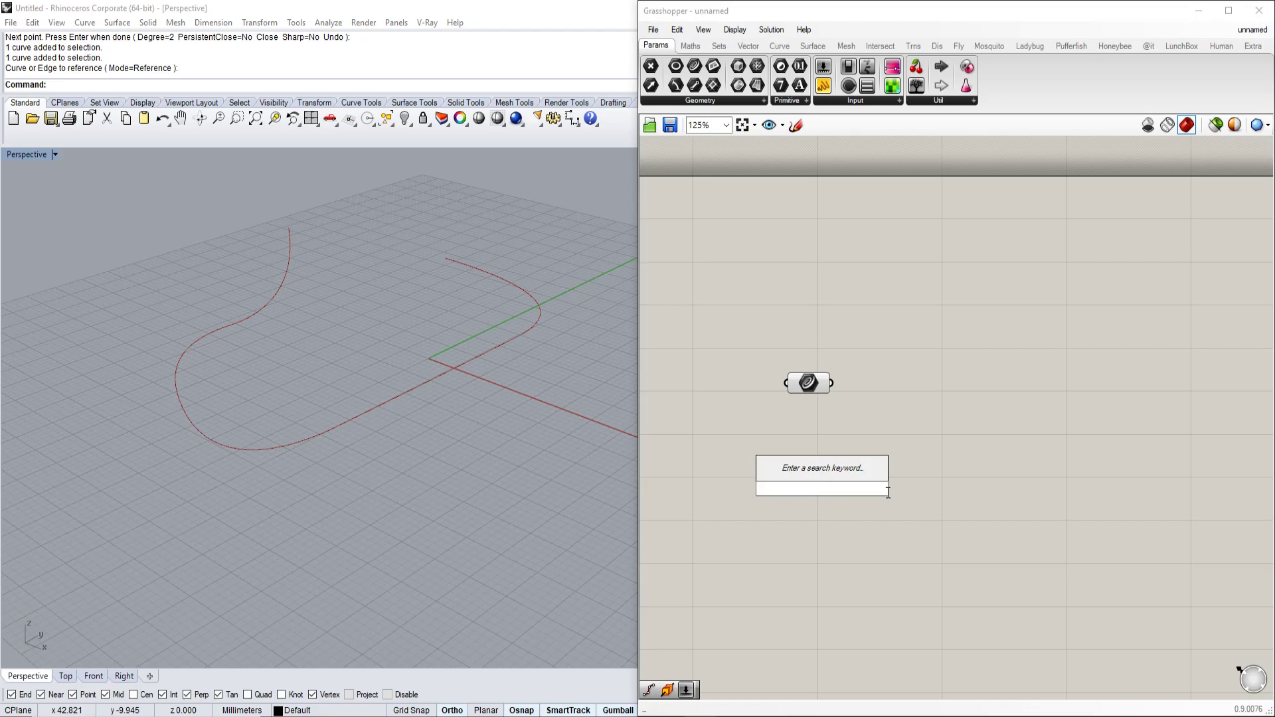
Place a Grasshopper Point parameter and add a Rhino point inside the curve's bend.
text(point)
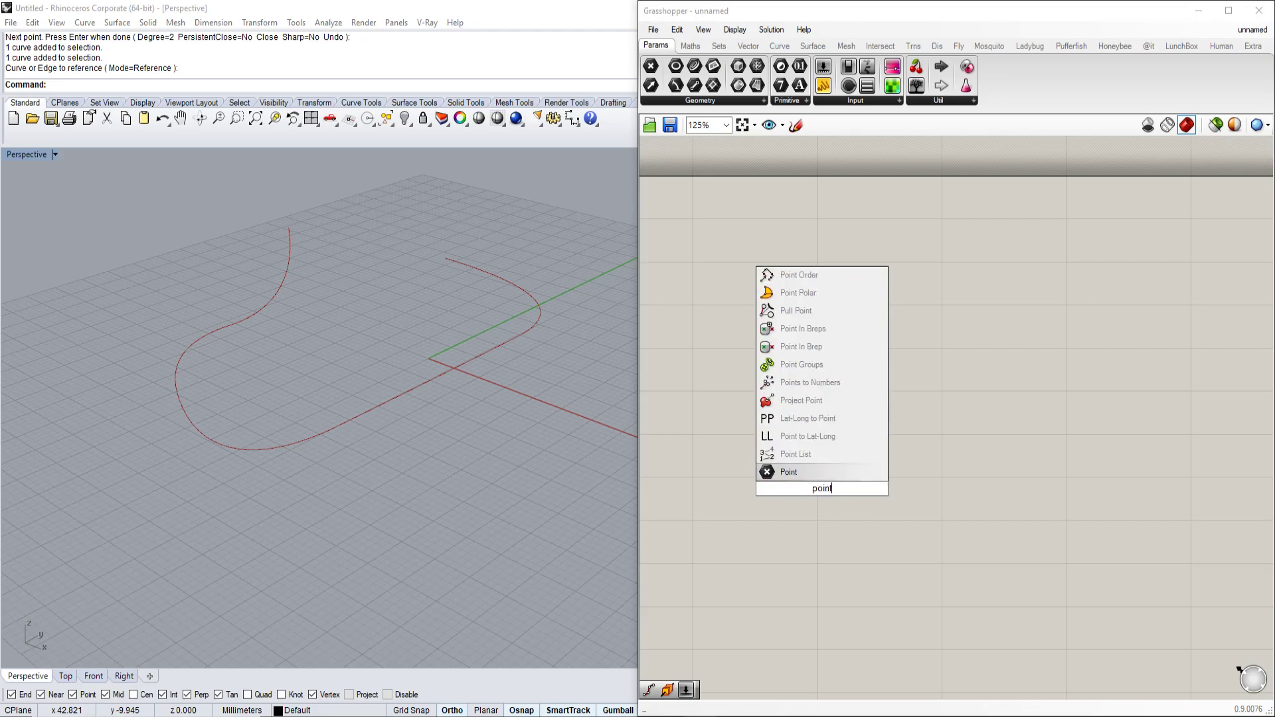
key(Return)
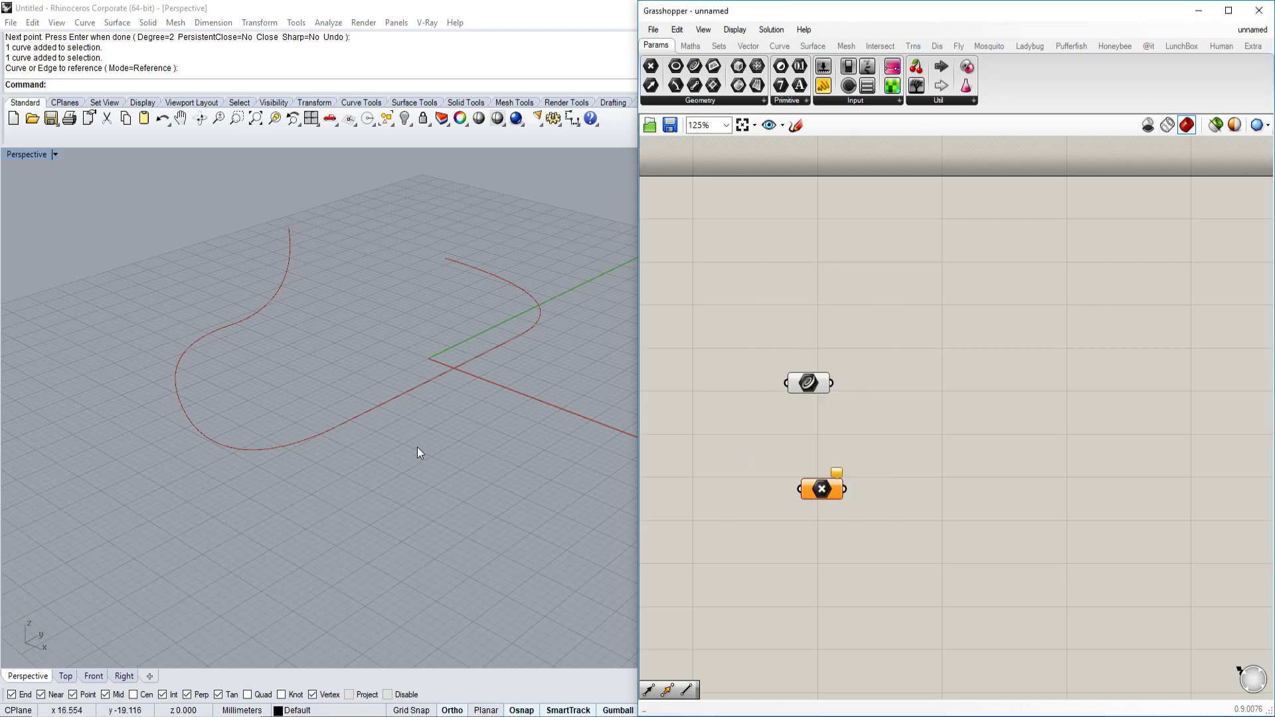
text(Point)
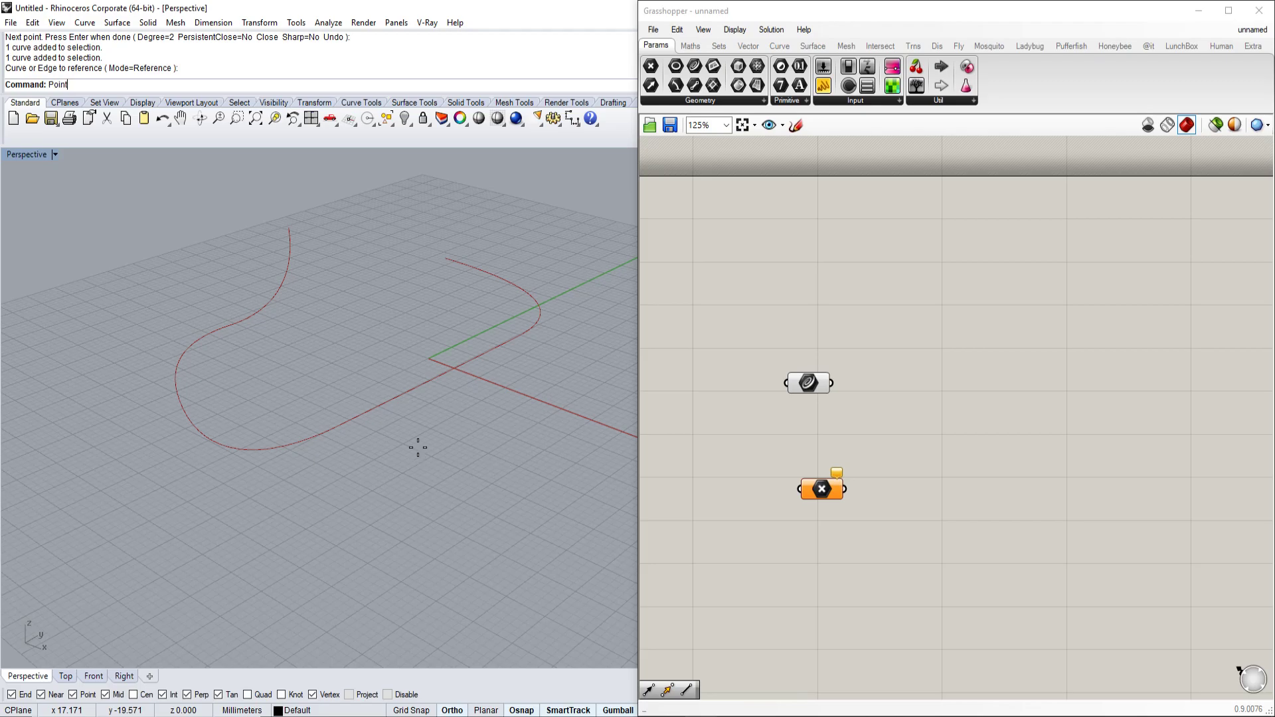
key(Return)
click(370, 328)
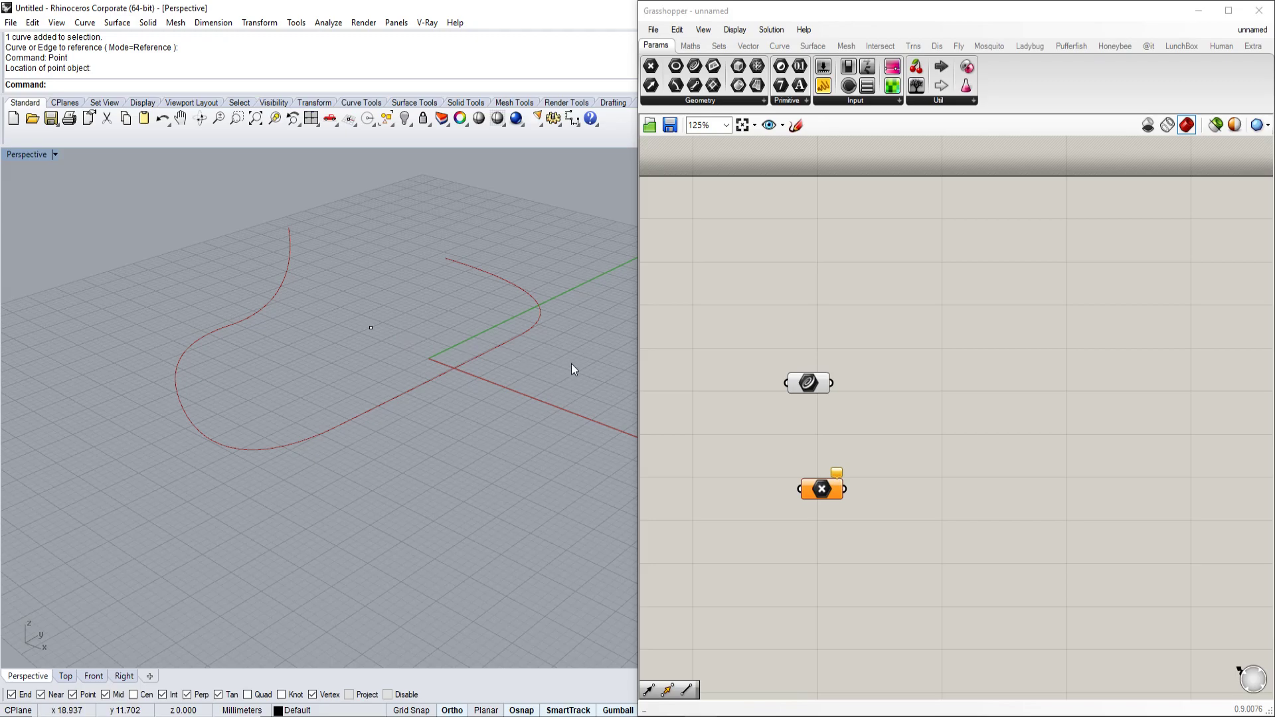
Set the Point parameter to reference that single Rhino point.
click(827, 489)
right_click(841, 498)
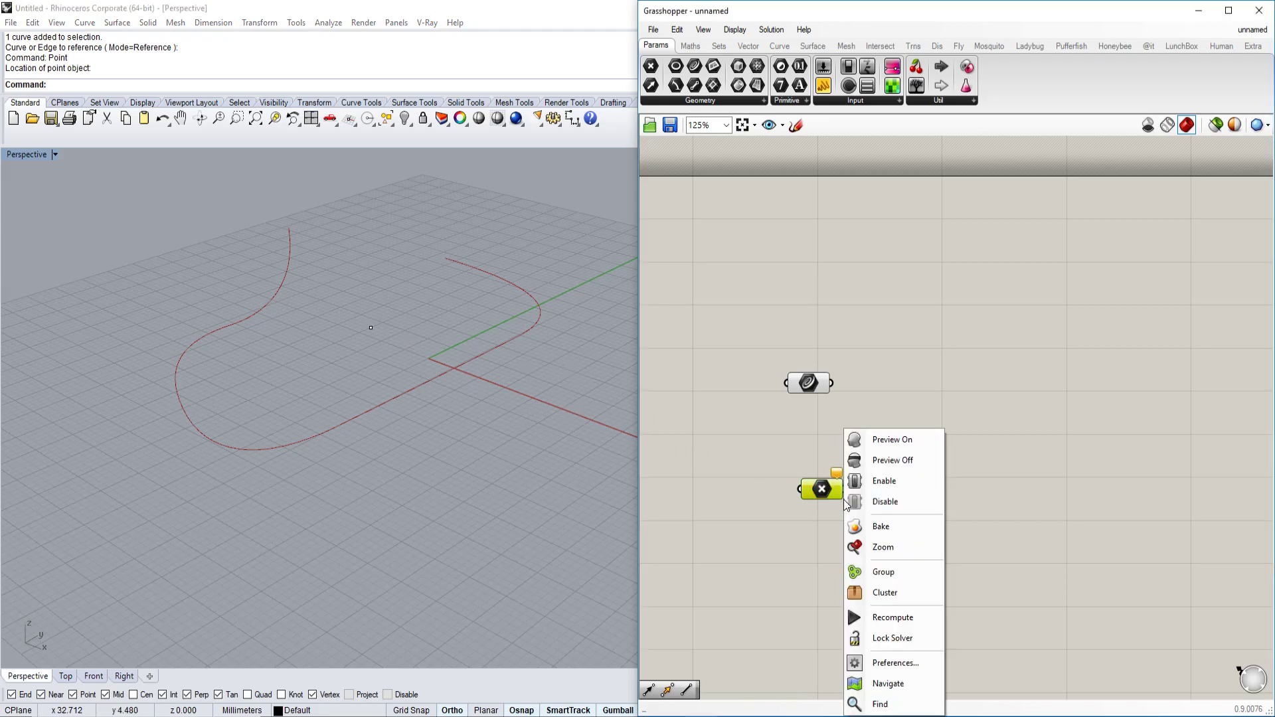
click(919, 593)
click(371, 327)
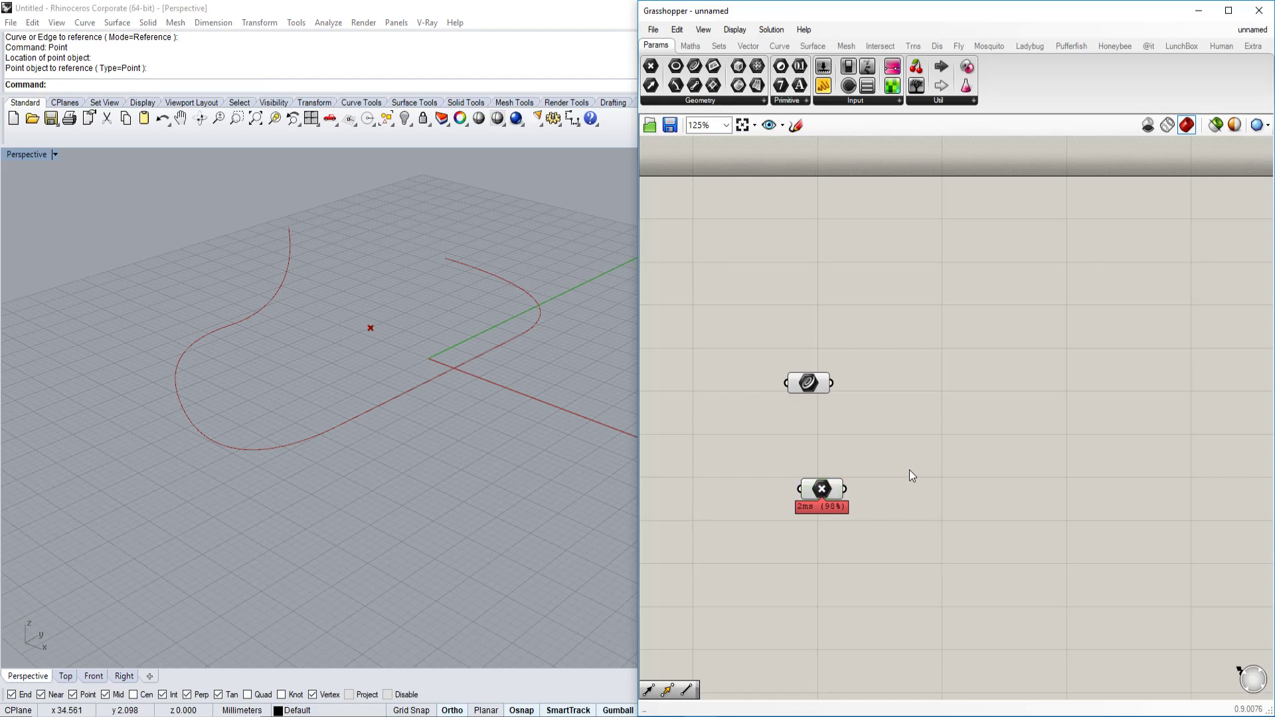
scroll(417, 377, up, 3)
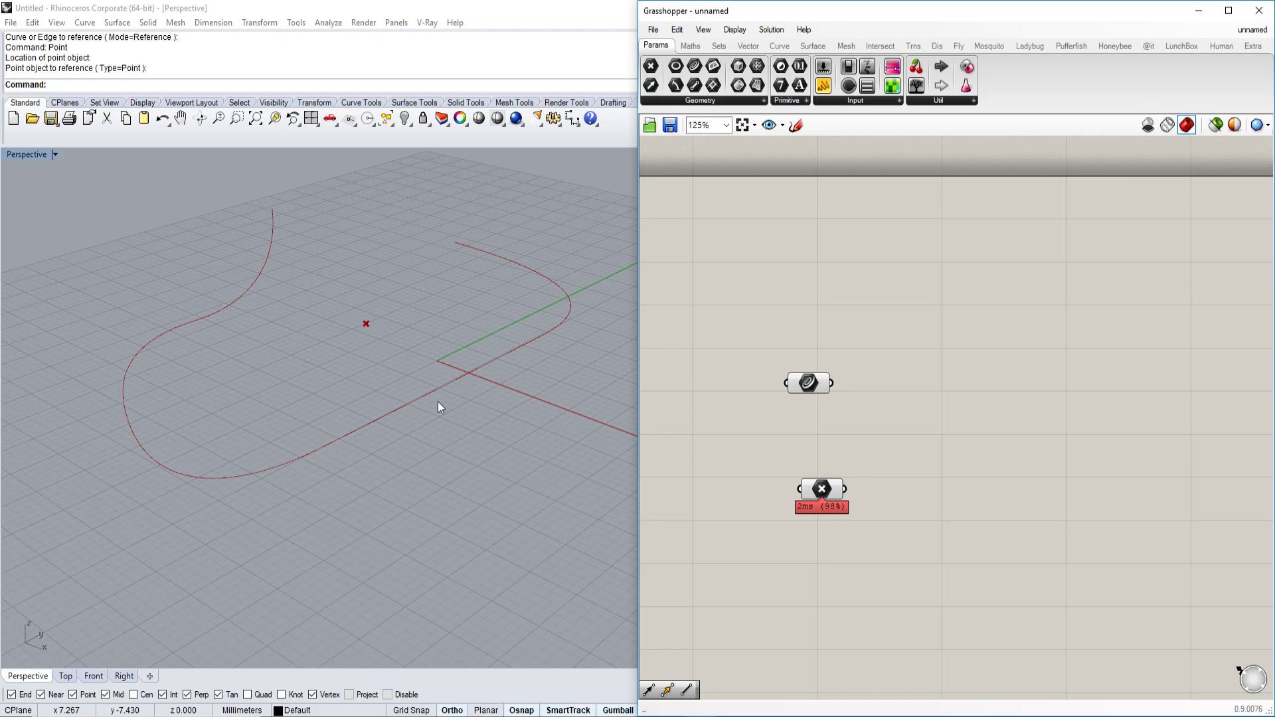
Divide the selected curve into five segments with Div.
click(501, 363)
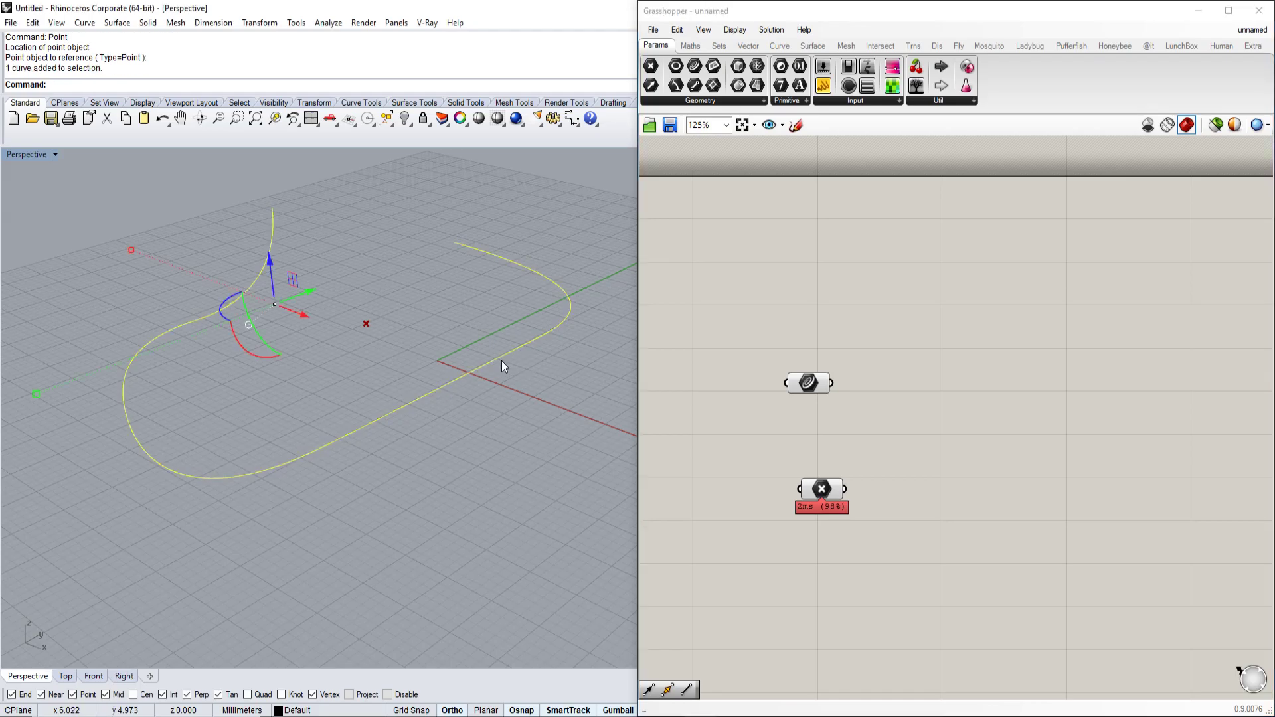
text(Divide)
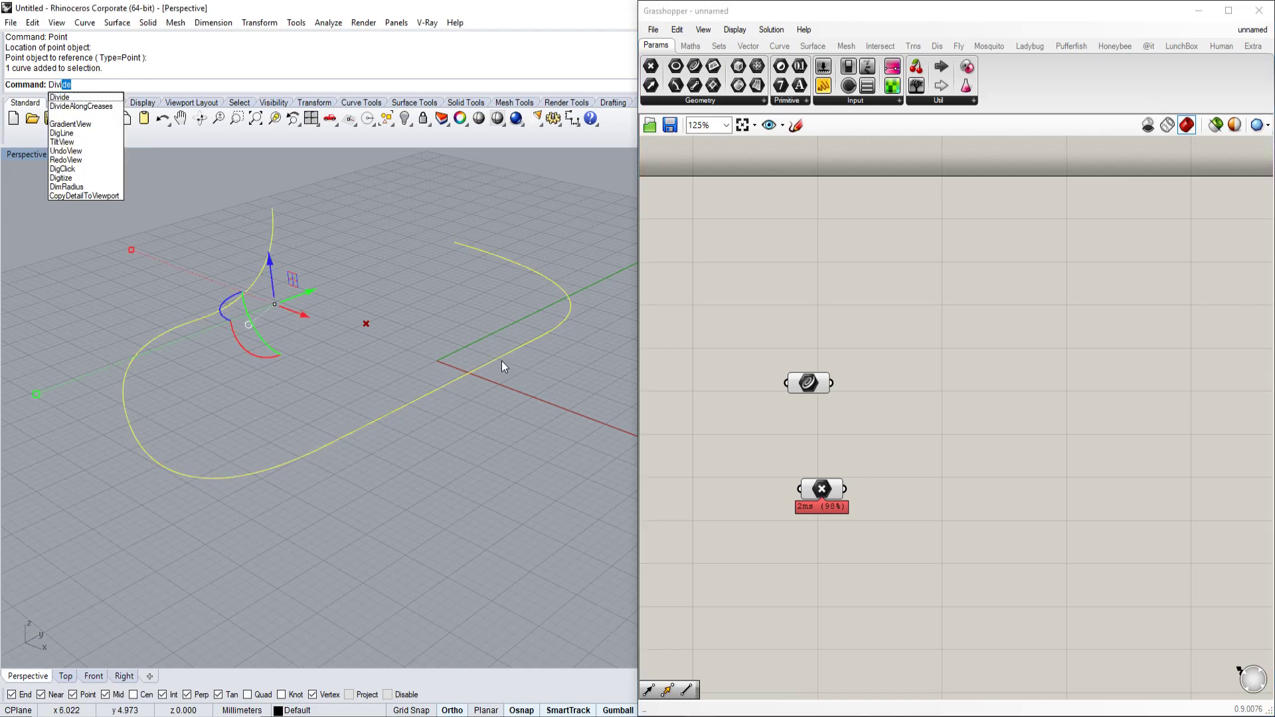
key(Return)
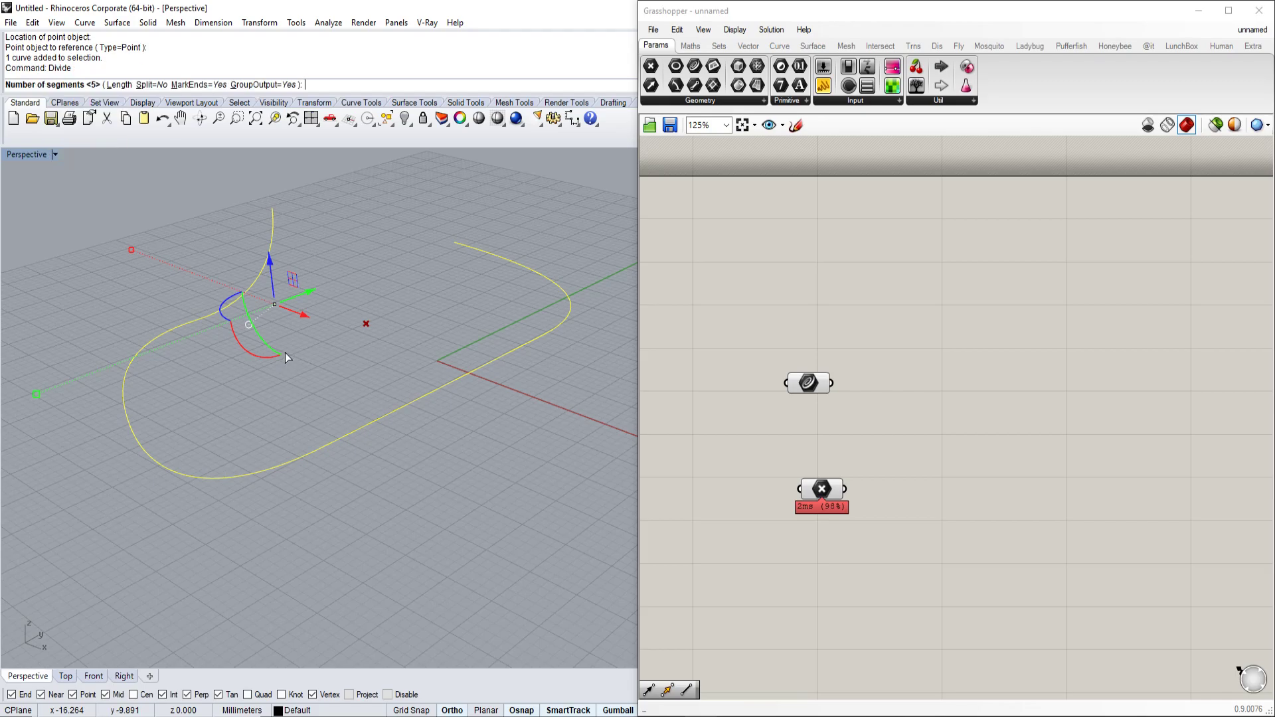
key(Return)
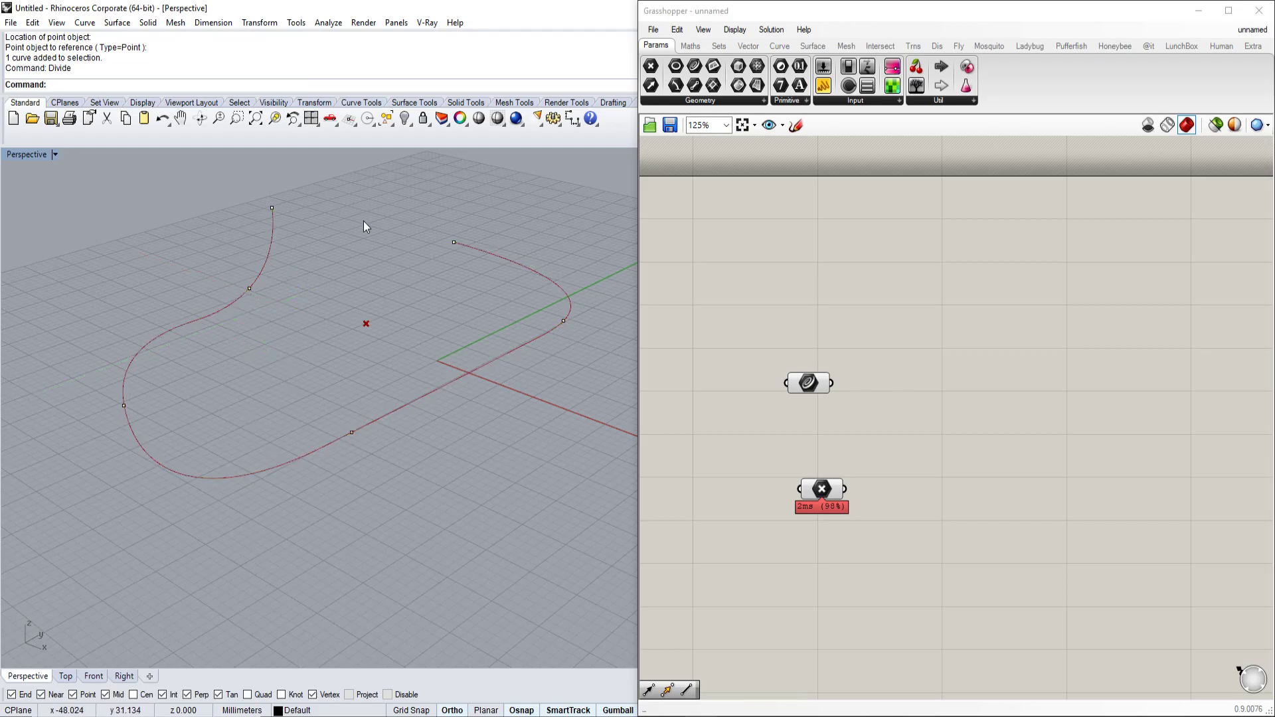
Draw six lines joining the red point to each division point and the curve's top end.
text(line)
key(Return)
click(366, 324)
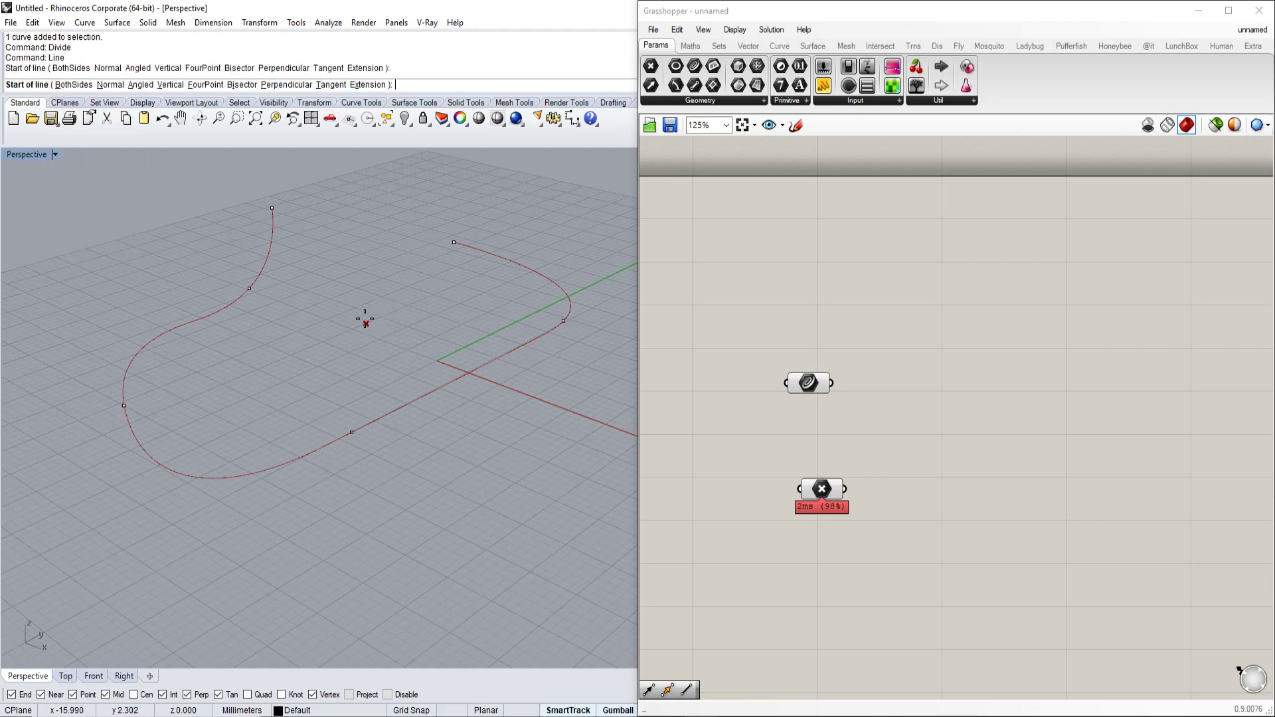
click(453, 242)
key(Return)
click(376, 318)
click(563, 321)
key(Return)
click(351, 433)
click(366, 324)
key(Return)
click(366, 323)
click(123, 406)
key(Return)
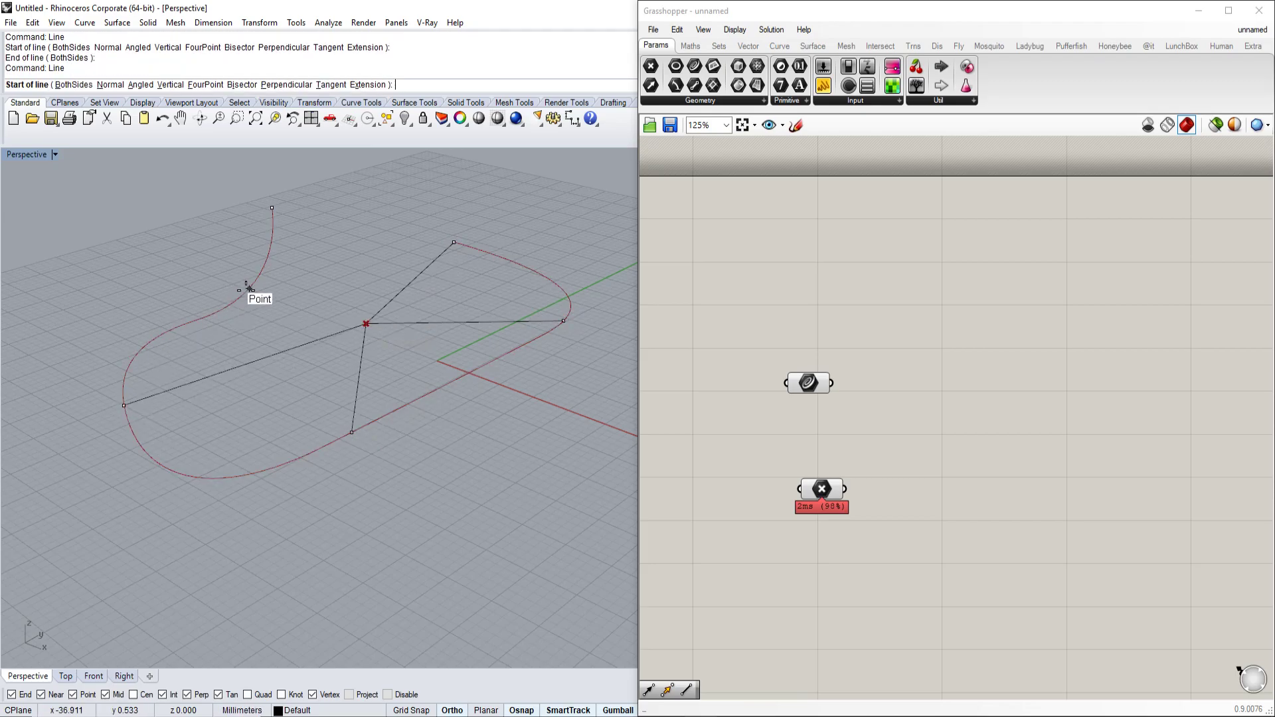
click(249, 288)
click(366, 323)
key(Return)
click(273, 209)
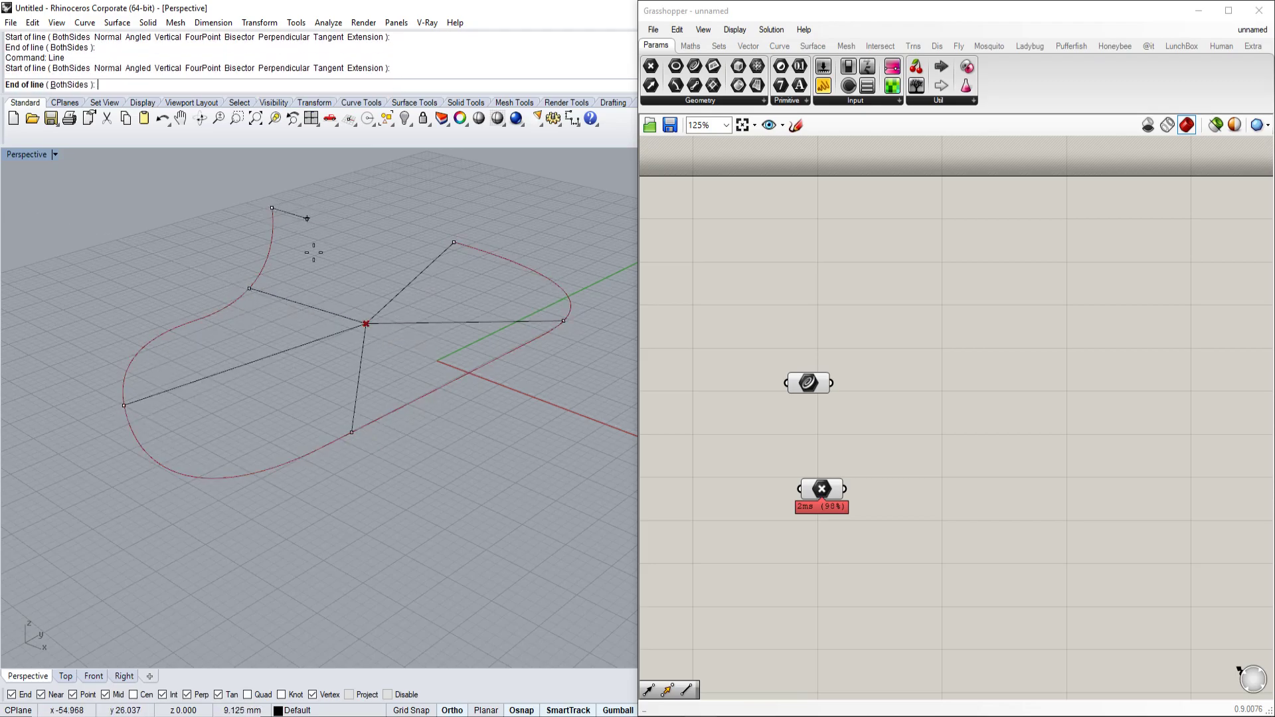
click(366, 323)
Move the red point lower left and drag the lines' shared end toward it using PointsOn.
scroll(401, 333, up, 4)
click(334, 314)
right_drag(409, 254, 413, 313)
drag(384, 336, 302, 404)
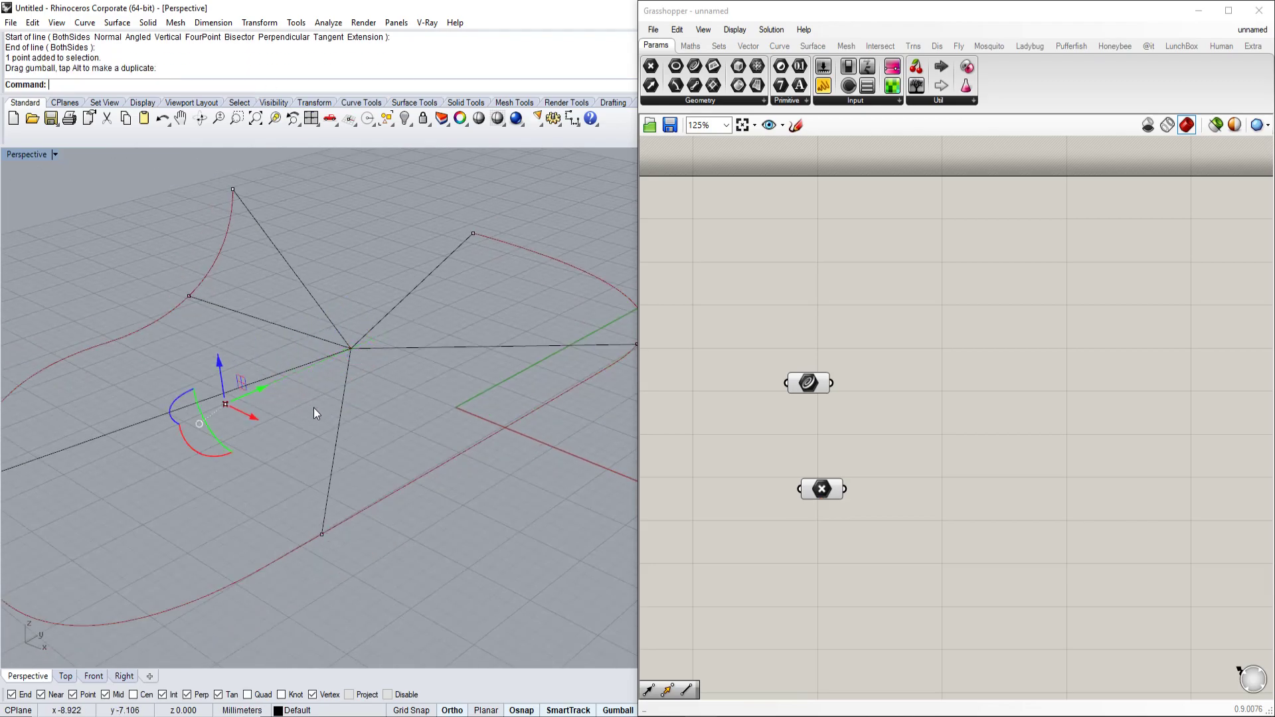
click(392, 393)
drag(392, 393, 321, 302)
text(PointsOn)
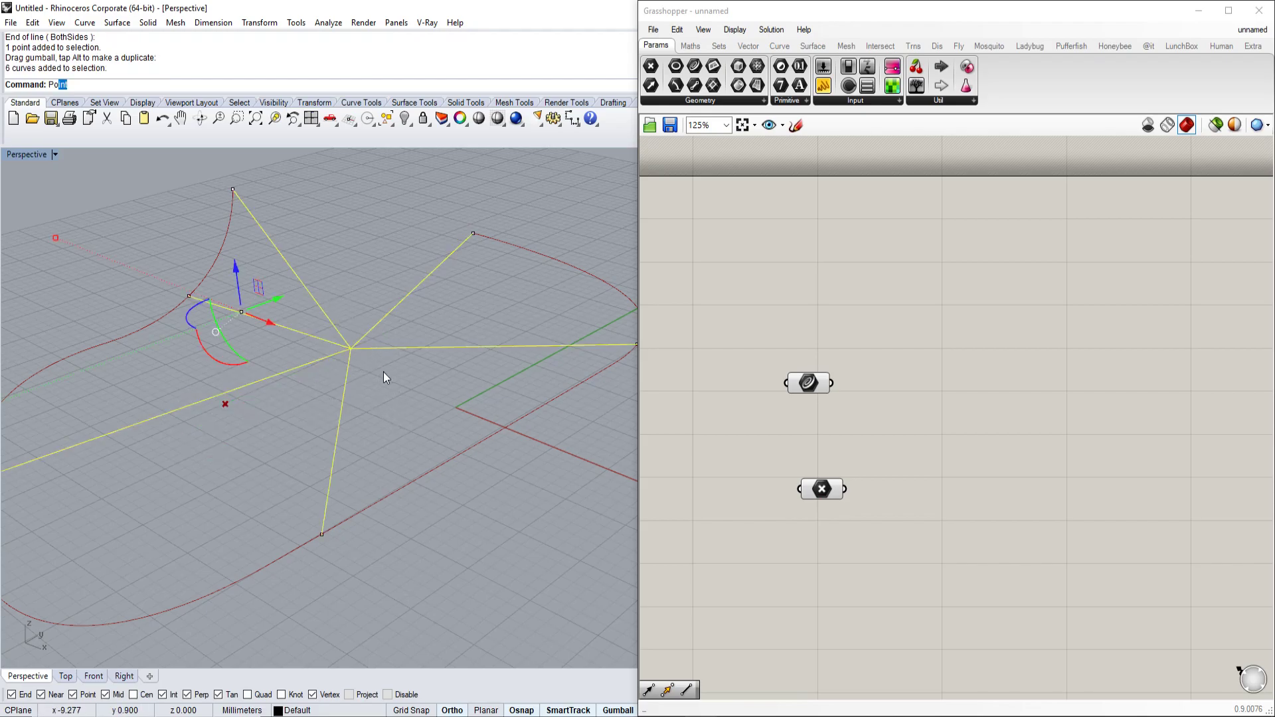
key(Return)
drag(332, 371, 273, 407)
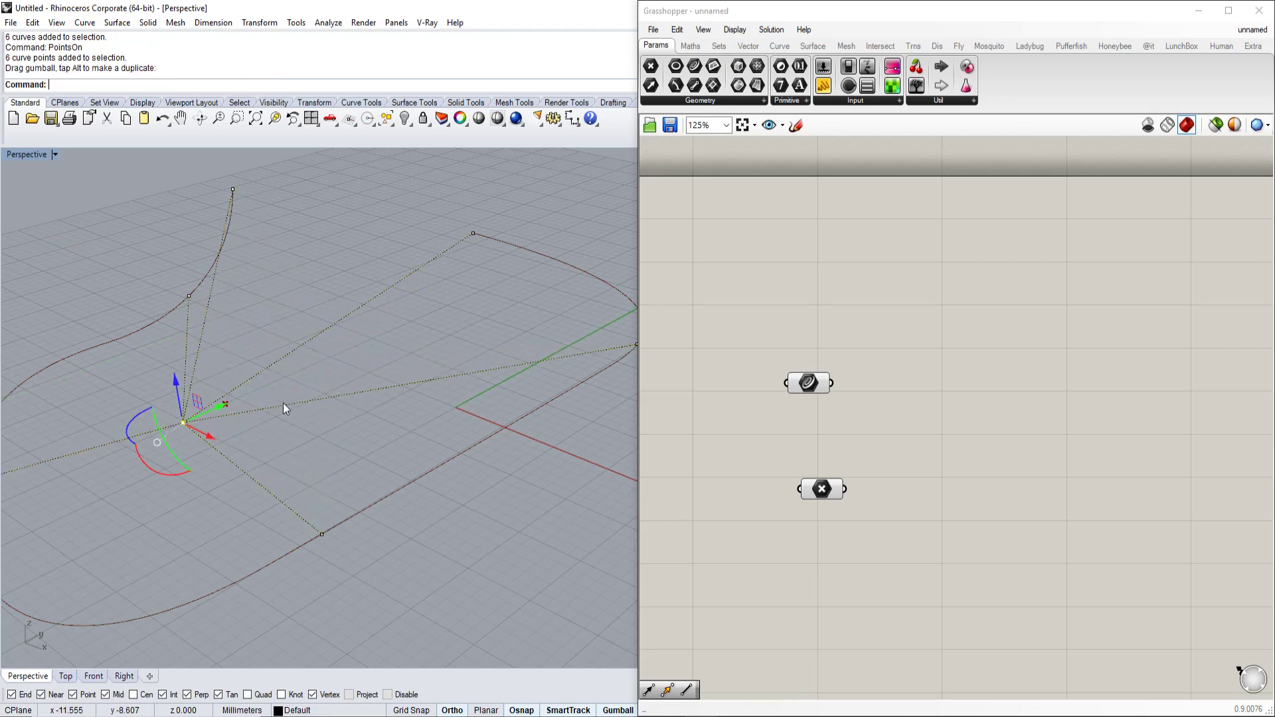
click(316, 388)
shift+right_drag(316, 388, 397, 372)
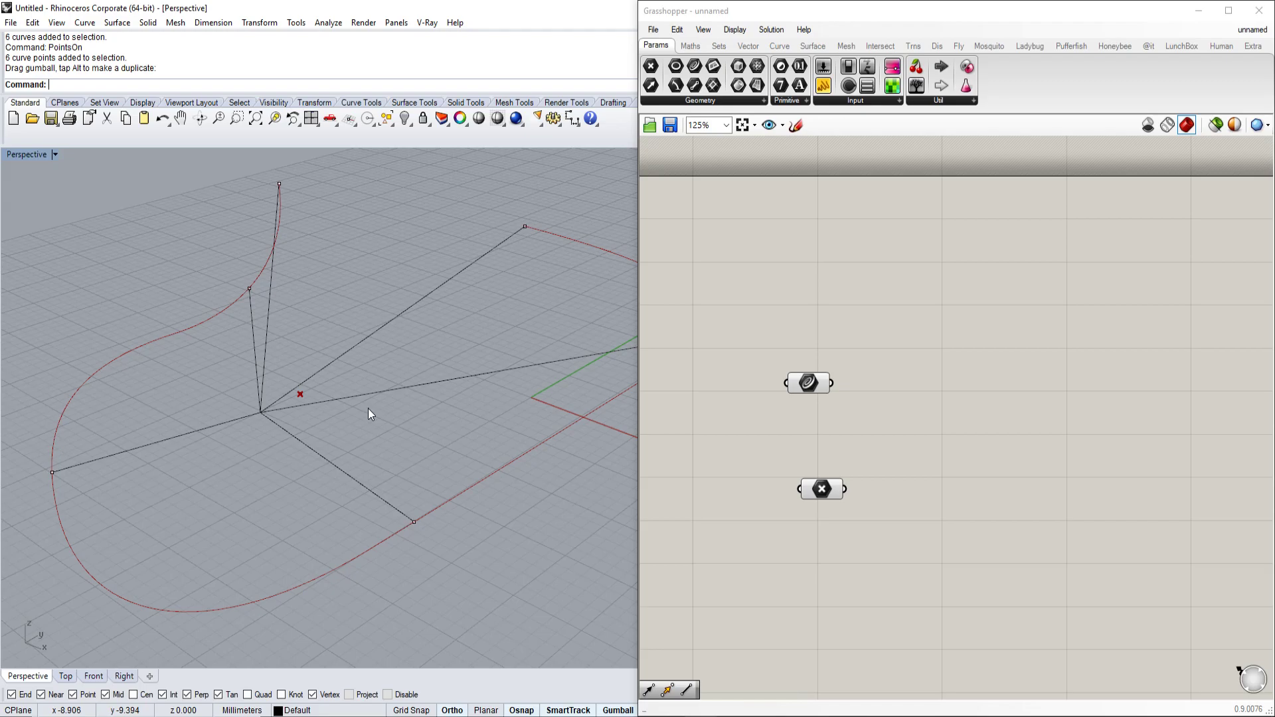
Delete the six radiating lines.
drag(391, 461, 220, 408)
key(Delete)
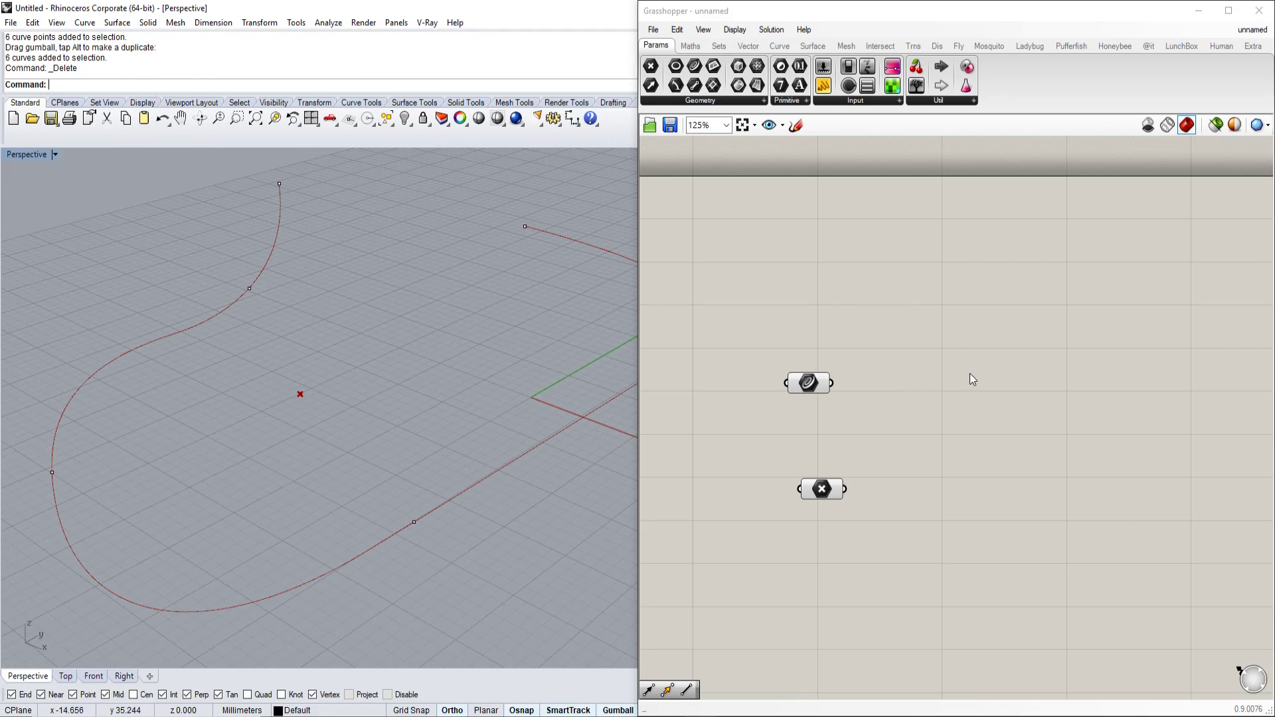
right_drag(955, 382, 995, 409)
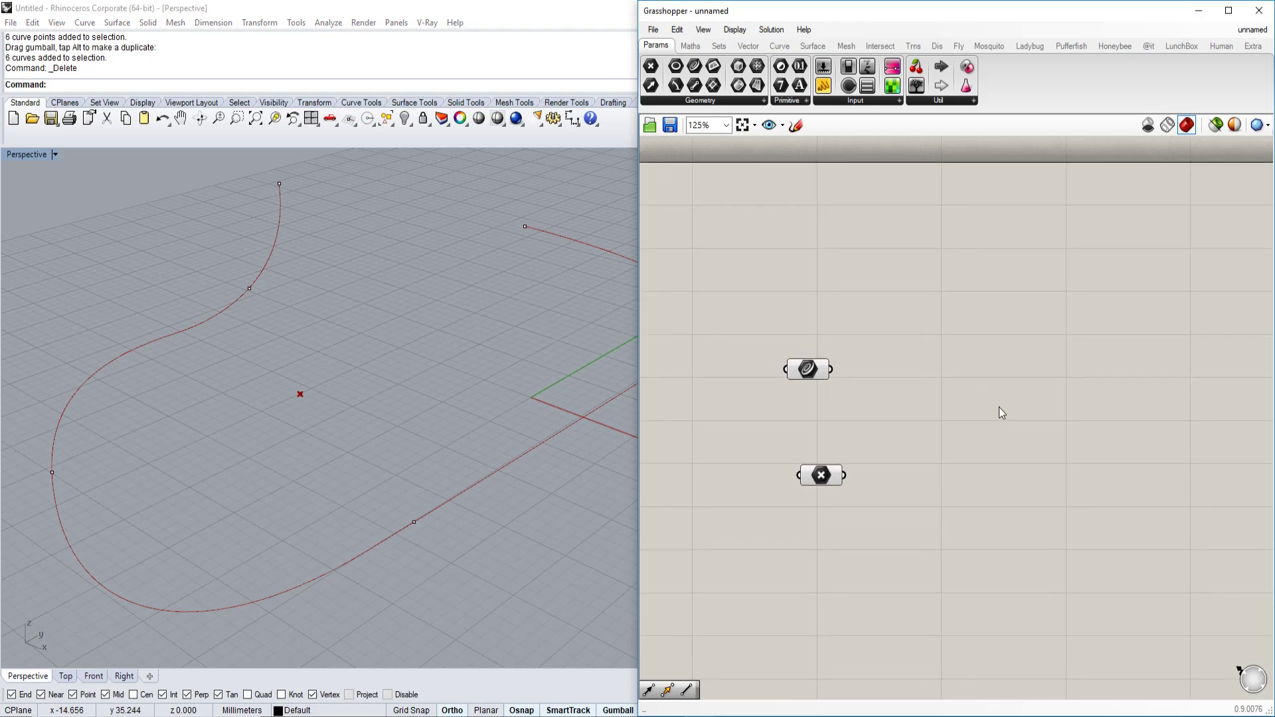
Add a Divide Curve component from a 'divide' search and move it lower right.
double_click(998, 409)
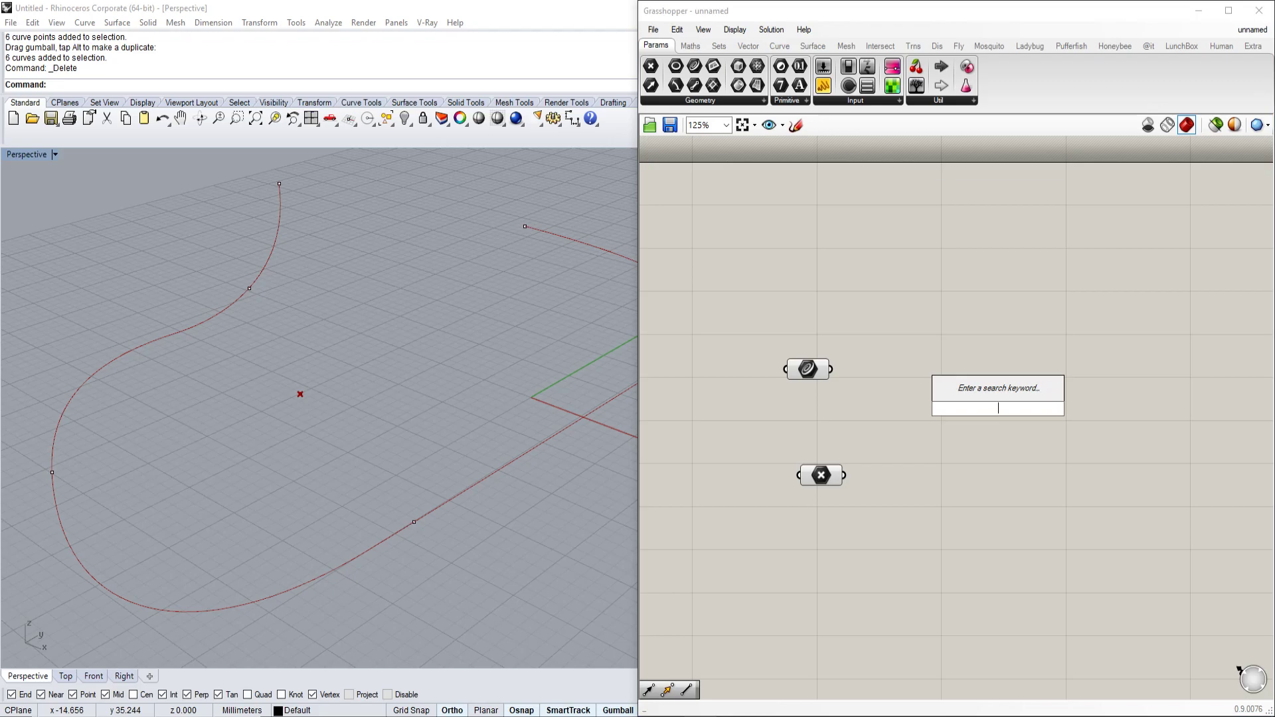
text(divide)
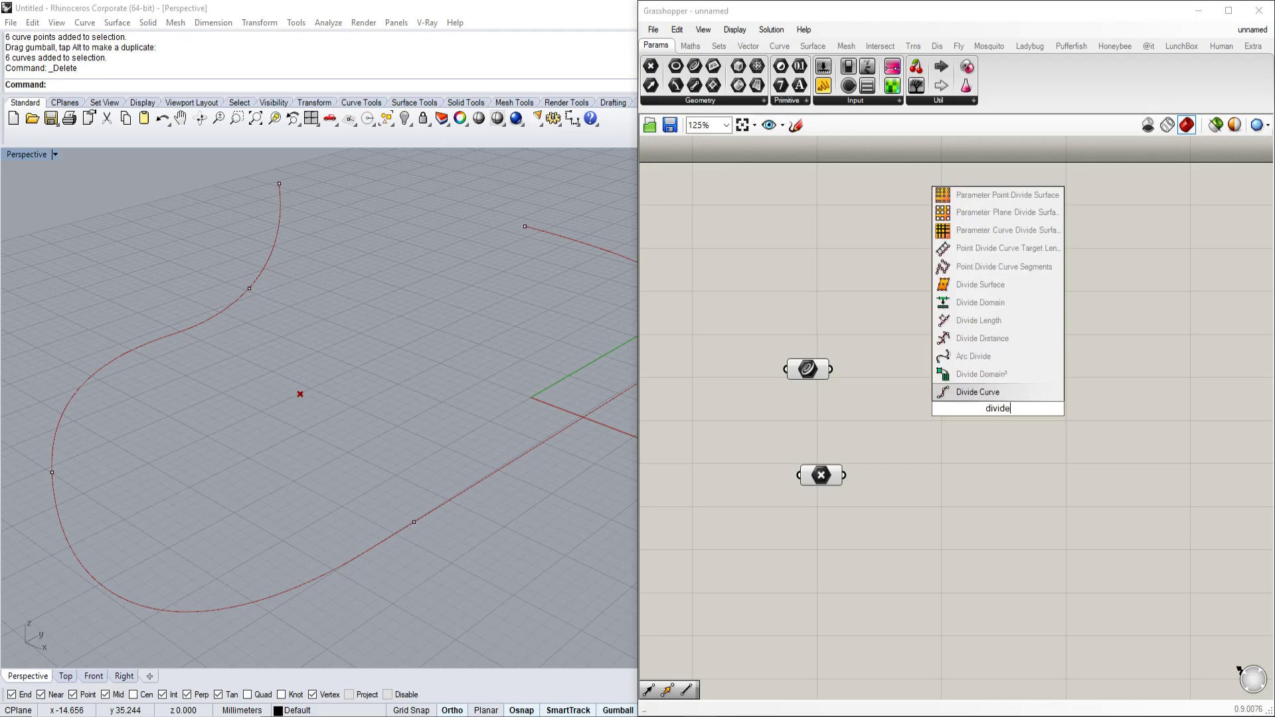
click(977, 393)
drag(989, 393, 1009, 484)
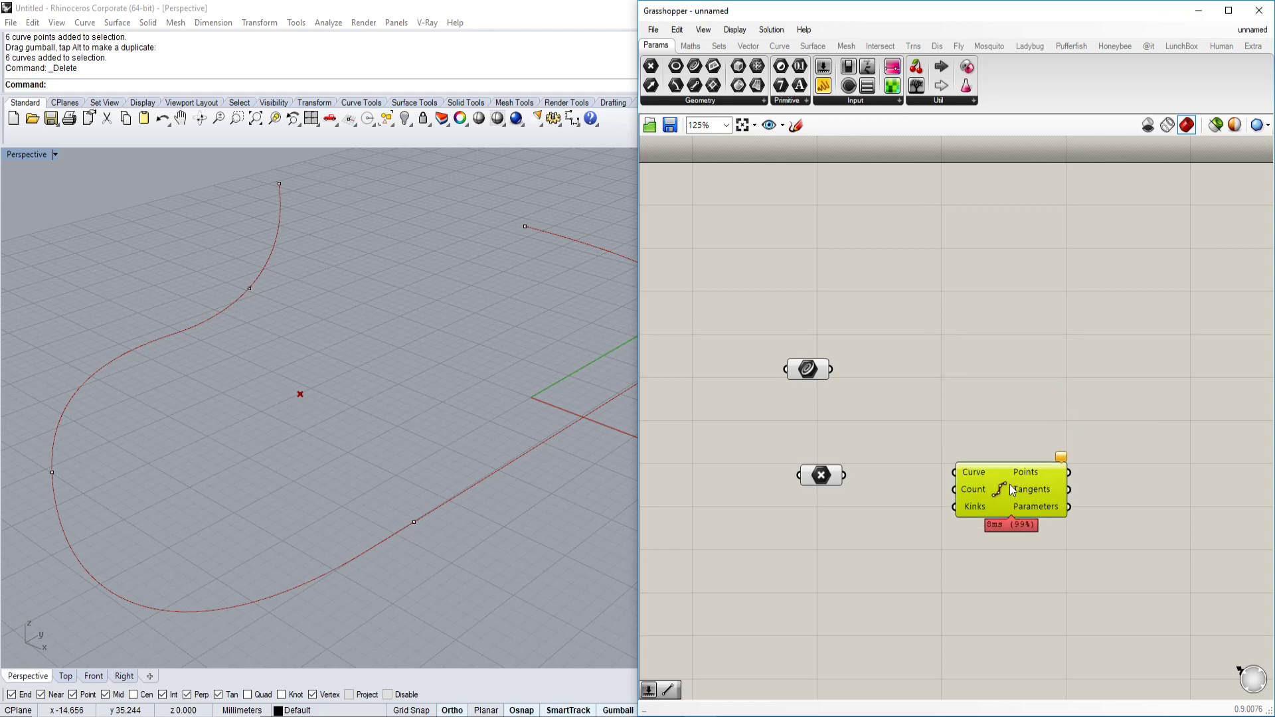
Switch components to text nickname display, then back to icons.
click(734, 29)
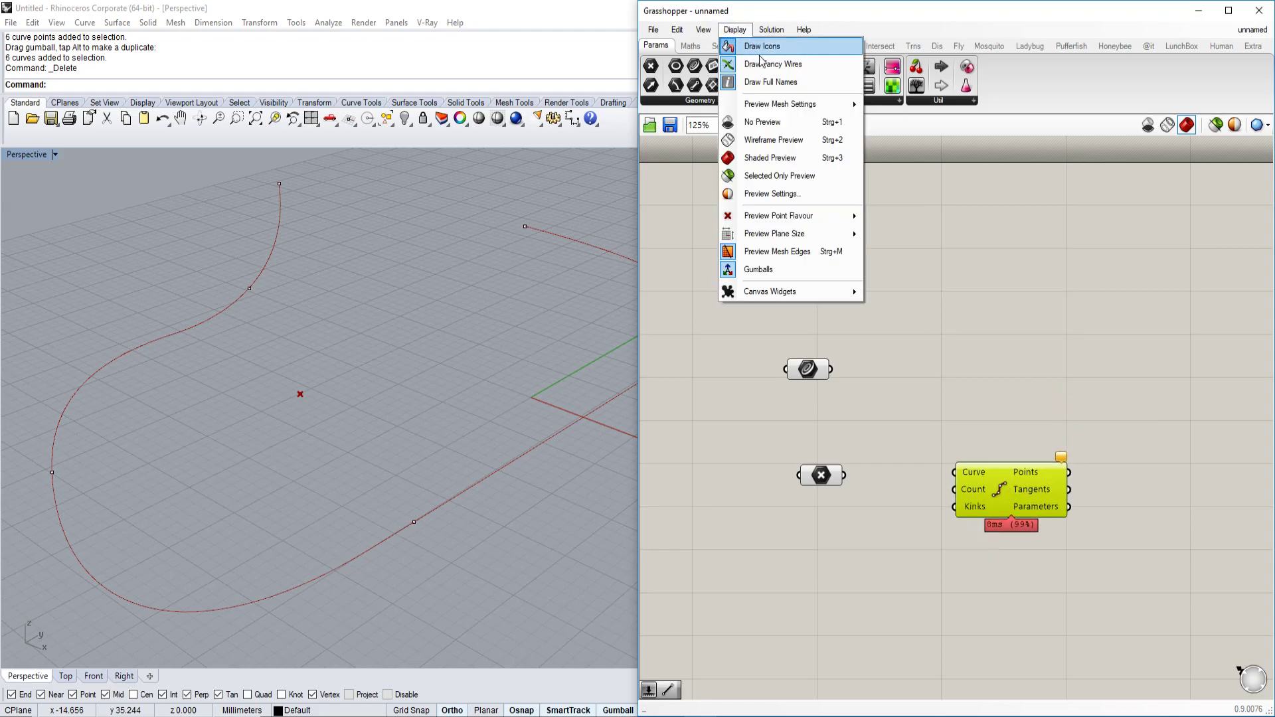
click(761, 46)
click(734, 29)
click(770, 82)
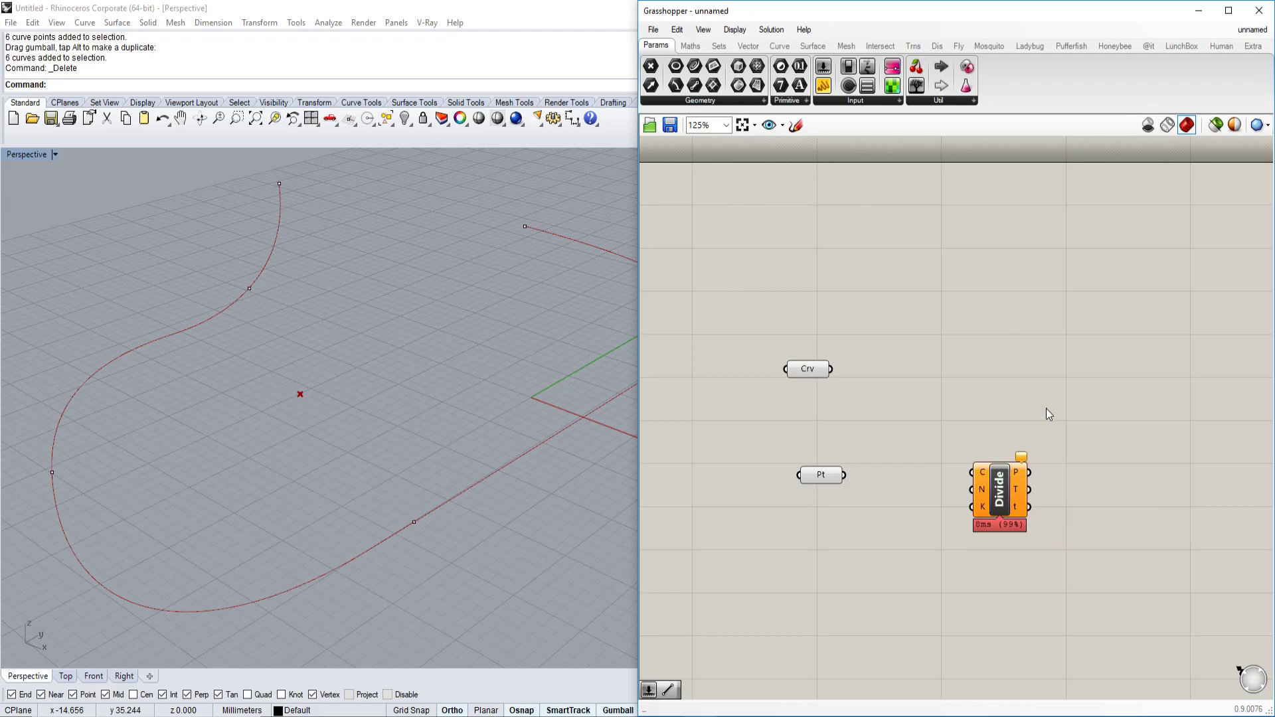
scroll(1045, 407, up, 3)
scroll(1127, 344, down, 1)
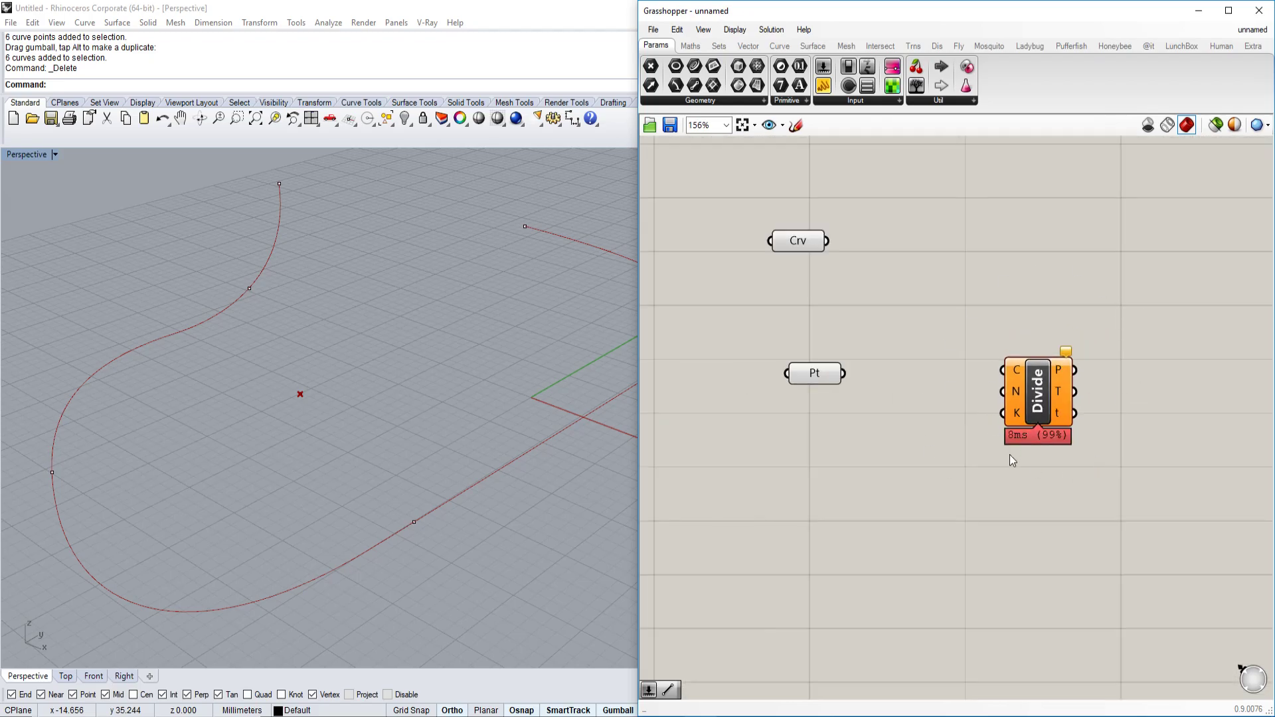
right_drag(1099, 374, 1106, 413)
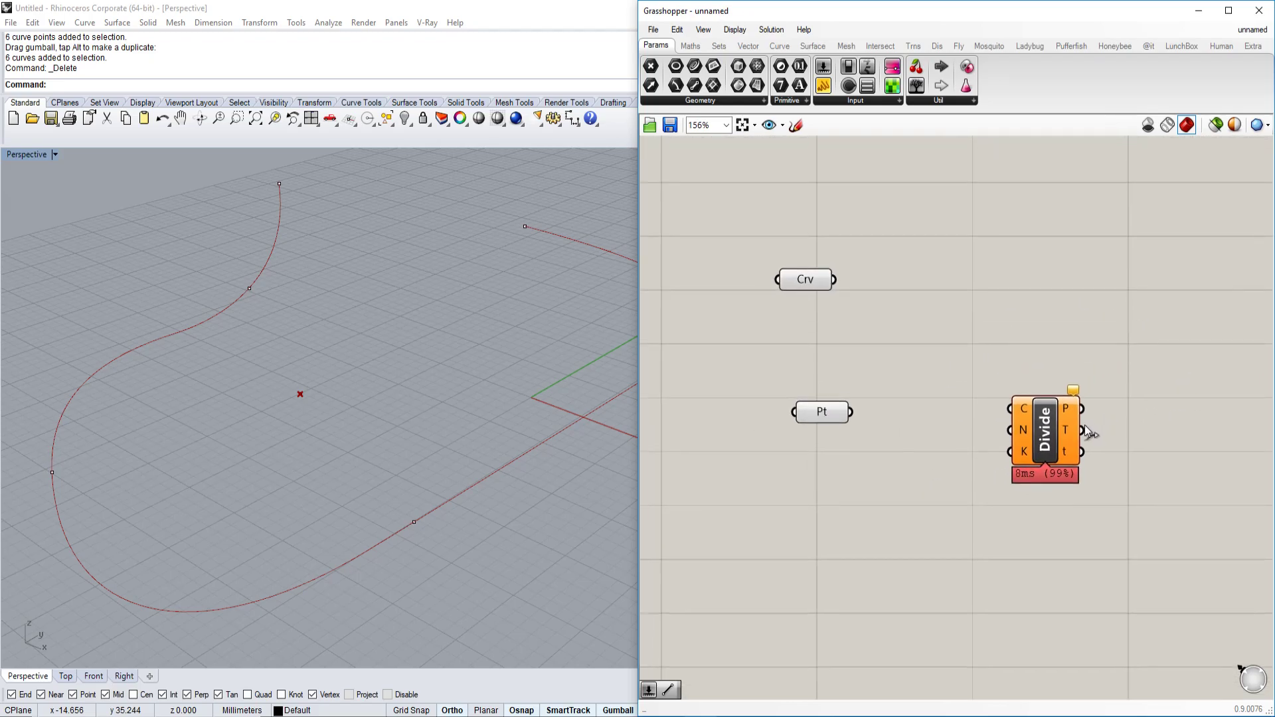
mouse_move(1054, 445)
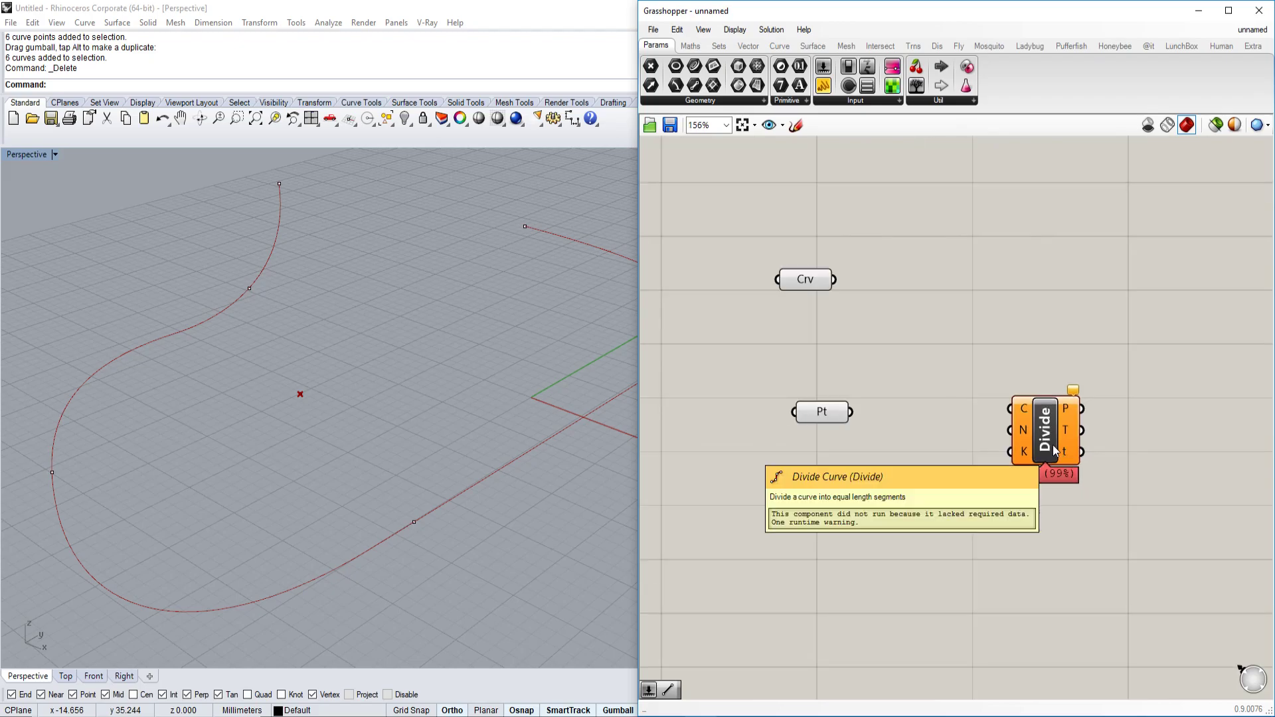
click(733, 30)
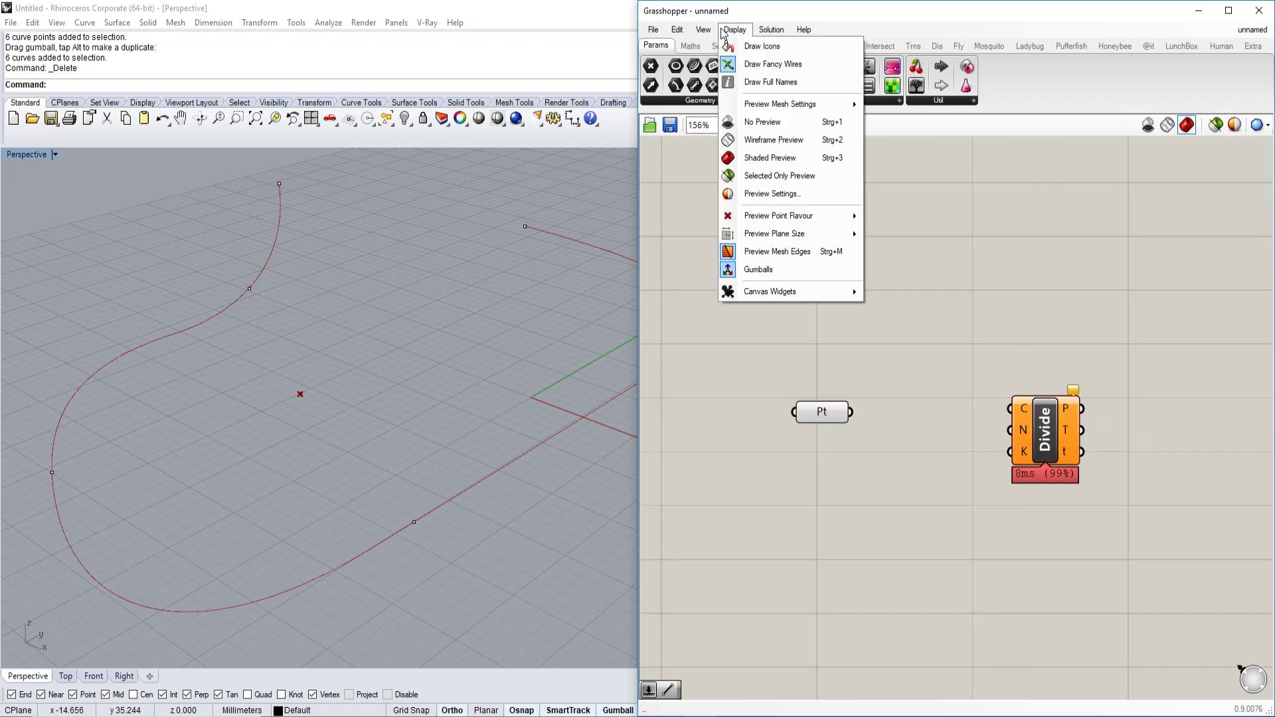
click(751, 47)
scroll(1062, 409, up, 3)
scroll(1009, 458, down, 3)
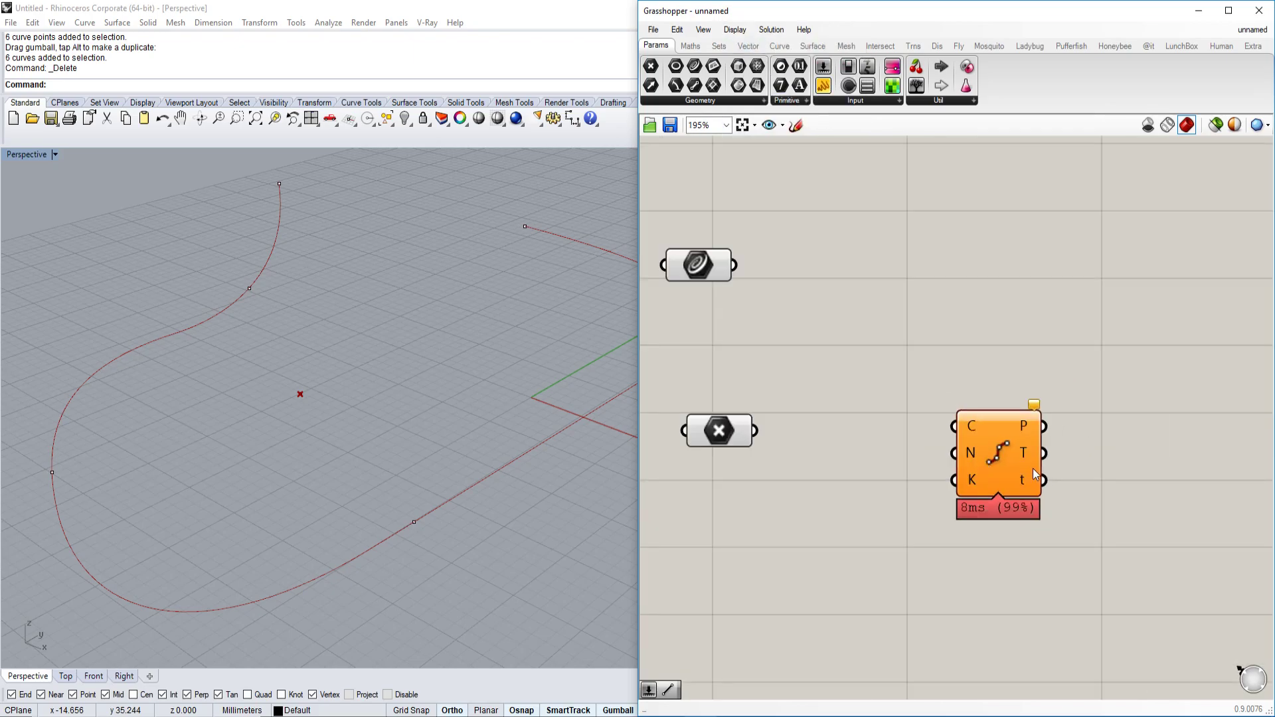
scroll(996, 473, up, 5)
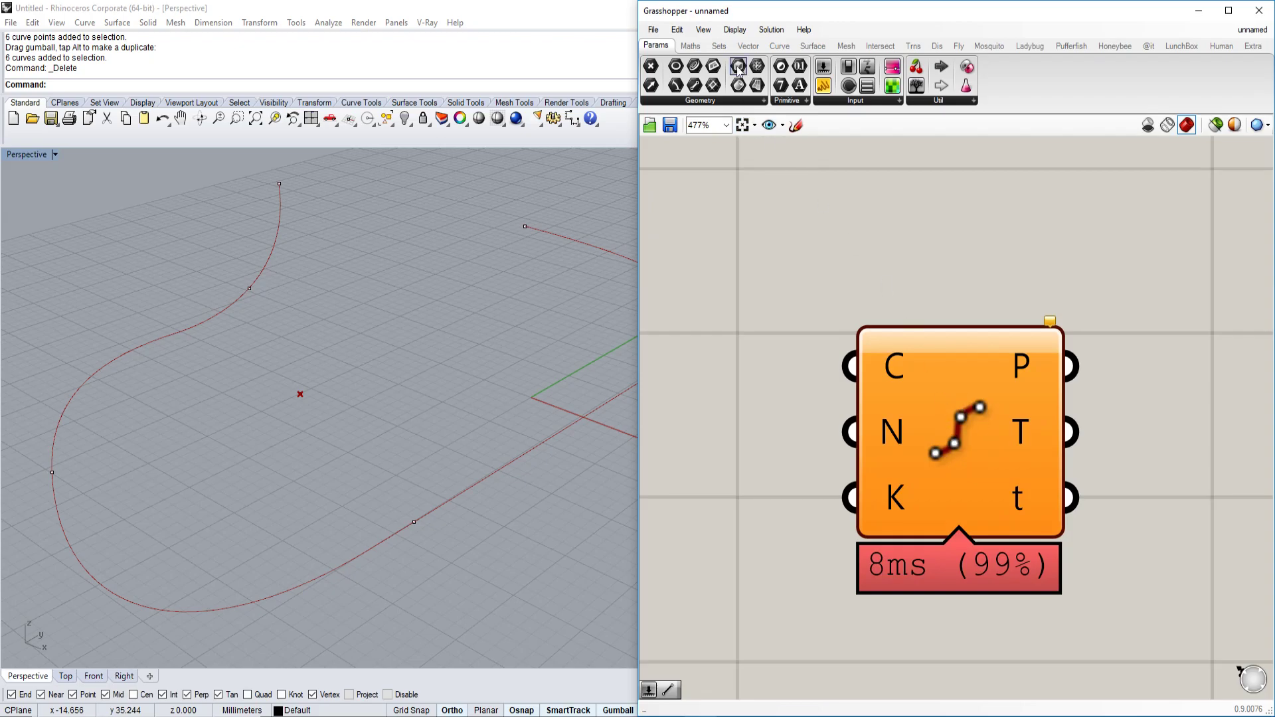
Turn on Draw Full Names and zoom in on the Divide Curve labels.
click(734, 30)
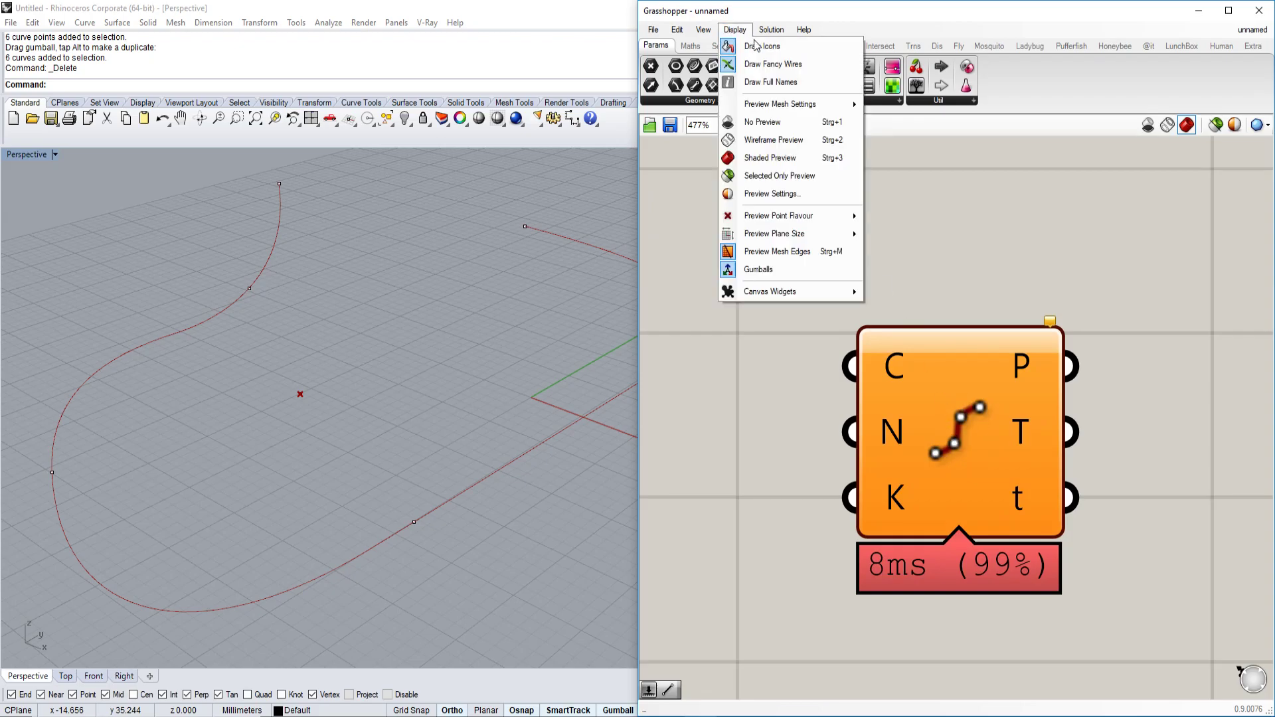
click(763, 83)
scroll(993, 354, down, 4)
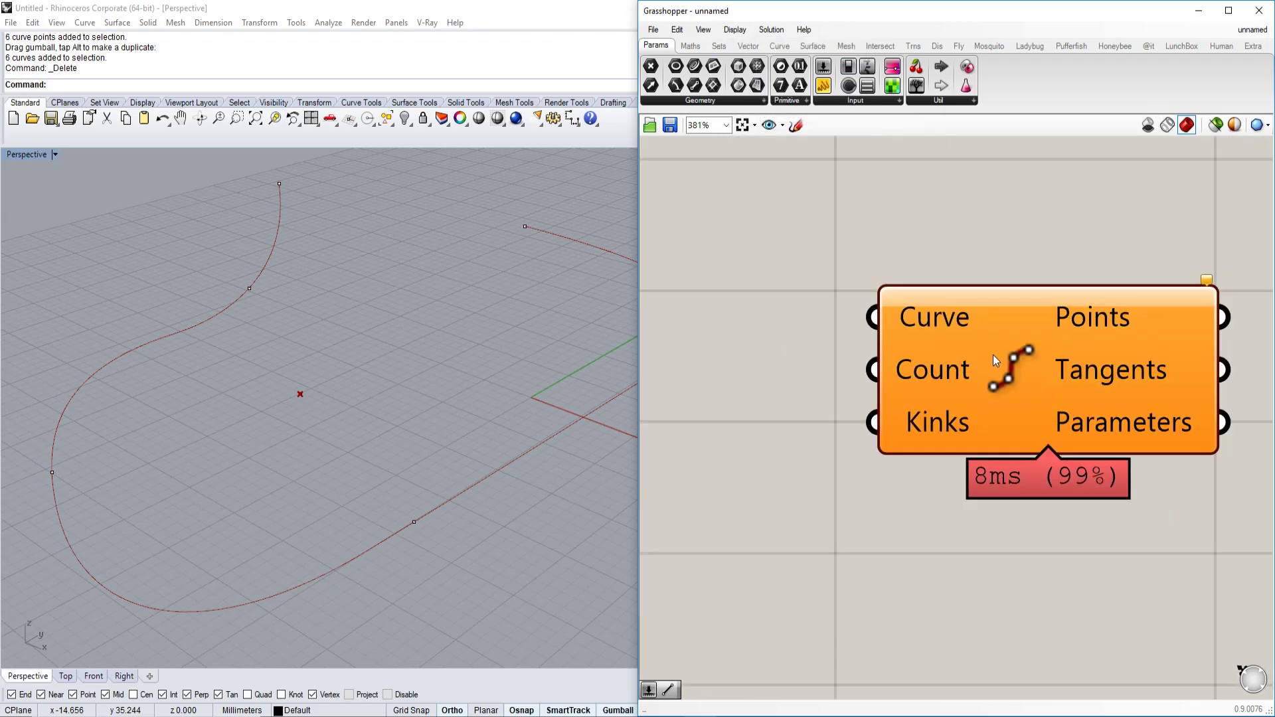
scroll(1023, 398, down, 3)
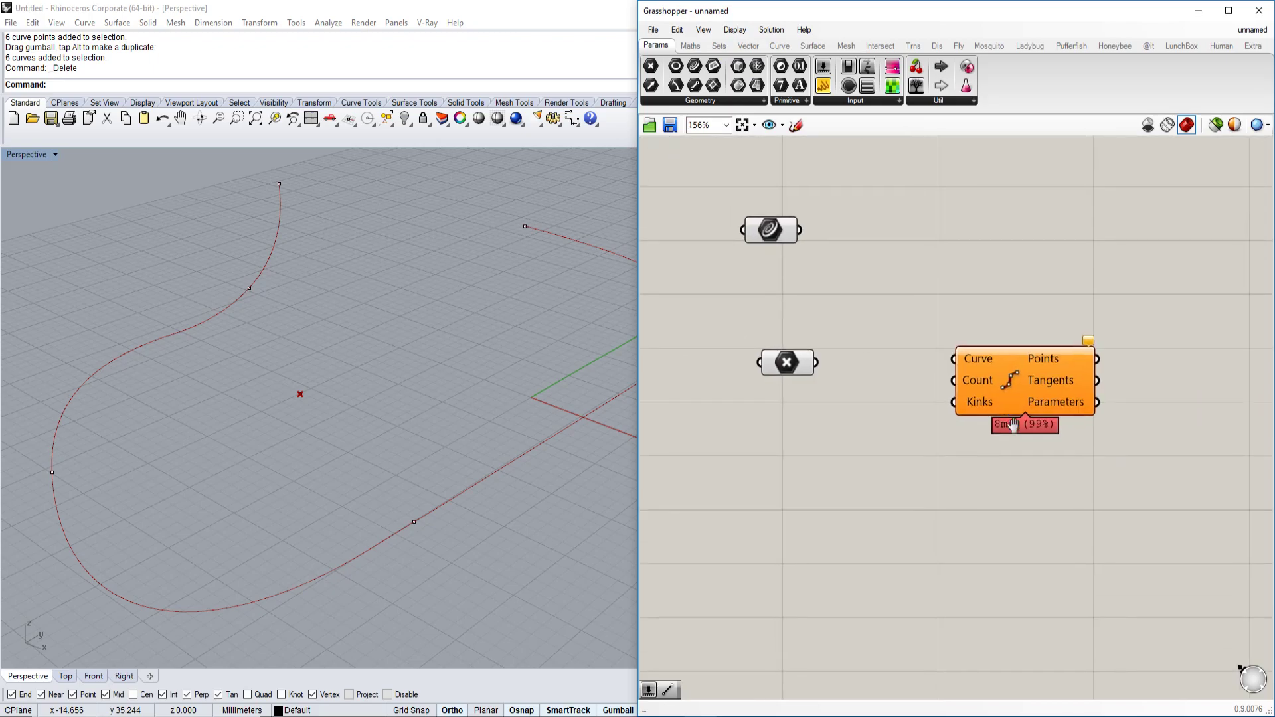
scroll(1021, 456, up, 2)
scroll(1022, 451, up, 2)
scroll(1016, 444, down, 2)
scroll(1010, 443, up, 5)
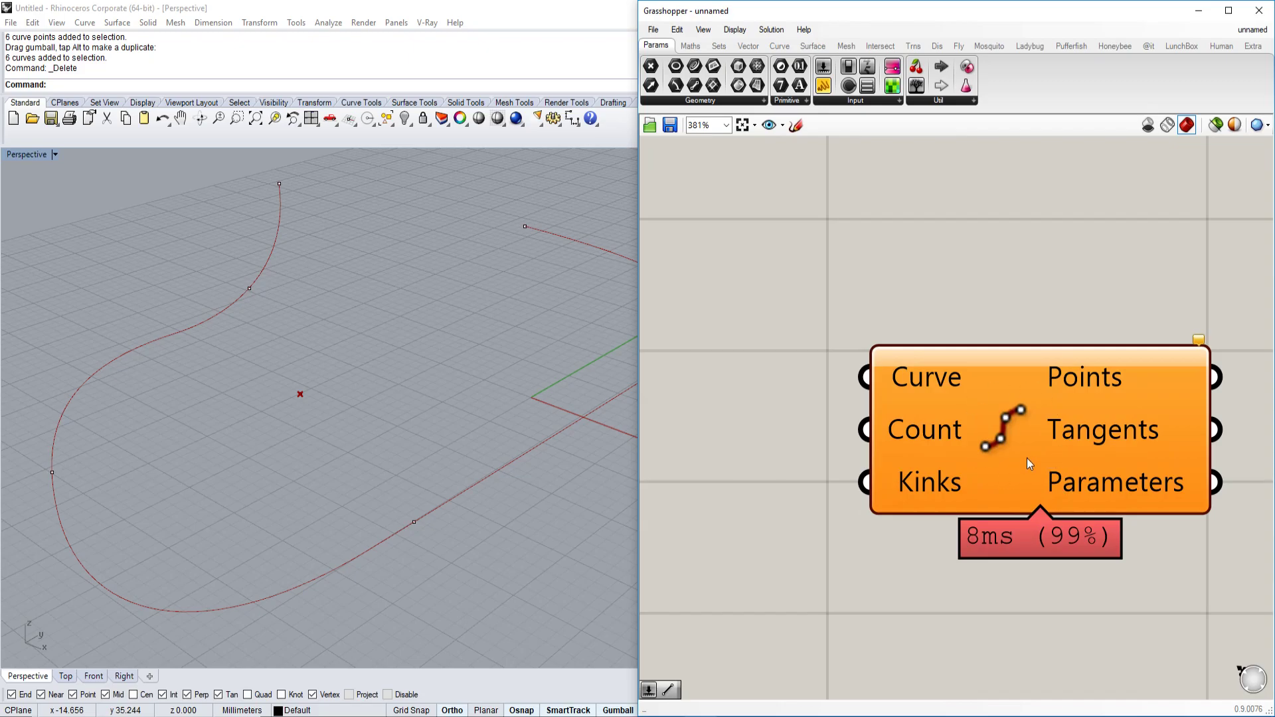
Recentre the canvas and drag a wire toward Divide Curve's Curve input.
right_drag(908, 396, 922, 403)
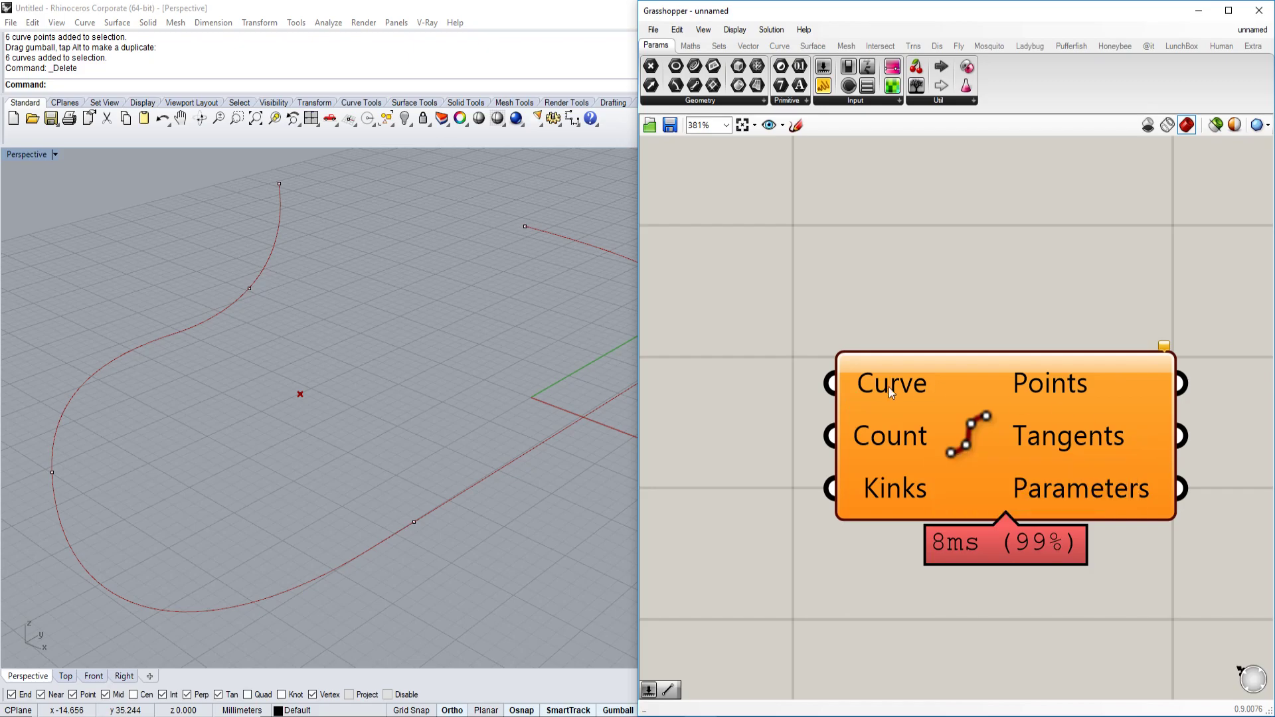
scroll(761, 381, down, 2)
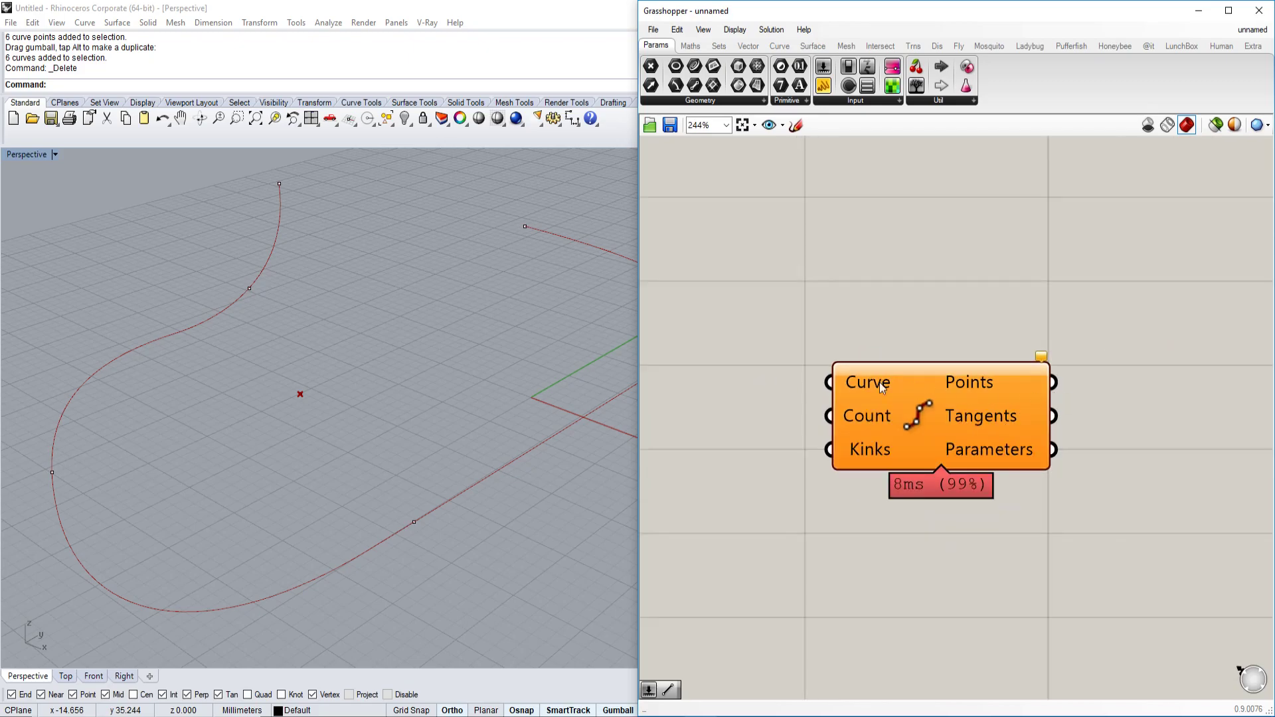
scroll(906, 385, down, 2)
drag(907, 396, 898, 431)
scroll(898, 431, up, 3)
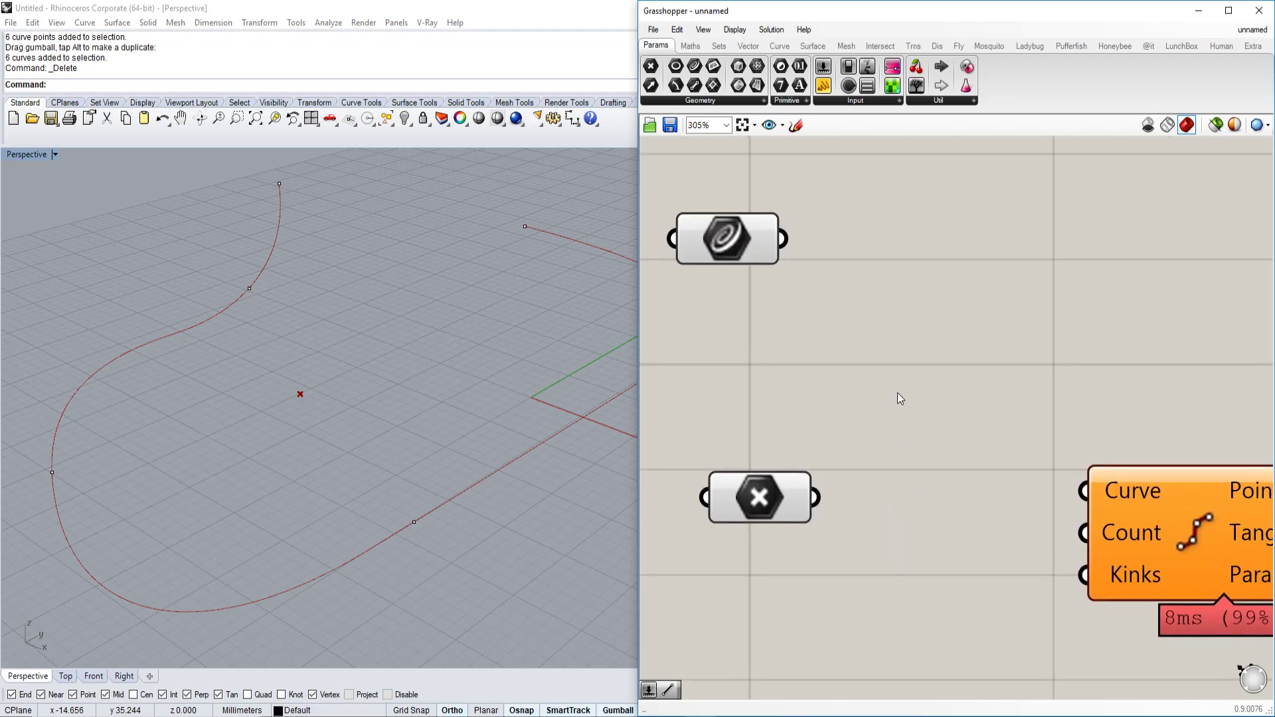
scroll(863, 372, down, 2)
Wire the Curve parameter's output into Divide Curve's Curve input.
click(780, 300)
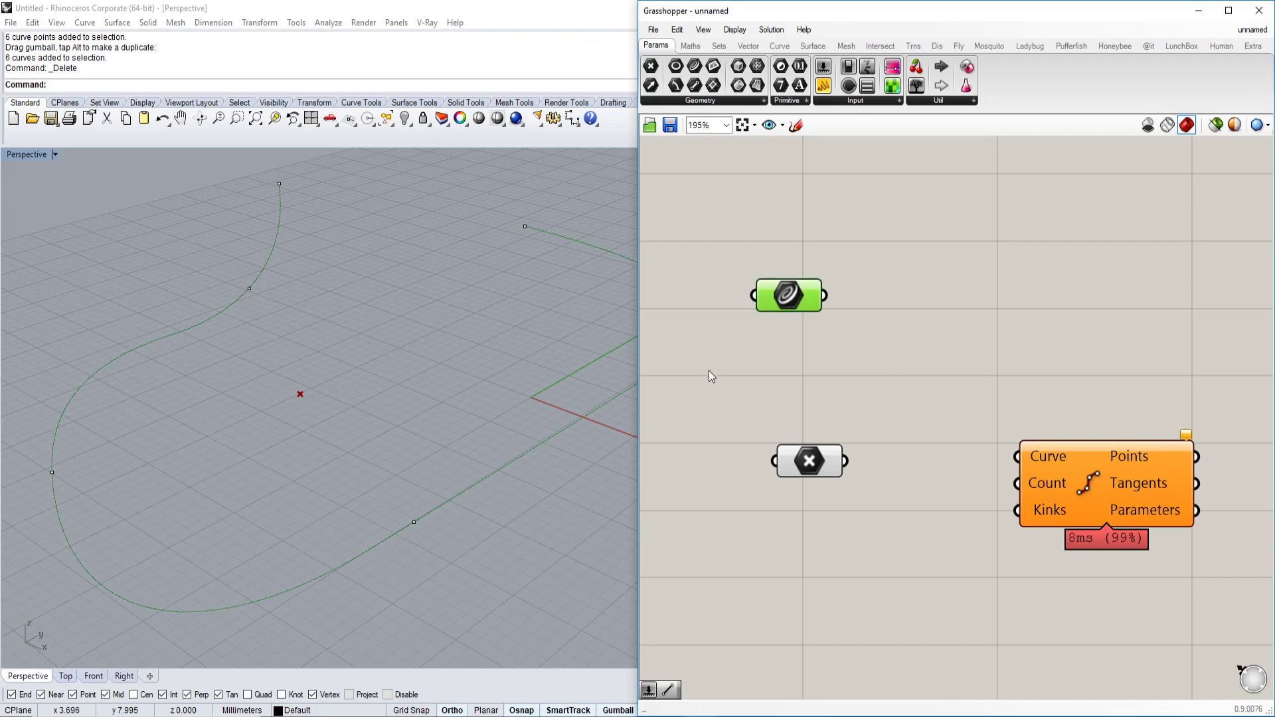
drag(825, 295, 1016, 457)
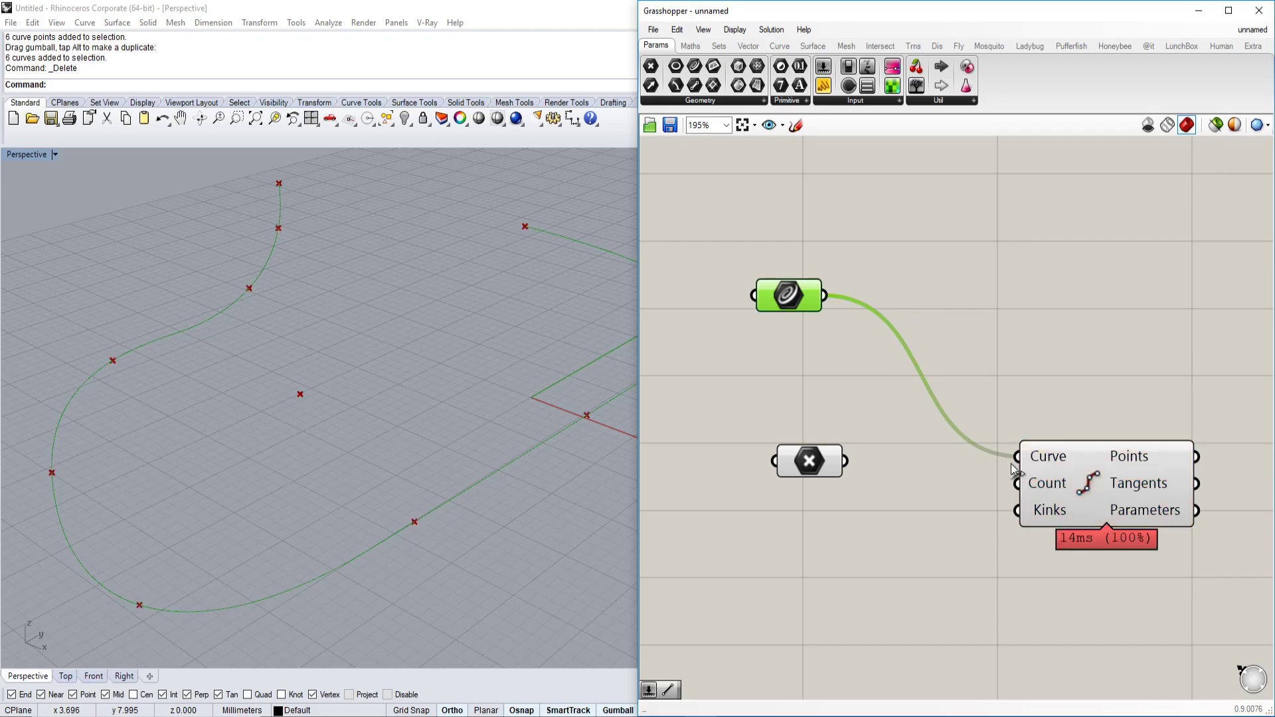
click(1037, 415)
right_drag(480, 449, 423, 463)
scroll(453, 424, down, 2)
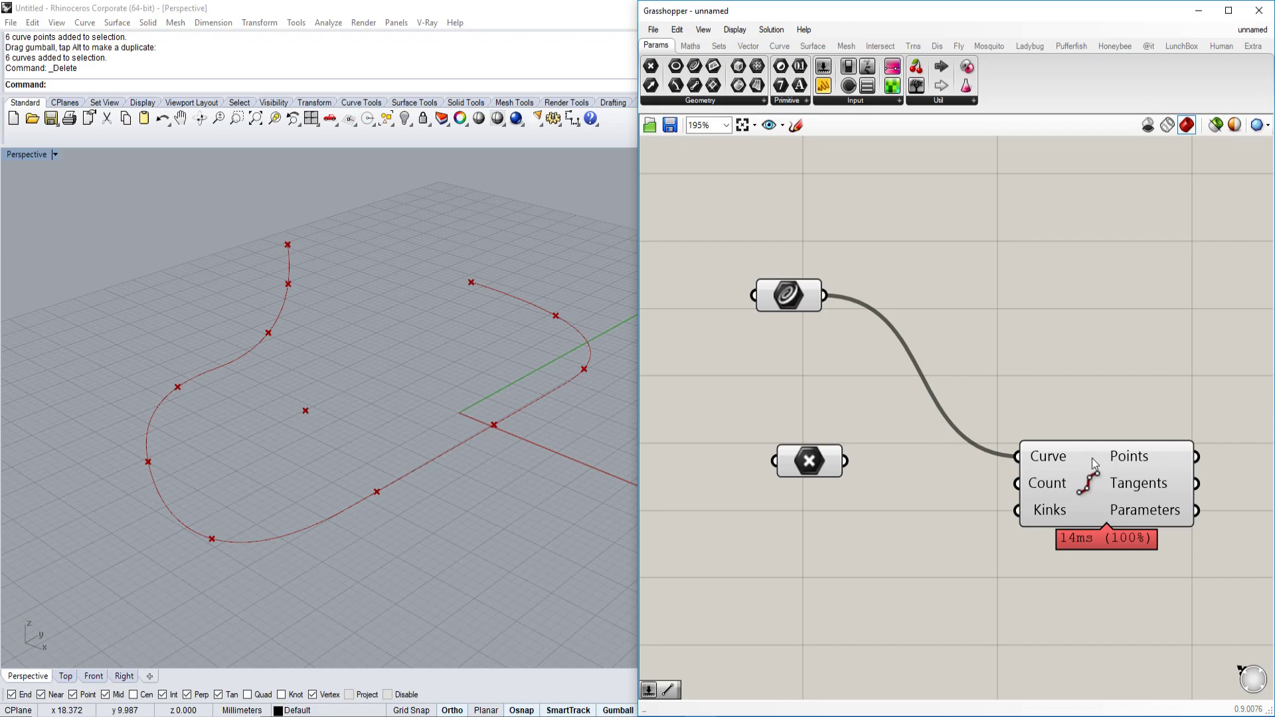
Reposition Divide Curve and check its 11 division points.
right_drag(1092, 458, 1056, 428)
drag(1098, 466, 1151, 369)
right_drag(1026, 420, 885, 431)
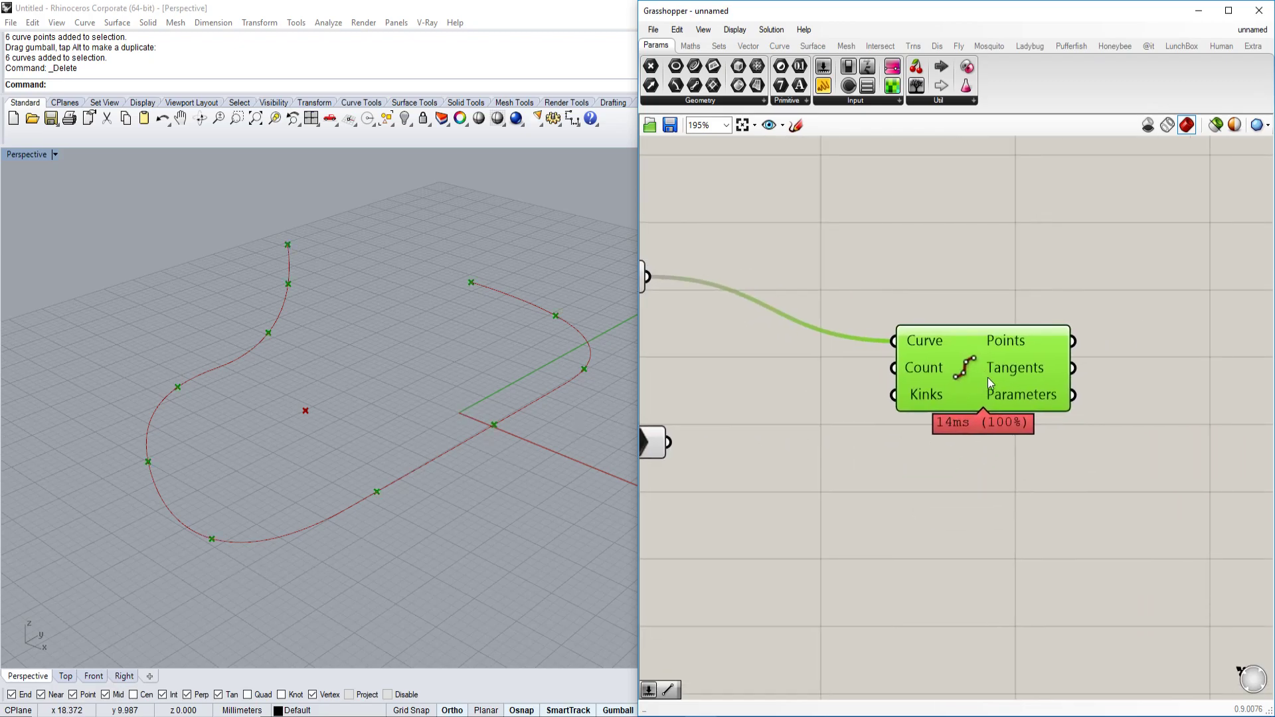
mouse_move(1055, 340)
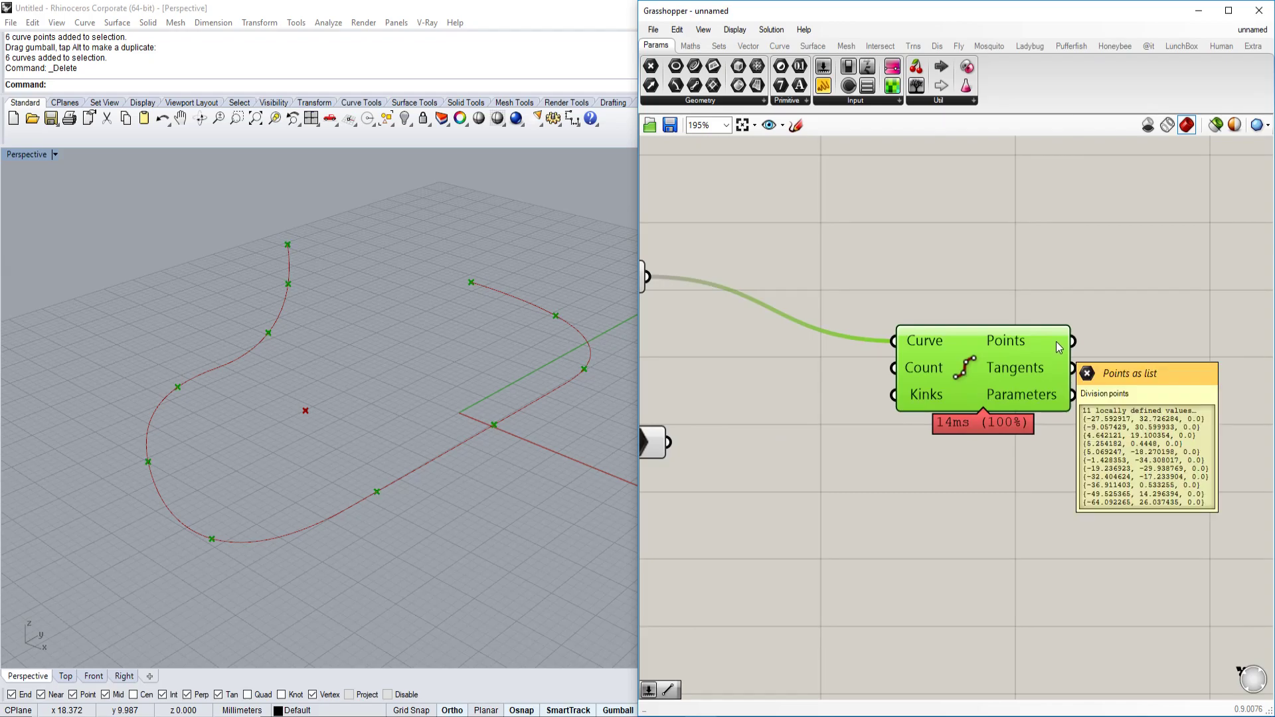
scroll(1046, 352, down, 4)
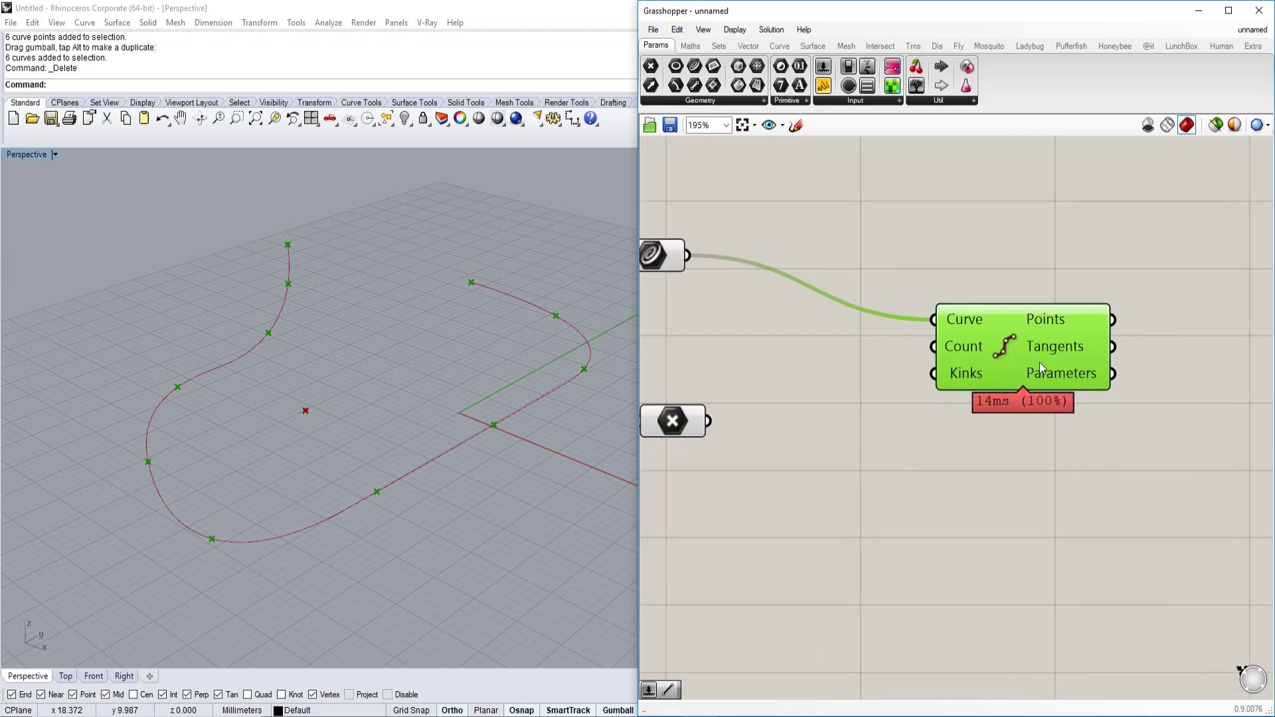
scroll(1027, 370, up, 2)
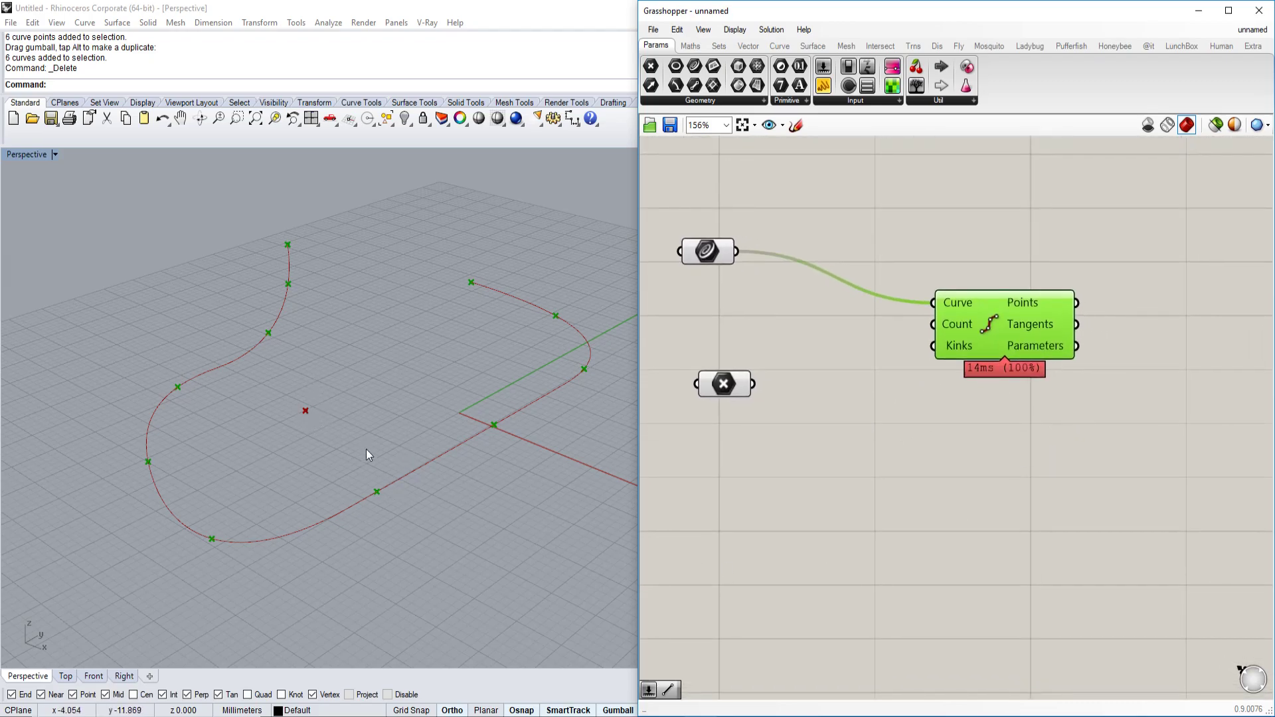
Place a Line parameter from a 'line' search and move it down-left.
right_drag(1083, 458, 970, 472)
double_click(1050, 466)
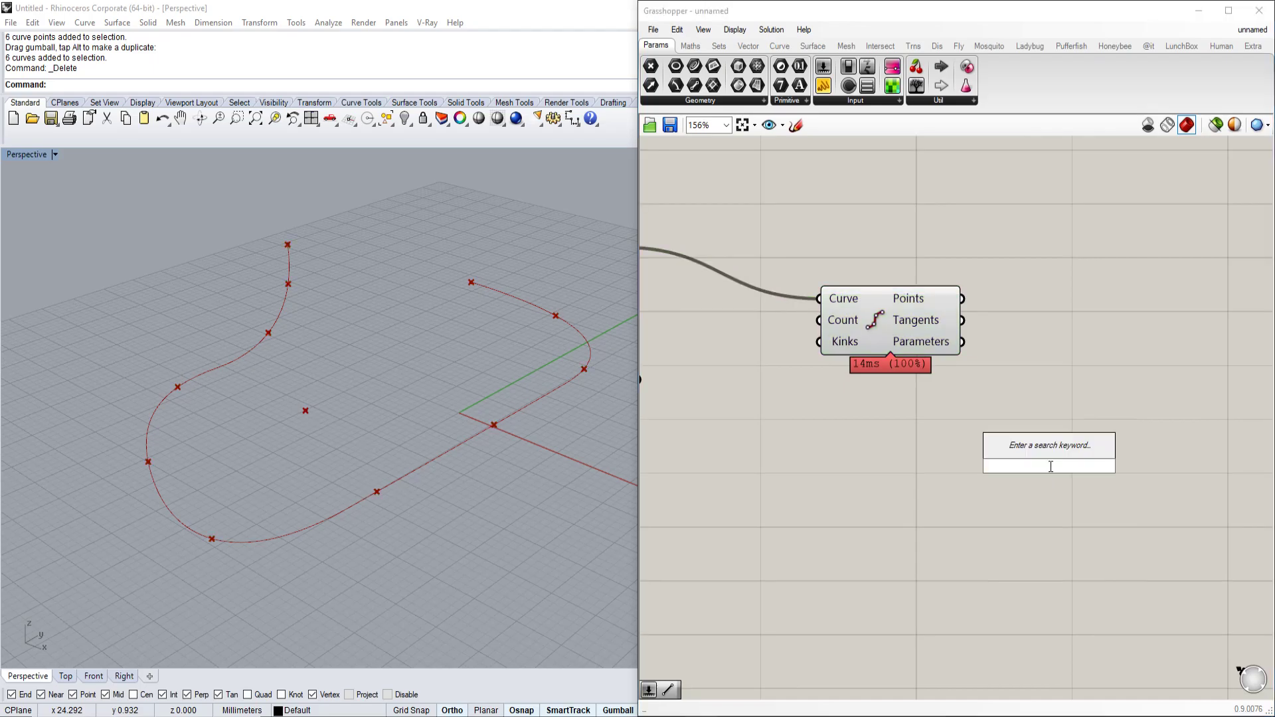
text(line)
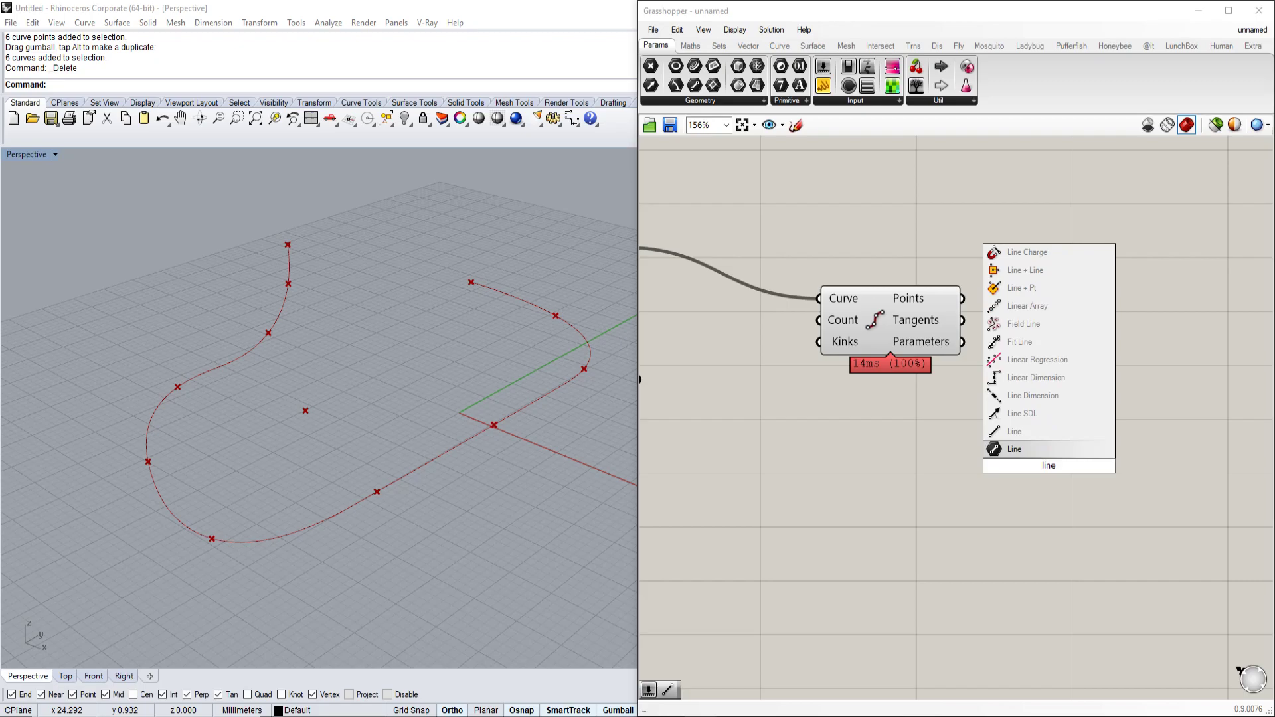
click(1040, 449)
drag(1051, 466, 1022, 518)
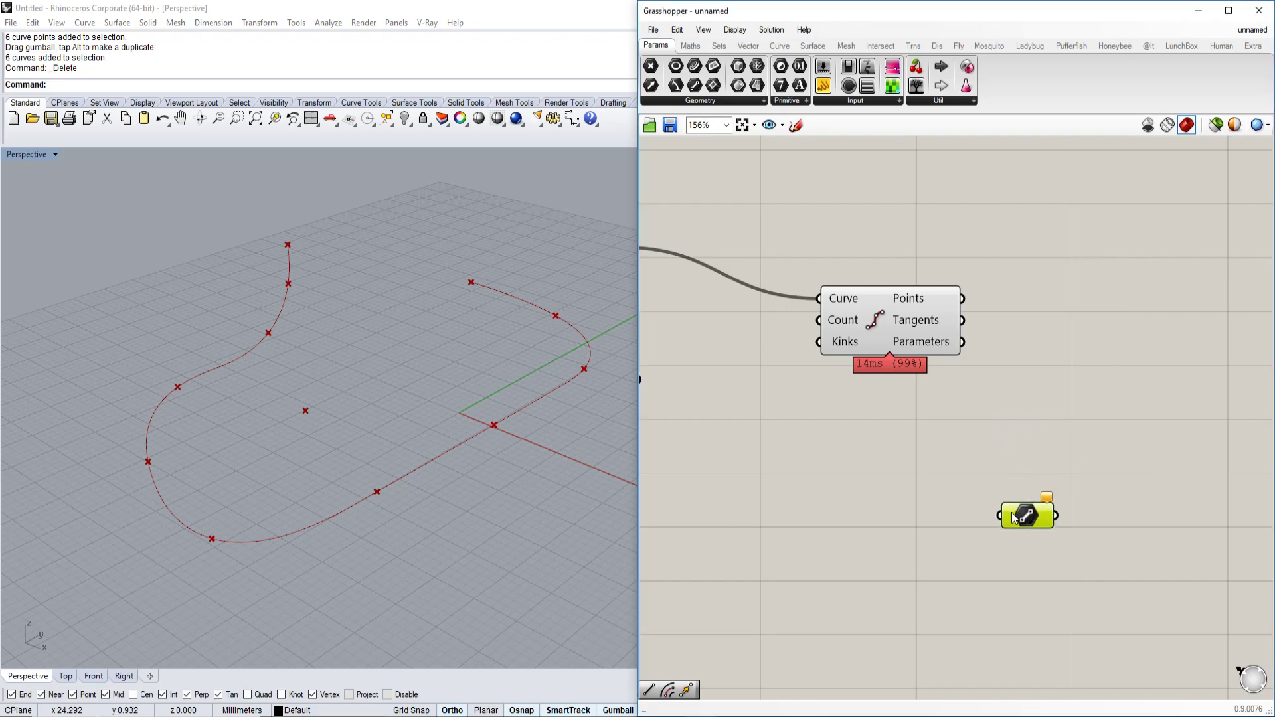
Add a Line SDL component by mistake and delete it.
double_click(1028, 454)
text(li)
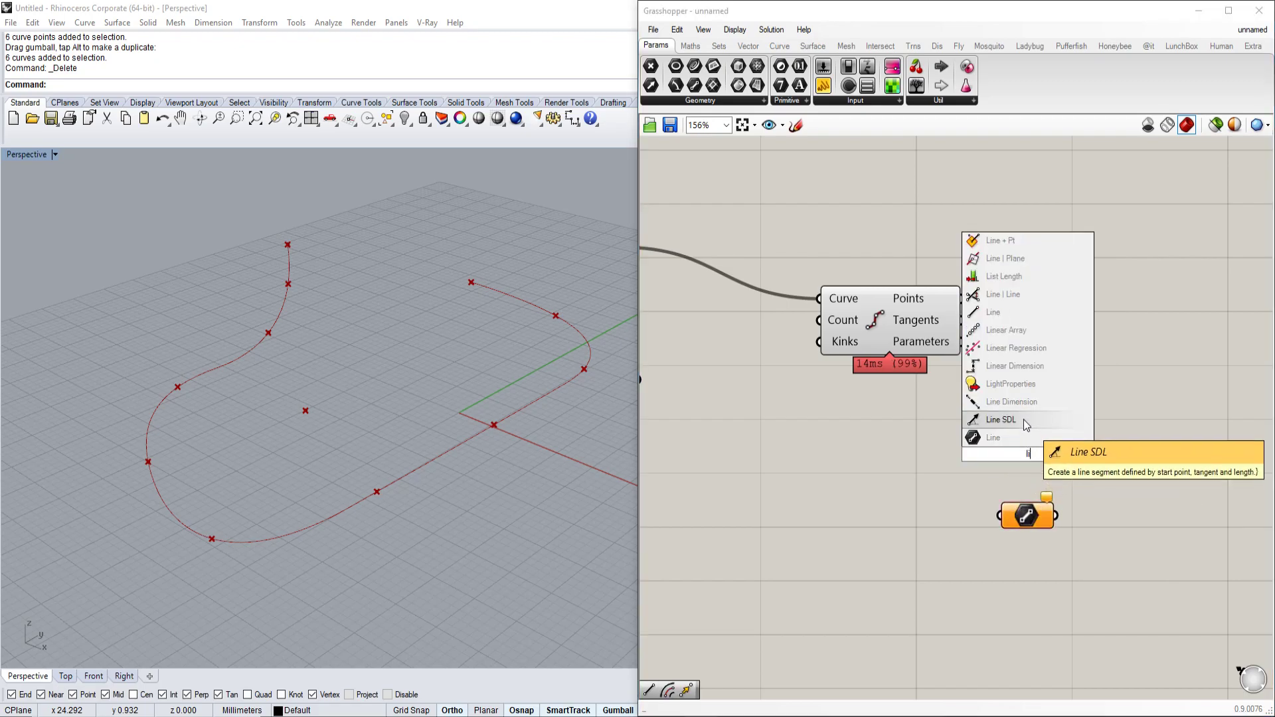
click(1024, 421)
key(Delete)
Place the Line (Start Point/End Point) component and move it up-right.
double_click(1017, 467)
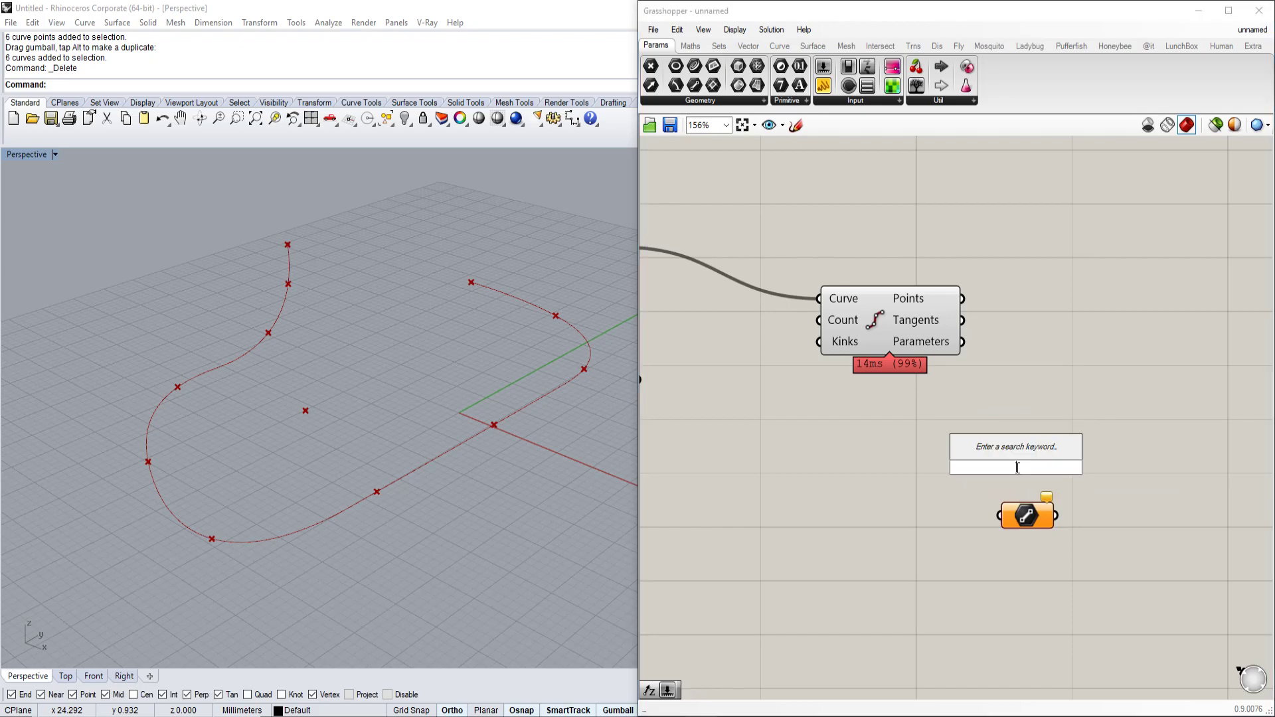
text(lu)
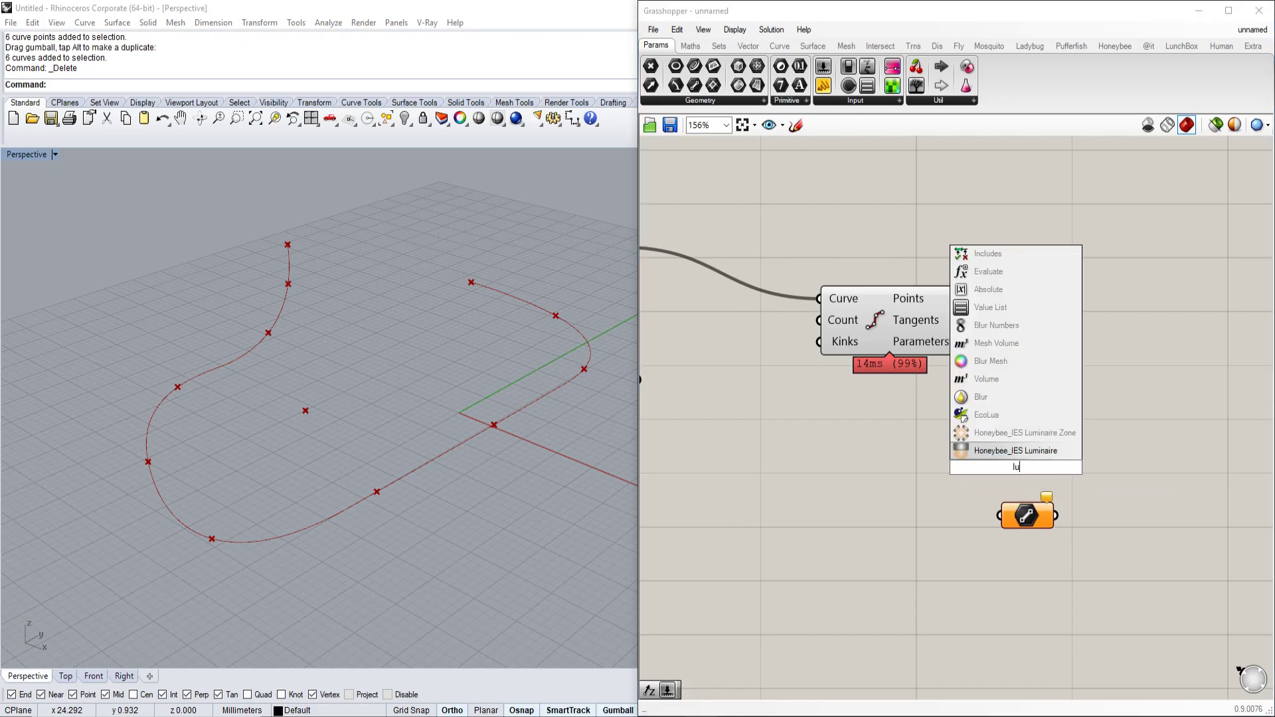
key(BackSpace)
text(ine)
click(1021, 432)
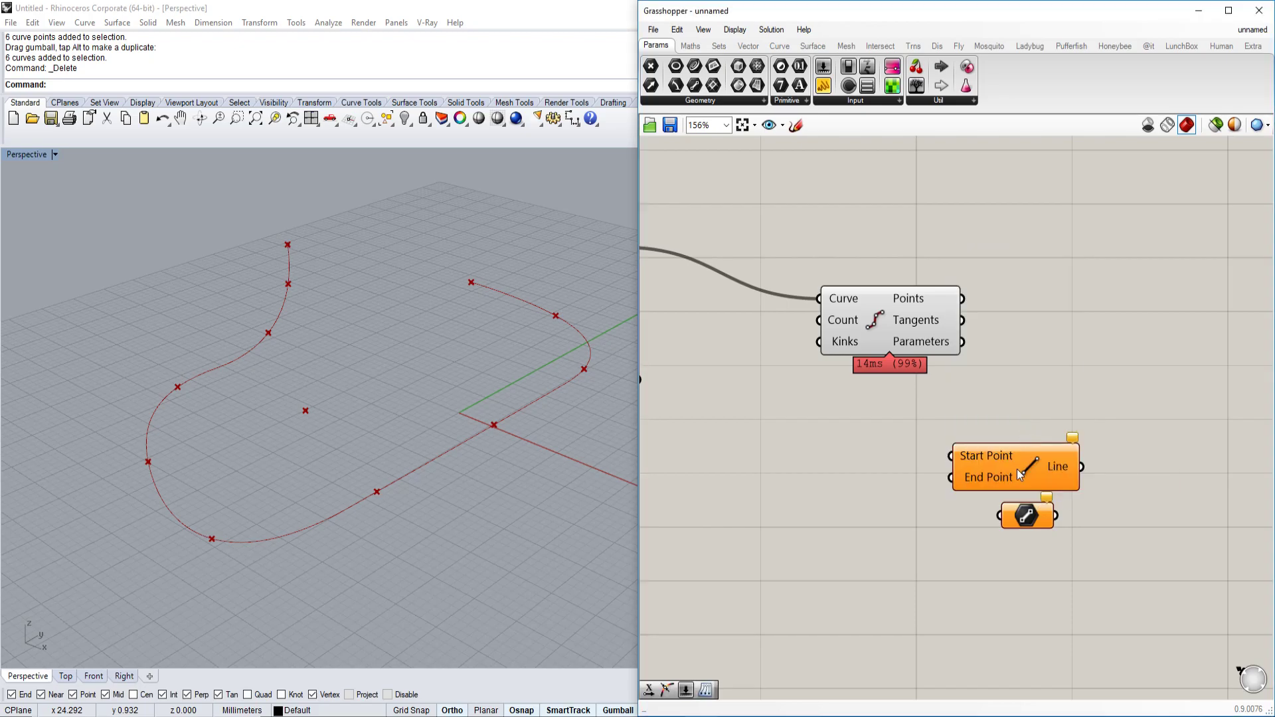
drag(1017, 469, 1083, 380)
scroll(1083, 369, up, 4)
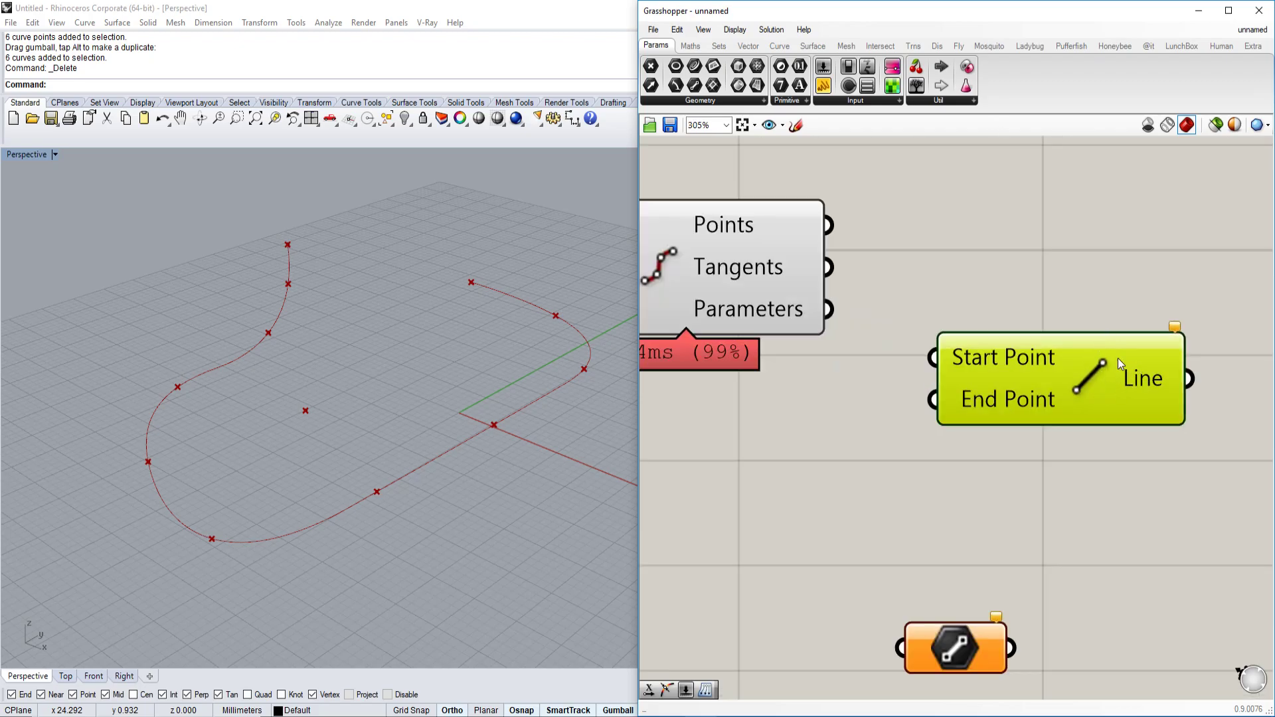
scroll(962, 397, down, 6)
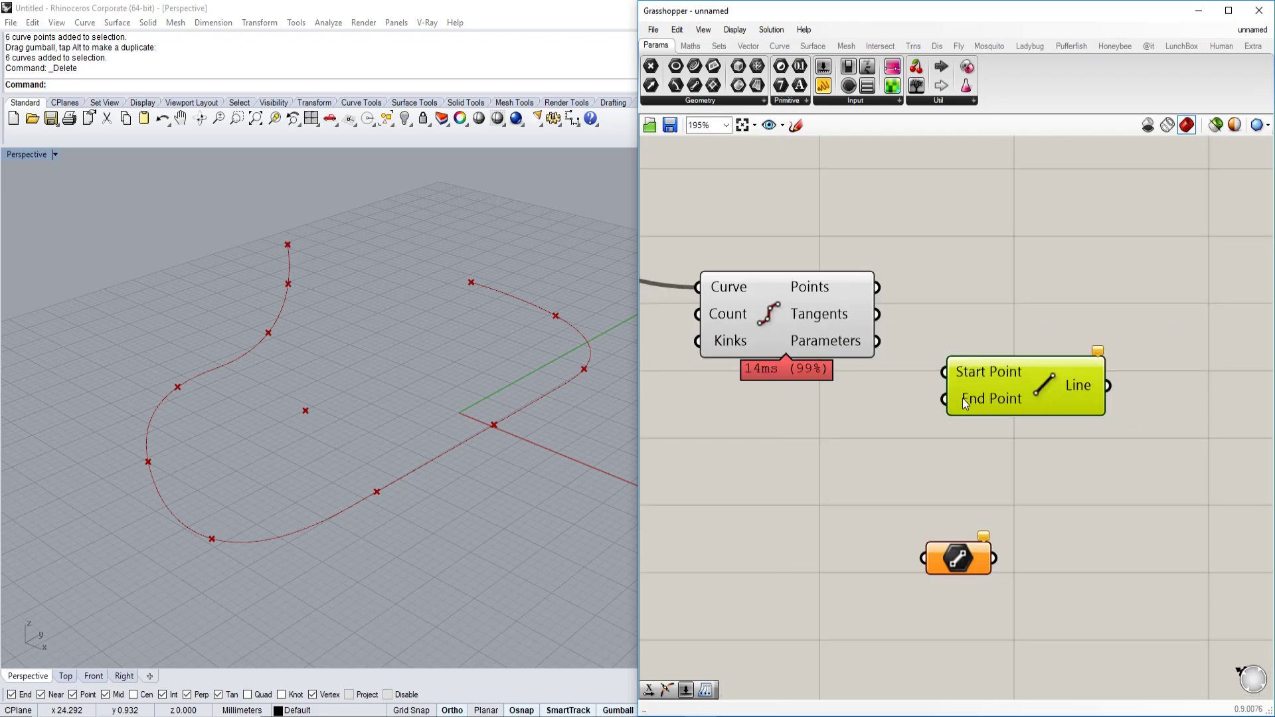
scroll(995, 272, up, 3)
Wire Divide Curve's Points output into Line's Start Point.
drag(1076, 321, 1141, 337)
drag(1121, 378, 1129, 389)
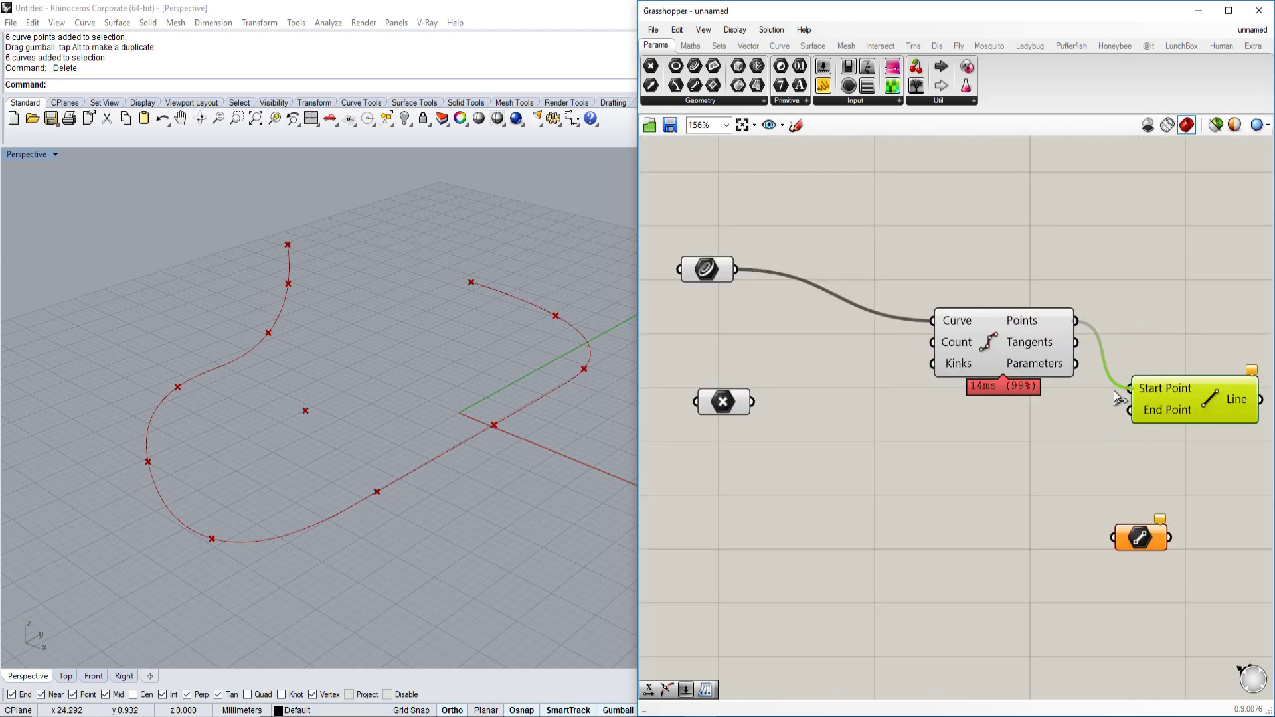
scroll(1129, 388, up, 2)
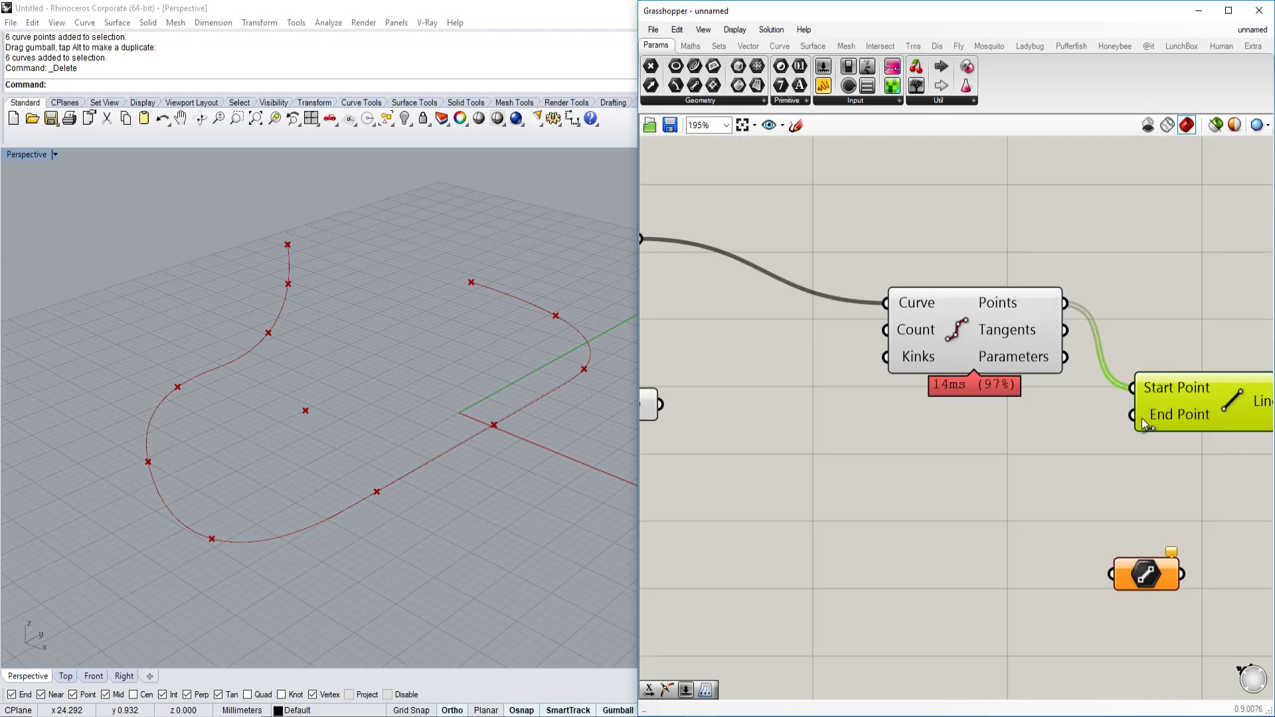
scroll(1151, 417, down, 2)
Connect the centre Point parameter to Line's End Point and view the line fan.
drag(763, 413, 1135, 418)
key(ctrl+z)
drag(758, 410, 1134, 418)
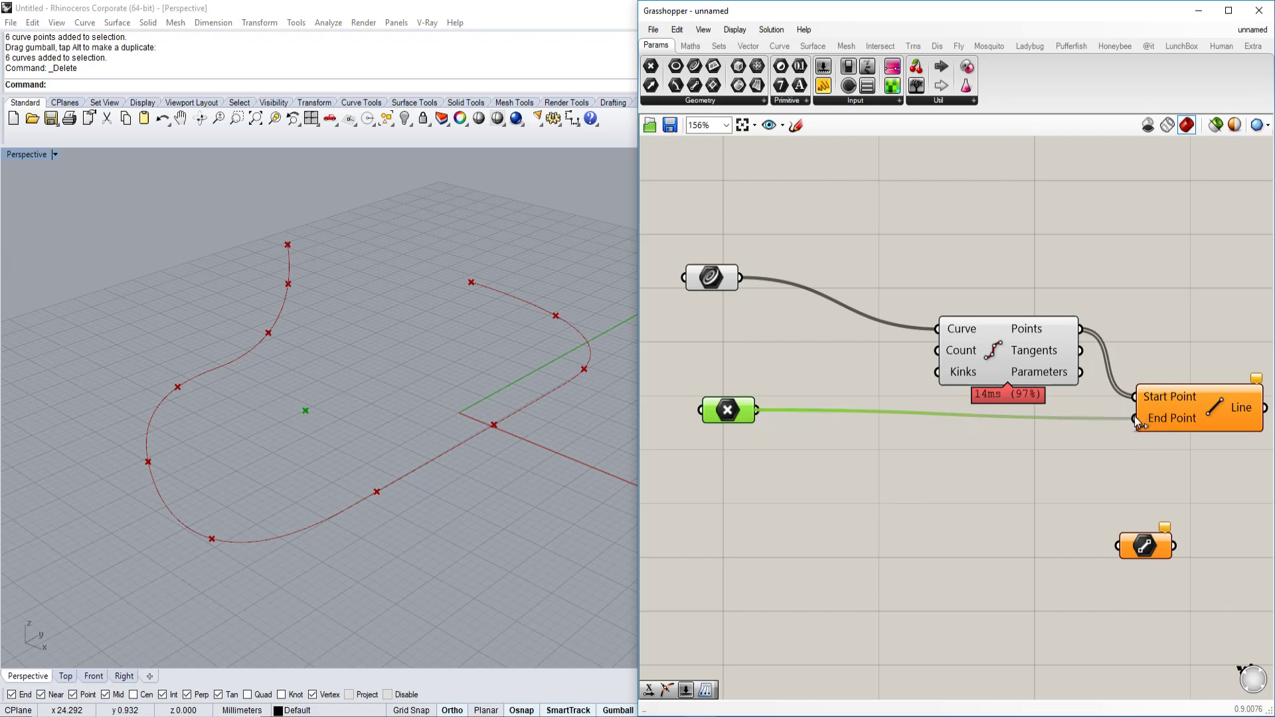
right_drag(521, 458, 465, 438)
scroll(312, 428, up, 5)
right_drag(340, 412, 372, 399)
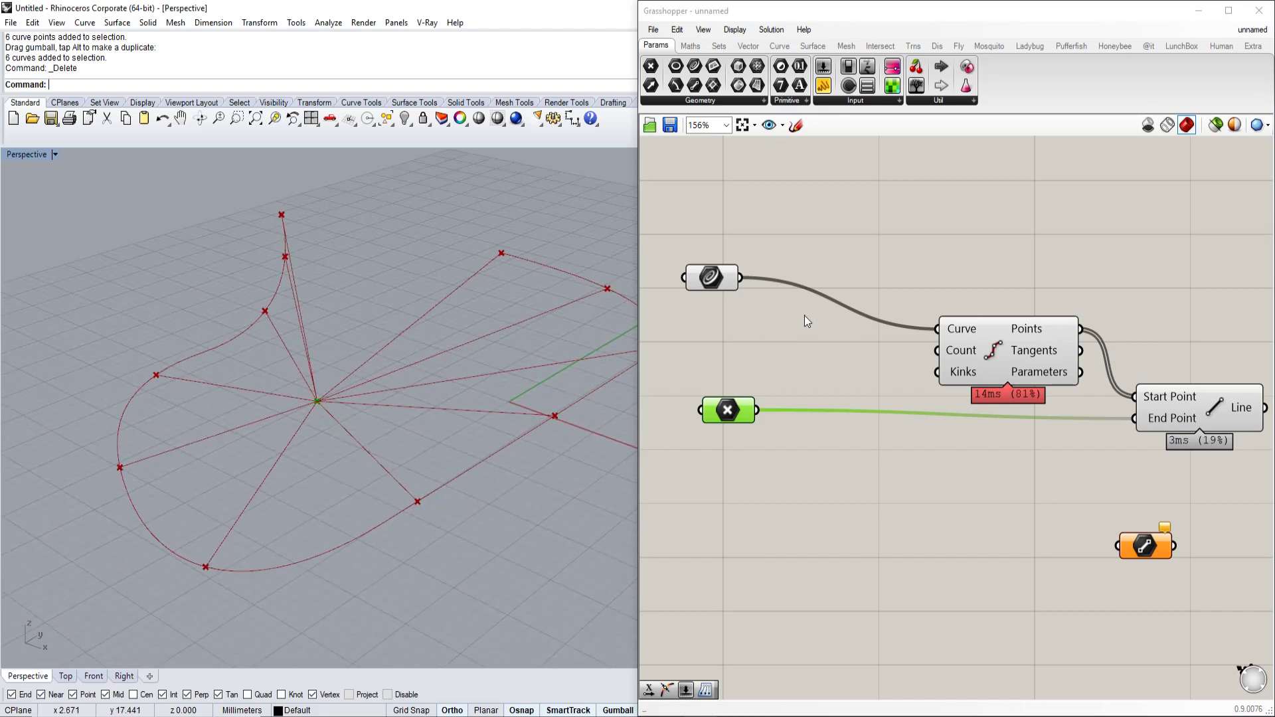
Select the fan's hub point and move it across the ground plane.
click(726, 423)
click(317, 401)
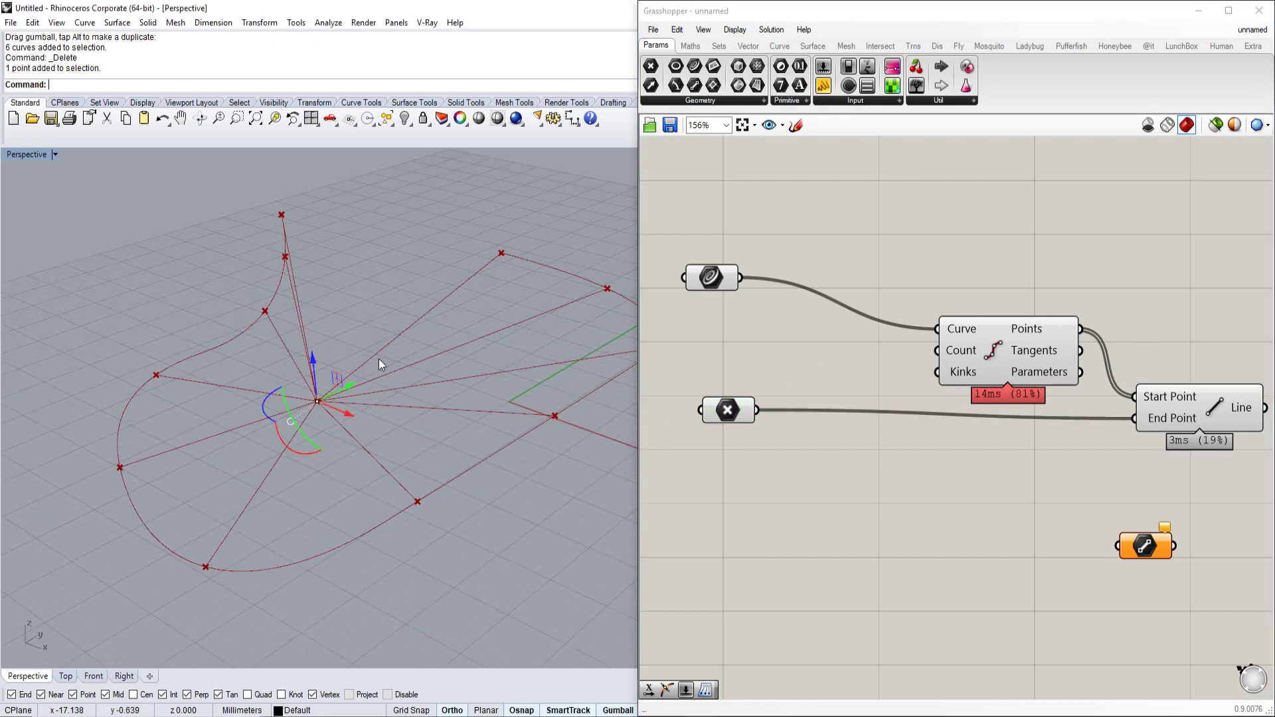
drag(352, 385, 477, 405)
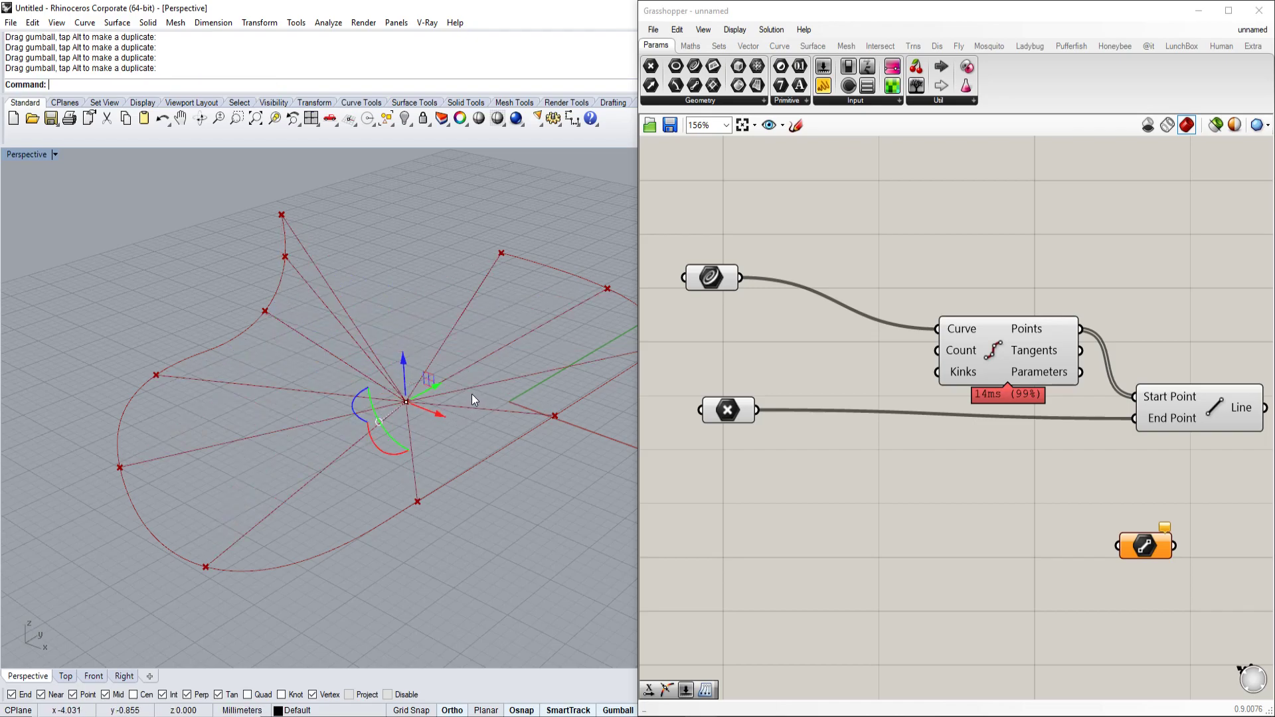
drag(432, 389, 503, 324)
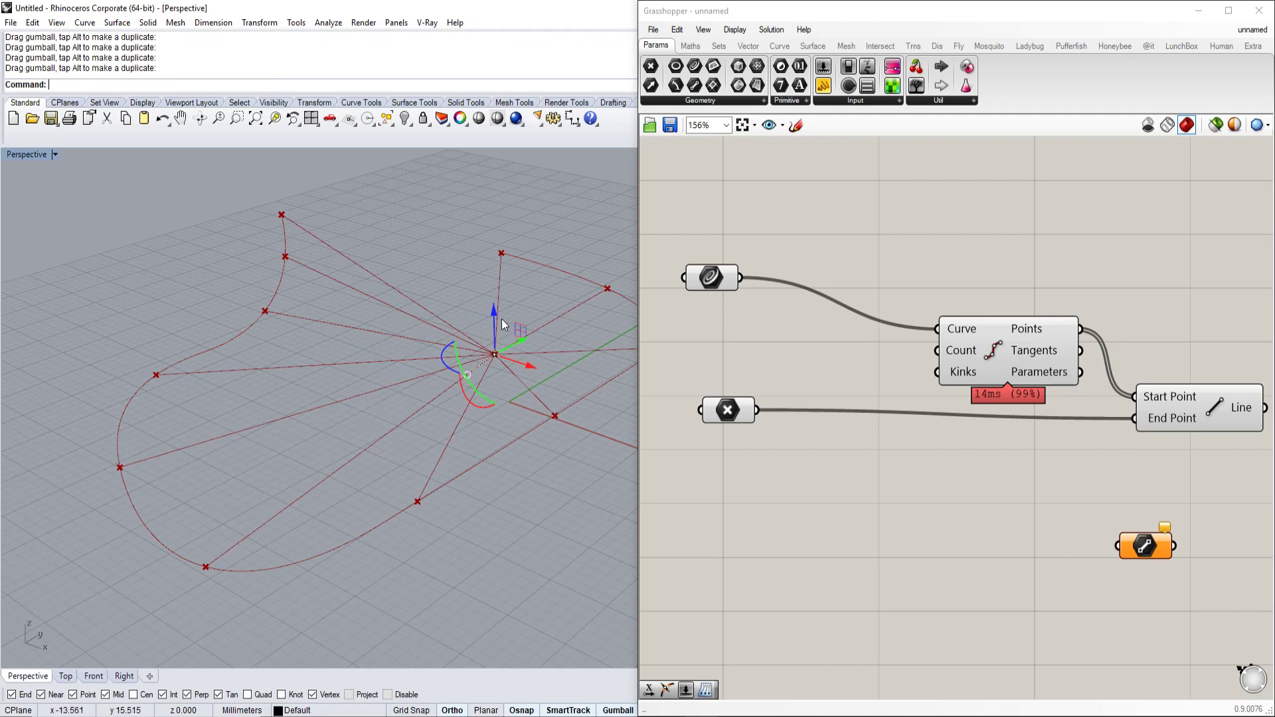
Raise and lower the hub point on Z, then select the closed curve.
right_drag(503, 325, 495, 302)
drag(526, 295, 440, 393)
right_drag(417, 353, 486, 389)
scroll(498, 411, down, 3)
right_drag(1003, 464, 791, 473)
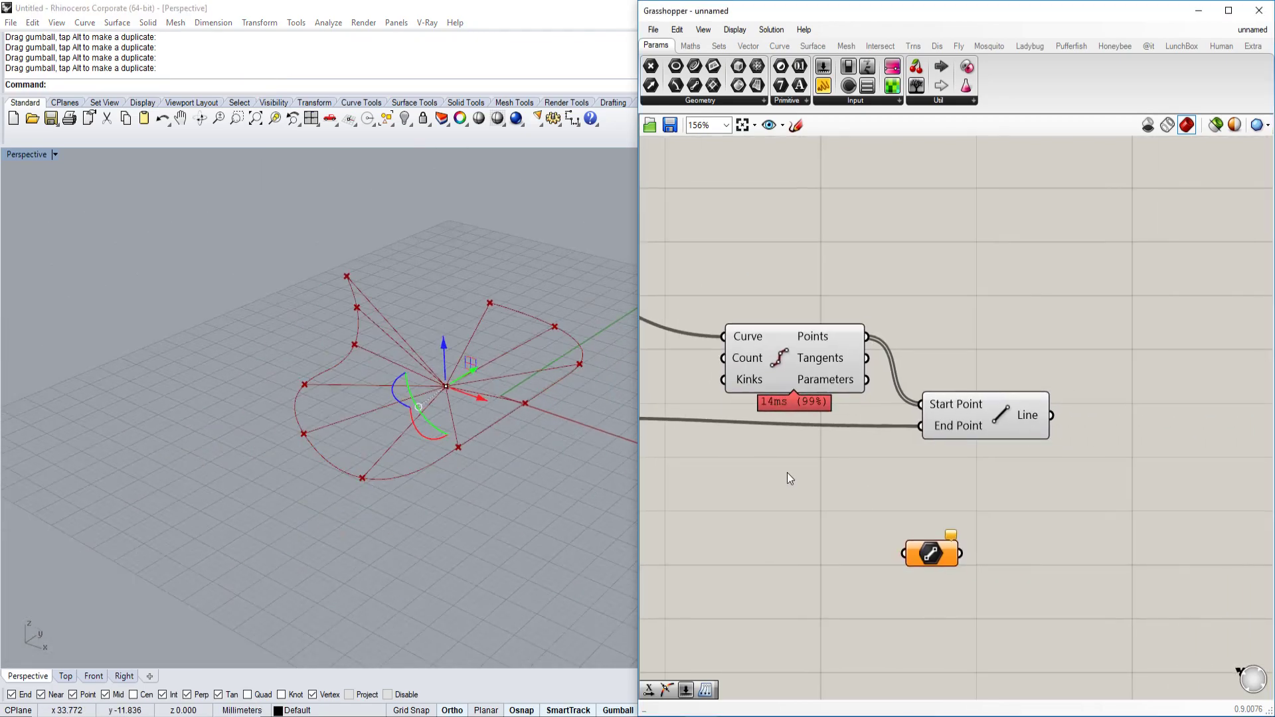
scroll(489, 444, up, 3)
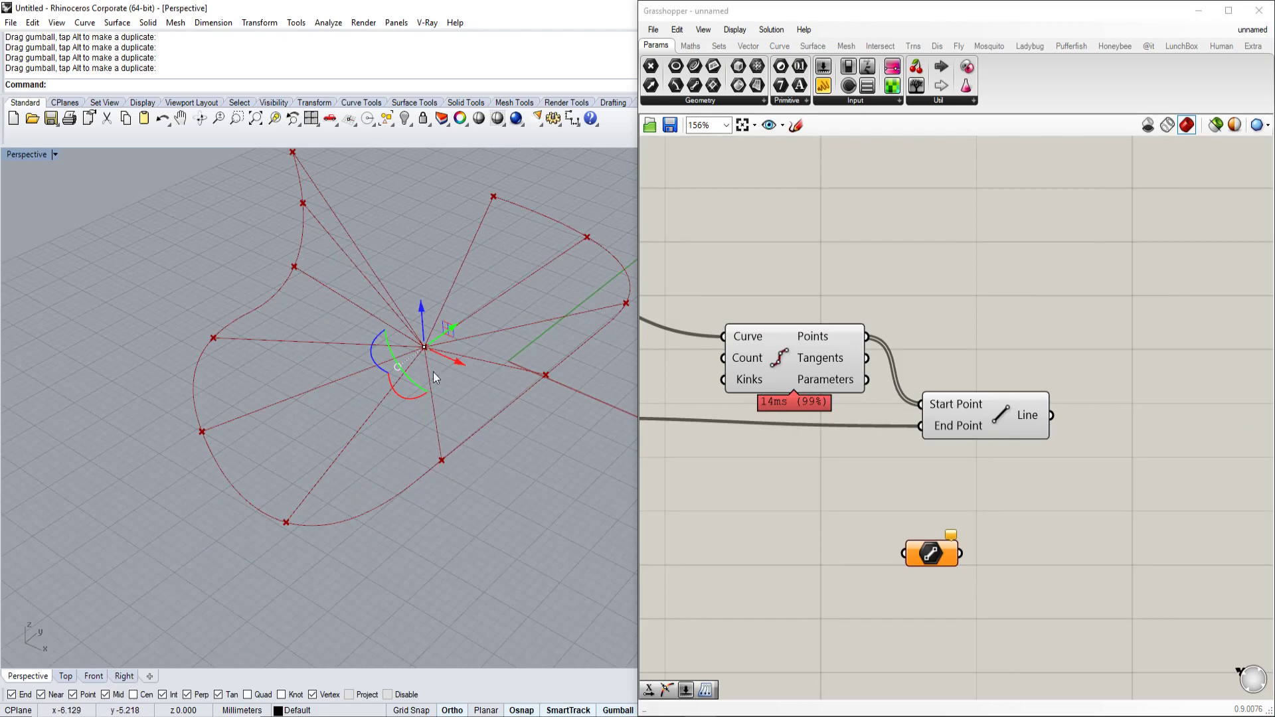
right_drag(850, 441, 962, 451)
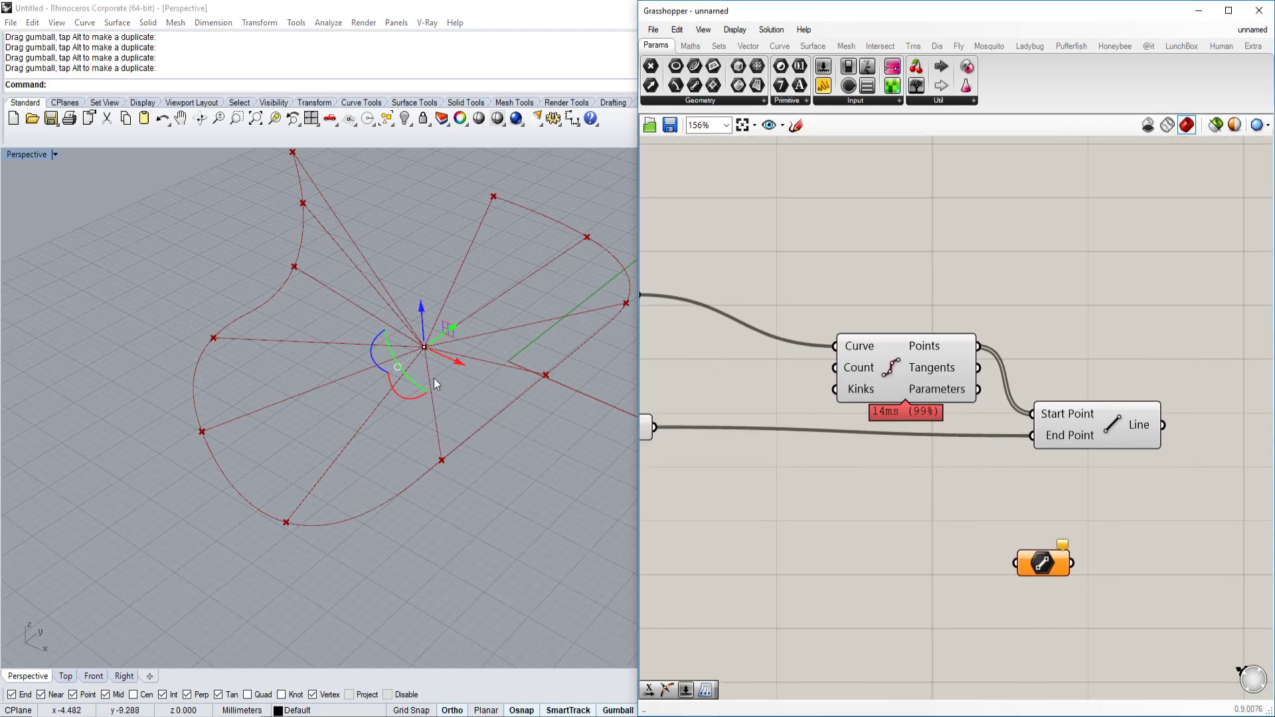
click(484, 425)
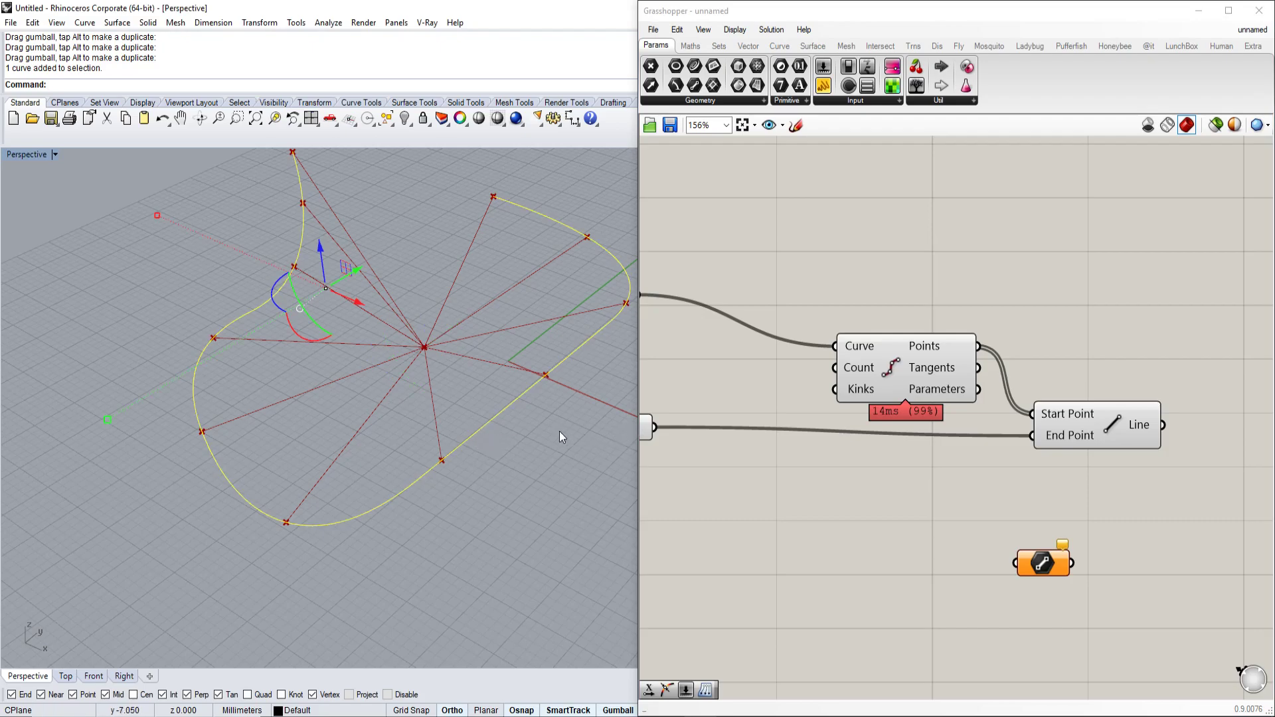
Move Divide Curve up-right and read its Count of 10 and Points output.
right_drag(818, 386, 893, 391)
scroll(892, 379, up, 2)
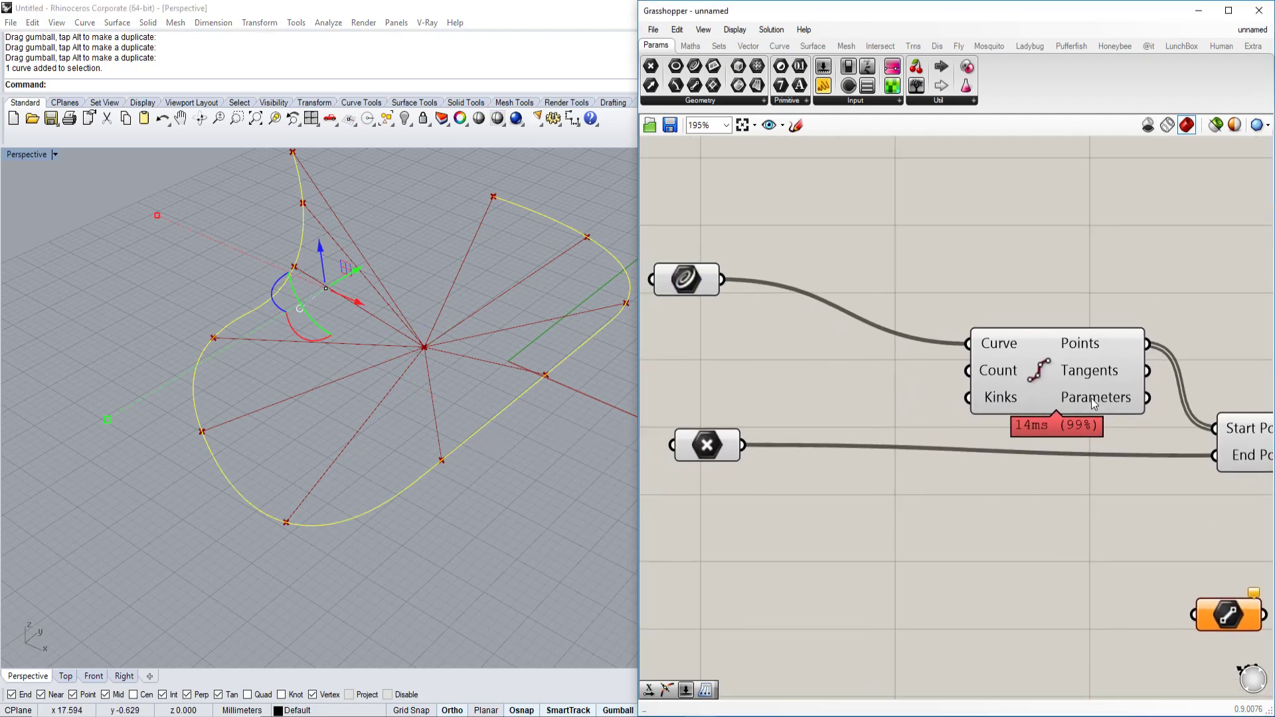
drag(1049, 374, 1062, 309)
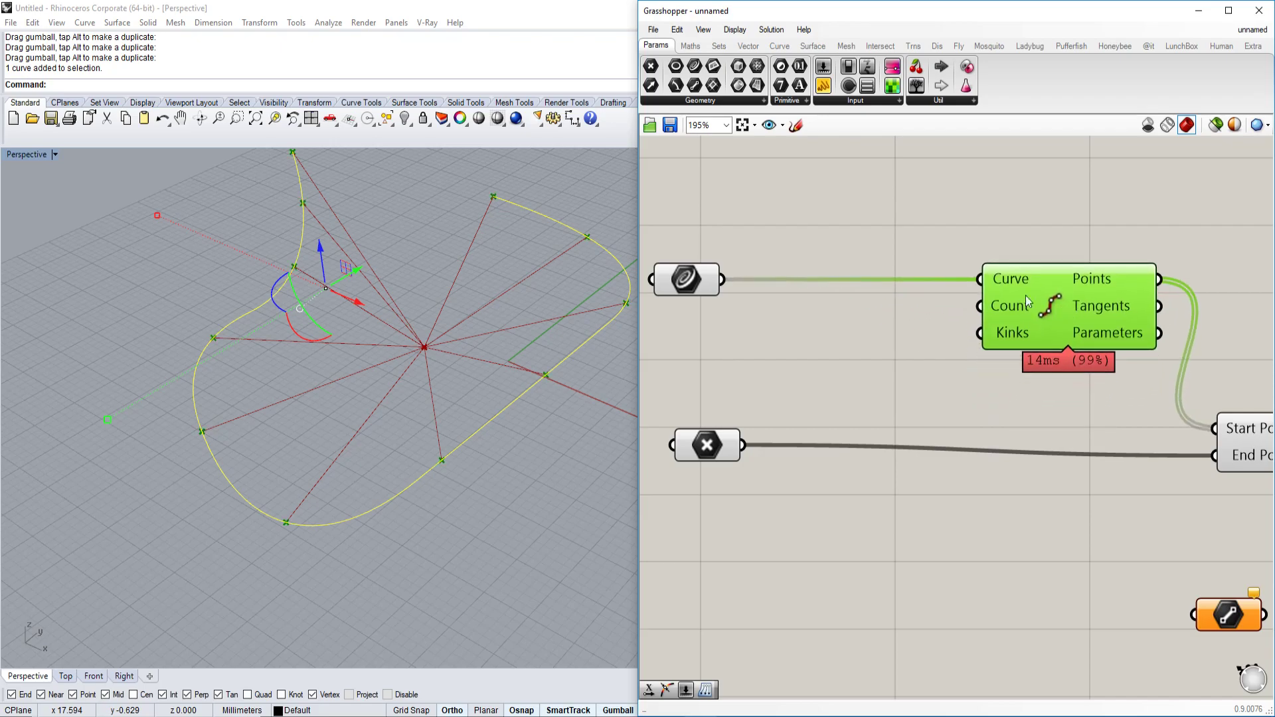
mouse_move(1020, 308)
mouse_move(1120, 279)
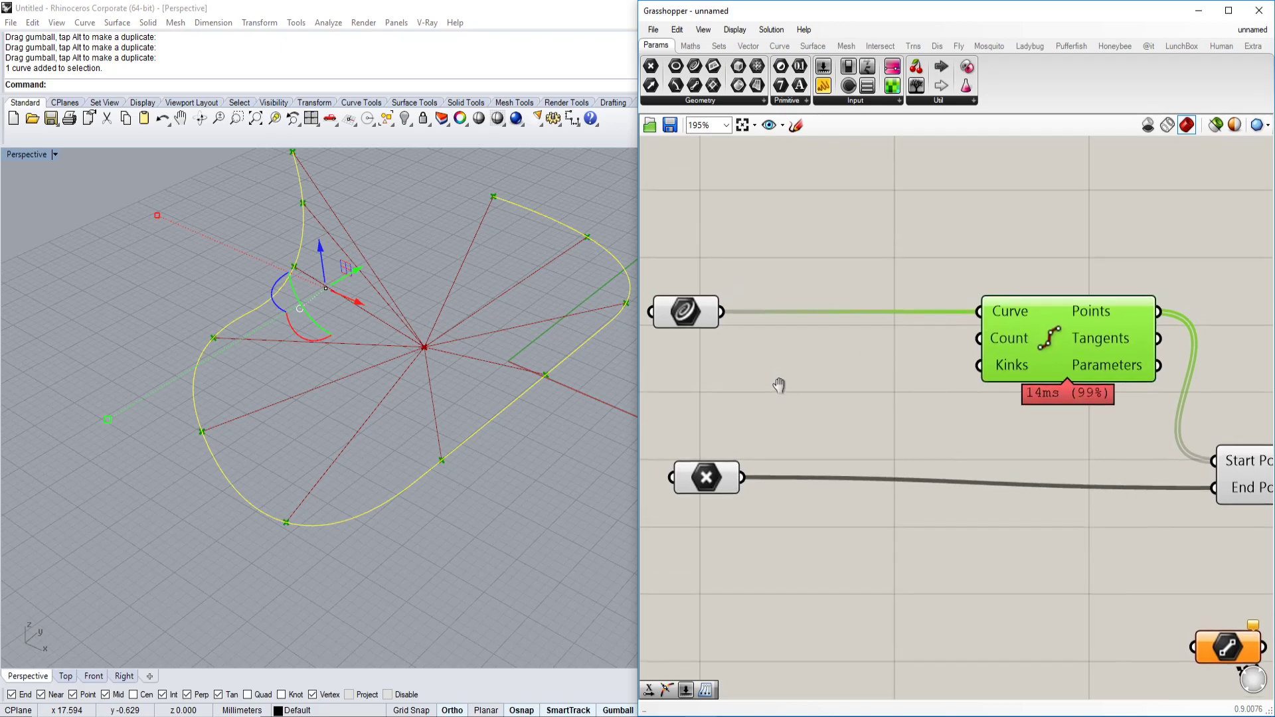
right_drag(777, 372, 779, 420)
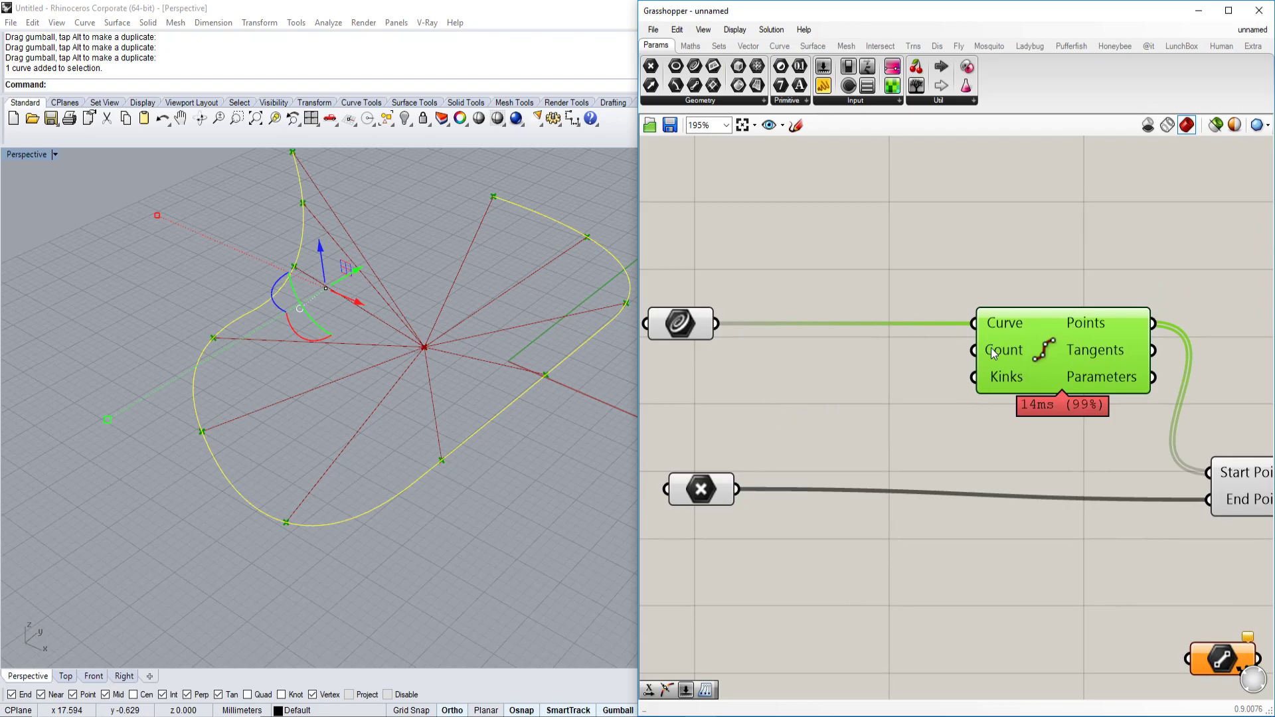
mouse_move(994, 353)
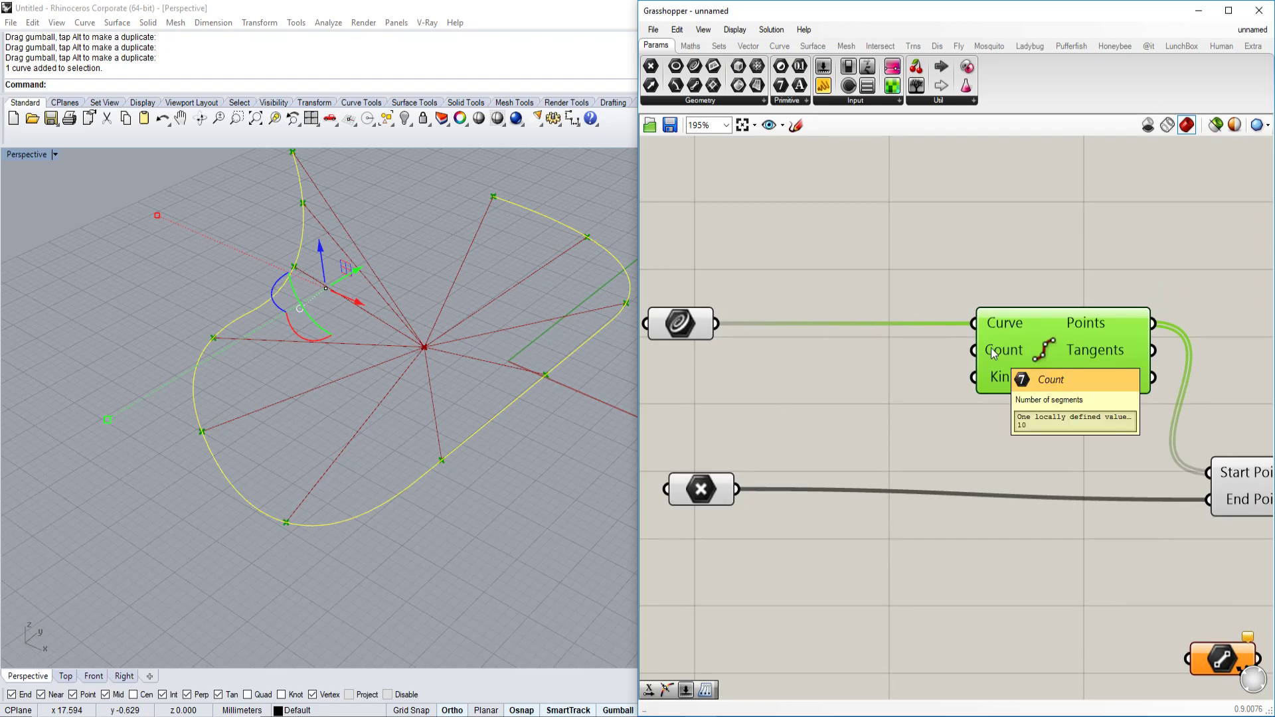
Add two number sliders: one from Params > Input and one created by searching '2'.
click(834, 100)
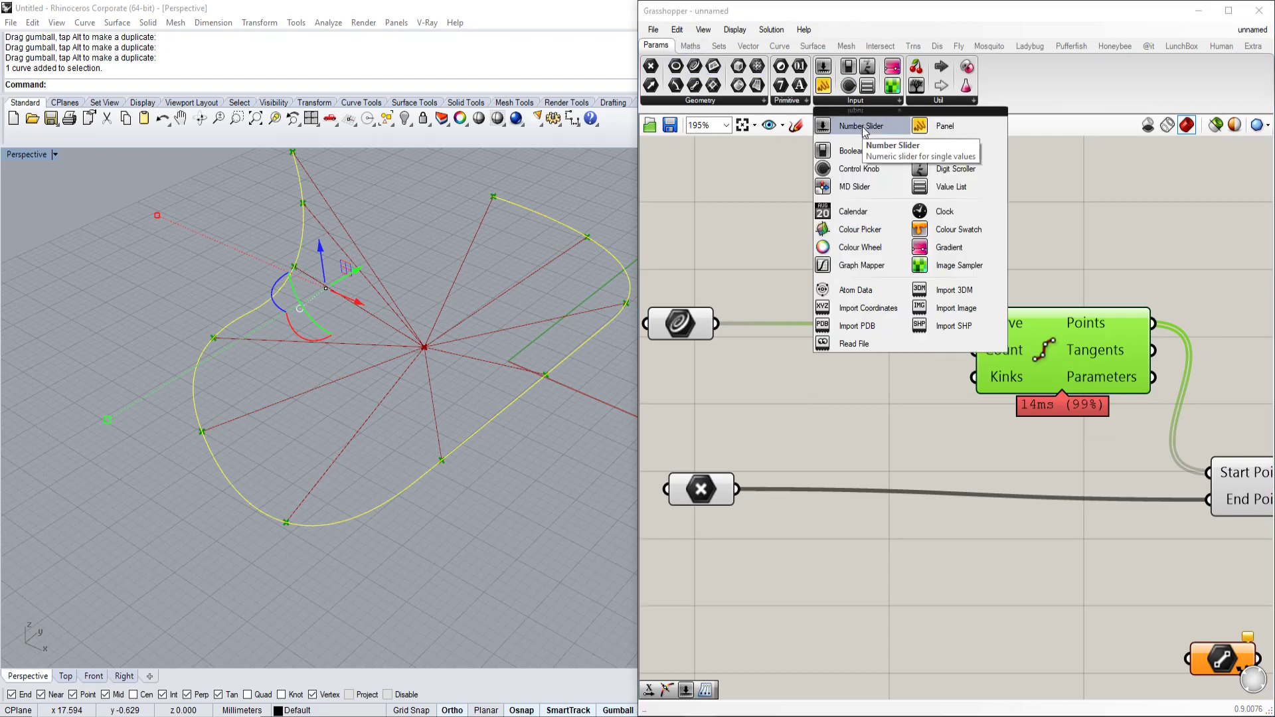
drag(862, 129, 791, 376)
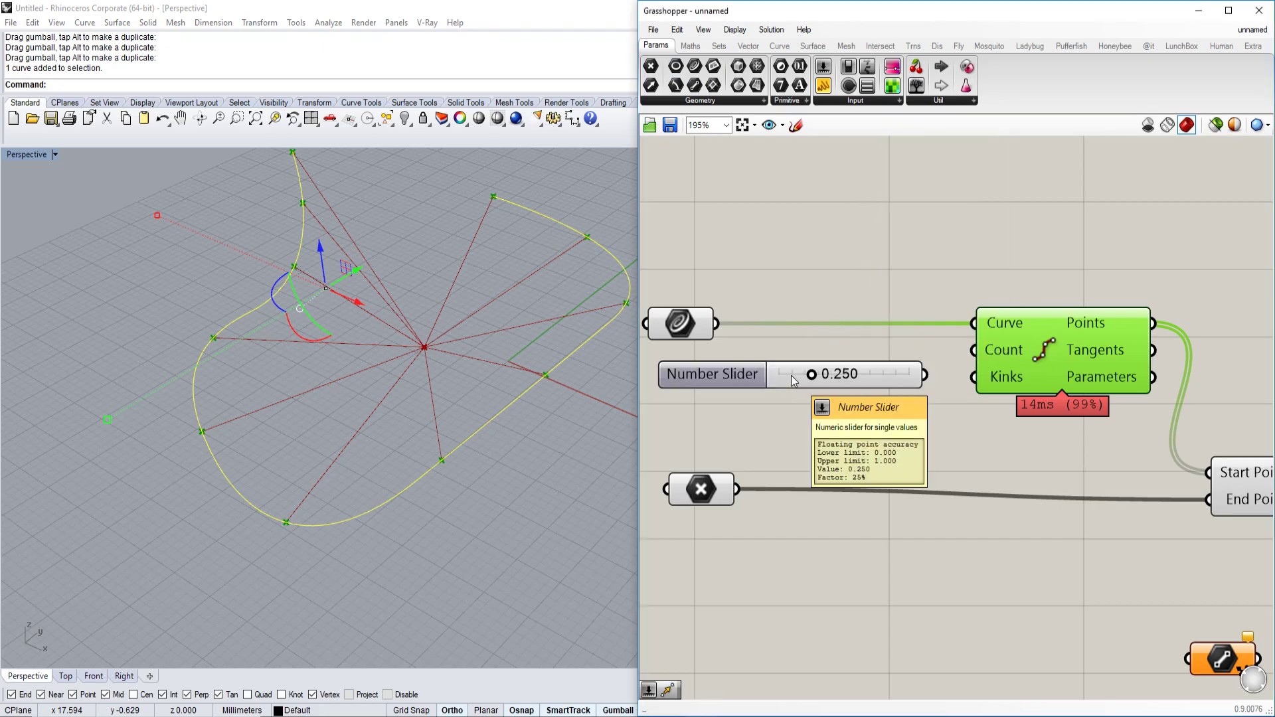
right_drag(791, 376, 921, 404)
double_click(875, 244)
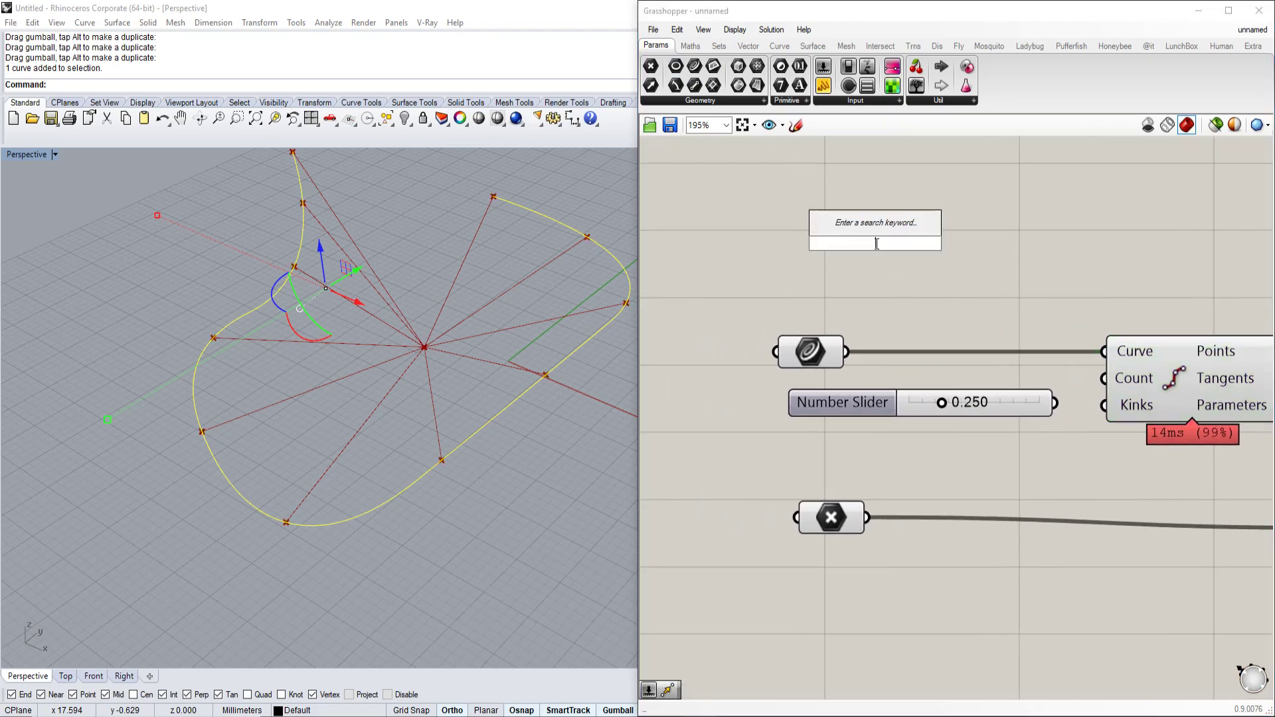
text(2)
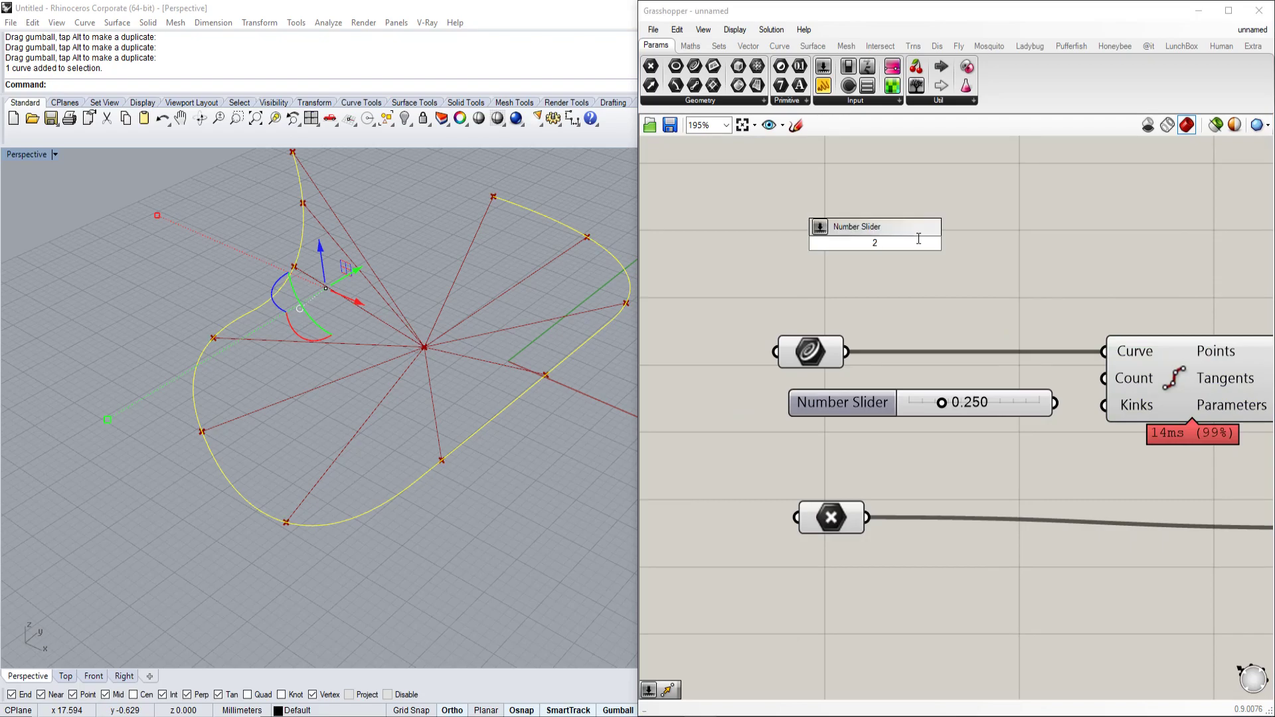
key(Return)
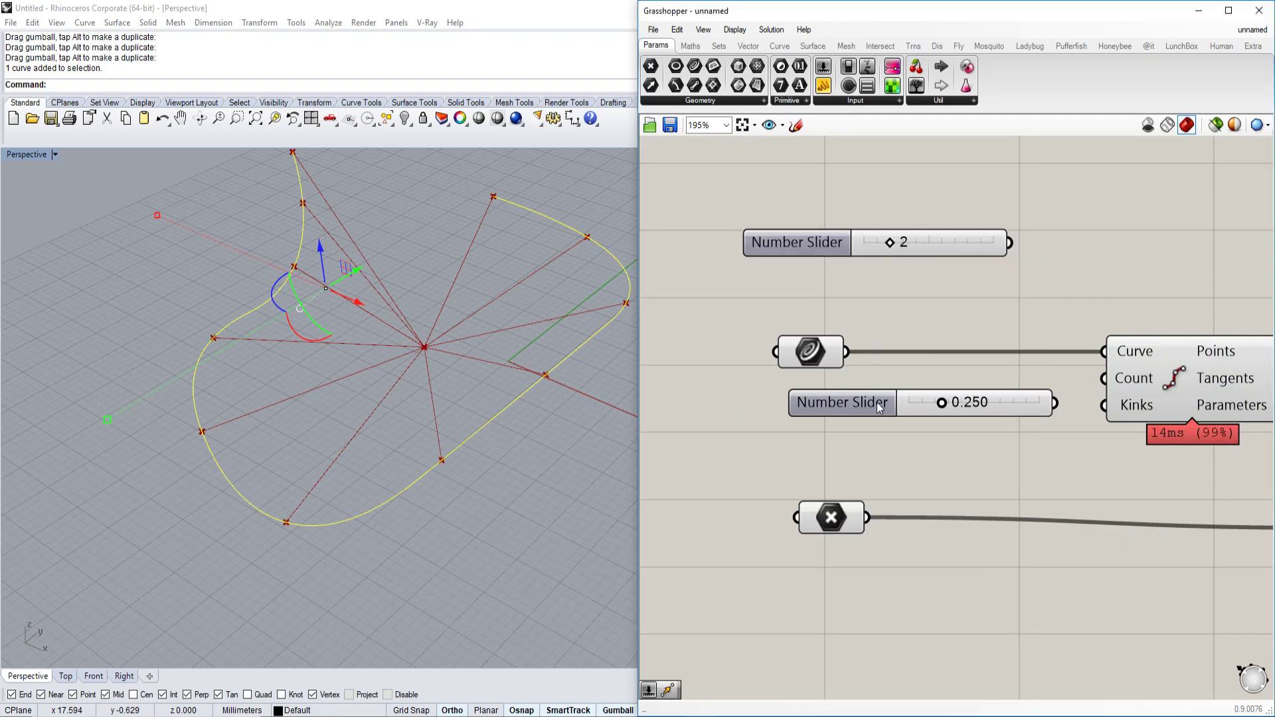
Place the two sliders side by side and set the lower slider to 1.000.
drag(877, 401, 861, 435)
drag(835, 249, 866, 407)
scroll(925, 437, up, 2)
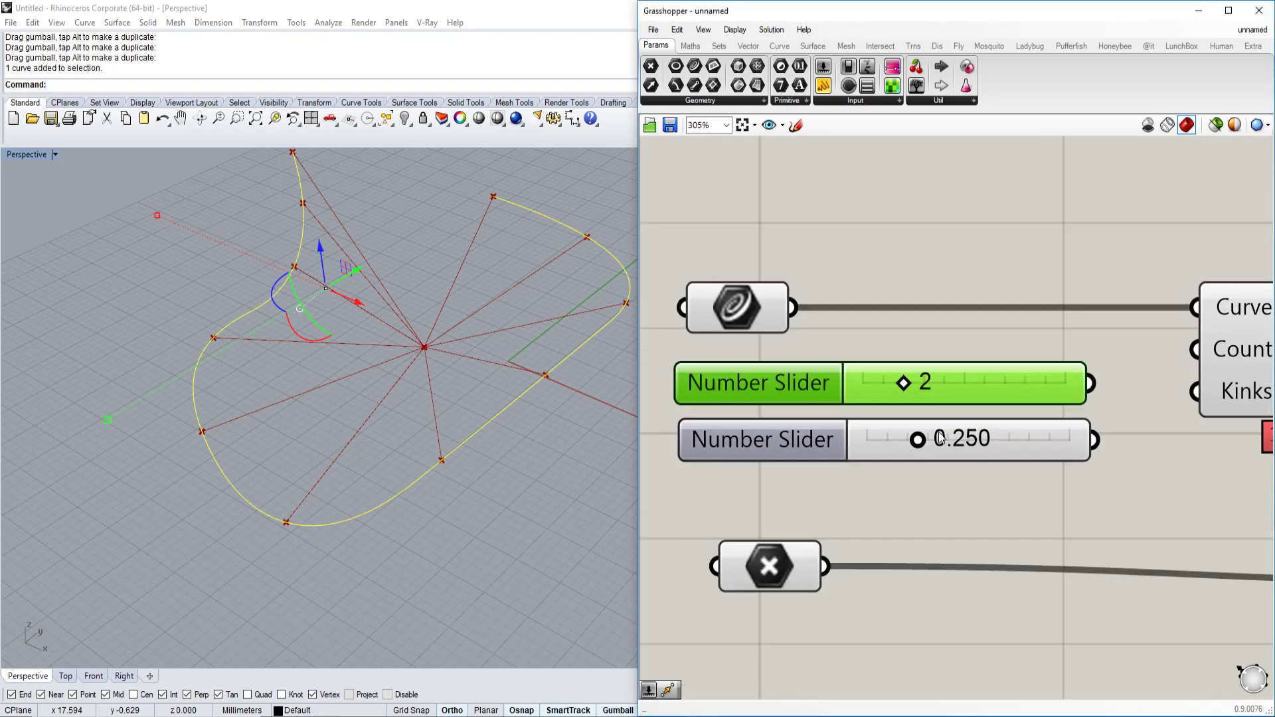
right_drag(923, 443, 887, 444)
drag(886, 444, 1098, 456)
scroll(1055, 431, down, 1)
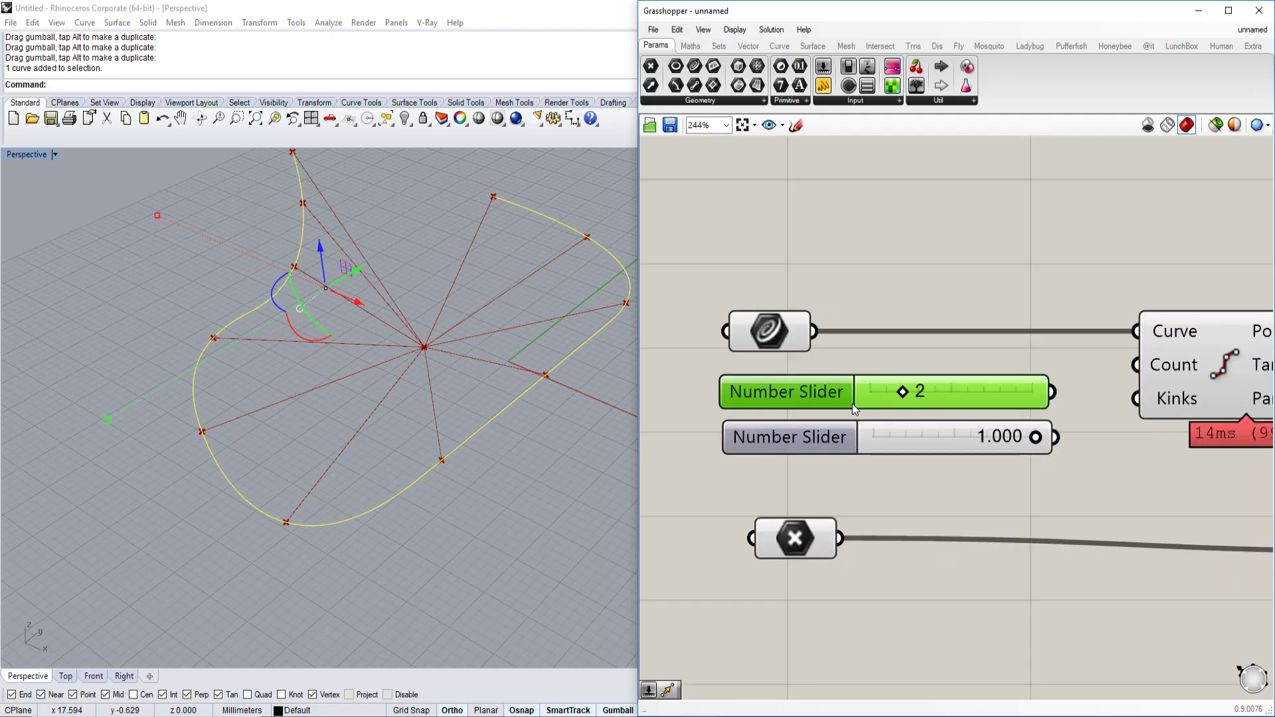
Raise the integer slider's maximum value to 100.
double_click(797, 404)
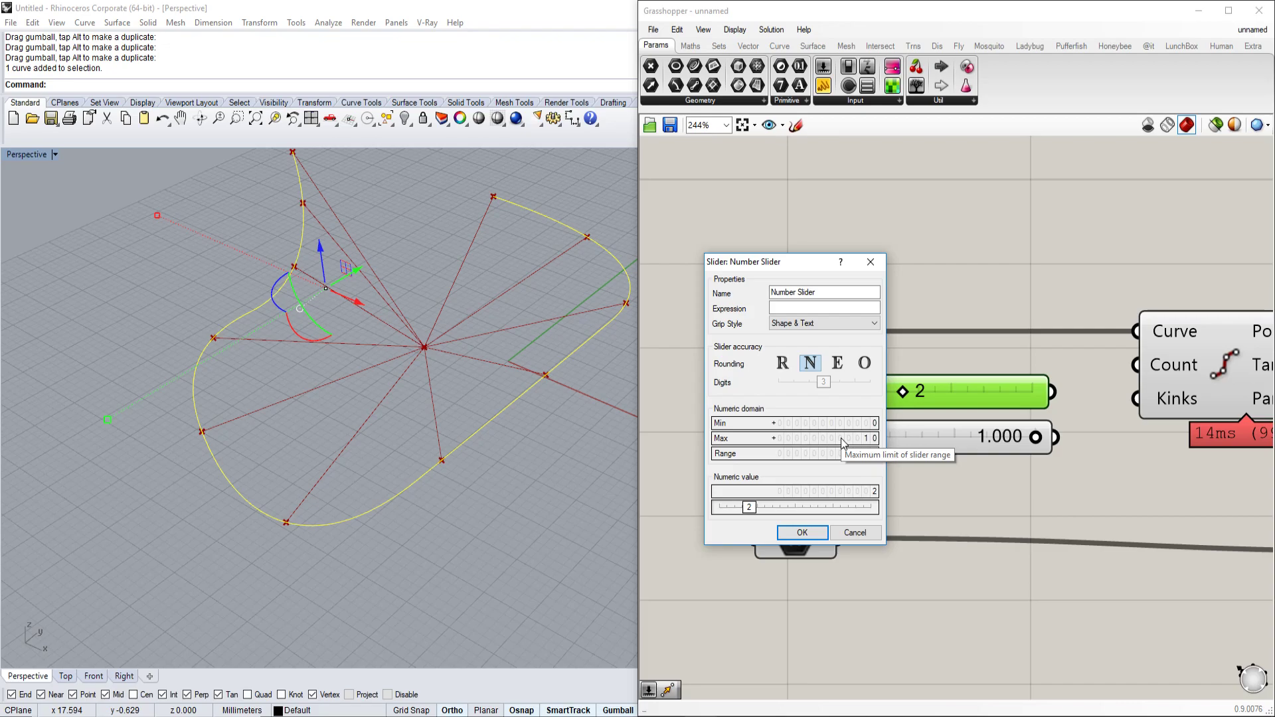
double_click(840, 437)
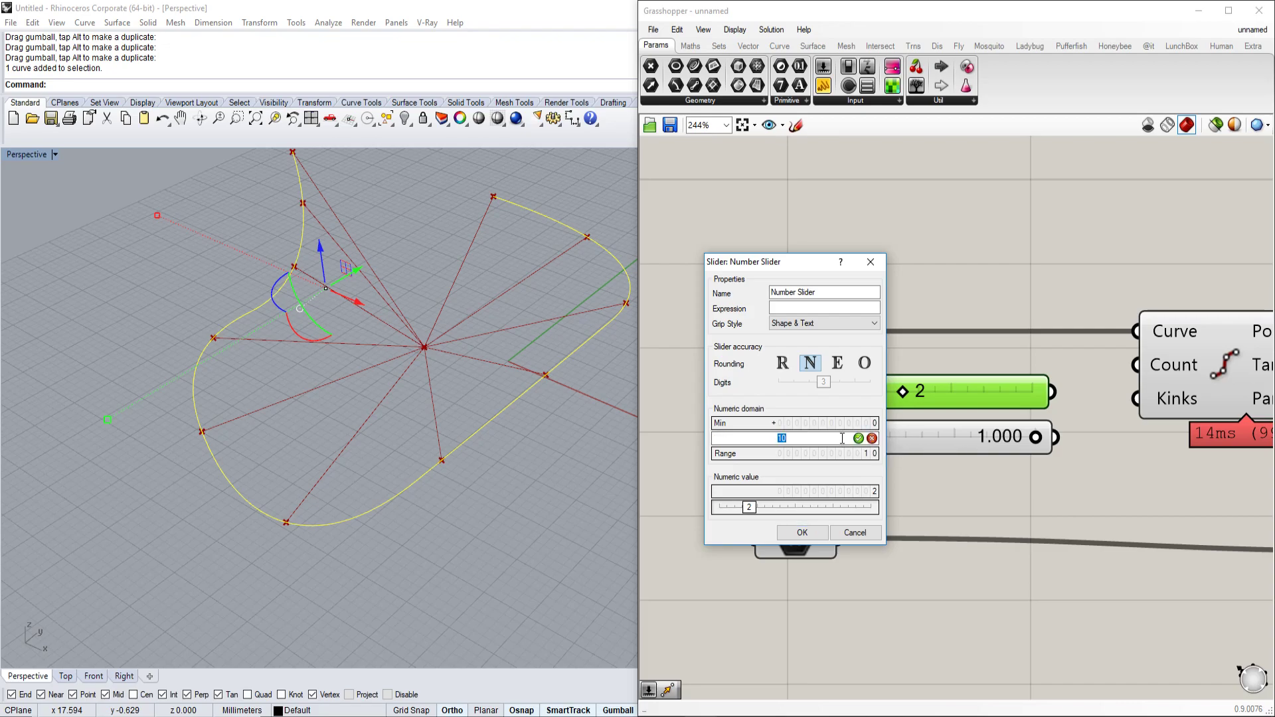
text(100)
click(801, 532)
Wire the slider into Divide Curve's Count input and increase it to densify the fan.
drag(807, 403, 916, 407)
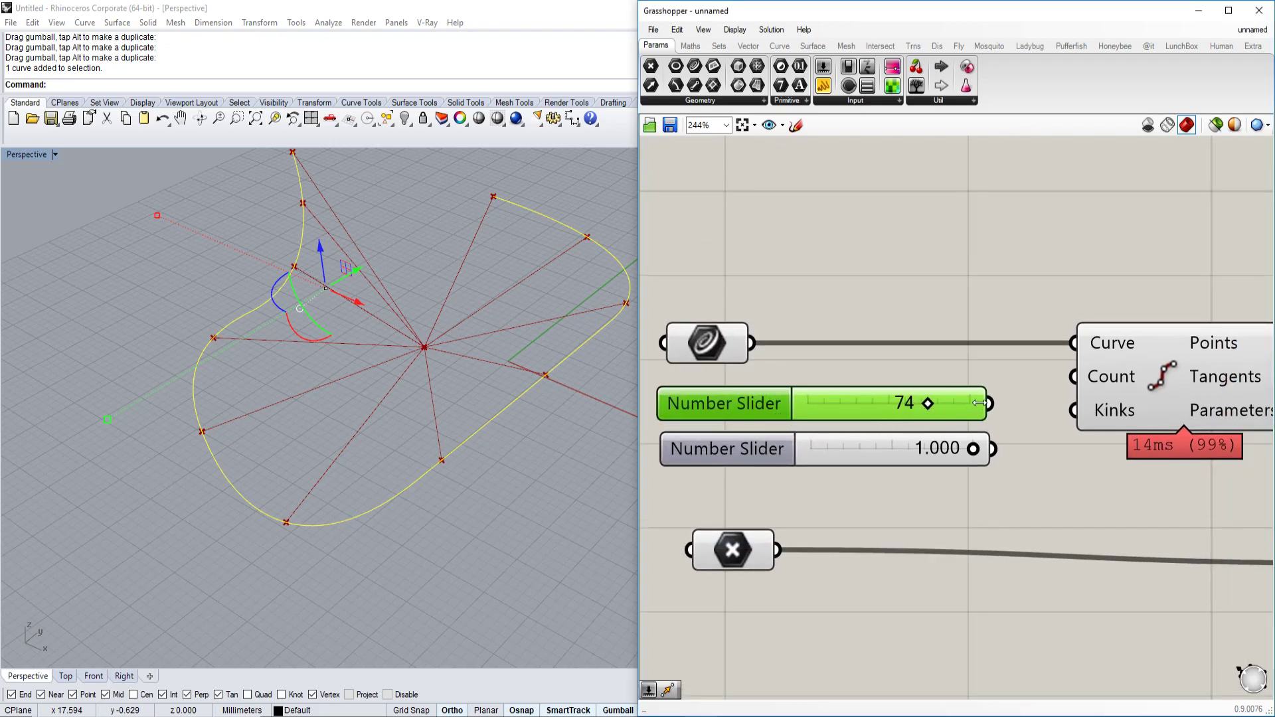
drag(998, 406, 1074, 377)
drag(850, 403, 921, 404)
Select only the six leftover division points and delete them.
scroll(436, 430, up, 3)
scroll(437, 433, down, 5)
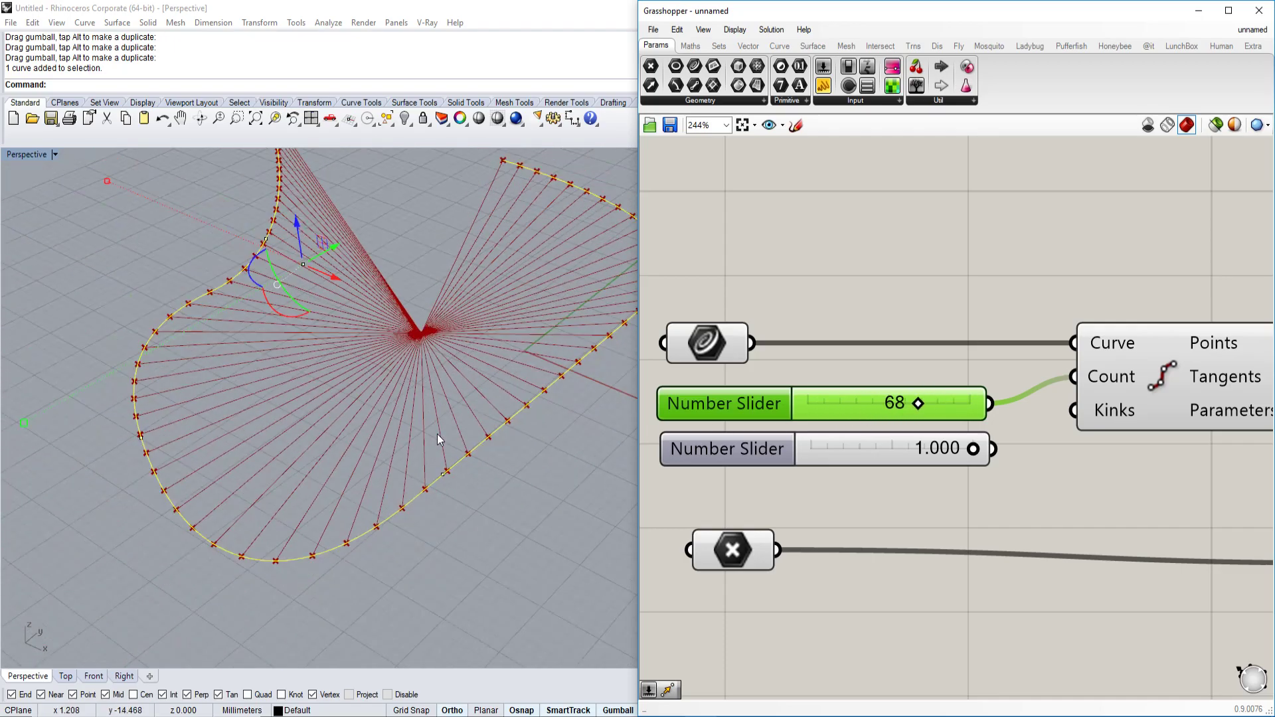
right_drag(548, 433, 514, 483)
click(515, 482)
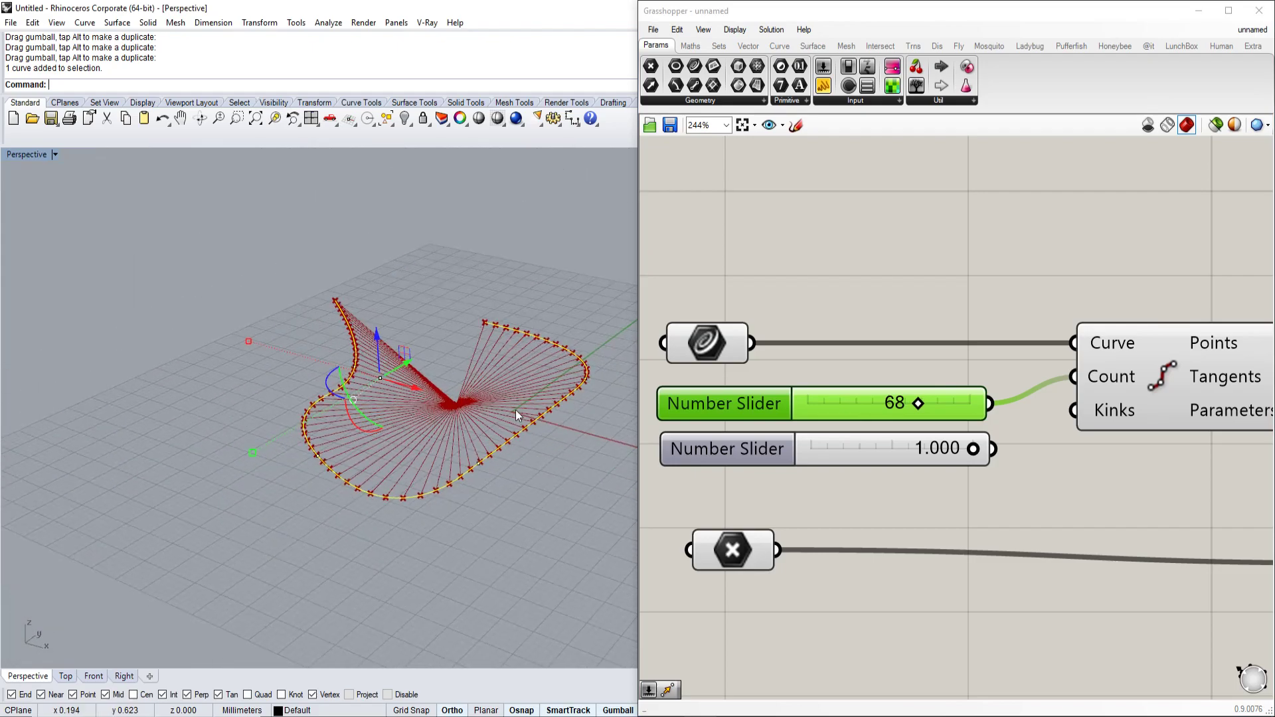
scroll(515, 397, up, 3)
drag(365, 237, 170, 319)
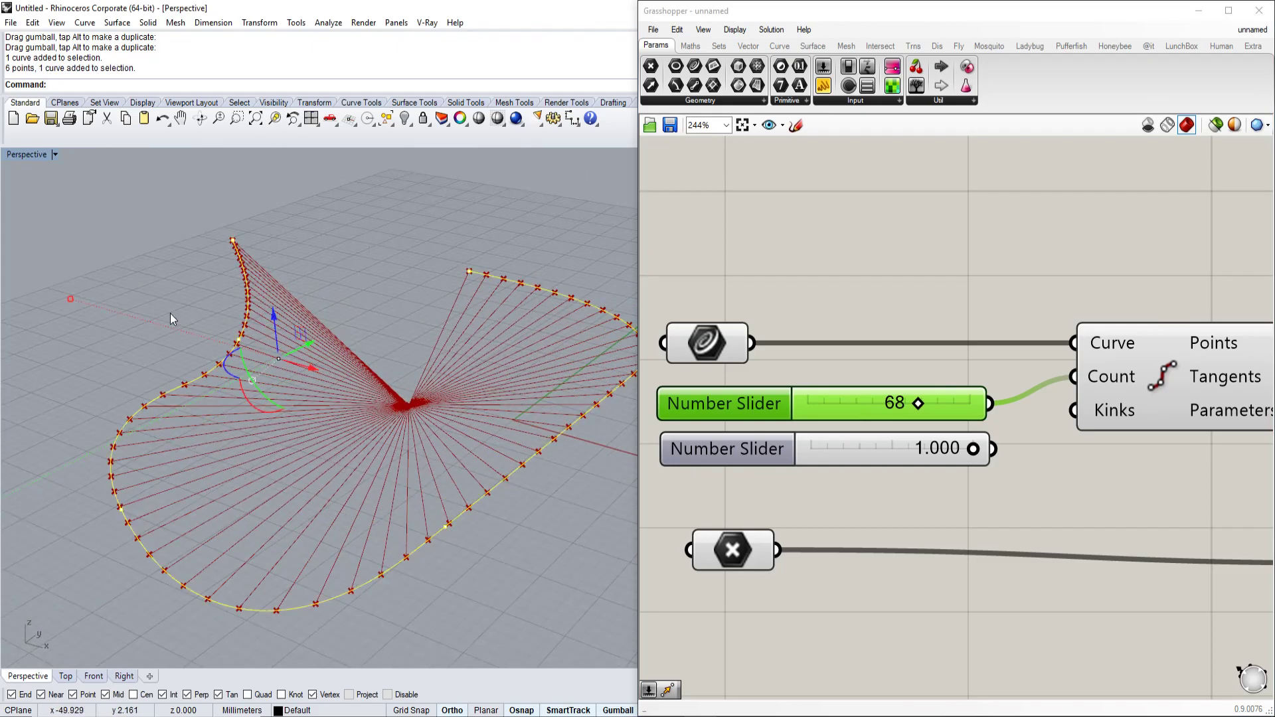
click(196, 313)
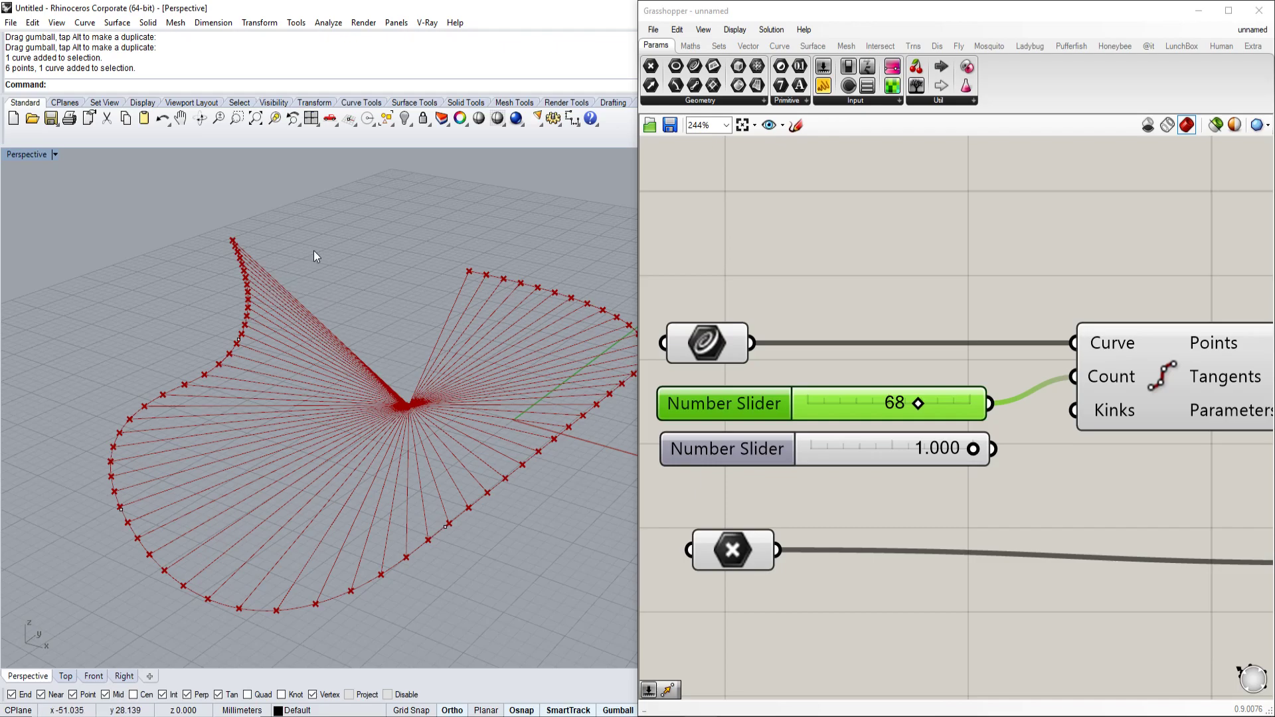
click(237, 249)
drag(252, 232, 313, 258)
key(Delete)
Turn on the curve's control points with PointsOn and move the top one to reshape it.
click(245, 275)
text(PointsOn)
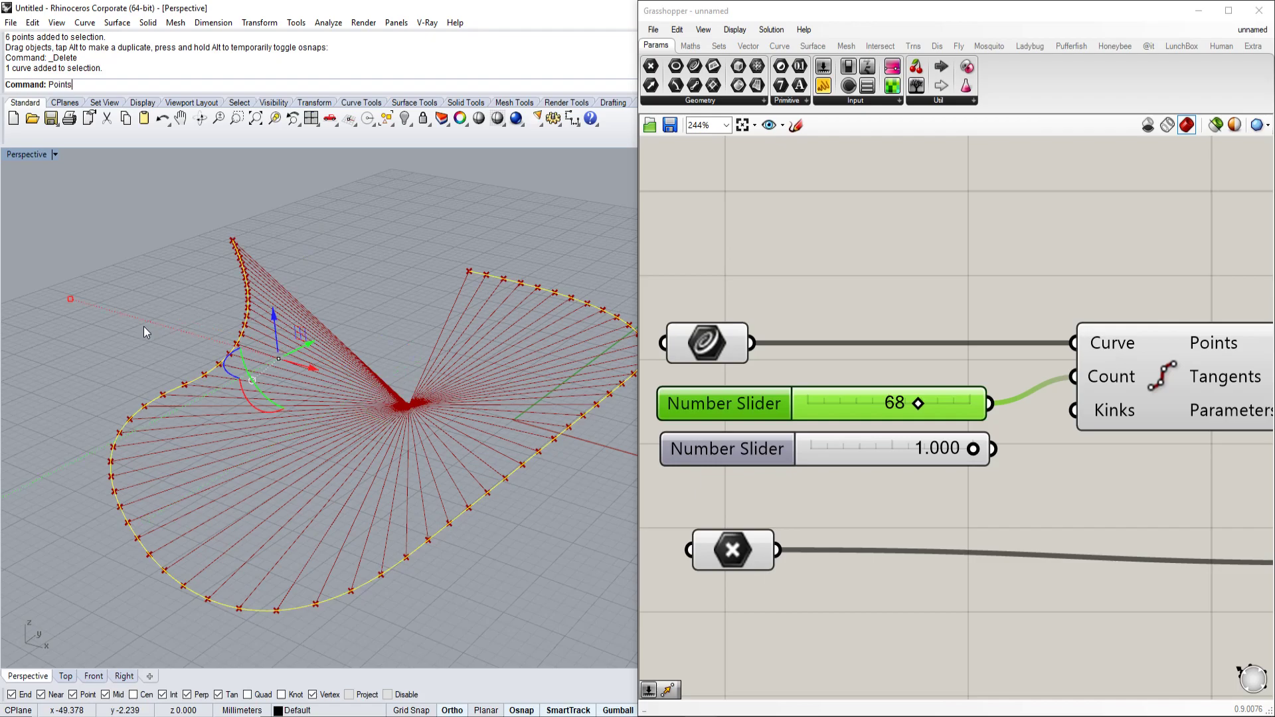
key(Return)
click(232, 240)
drag(276, 245, 265, 256)
Select the fan's apex point and drag it upward along the Z axis.
scroll(782, 402, down, 3)
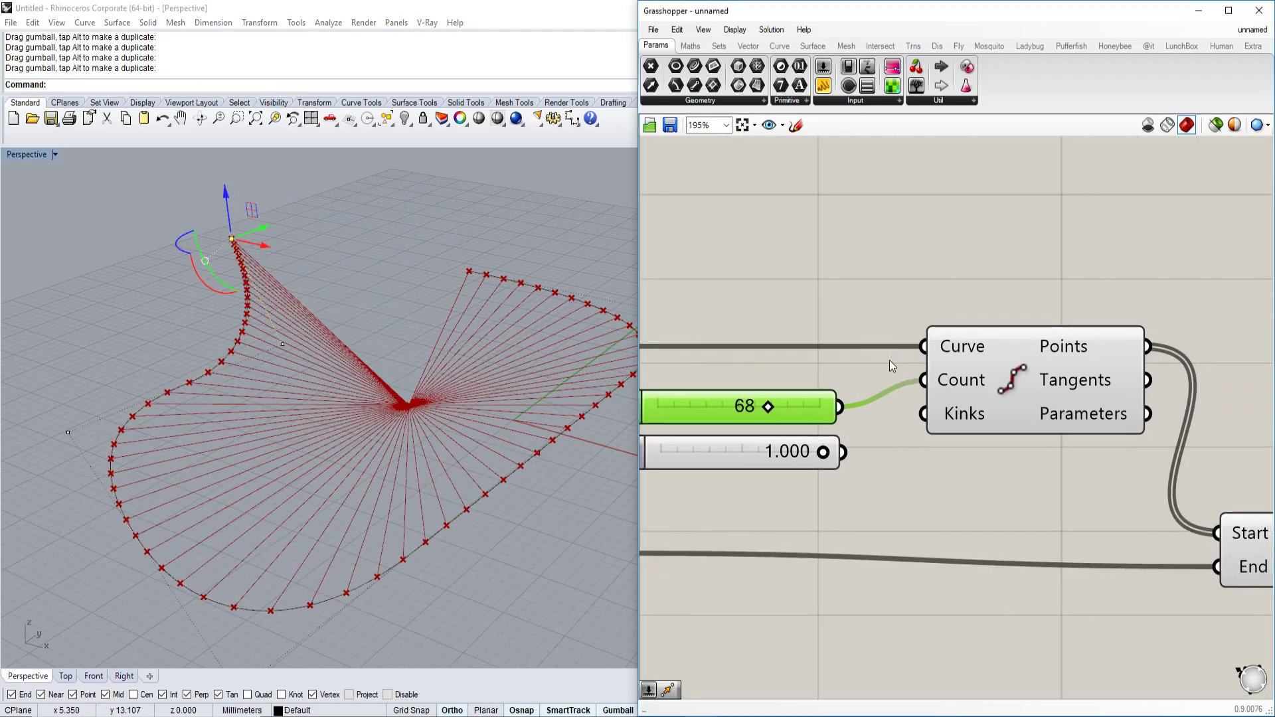
click(1019, 299)
right_drag(469, 373, 437, 395)
right_drag(684, 451, 731, 398)
click(738, 433)
click(456, 392)
click(425, 375)
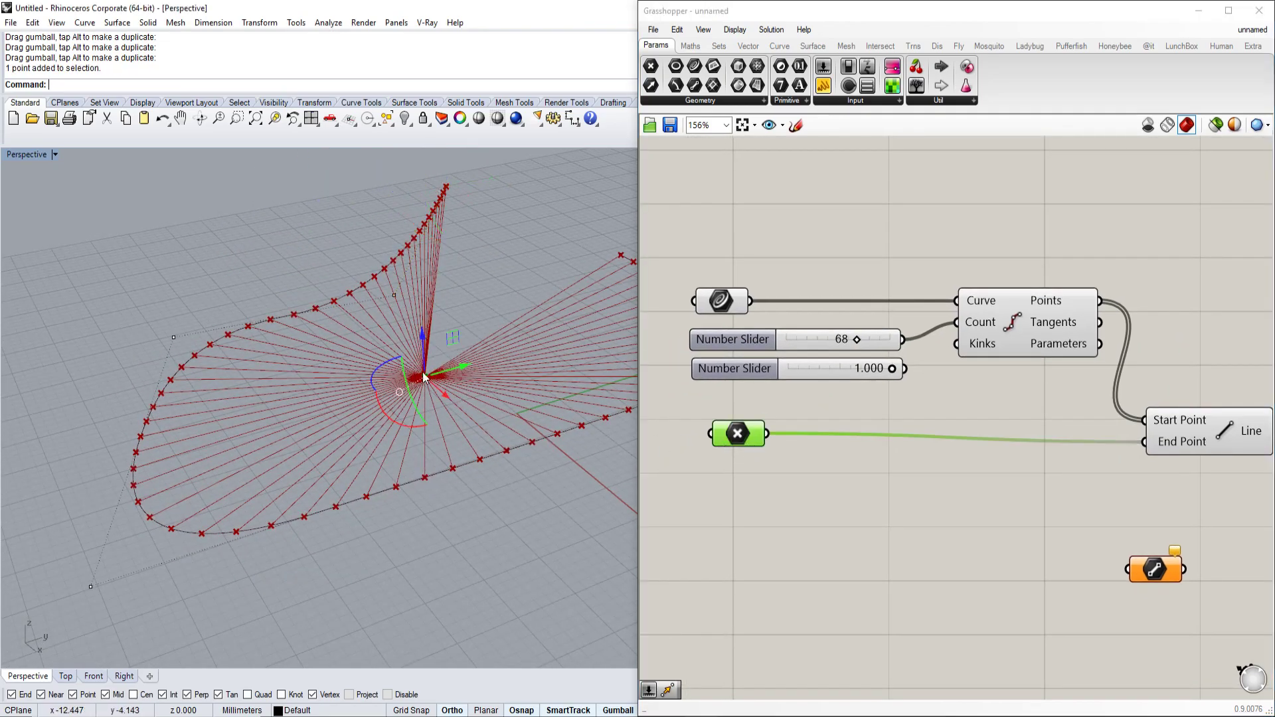
drag(423, 356, 423, 239)
Orbit the Perspective view to inspect the raised fan of 68 lines.
right_drag(422, 229, 426, 412)
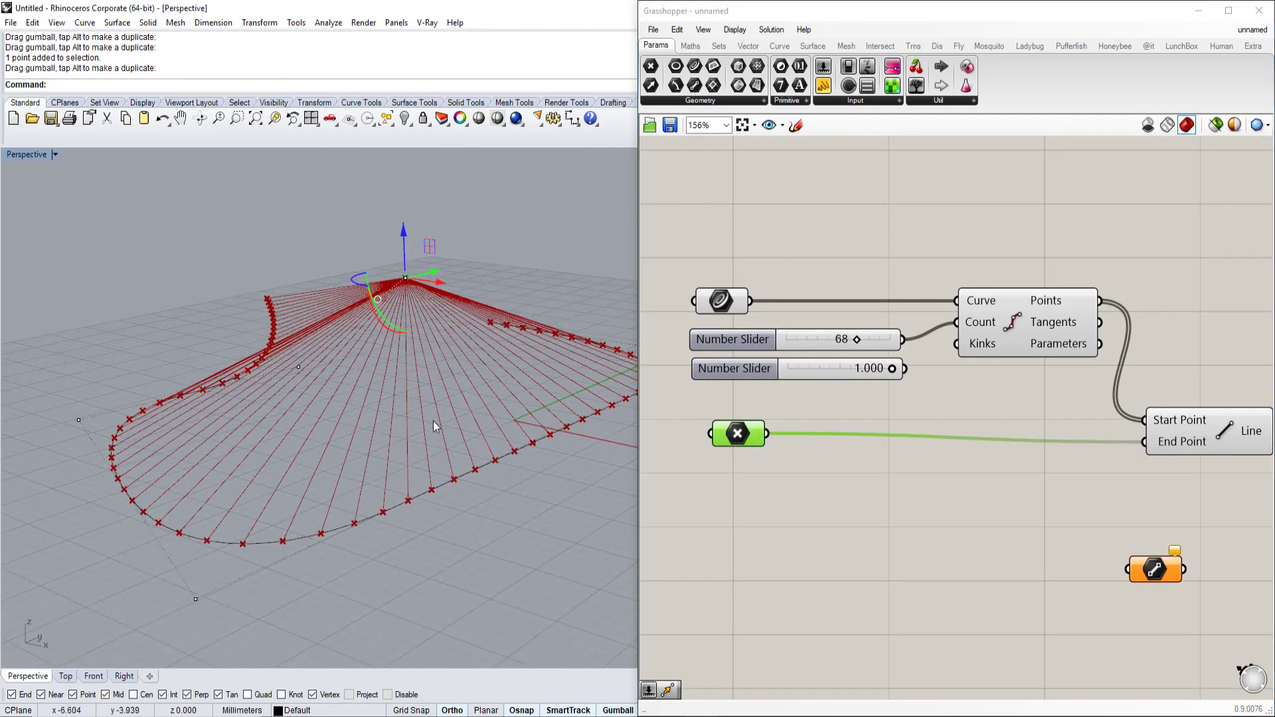
scroll(438, 451, up, 4)
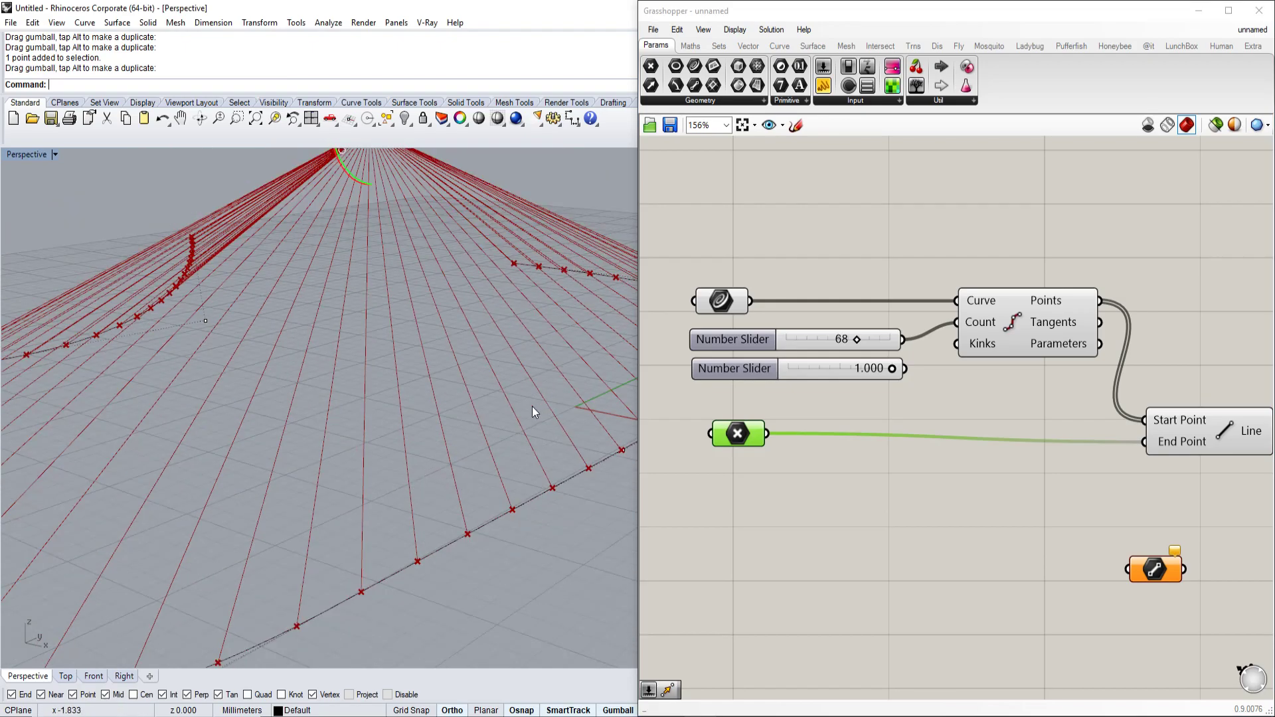
right_drag(348, 470, 381, 299)
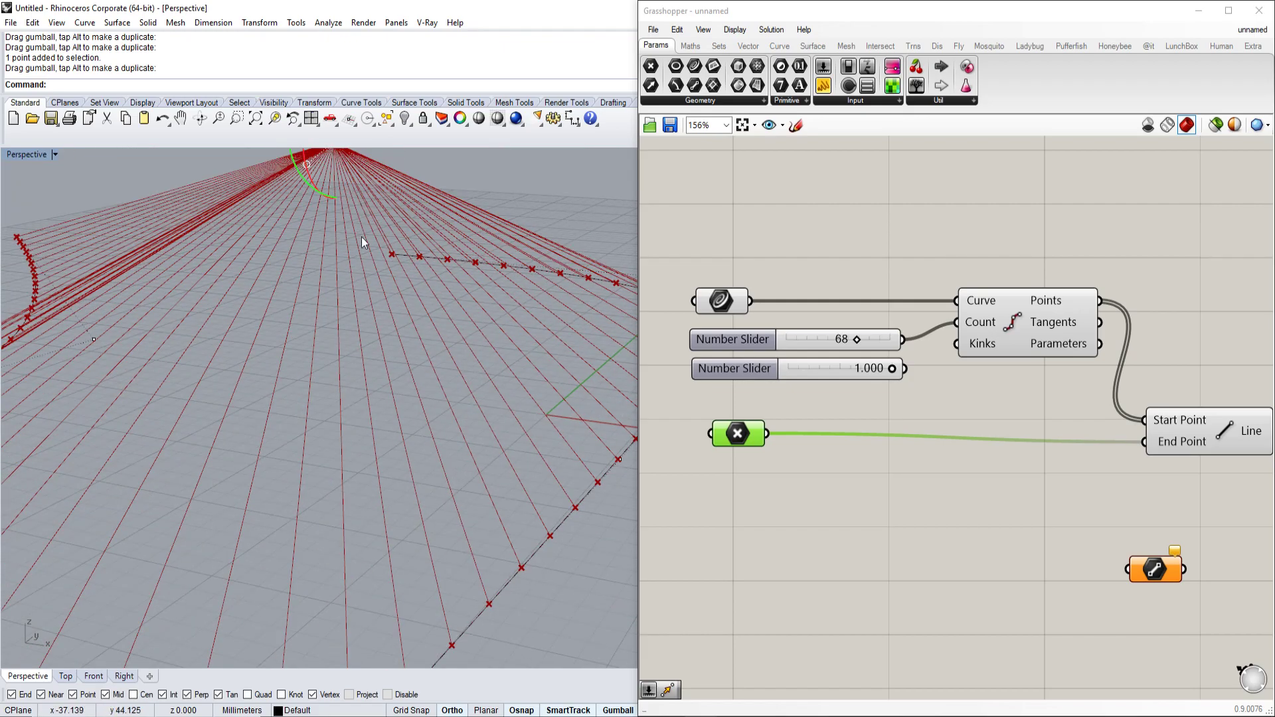
right_drag(501, 293, 524, 313)
right_click(1139, 394)
right_drag(1268, 400, 1006, 393)
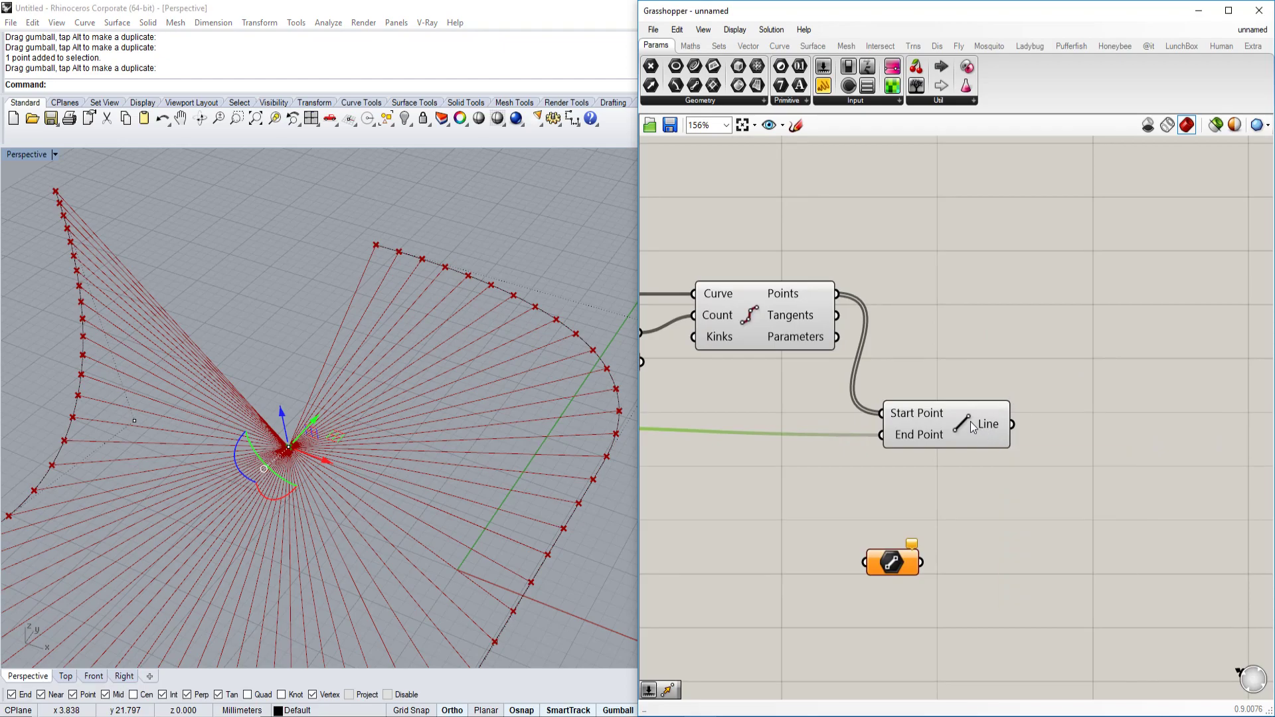
Place a Ruled Surface component found by searching 'ruled'.
mouse_move(999, 422)
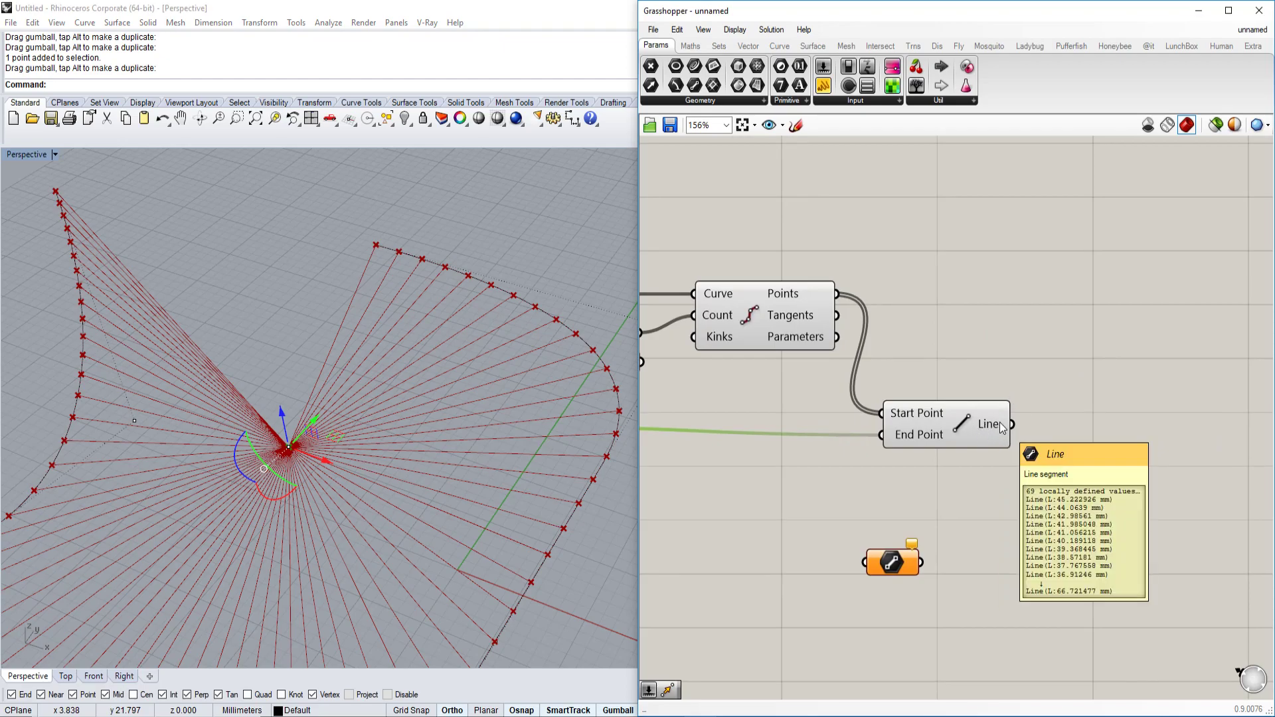
right_drag(999, 422, 952, 424)
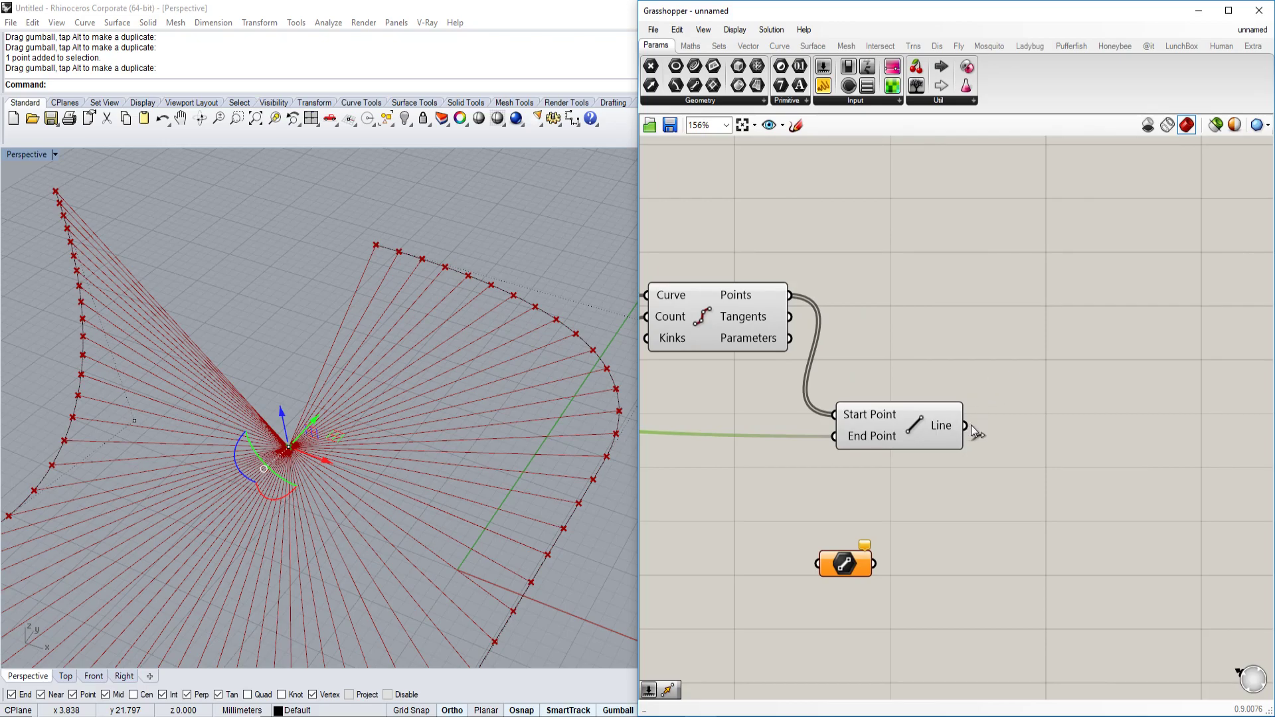
double_click(1046, 381)
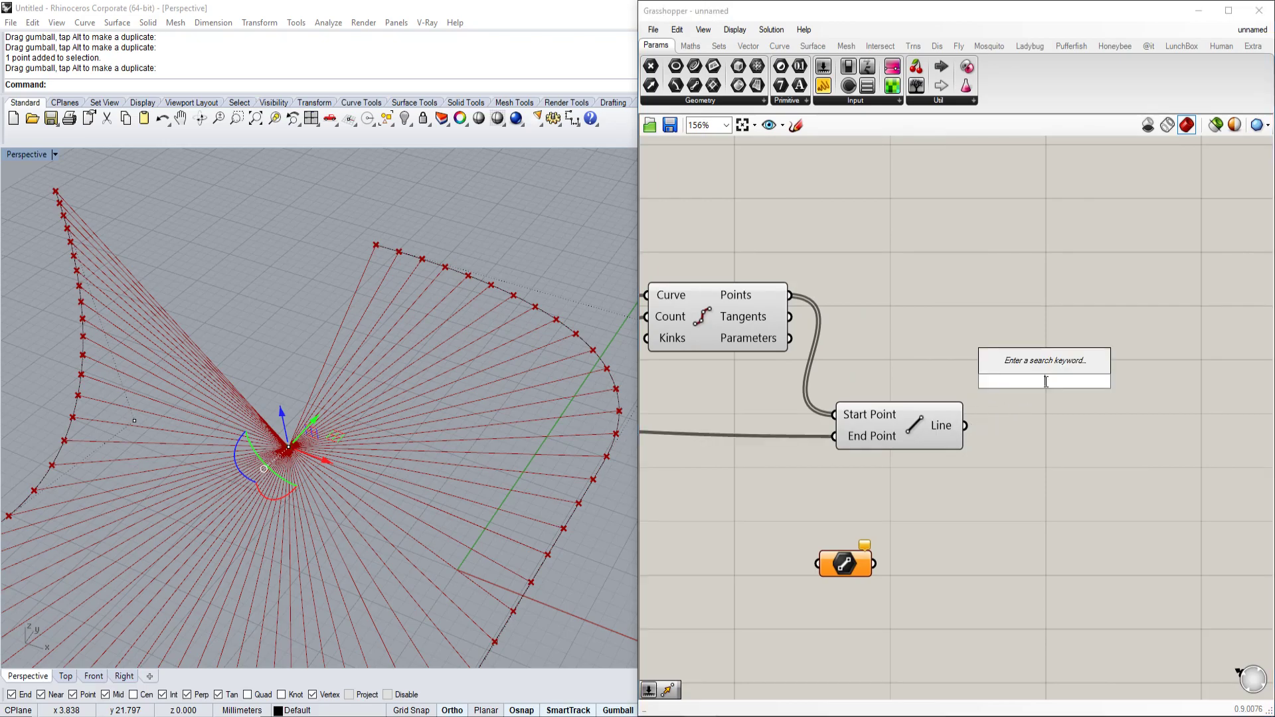
text(ruled)
click(1041, 367)
Wire the Line output into Curve A and remove the wire going to Curve B.
scroll(1041, 368, up, 3)
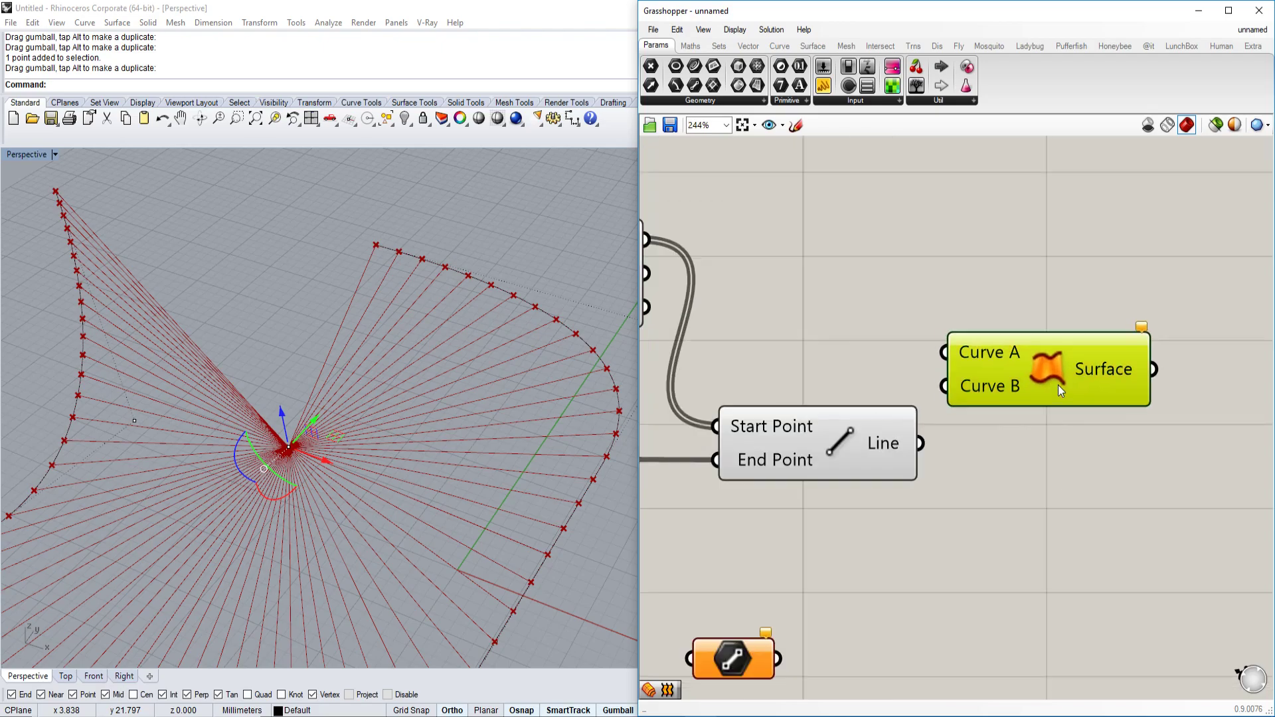
scroll(261, 238, up, 5)
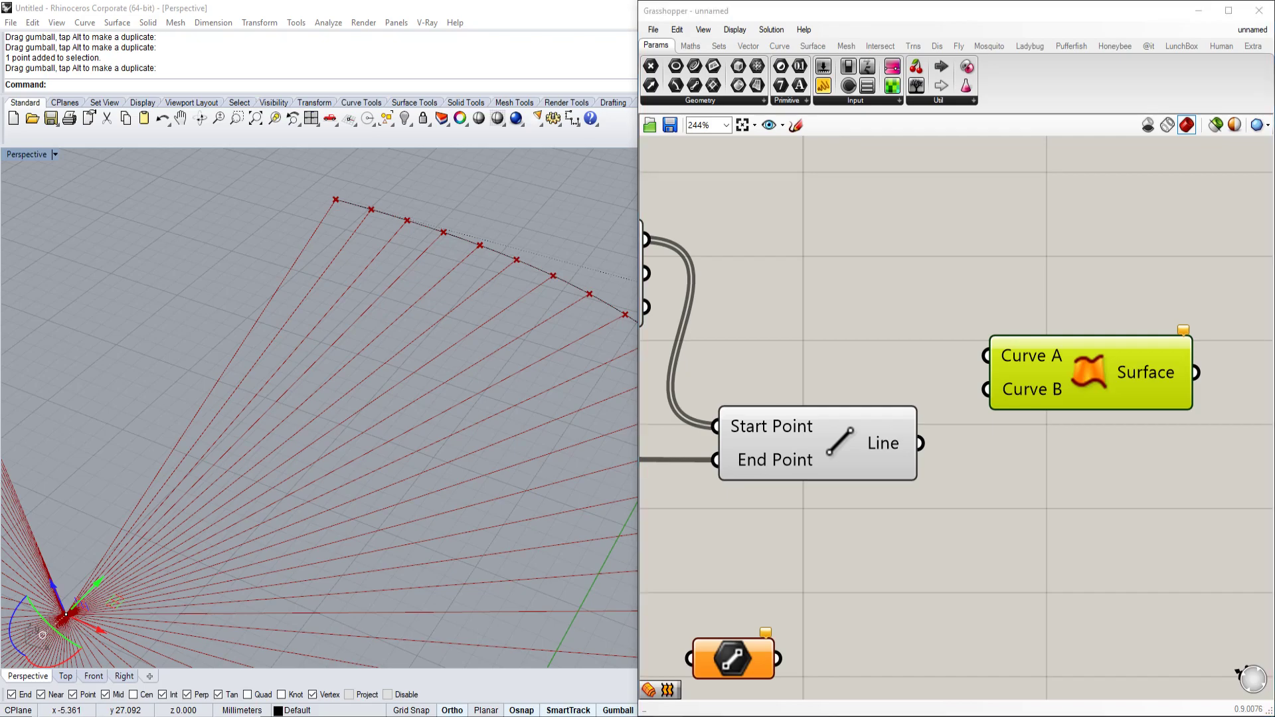
scroll(1113, 382, down, 3)
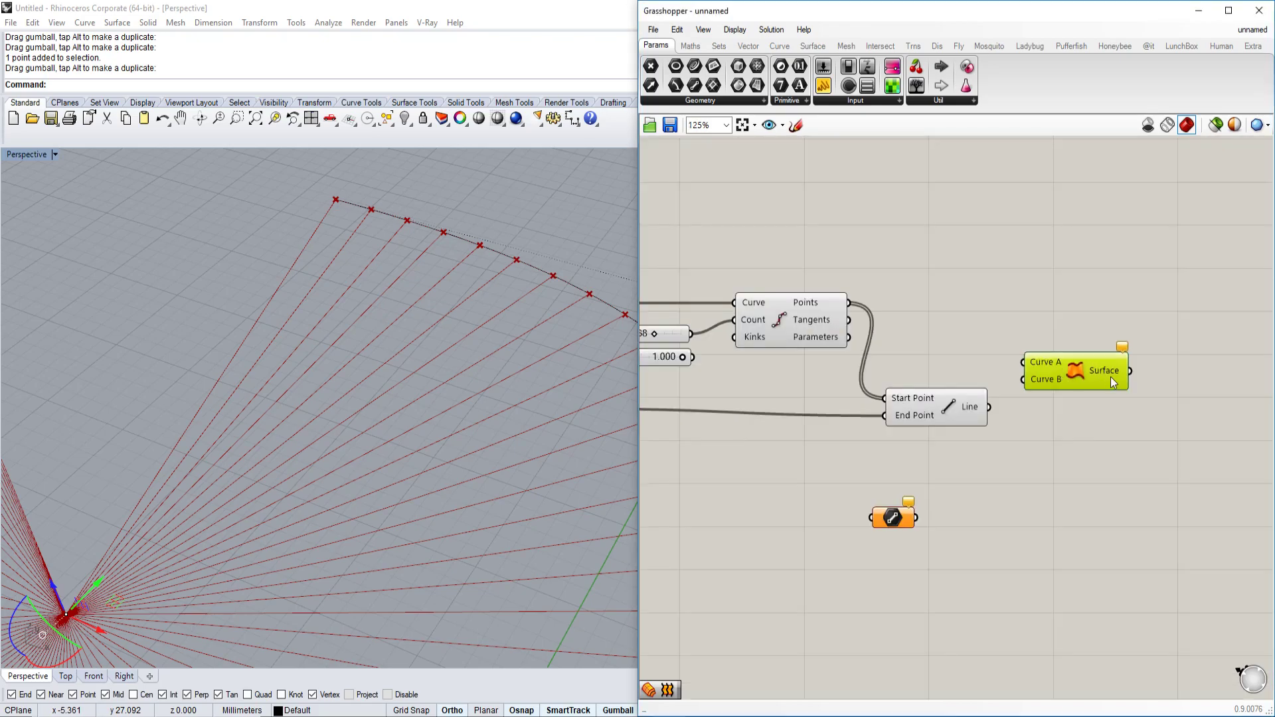
scroll(1106, 373, up, 2)
click(918, 409)
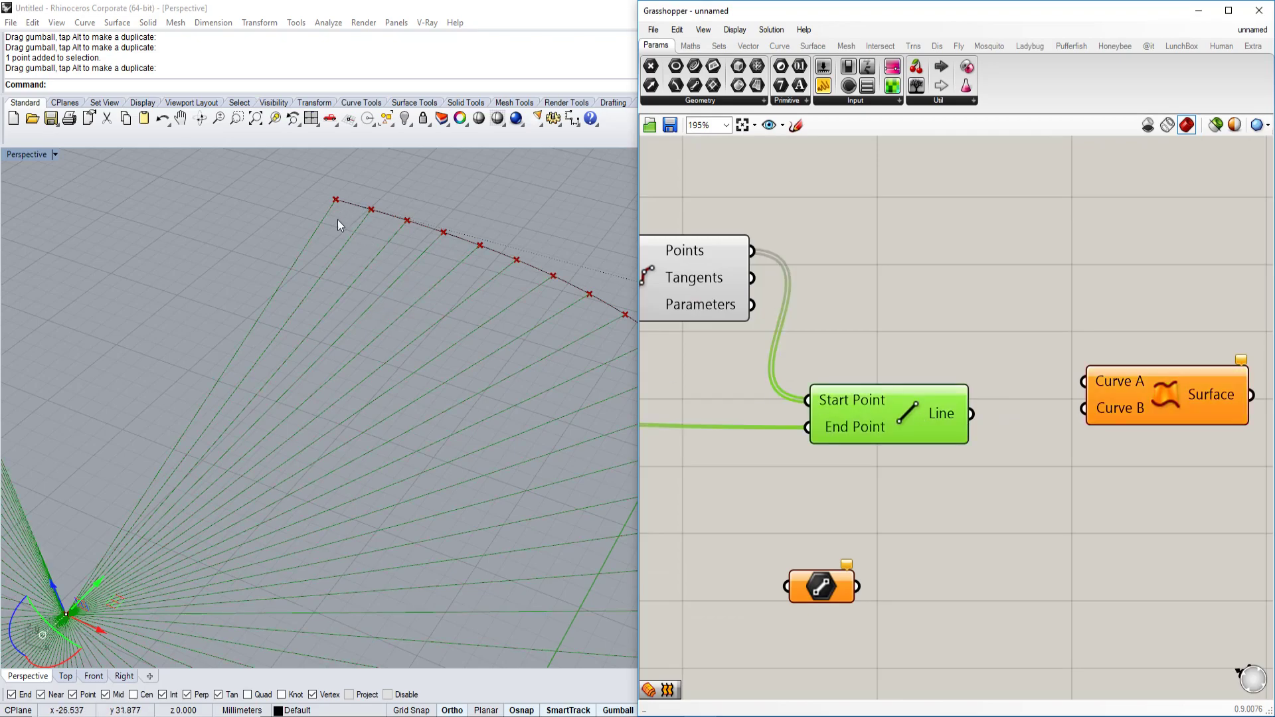
drag(973, 413, 996, 415)
click(915, 380)
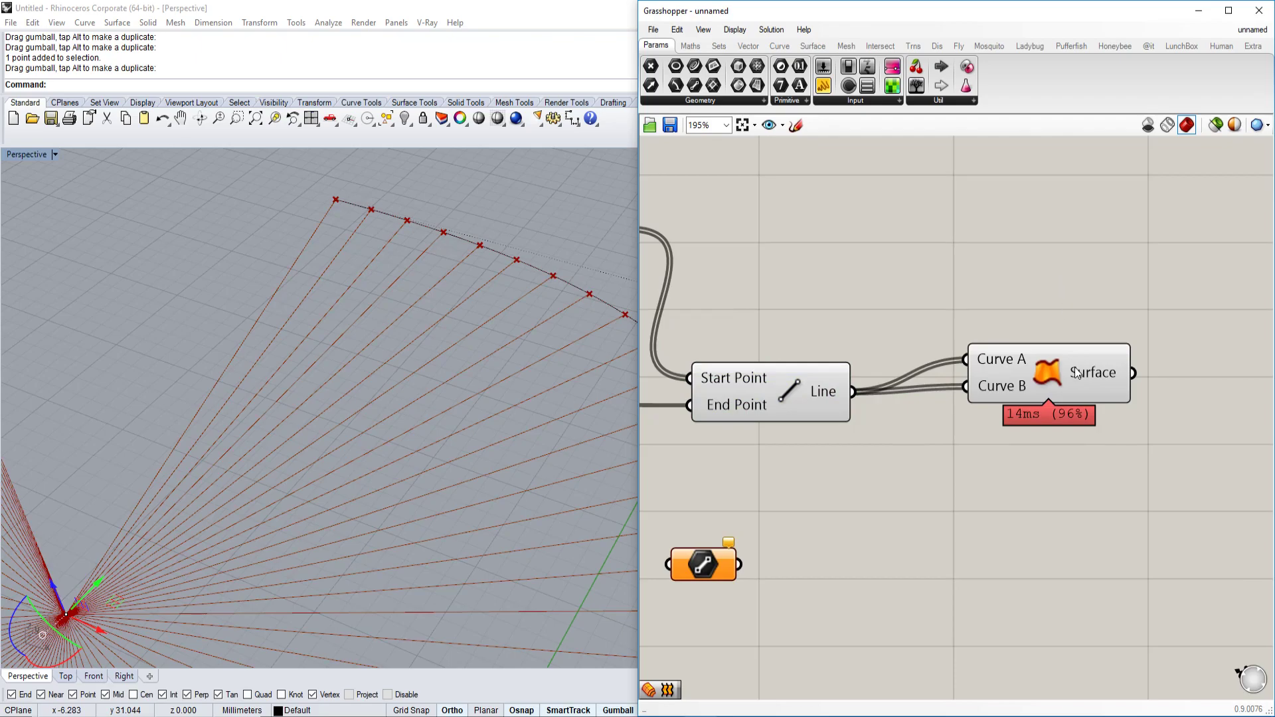
click(1073, 372)
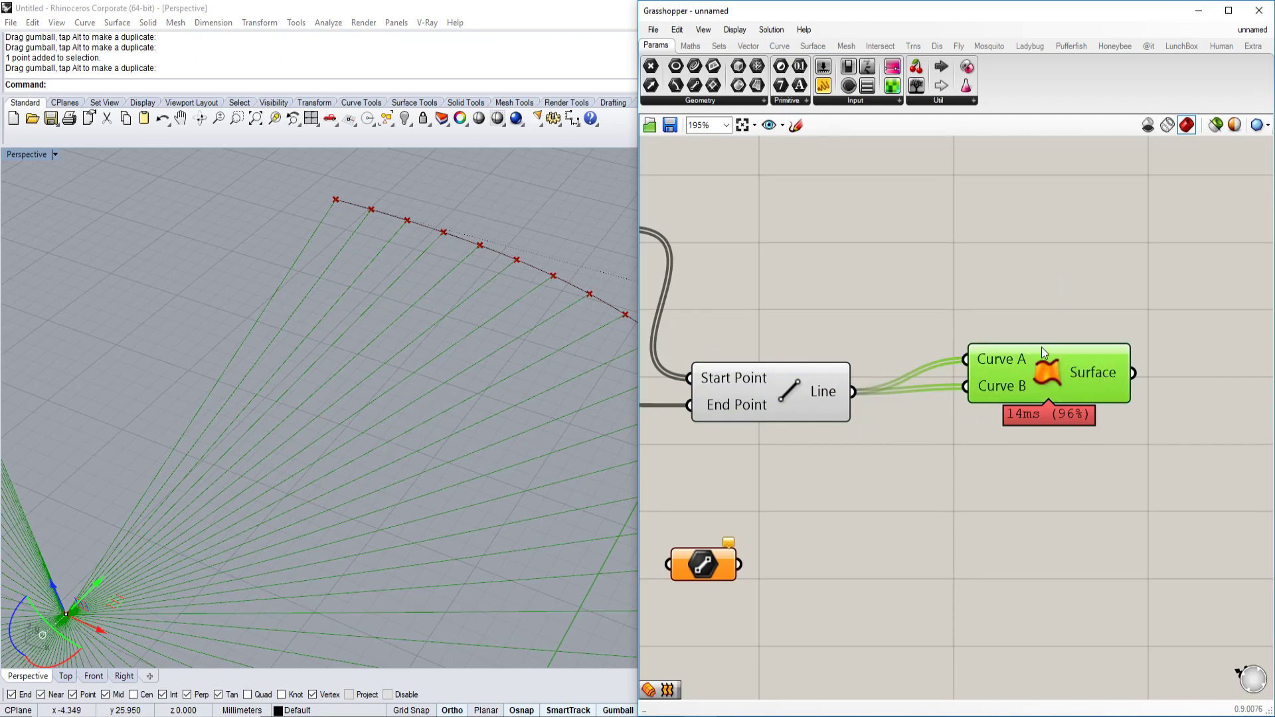
ctrl+drag(967, 386, 853, 395)
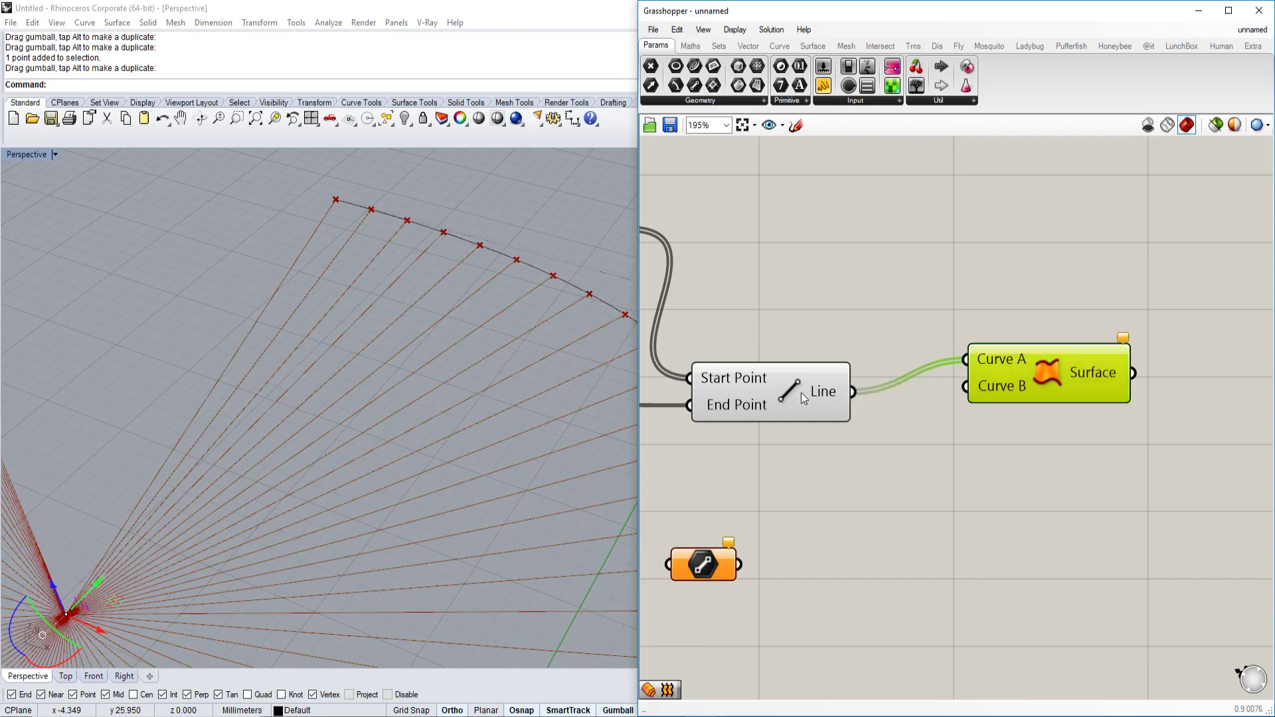
Add two Panels, one via the '//' search and one from the Input group.
mouse_move(828, 392)
double_click(905, 557)
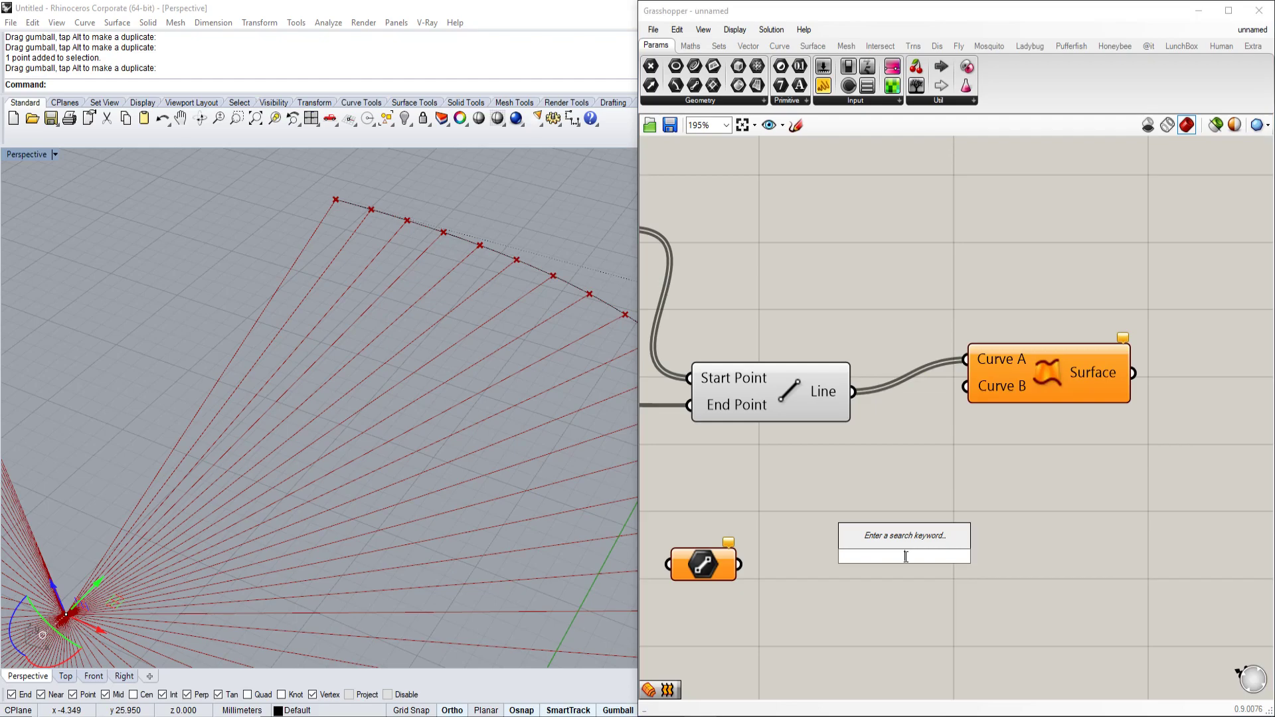
text(//)
key(Return)
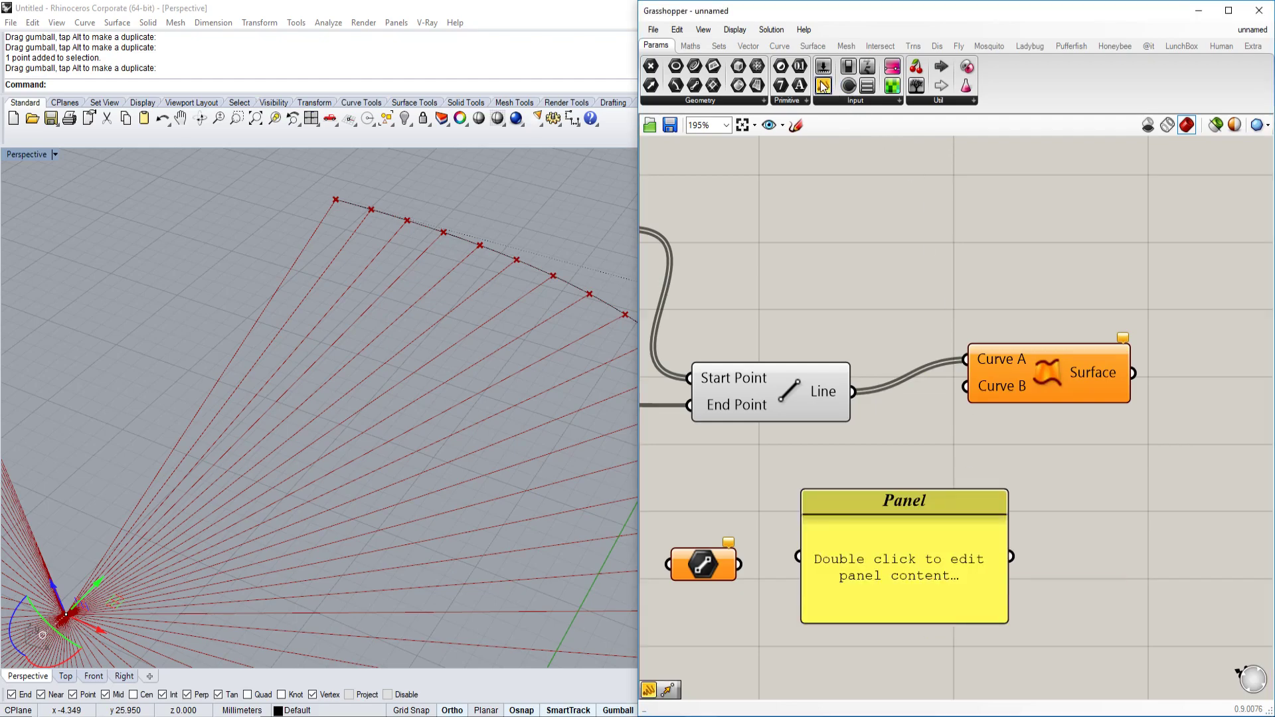
click(842, 101)
drag(943, 123, 937, 233)
Feed the Line output into a Panel and enlarge it to list the line lengths.
right_drag(946, 283, 941, 320)
drag(885, 424, 815, 269)
right_drag(907, 283, 880, 410)
drag(881, 410, 921, 221)
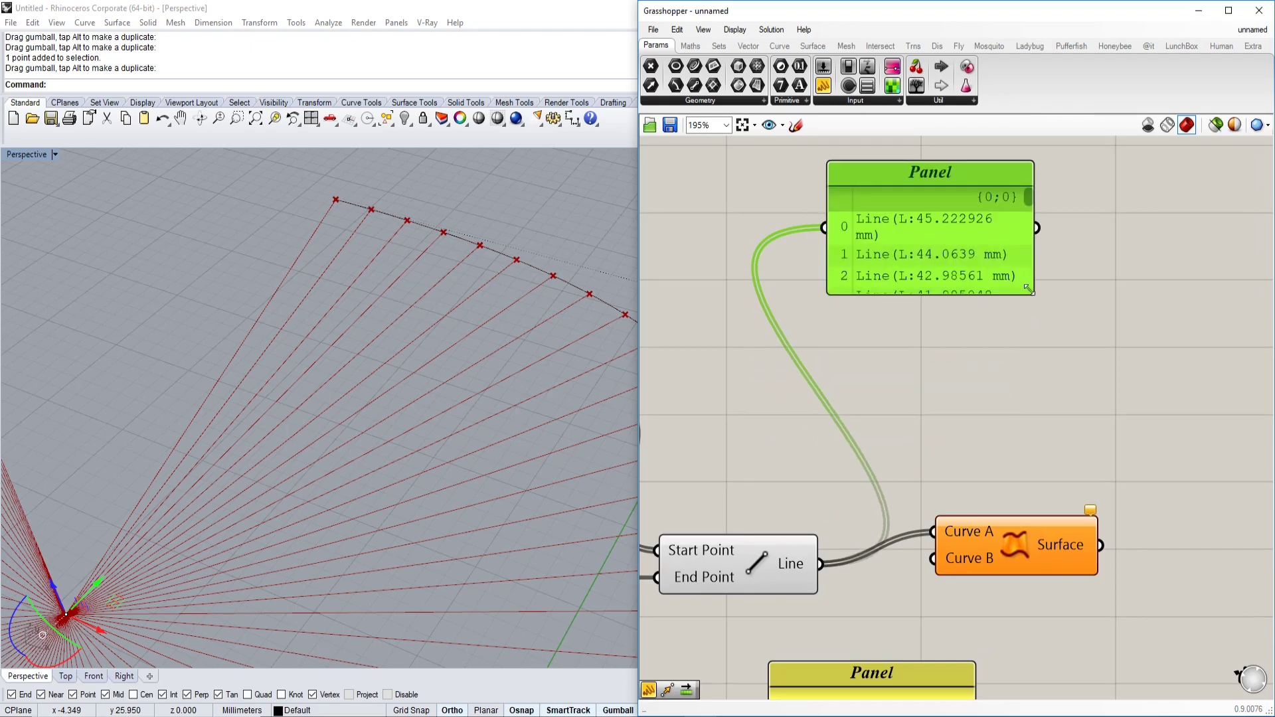
scroll(1034, 294, down, 3)
drag(1033, 293, 1161, 350)
scroll(1089, 331, up, 3)
right_drag(1089, 331, 1061, 359)
drag(1061, 359, 1010, 233)
Sketch two freehand marks beside the first rows of the length list.
scroll(959, 227, down, 4)
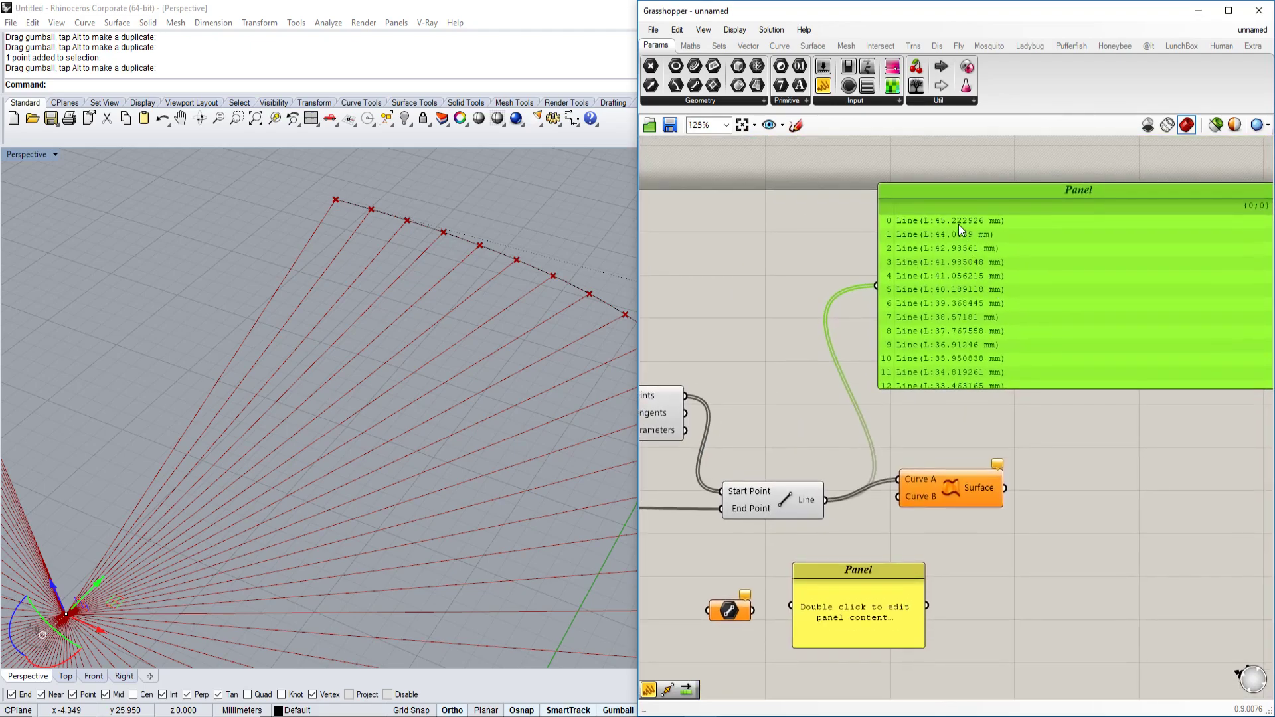
scroll(870, 213, up, 5)
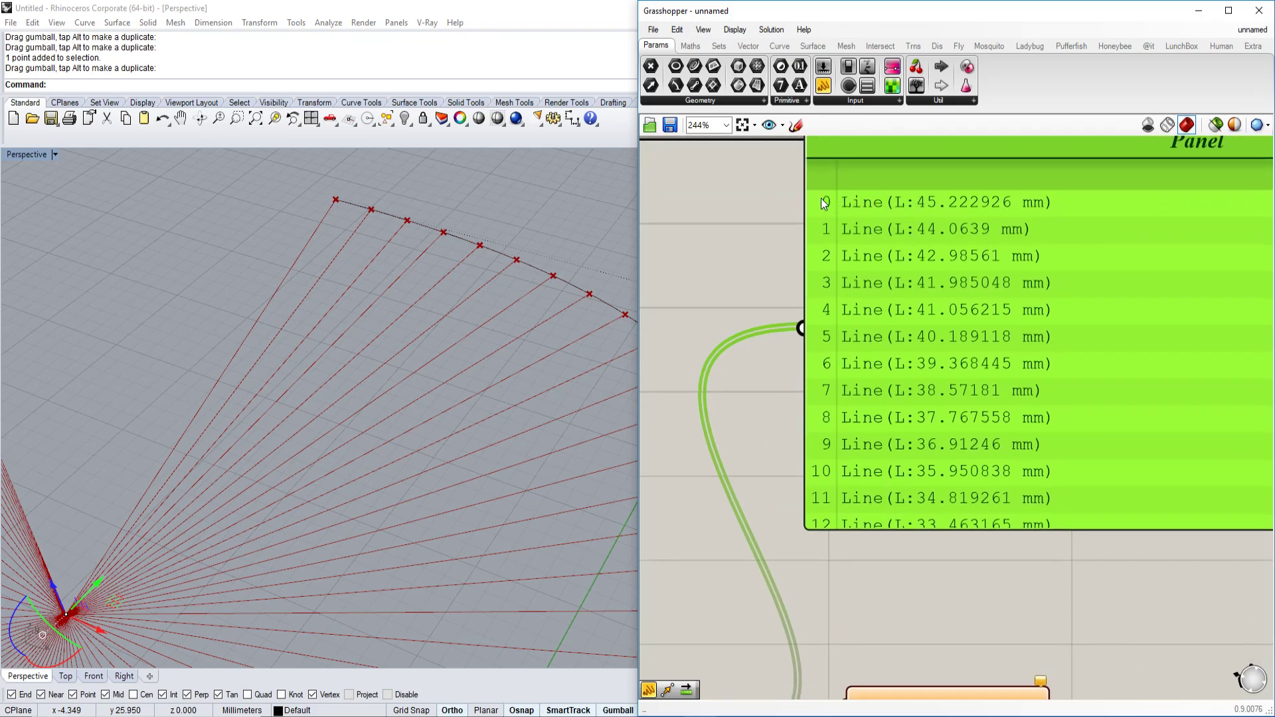
scroll(822, 193, up, 5)
scroll(833, 170, down, 3)
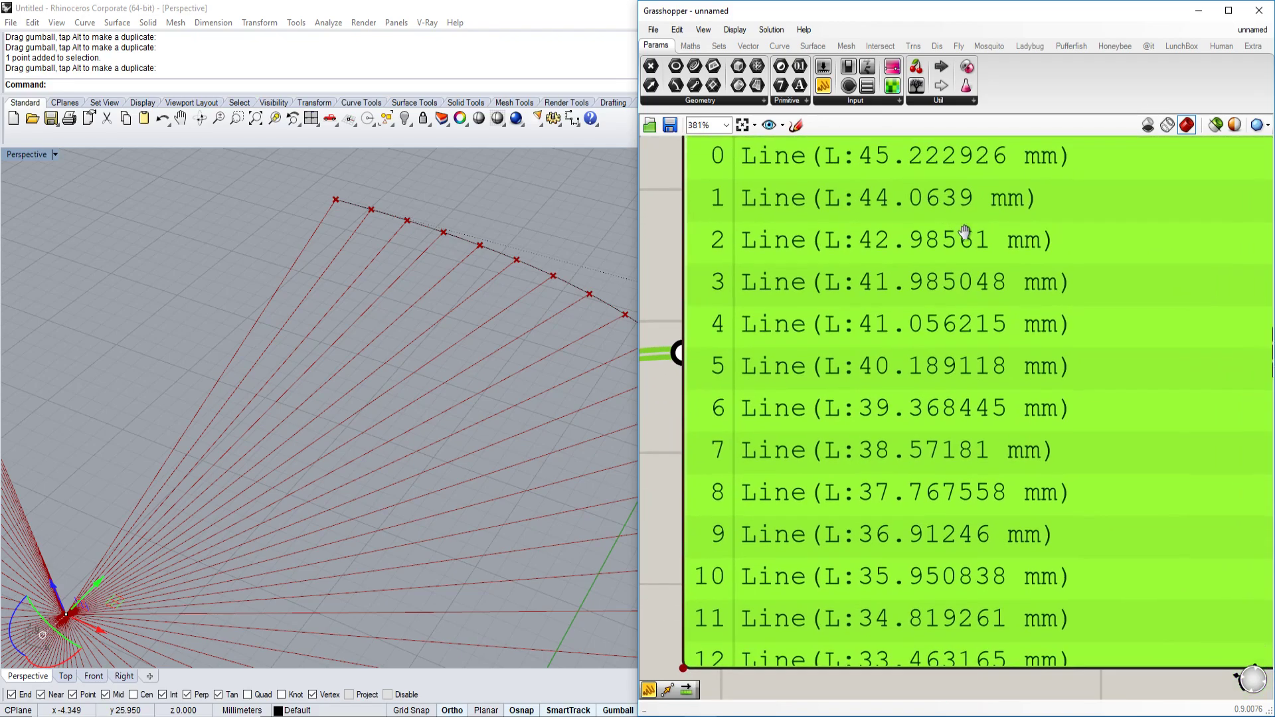
scroll(942, 279, down, 3)
scroll(942, 368, down, 3)
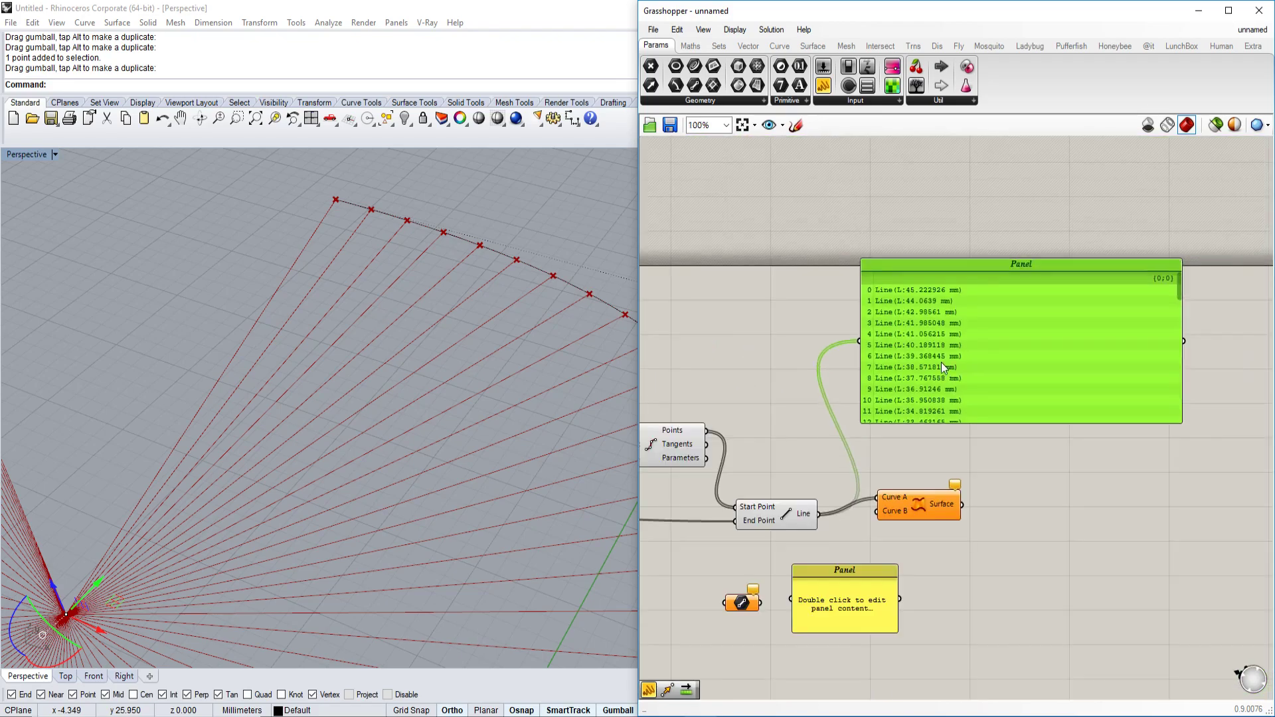
scroll(931, 365, up, 2)
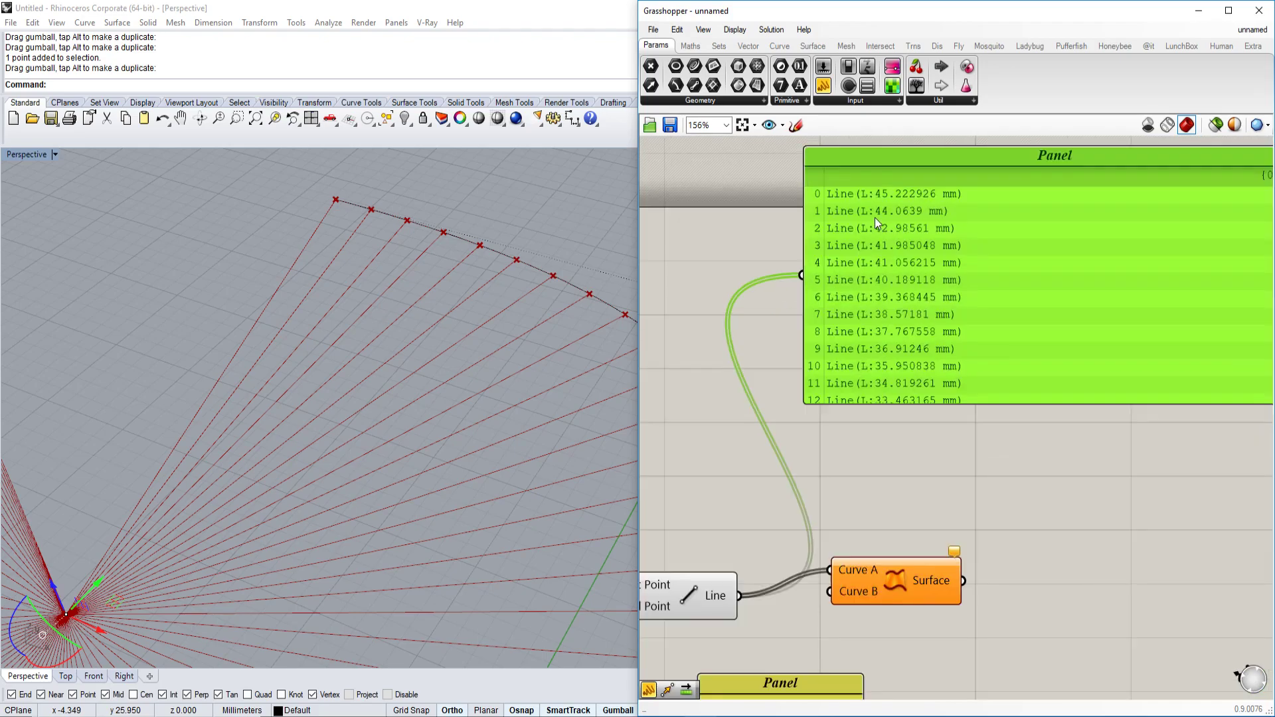
scroll(874, 217, up, 3)
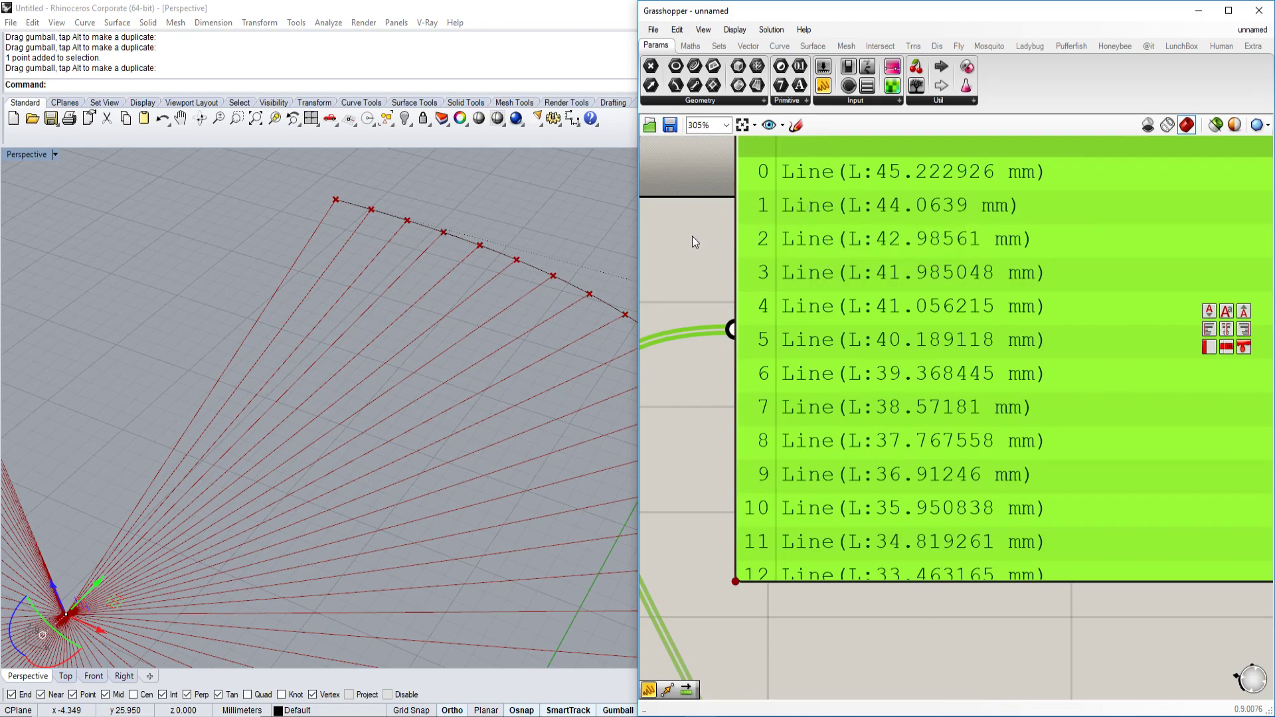
right_drag(707, 215, 782, 231)
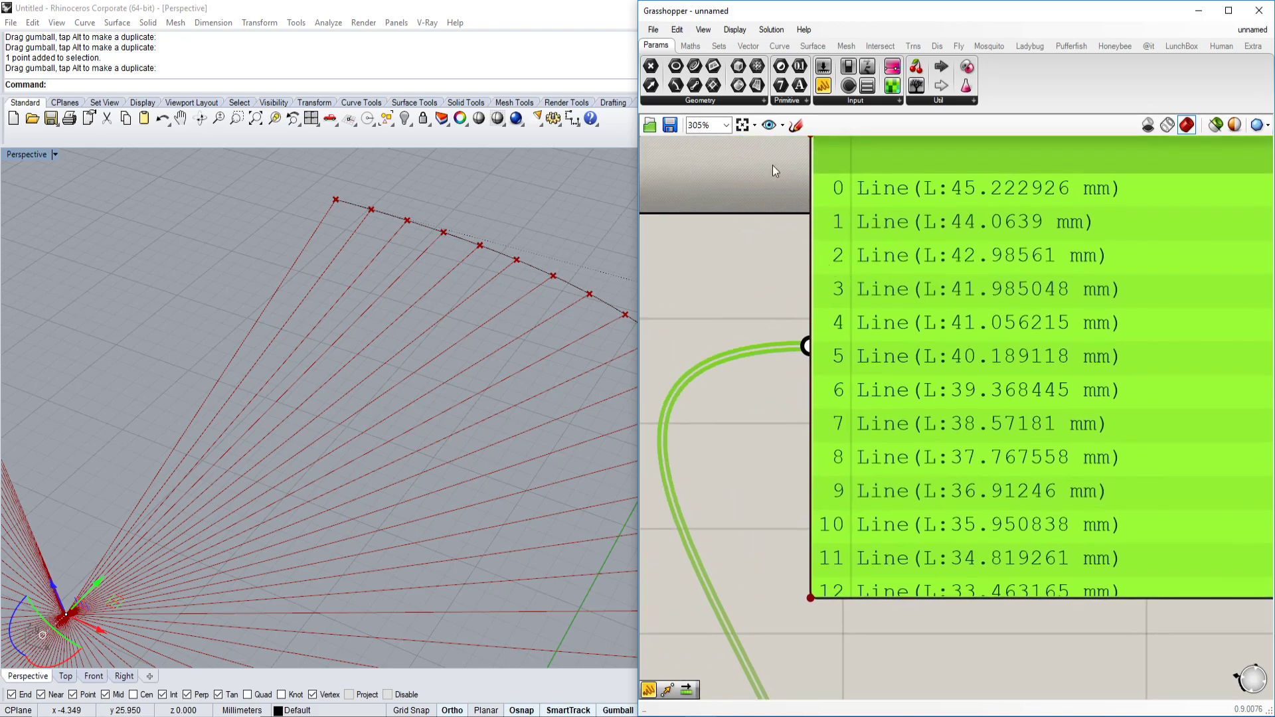
click(796, 125)
drag(729, 226, 801, 229)
mouse_move(737, 260)
mouse_down()
mouse_move(805, 258)
mouse_move(773, 274)
mouse_move(819, 266)
mouse_move(805, 336)
mouse_move(825, 322)
mouse_move(790, 325)
mouse_up()
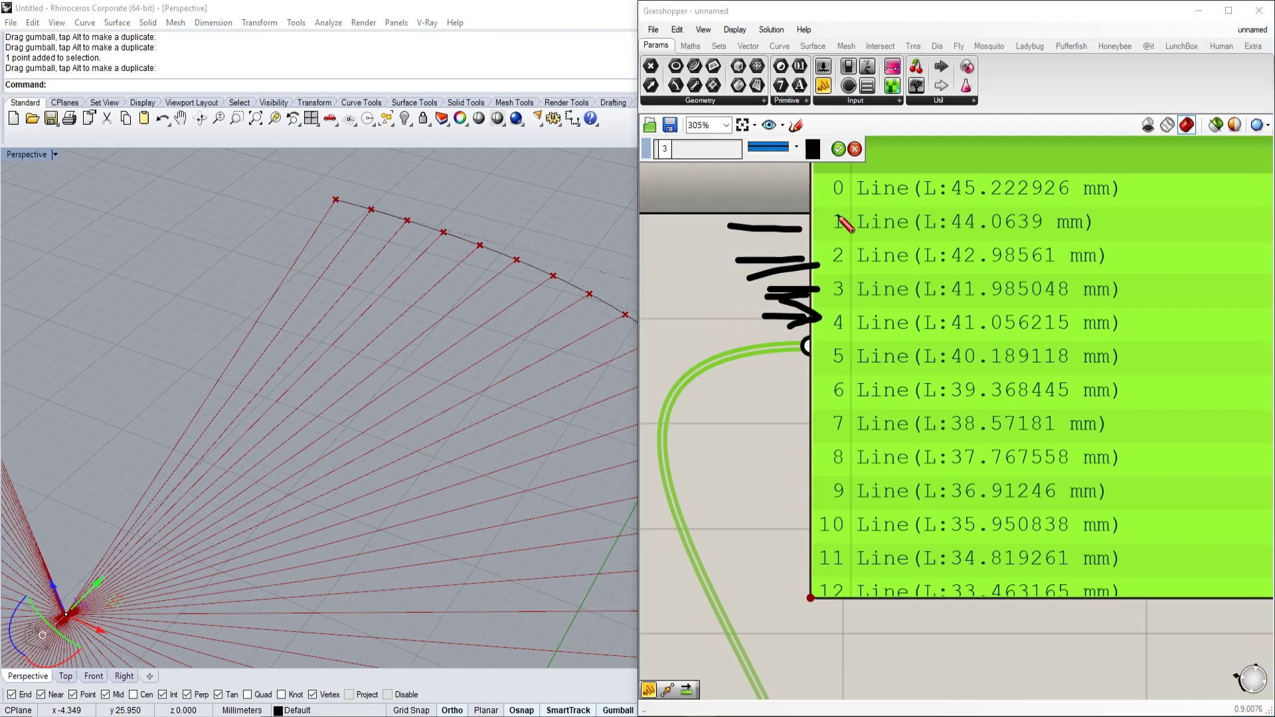
Commit the sketch and rearrange the panels and Ruled Surface component.
click(837, 150)
scroll(832, 250, down, 2)
click(749, 291)
scroll(824, 346, down, 2)
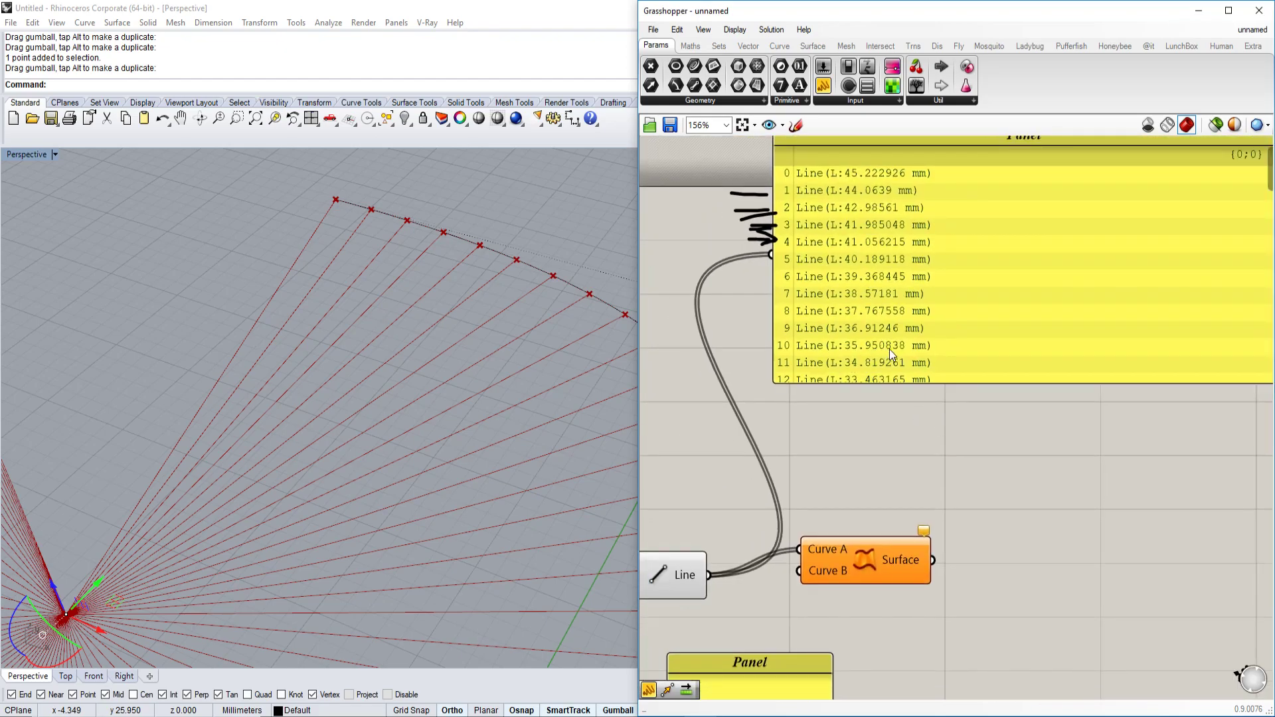
drag(886, 349, 959, 354)
right_drag(959, 355, 972, 311)
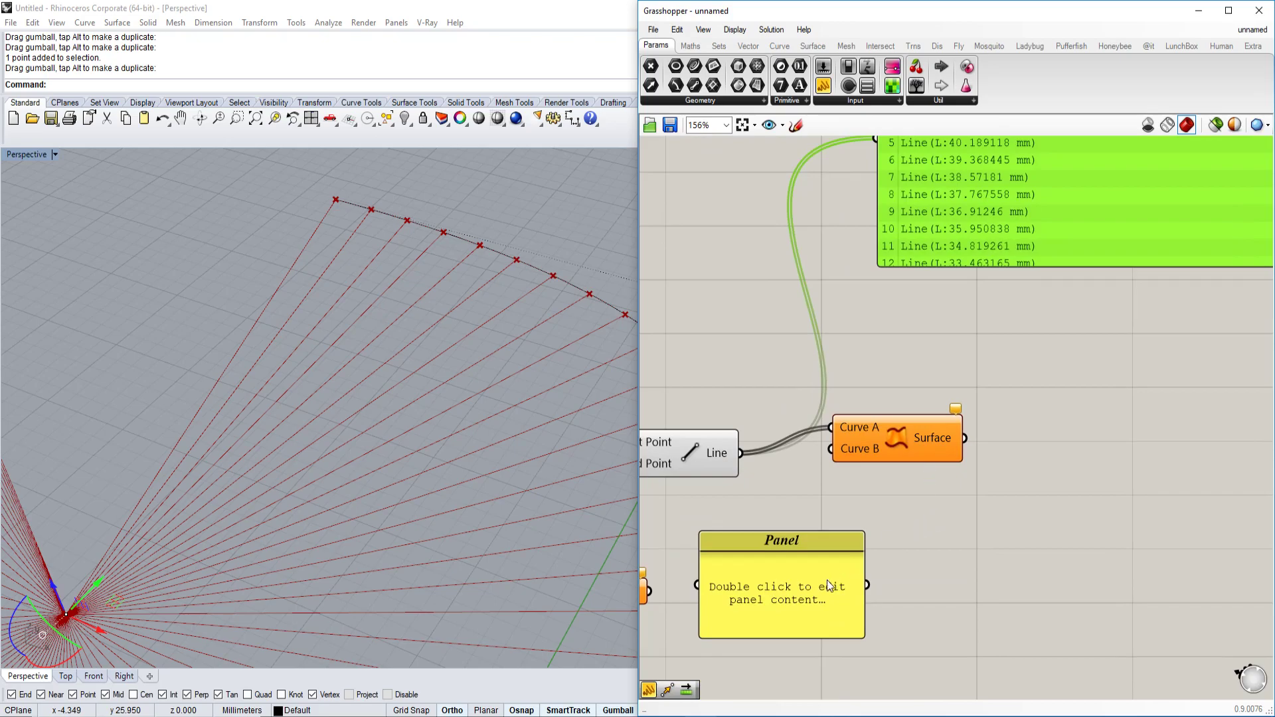
drag(832, 575, 872, 595)
drag(900, 445, 1012, 390)
Place a Shift List component from the Sets > List group.
double_click(827, 499)
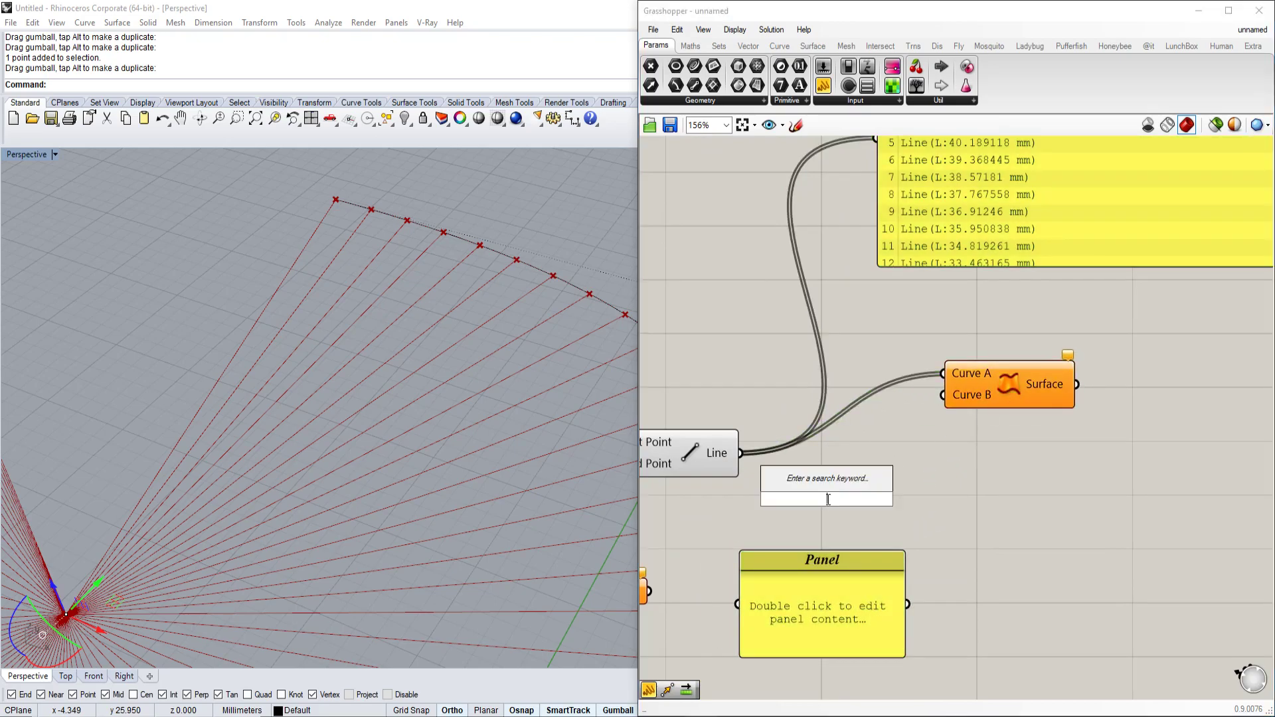
click(691, 46)
click(719, 46)
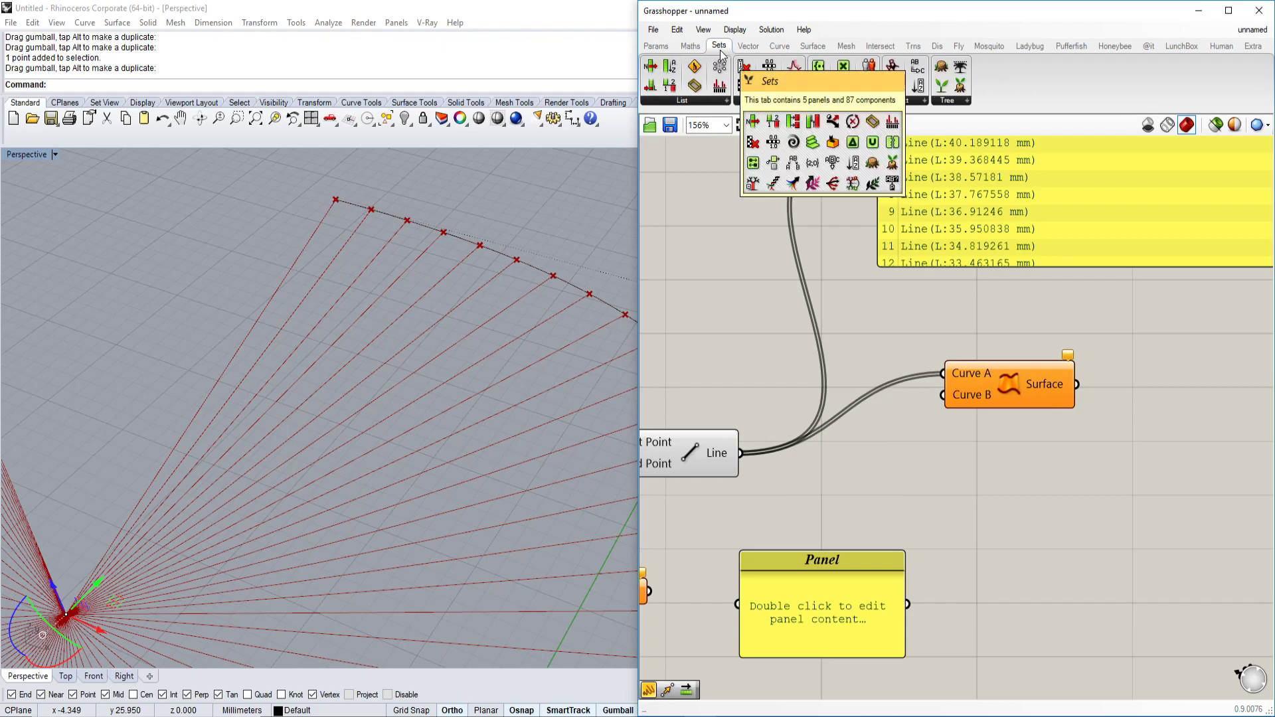
click(698, 105)
drag(863, 179, 878, 482)
Move the empty Panel beside Shift List and enlarge it.
scroll(879, 482, down, 2)
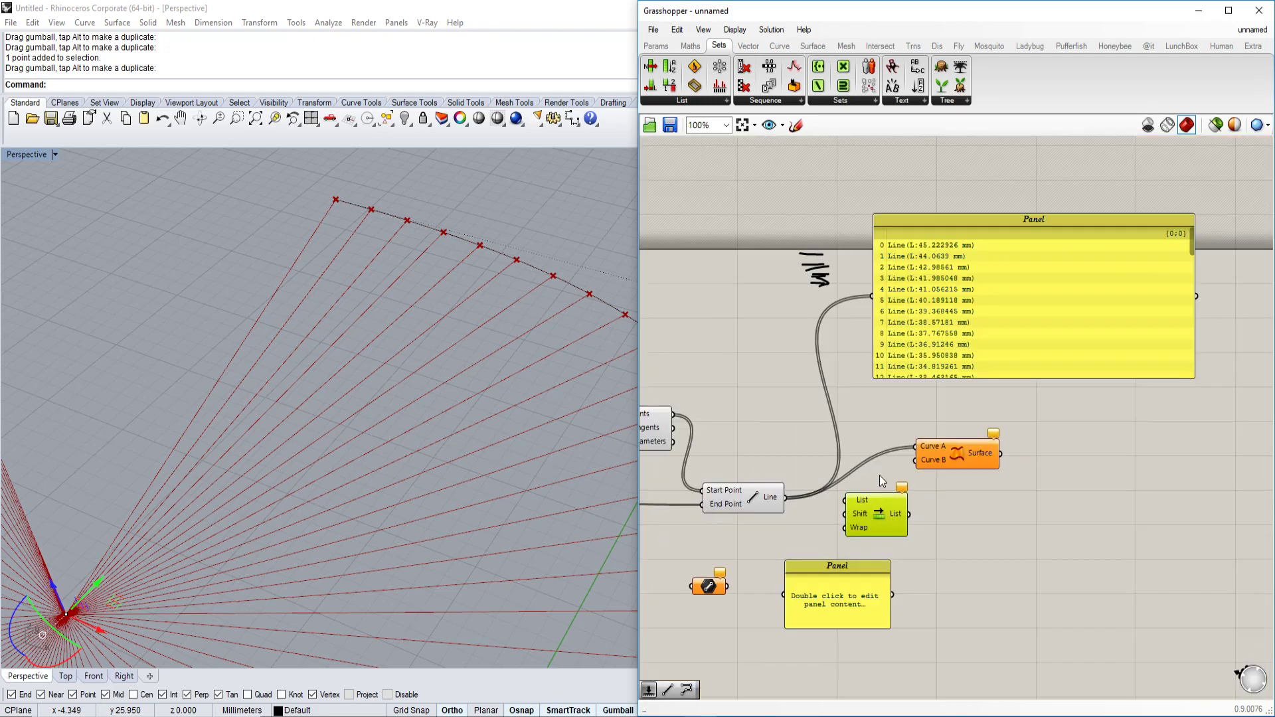
scroll(872, 531, up, 2)
drag(826, 616, 955, 408)
scroll(955, 409, down, 1)
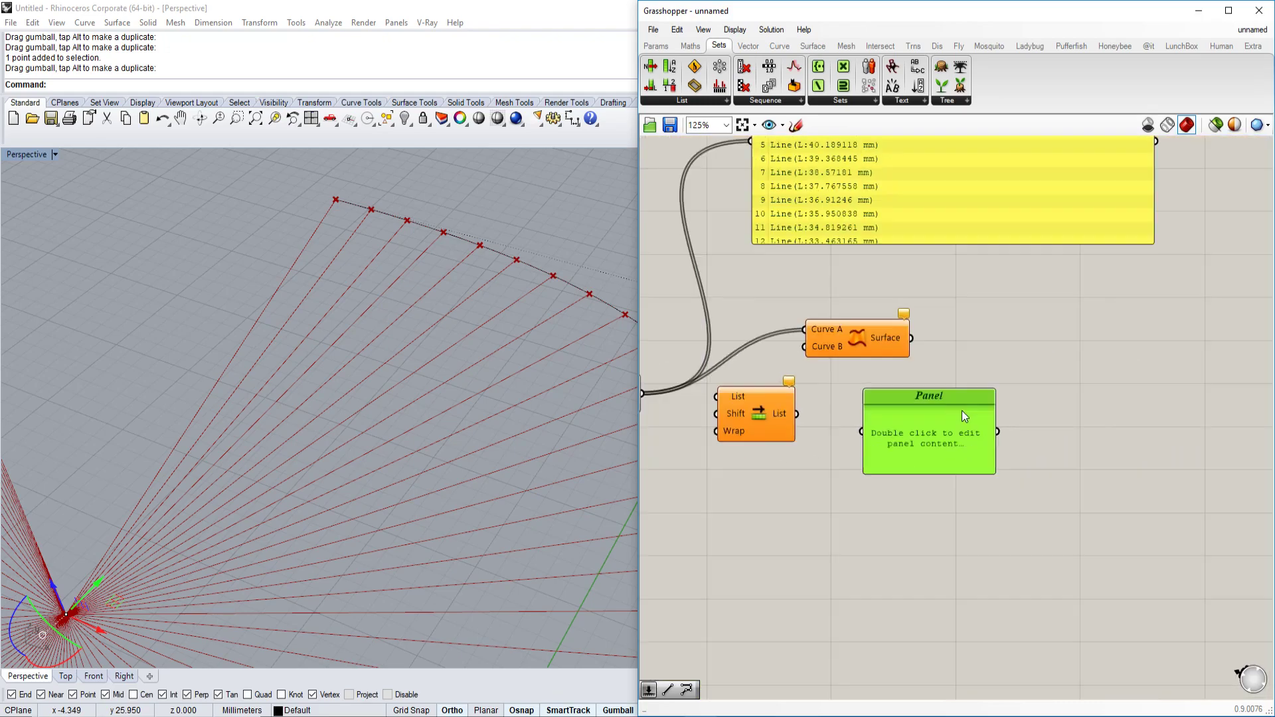
click(992, 478)
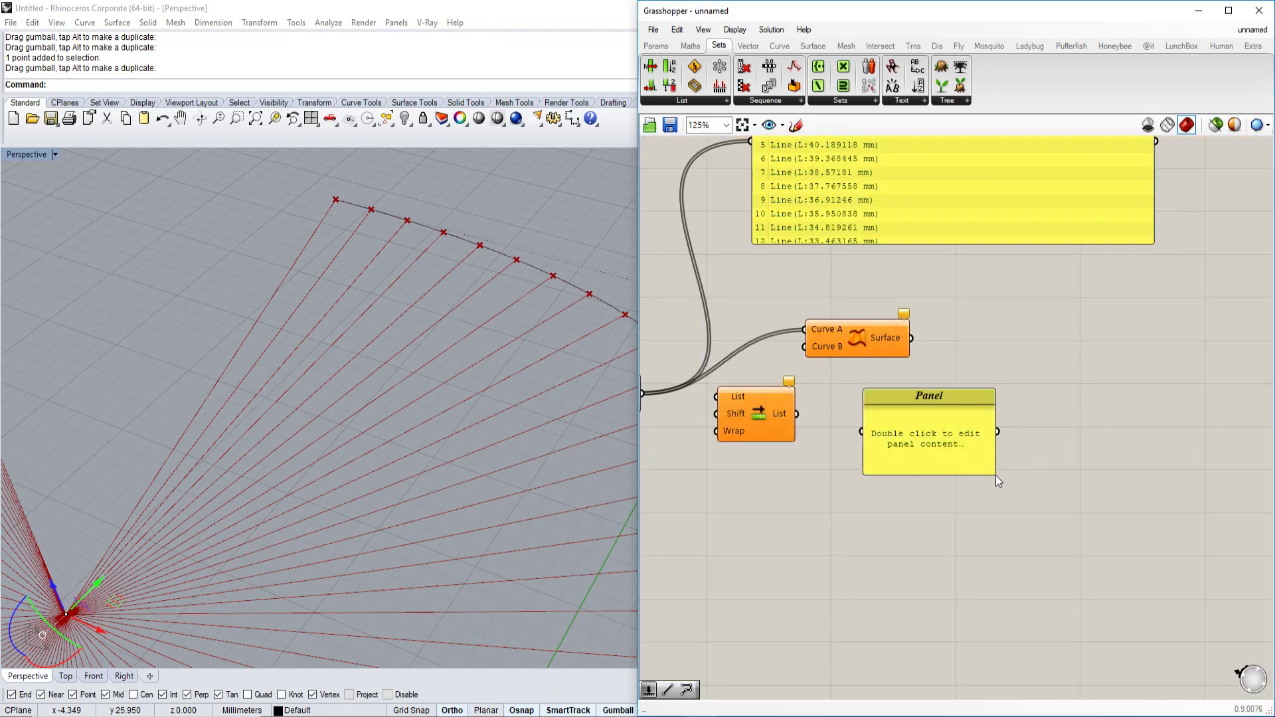
drag(994, 476, 1158, 558)
scroll(842, 468, up, 1)
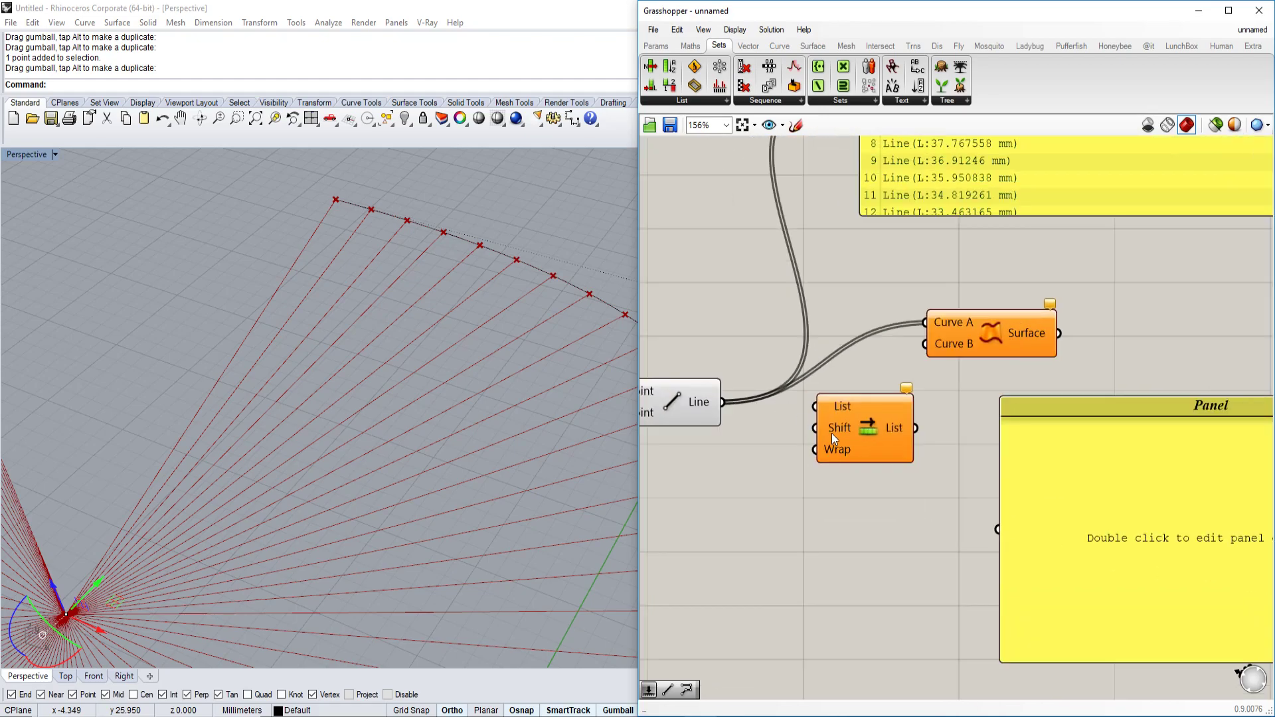
scroll(832, 433, up, 1)
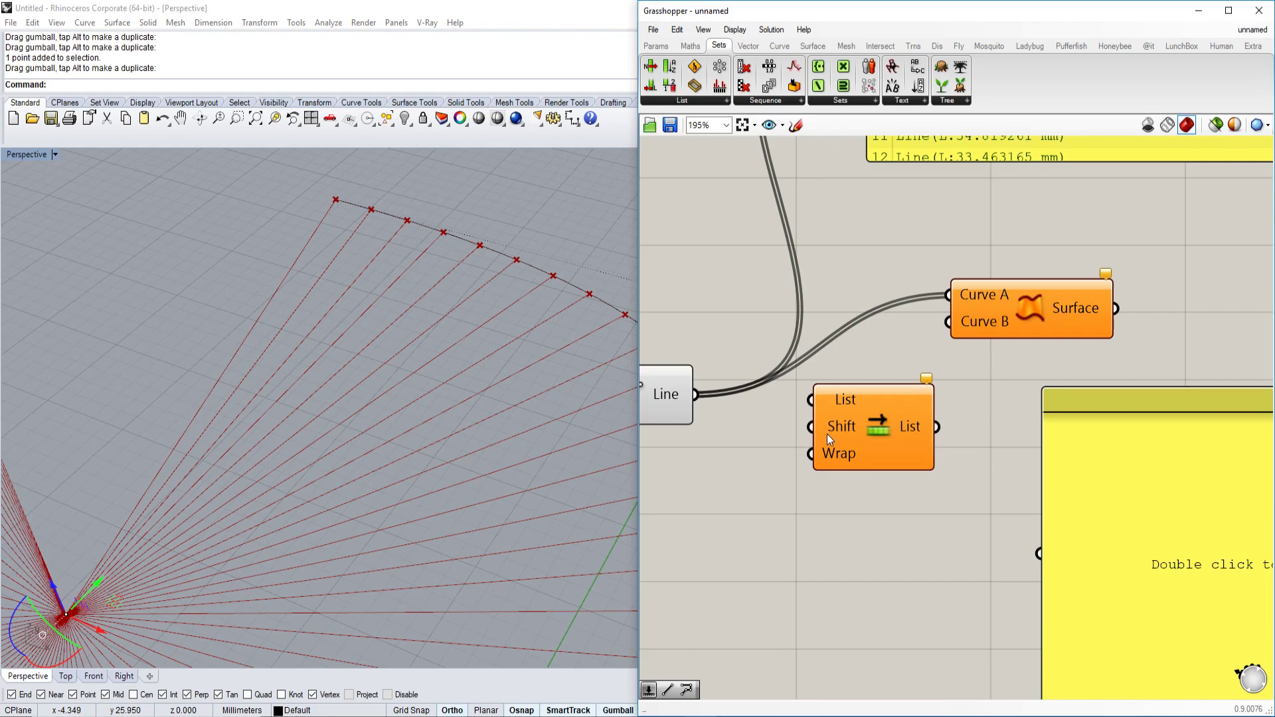
Add a number slider wired to Shift List's Shift input and set it to 1.
right_drag(824, 436, 876, 433)
double_click(765, 494)
text(2)
key(Return)
drag(899, 493, 861, 423)
drag(778, 495, 757, 499)
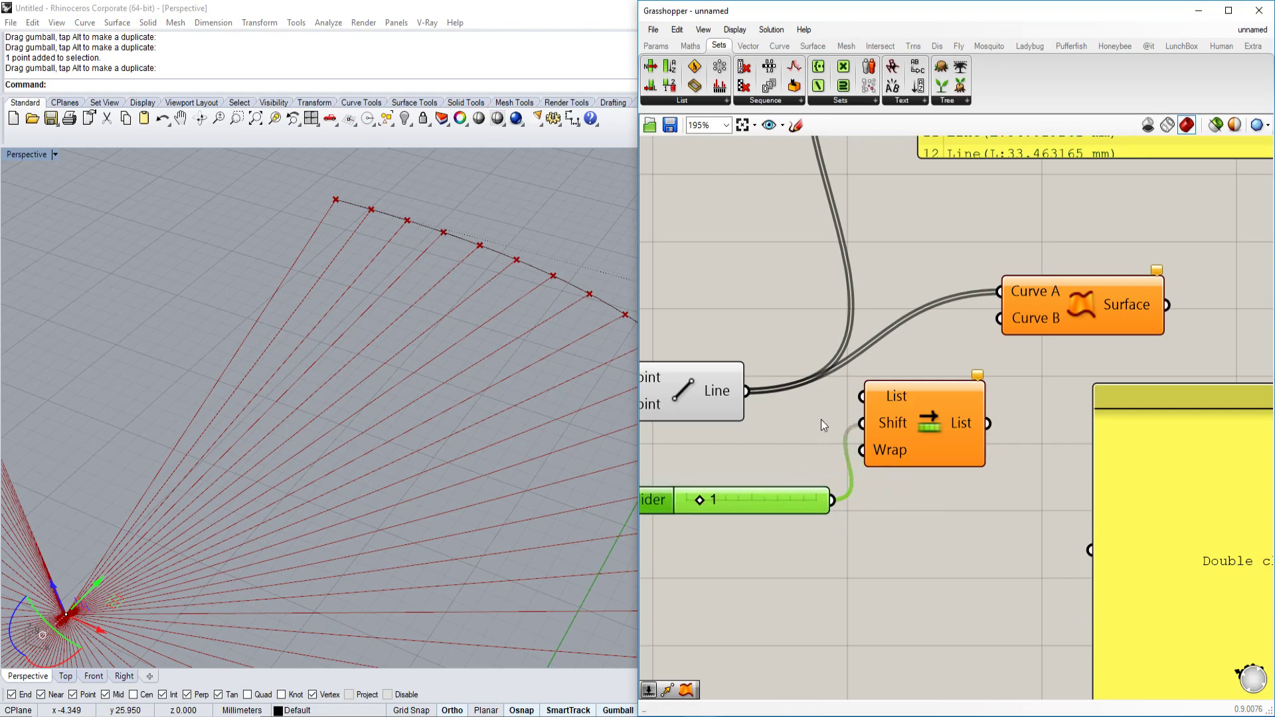
Feed the lines into Shift List and show the shifted list in a Panel.
drag(747, 391, 953, 510)
scroll(862, 397, down, 3)
right_drag(1019, 483, 990, 536)
drag(990, 535, 1074, 473)
scroll(1042, 353, down, 3)
scroll(1058, 344, up, 4)
scroll(1173, 350, down, 3)
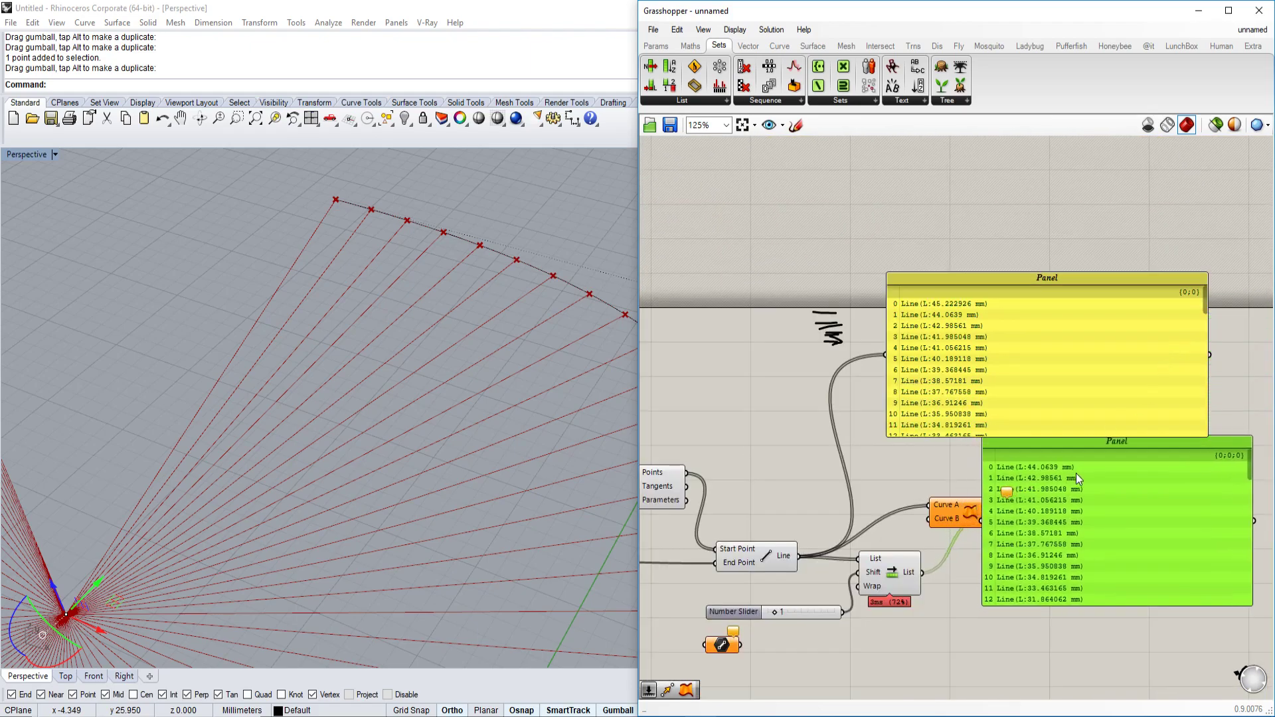
scroll(1085, 468, up, 3)
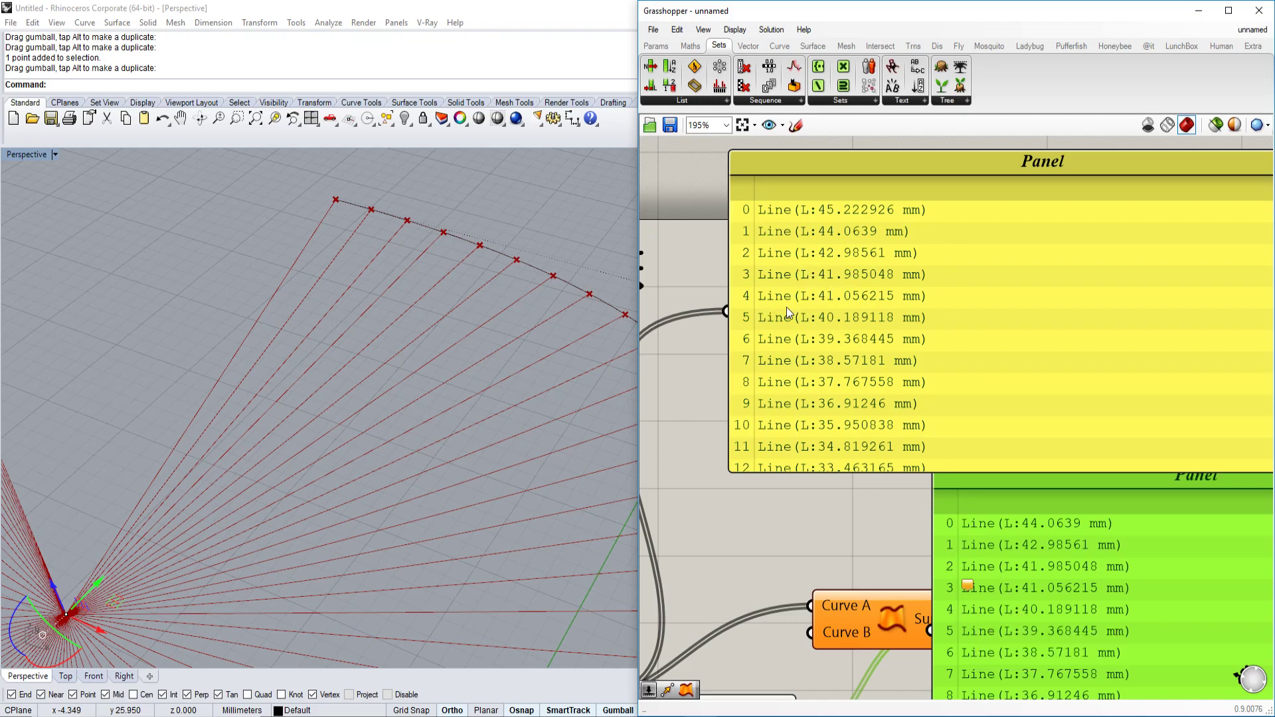
scroll(896, 333, down, 3)
Connect Shift List's output to Ruled Surface's Curve B input.
drag(895, 416, 889, 545)
scroll(871, 501, down, 2)
scroll(895, 481, up, 6)
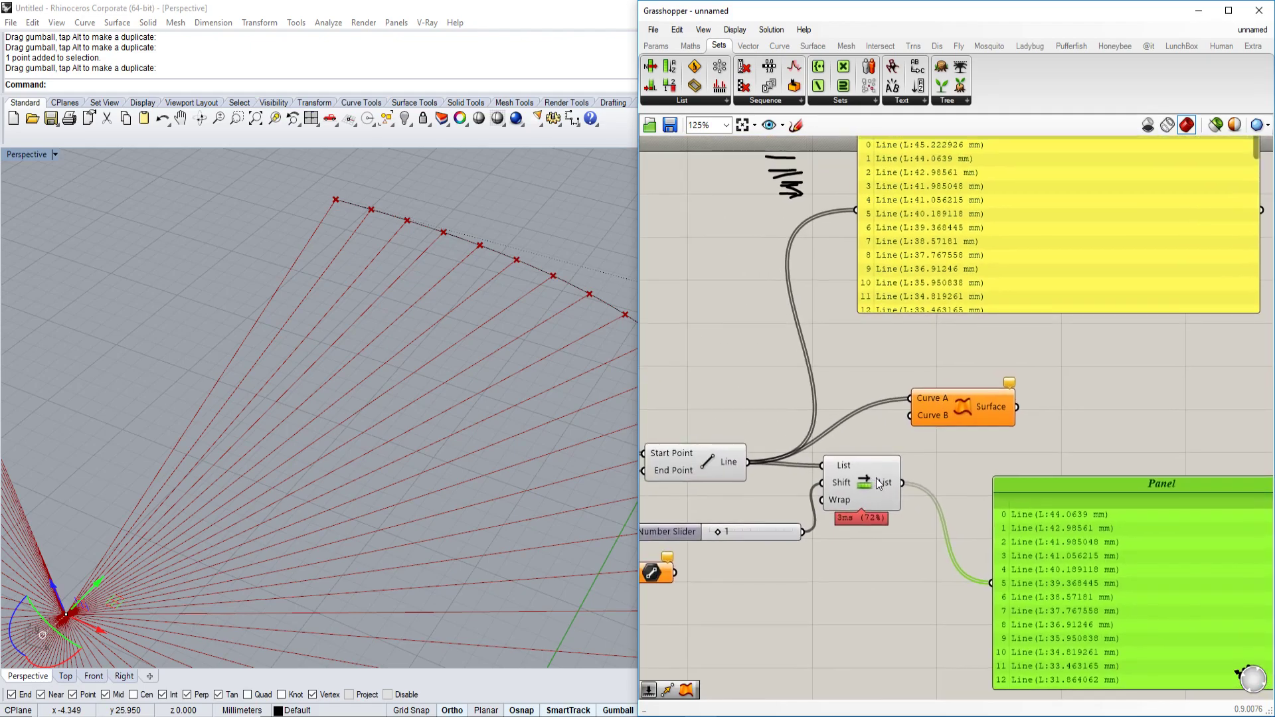
scroll(863, 460, down, 1)
mouse_move(891, 479)
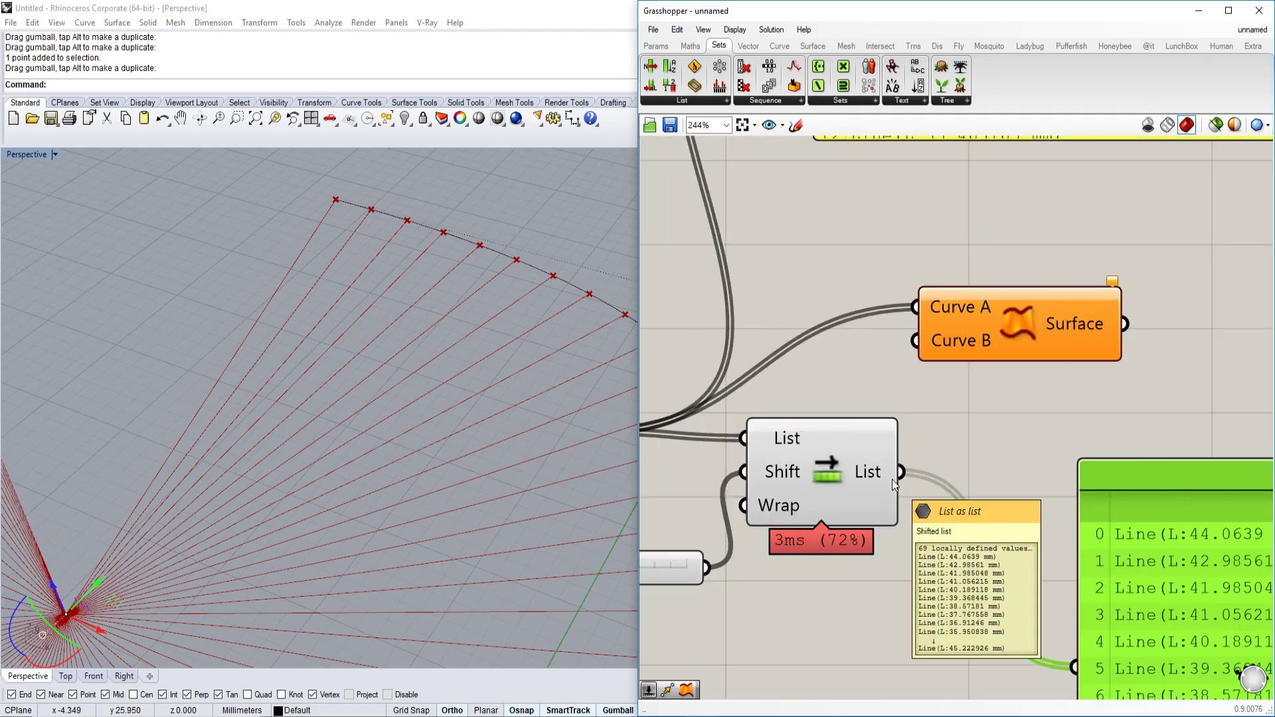
right_drag(892, 479, 925, 499)
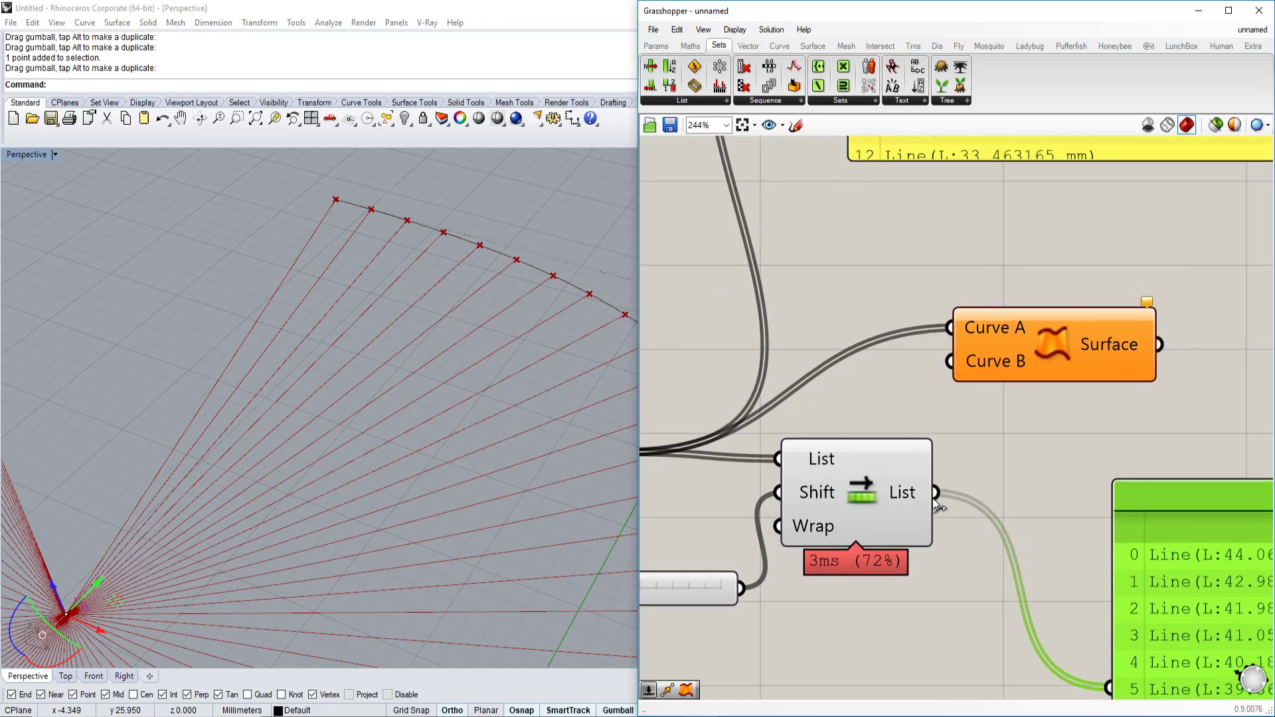
drag(934, 493, 965, 373)
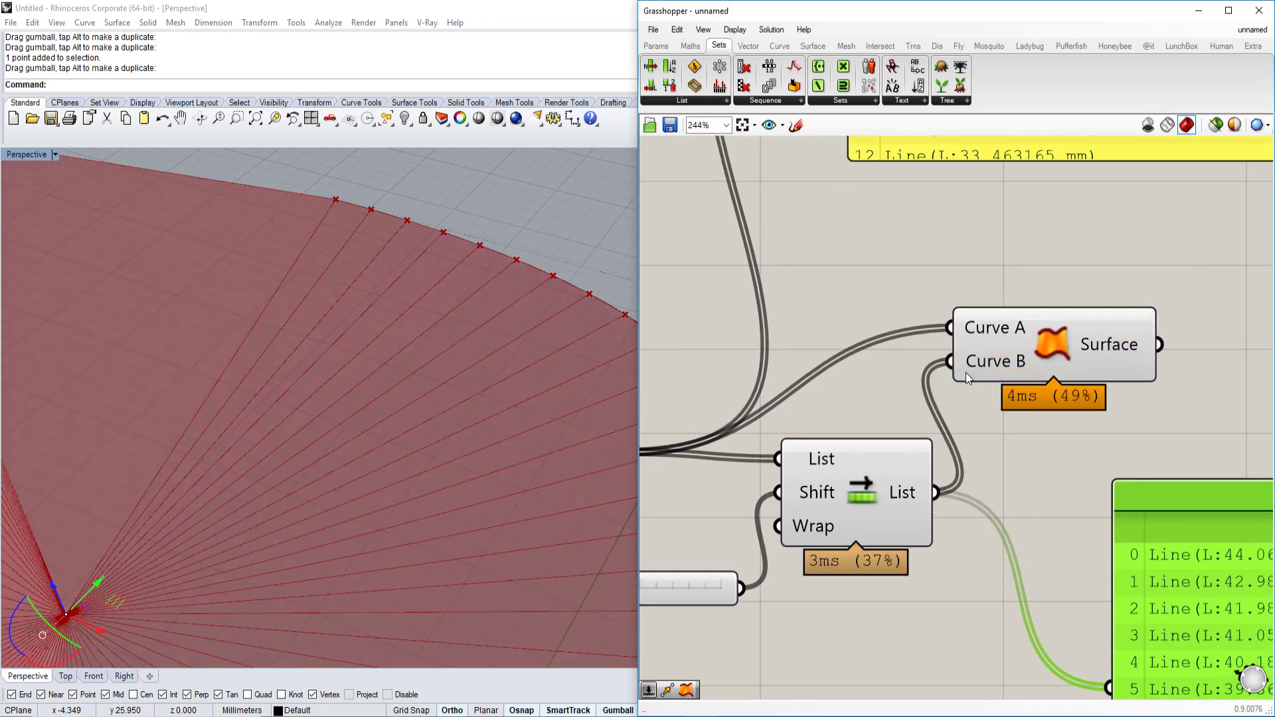
Lower the Divide Curve division slider from 68 down to 25.
right_drag(434, 434, 469, 439)
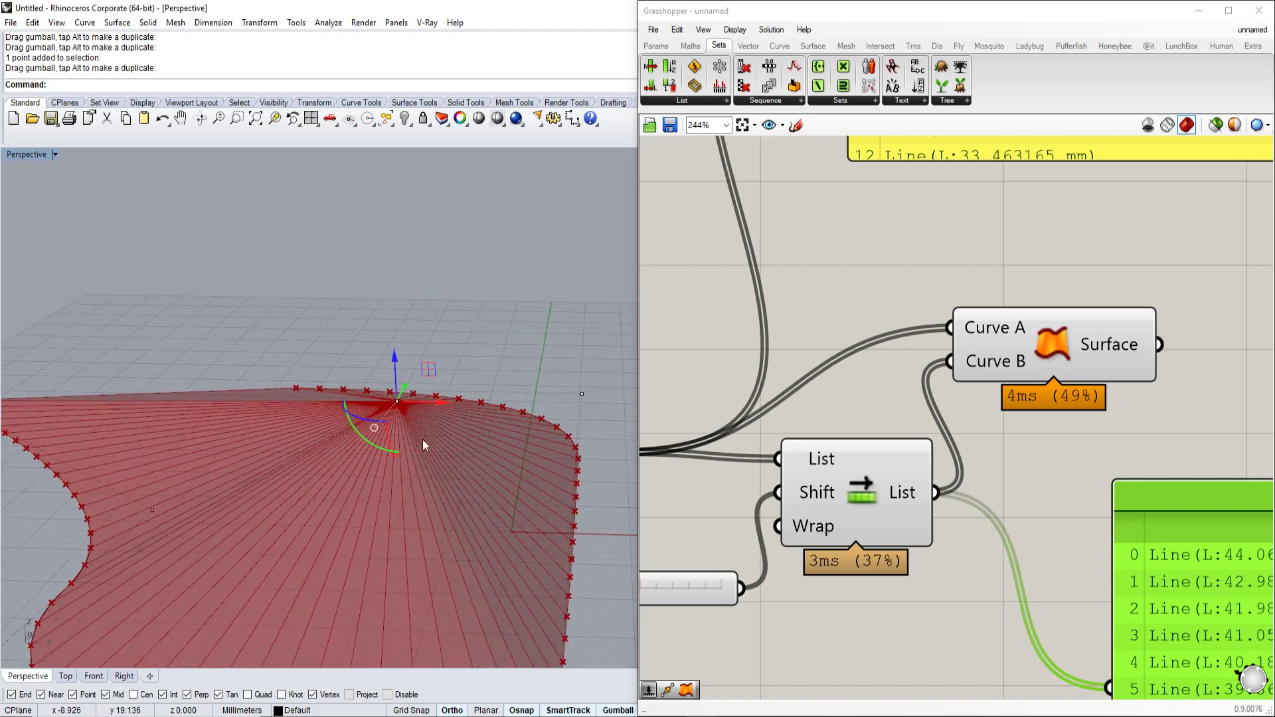
scroll(804, 404, down, 4)
right_drag(804, 404, 1142, 439)
scroll(976, 355, up, 5)
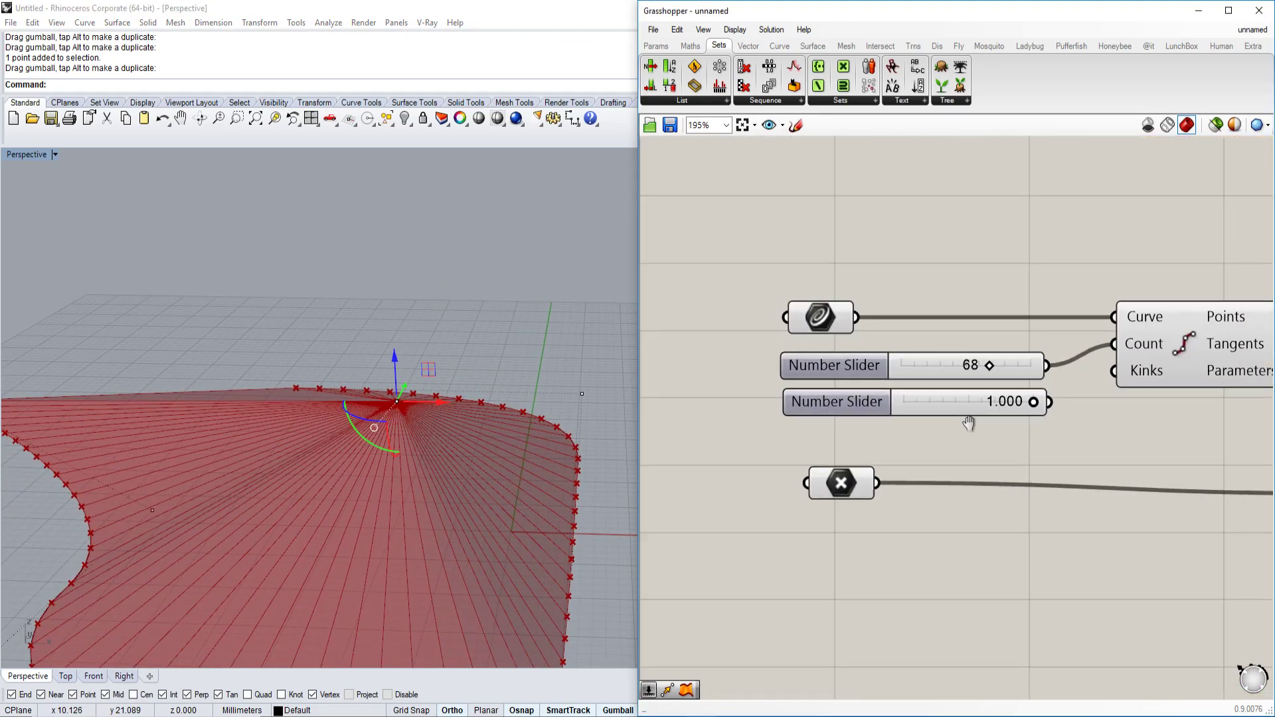
drag(982, 353, 858, 357)
right_drag(372, 398, 511, 436)
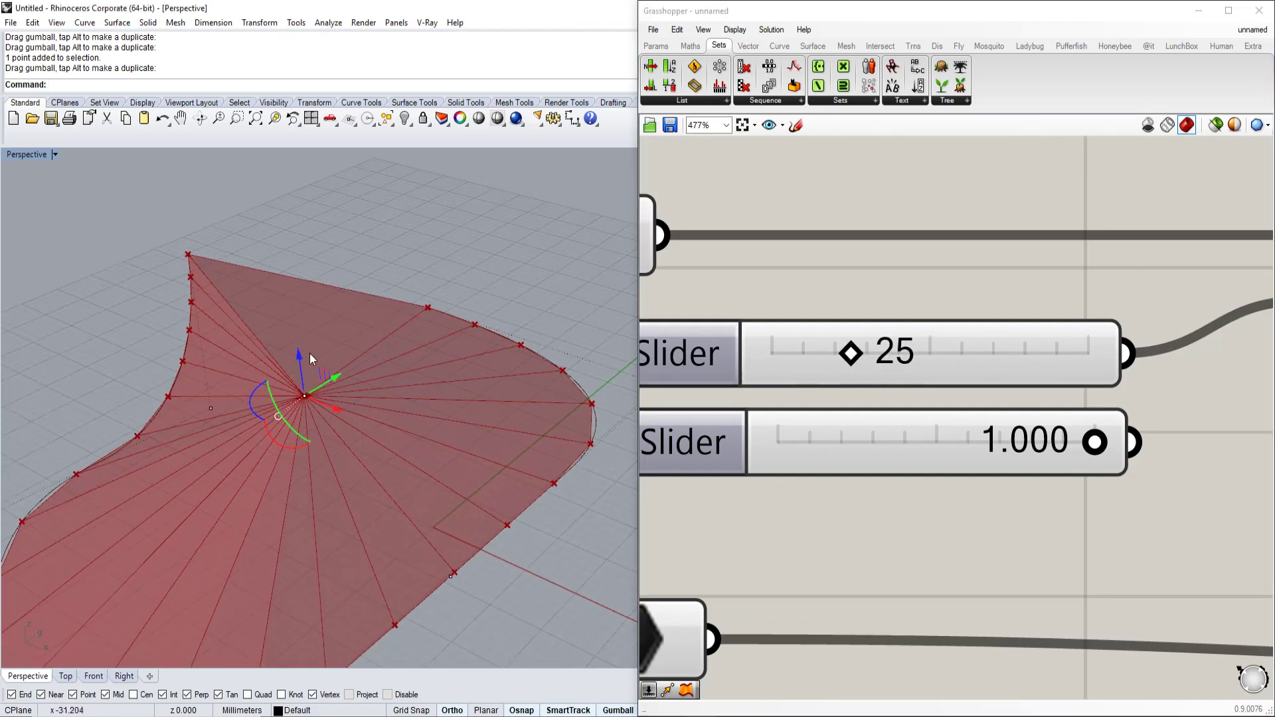
right_drag(314, 352, 296, 303)
Drag the fan's apex point with the gumball to a new position in Perspective.
drag(295, 302, 379, 384)
right_drag(379, 384, 425, 458)
scroll(806, 419, down, 7)
scroll(992, 429, up, 3)
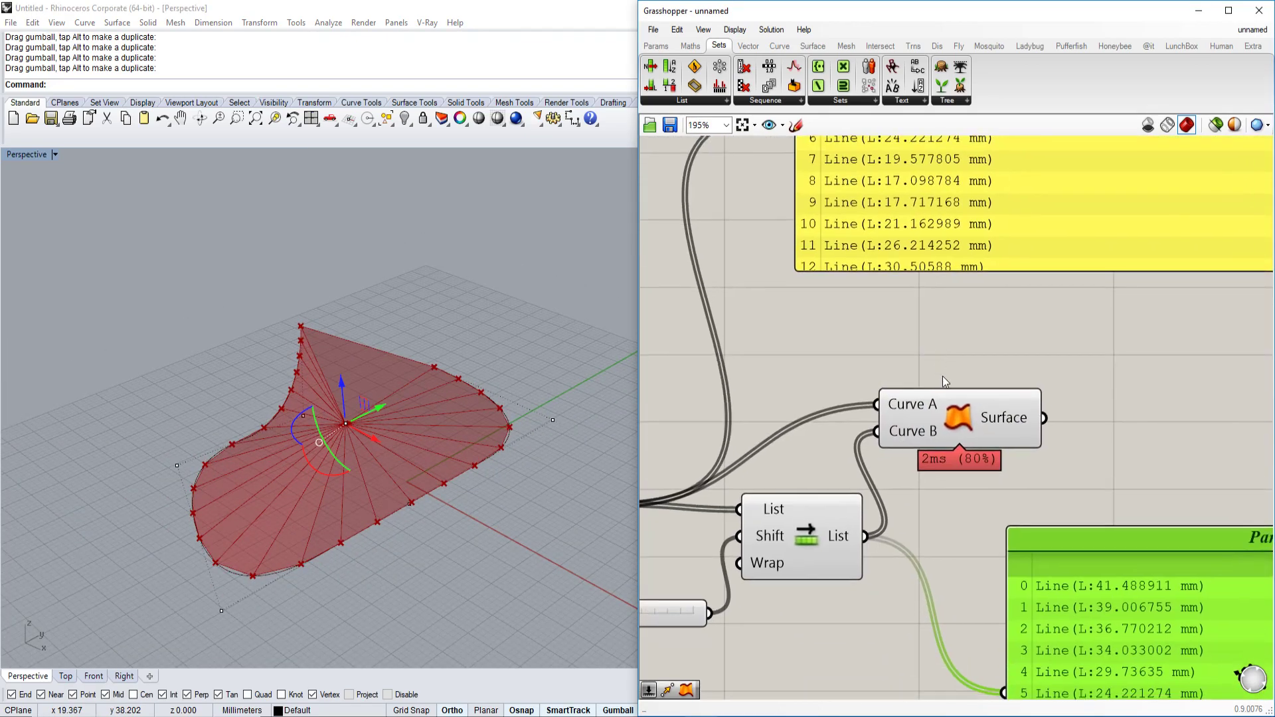
click(983, 437)
drag(970, 429, 995, 429)
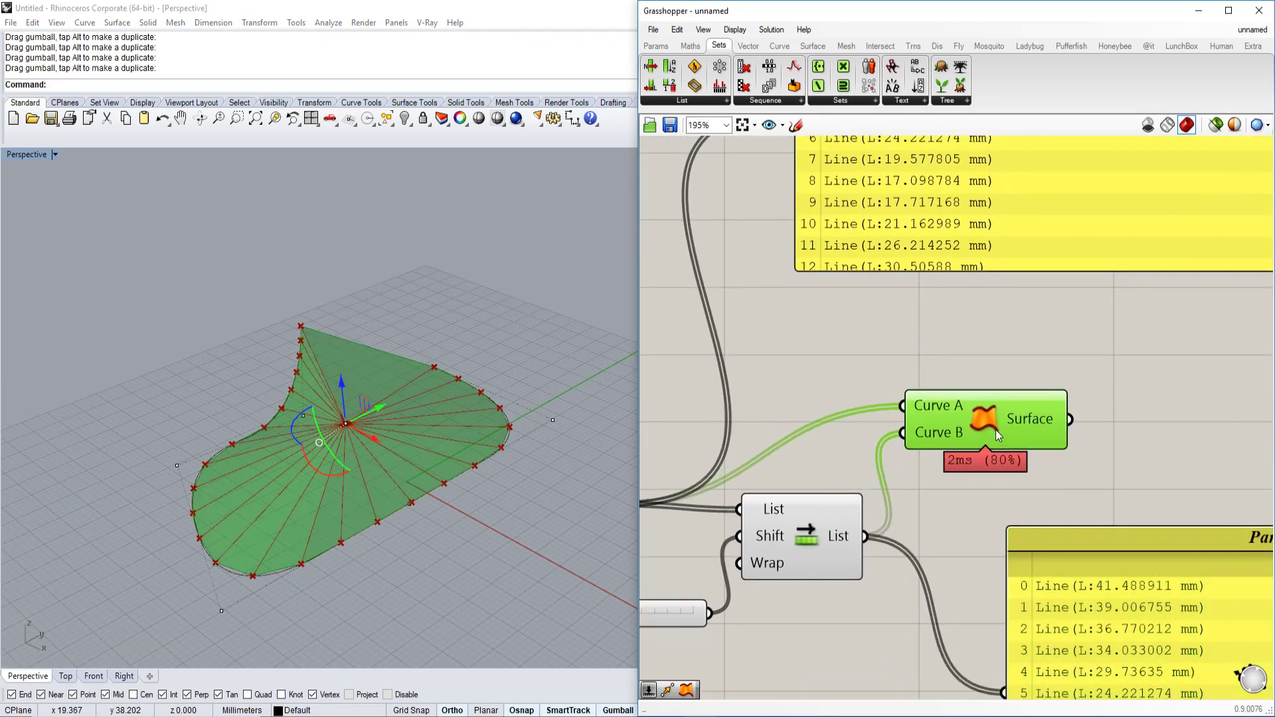
scroll(994, 429, up, 2)
scroll(447, 456, up, 5)
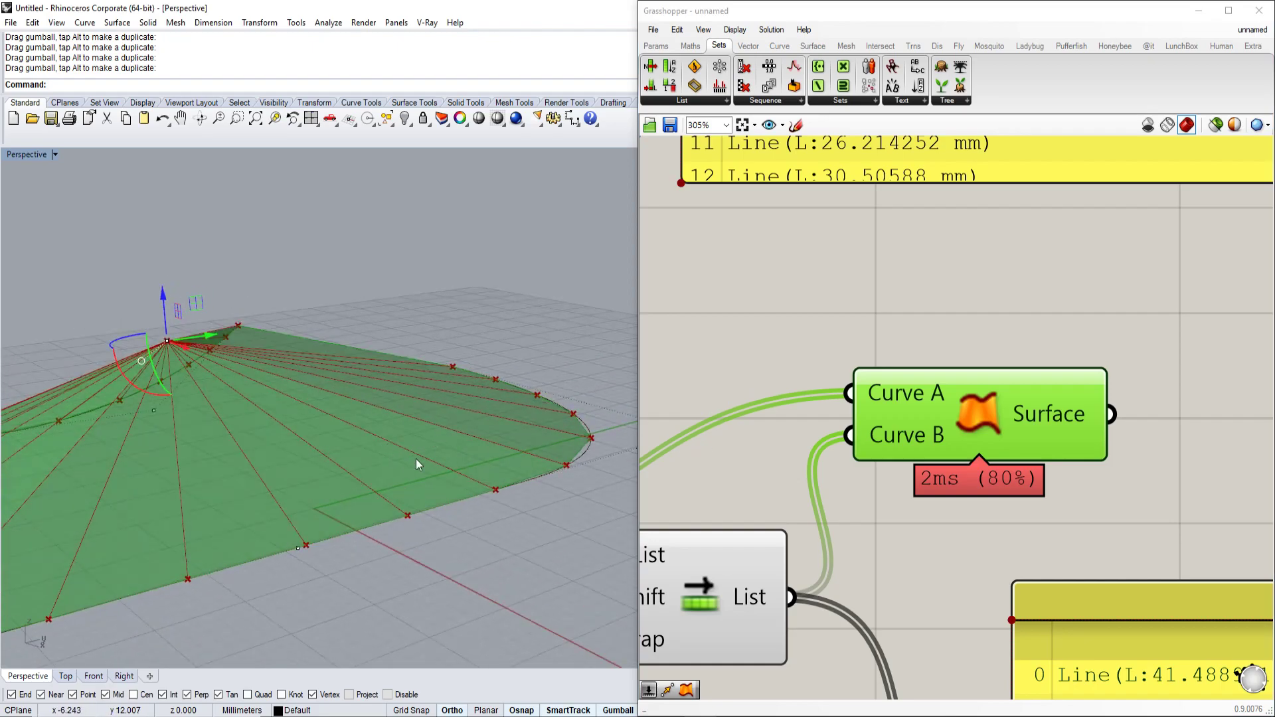
right_drag(637, 559, 921, 433)
scroll(770, 568, up, 1)
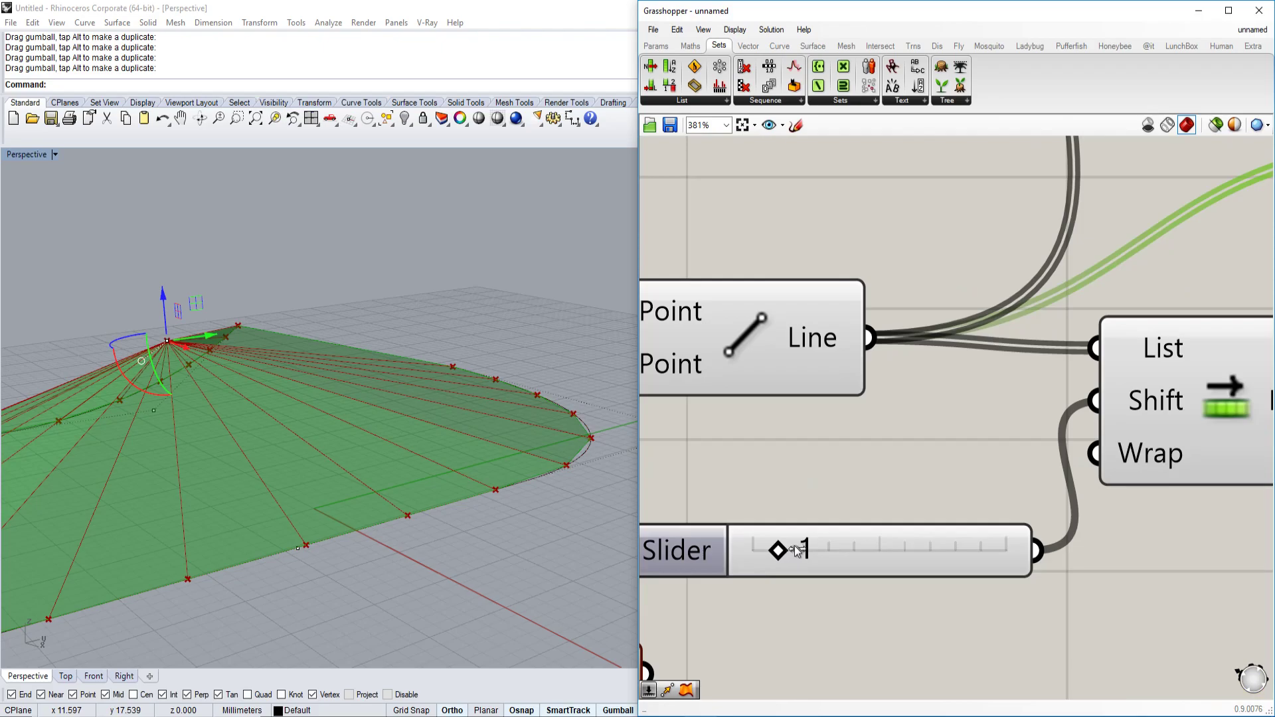
drag(794, 550, 820, 550)
right_drag(531, 425, 585, 488)
drag(803, 550, 806, 552)
scroll(433, 588, down, 2)
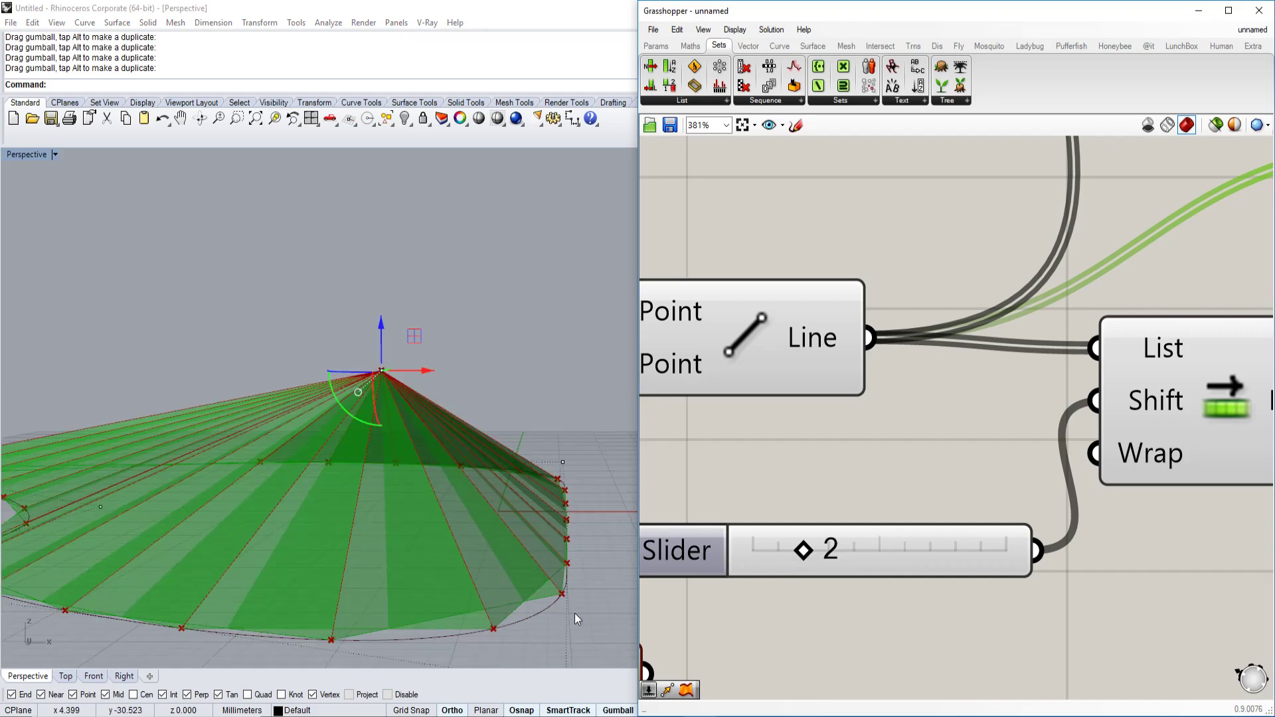
click(817, 549)
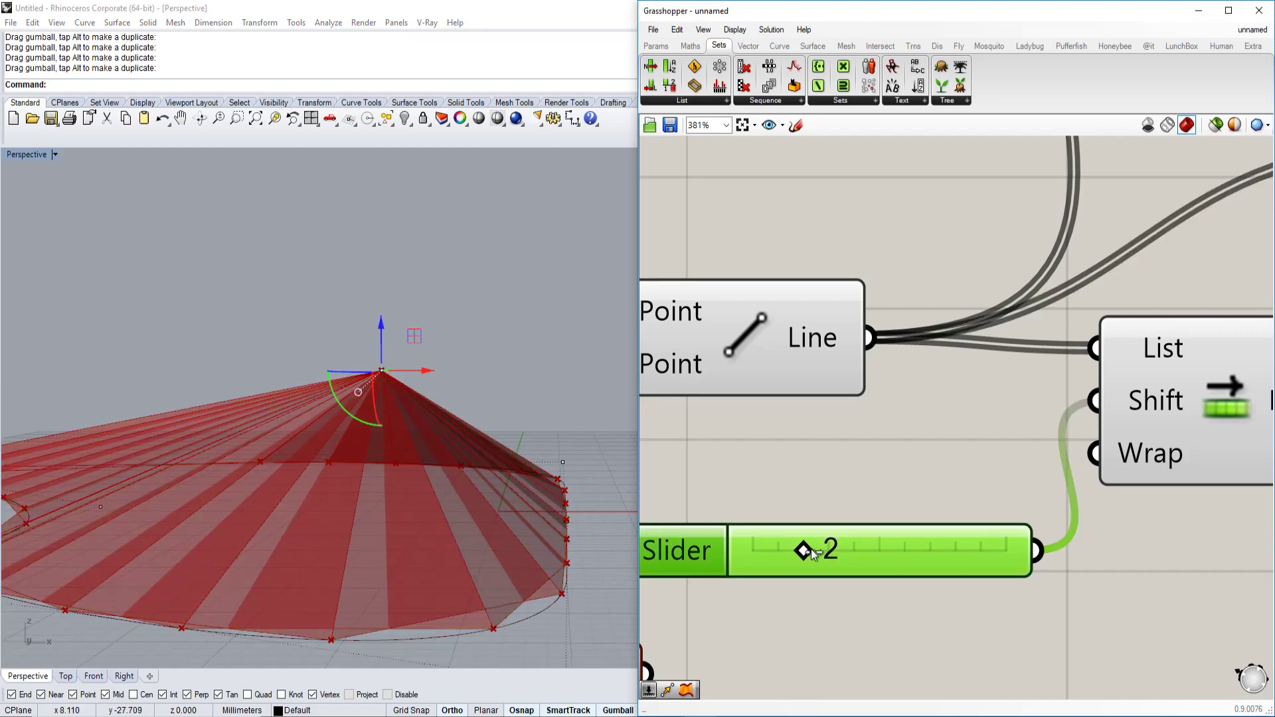
drag(811, 549, 791, 550)
scroll(465, 535, down, 3)
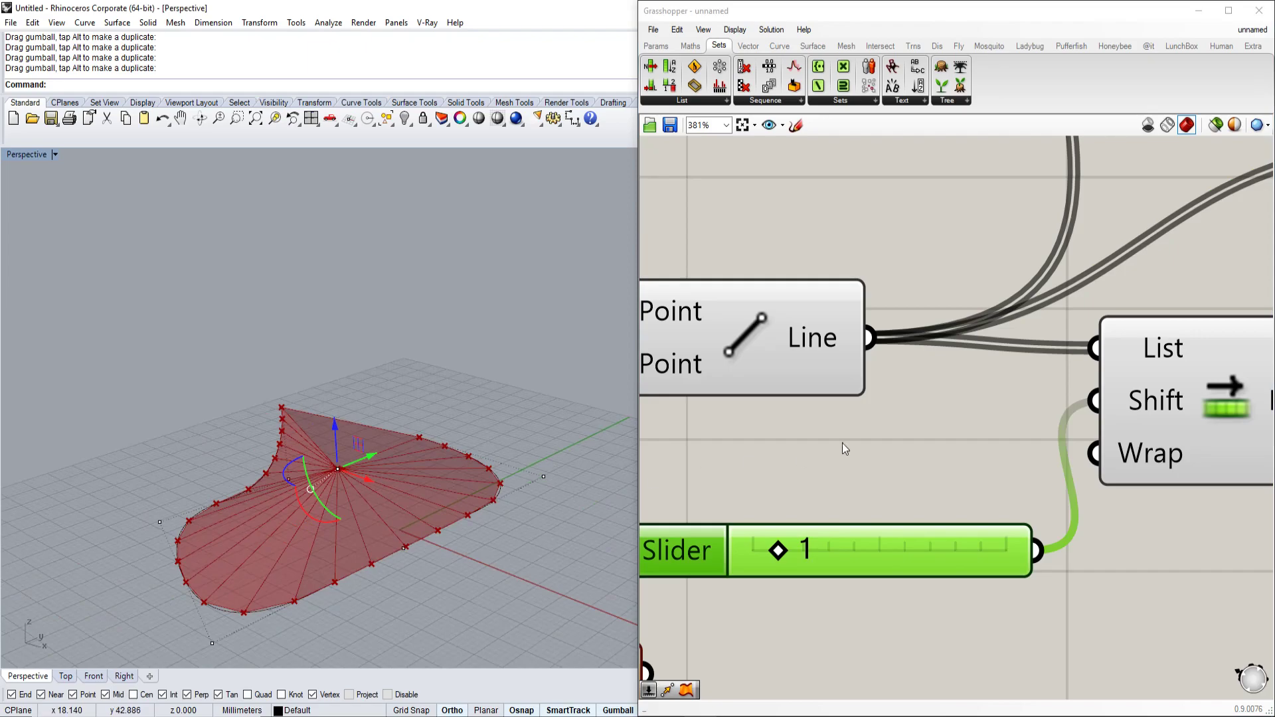
scroll(797, 453, down, 5)
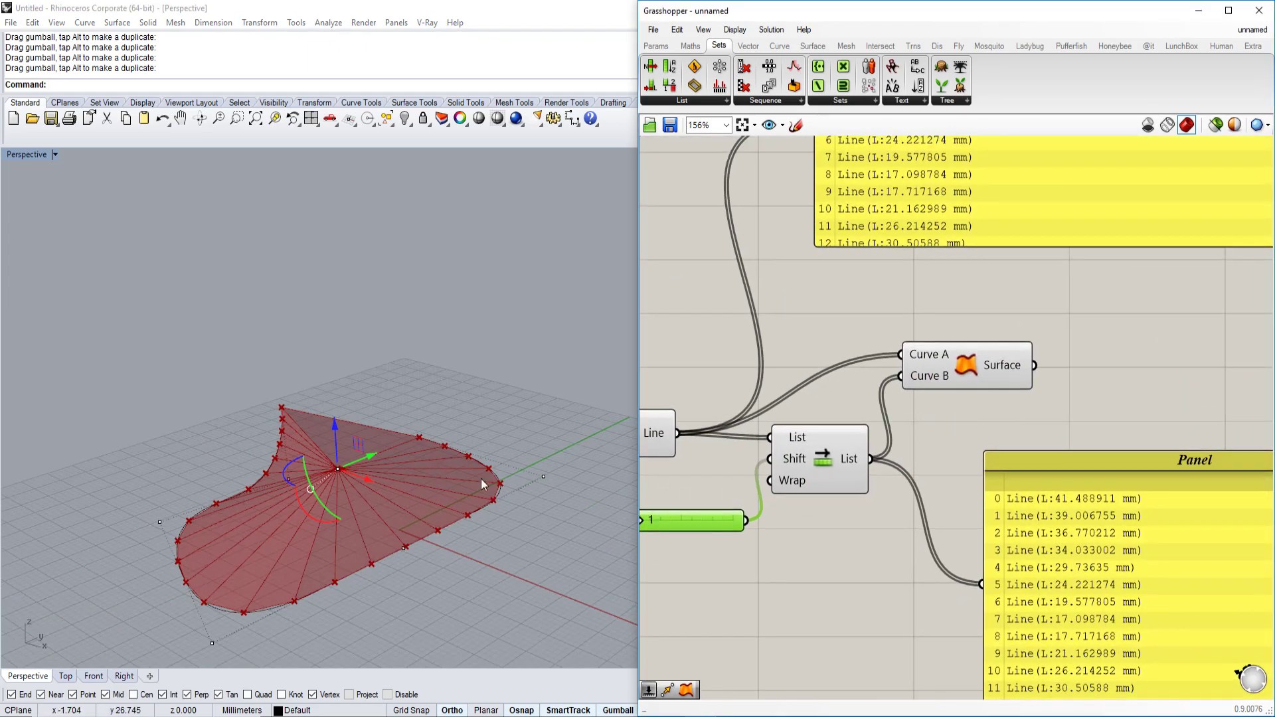
Drag one boundary-curve control point with the gumball so the ruled fan and line lengths update.
right_drag(348, 492, 348, 459)
click(145, 463)
drag(176, 453, 404, 484)
right_drag(404, 488, 410, 479)
scroll(409, 472, down, 2)
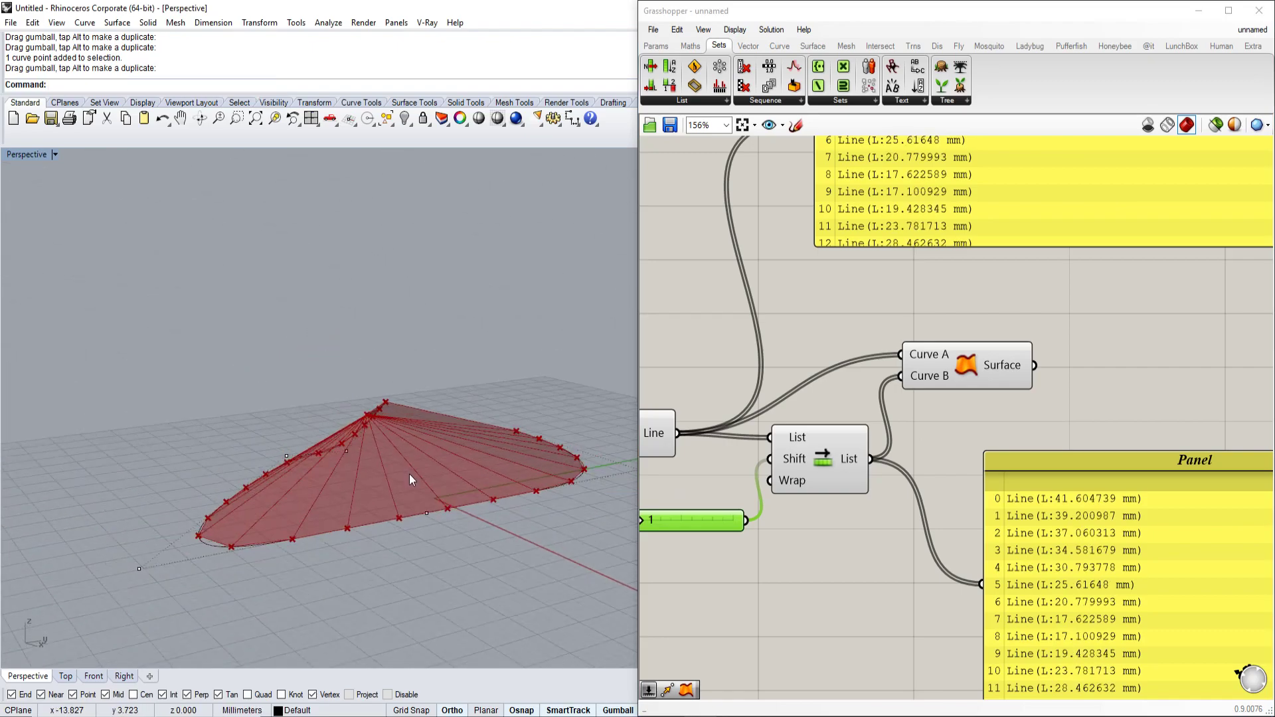
scroll(421, 472, up, 3)
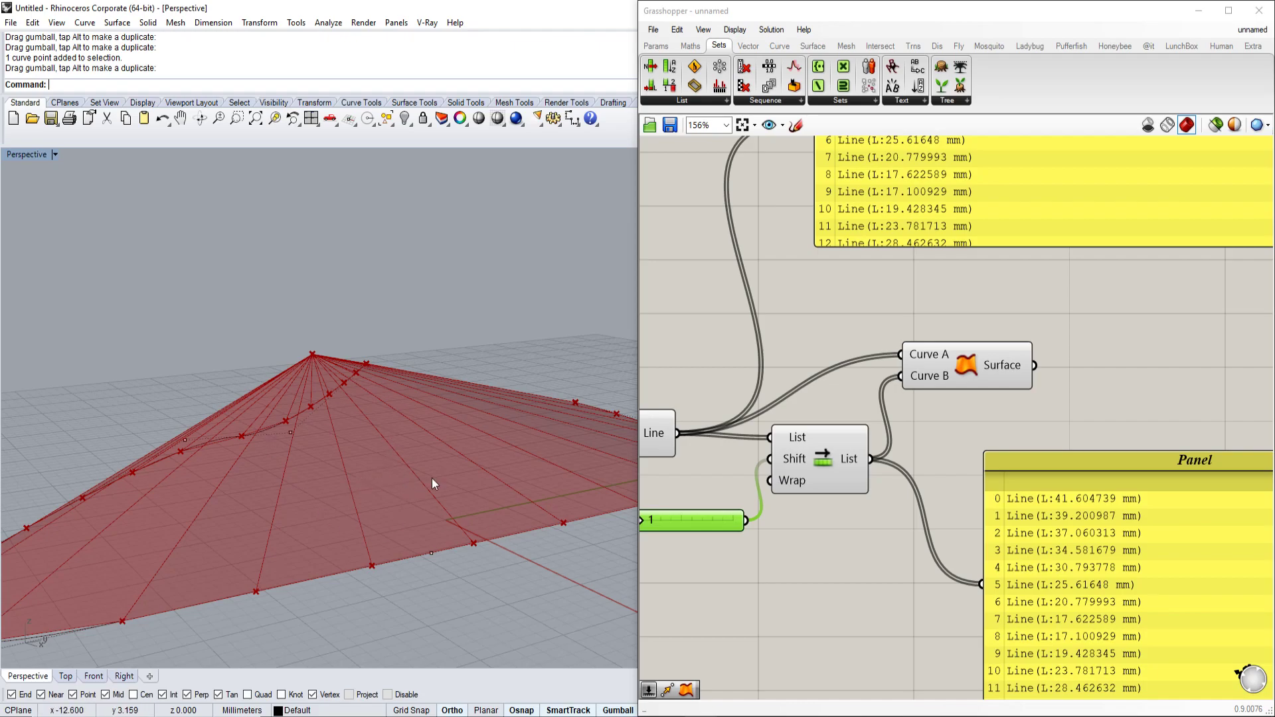
scroll(827, 488, down, 2)
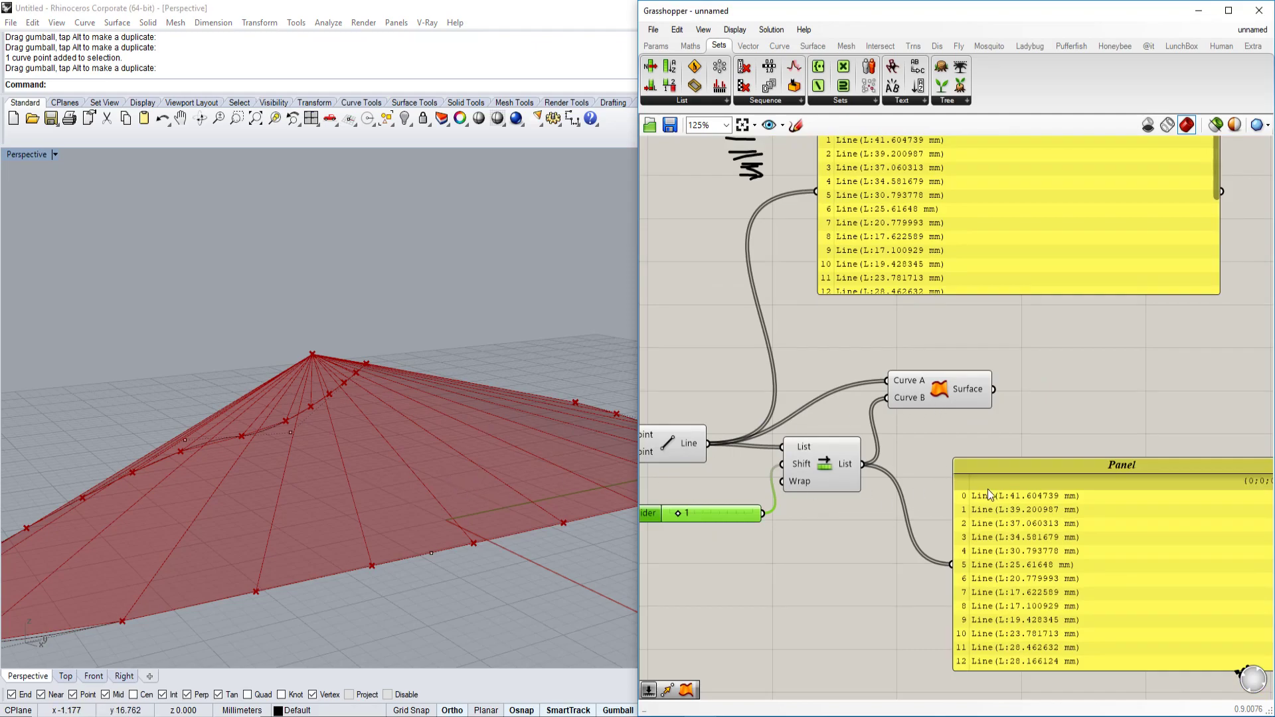
scroll(987, 440, up, 3)
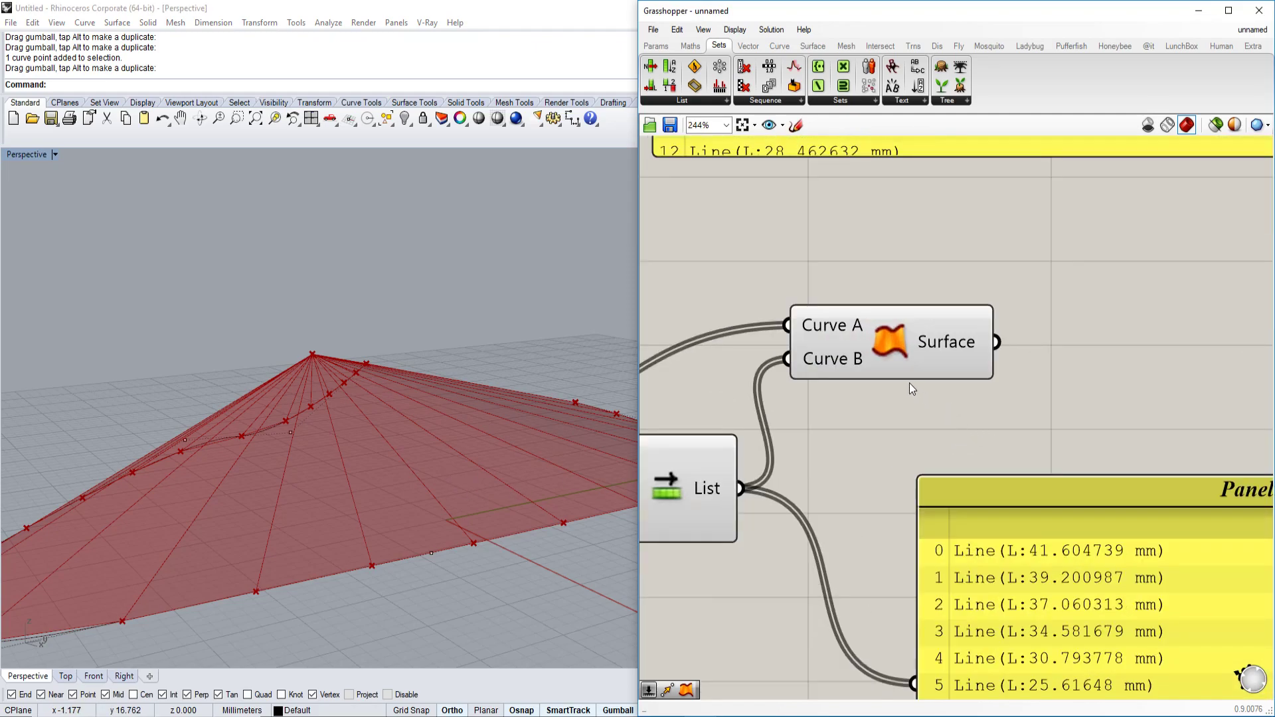
scroll(911, 384, down, 2)
click(966, 350)
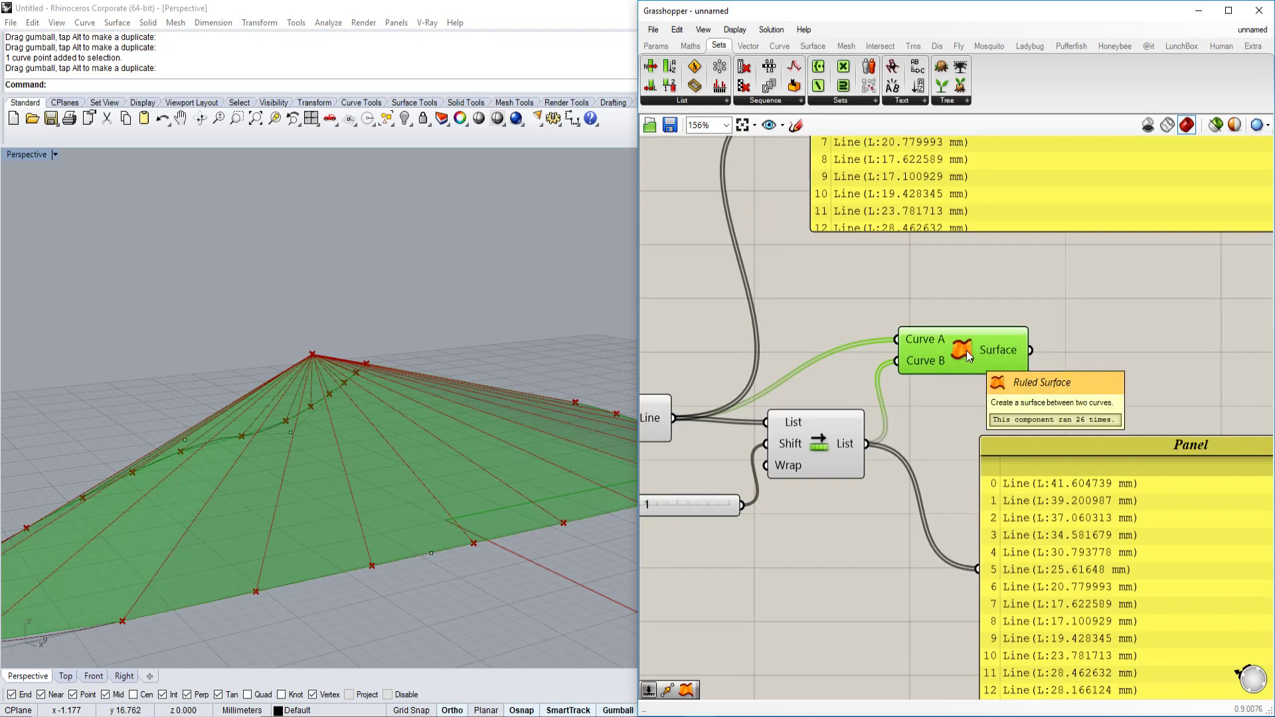
Bake the Ruled Surface output into Rhino with Group set to 'Yes, please'.
right_click(967, 350)
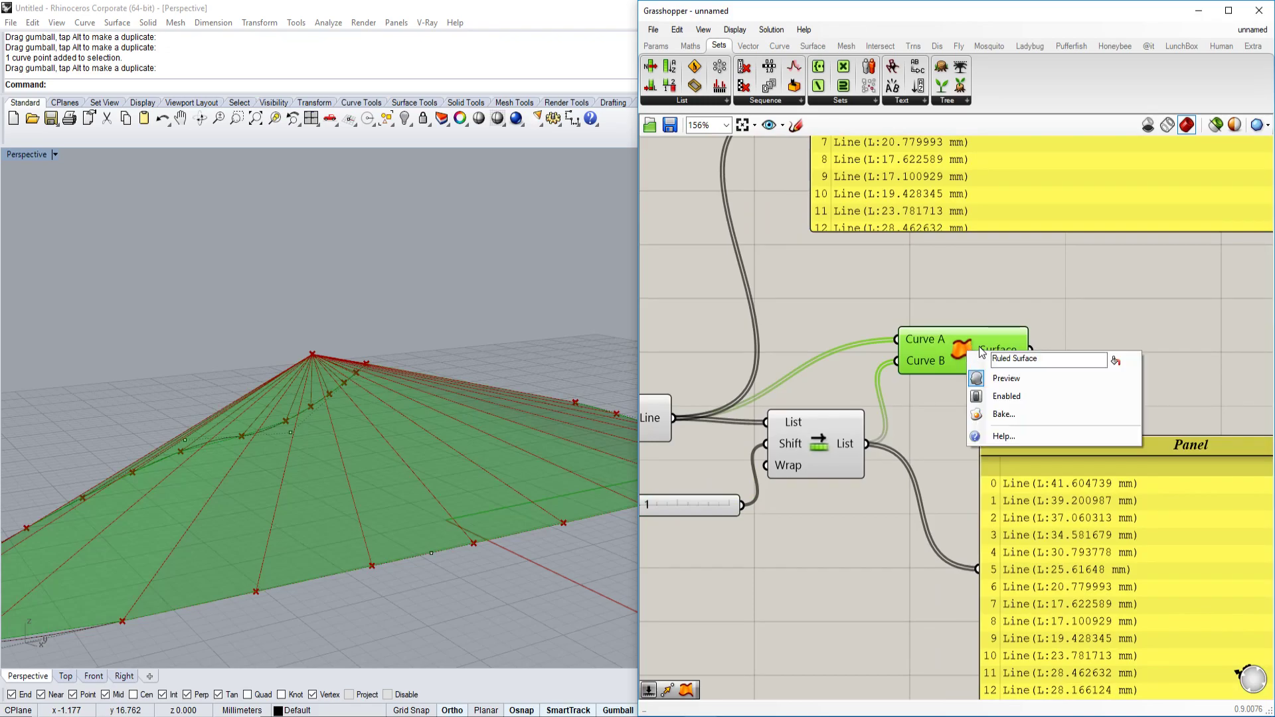
click(1020, 414)
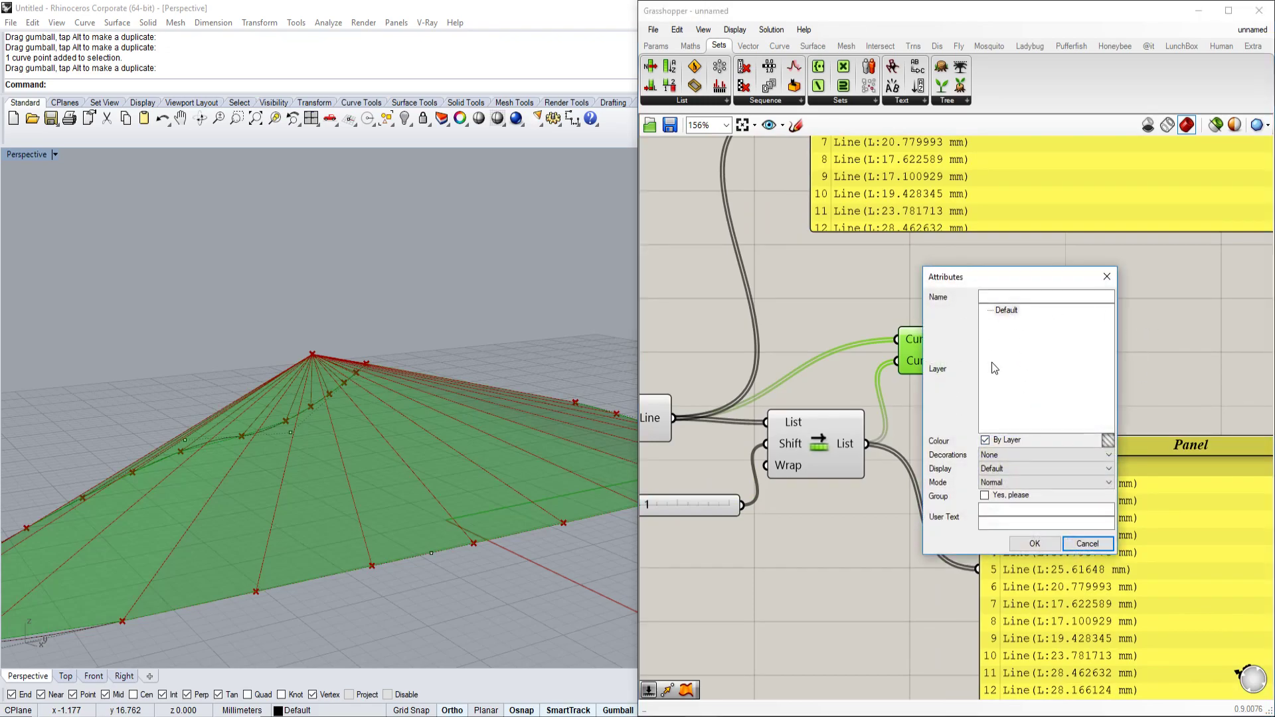
click(1074, 508)
click(1002, 496)
click(1035, 544)
Select the baked surface group, then clear the selection and orbit around the baked fan.
scroll(540, 476, up, 4)
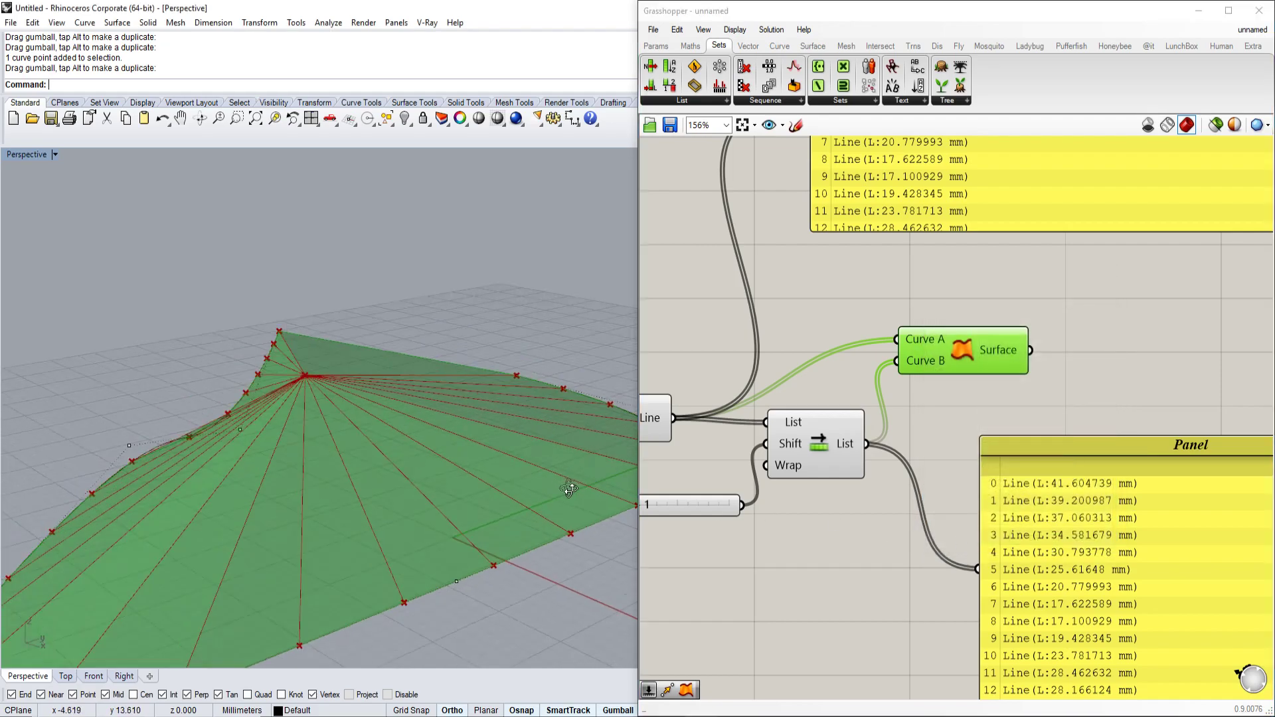
right_click(967, 343)
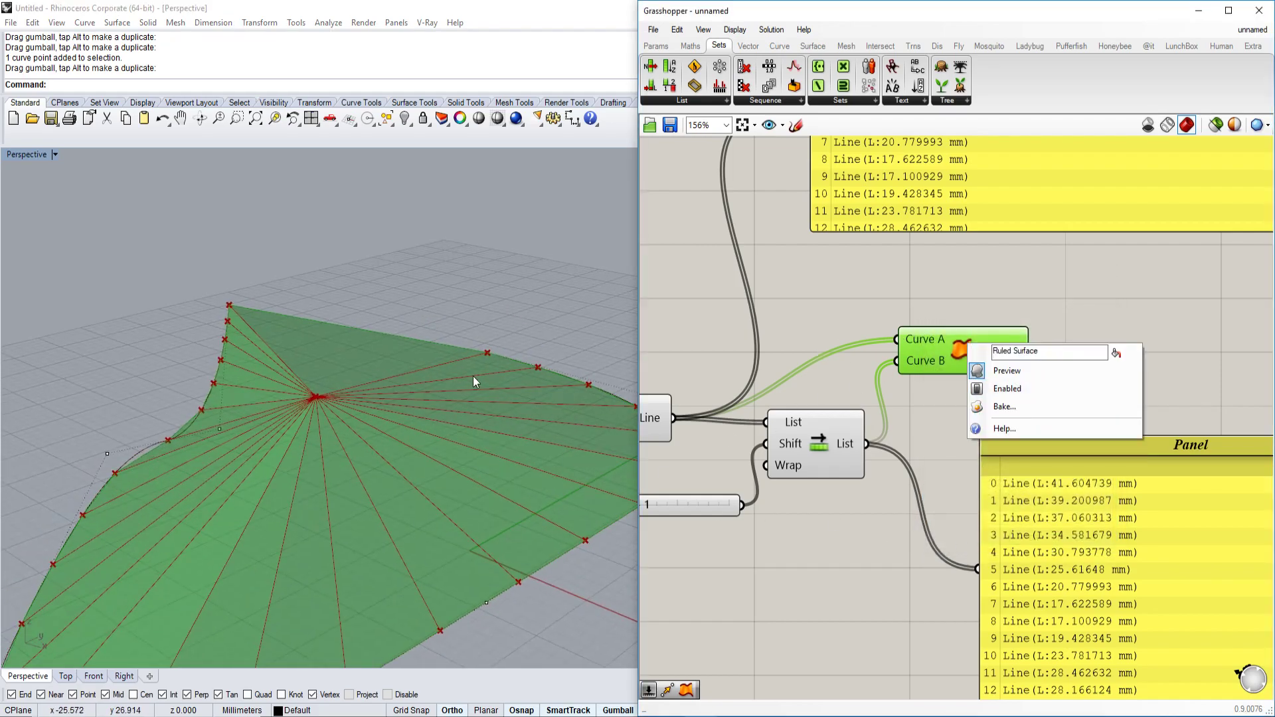
click(996, 394)
click(548, 264)
right_drag(548, 265, 485, 304)
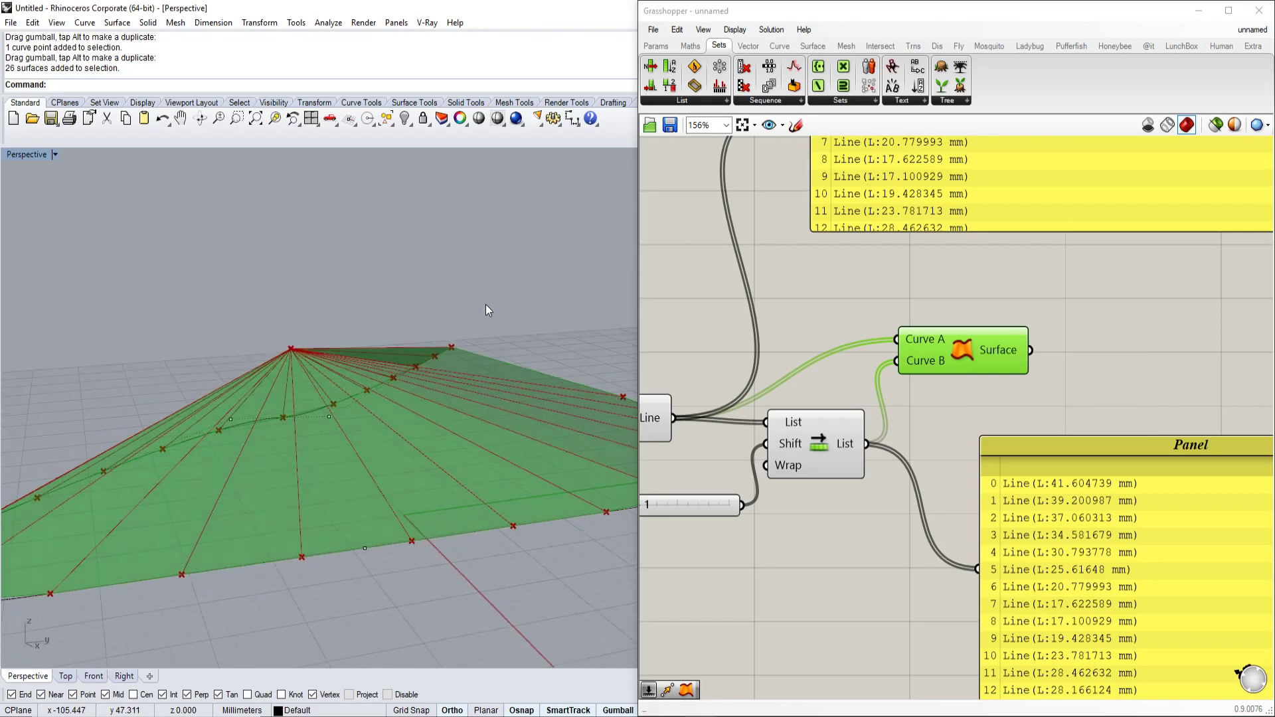
Window-select every component in the Grasshopper definition.
click(22, 158)
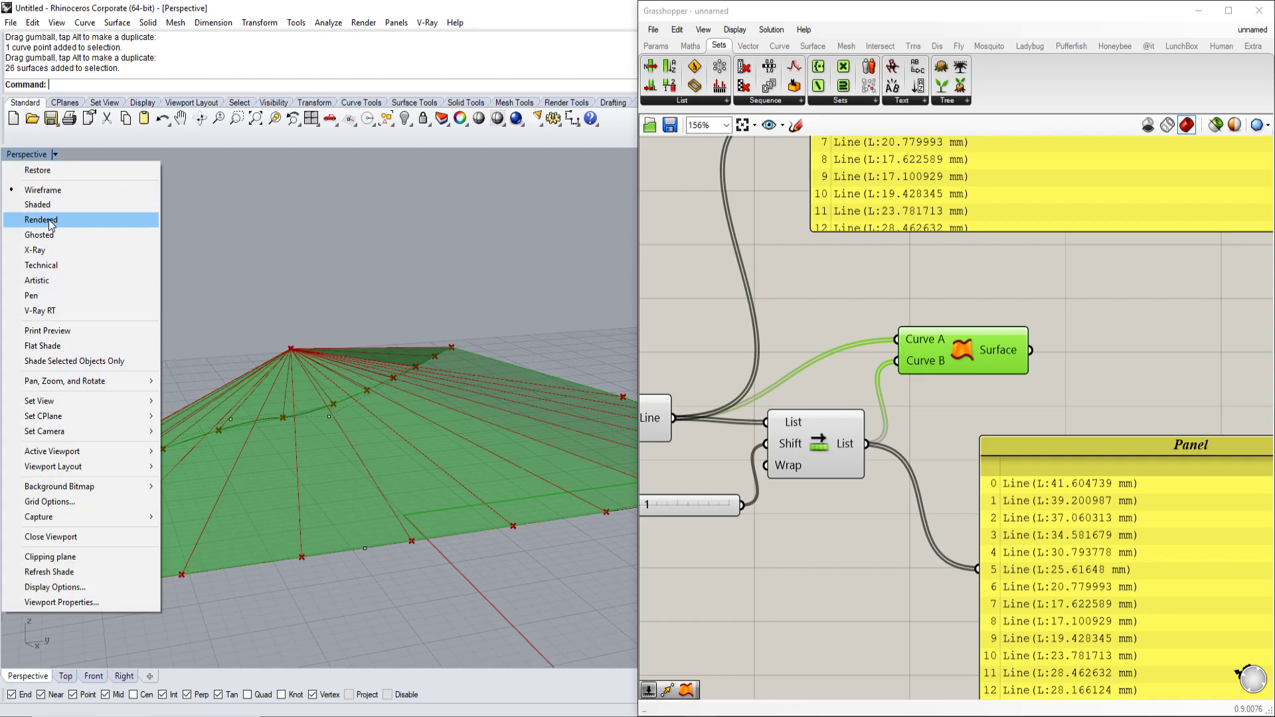
click(962, 294)
scroll(962, 294, down, 5)
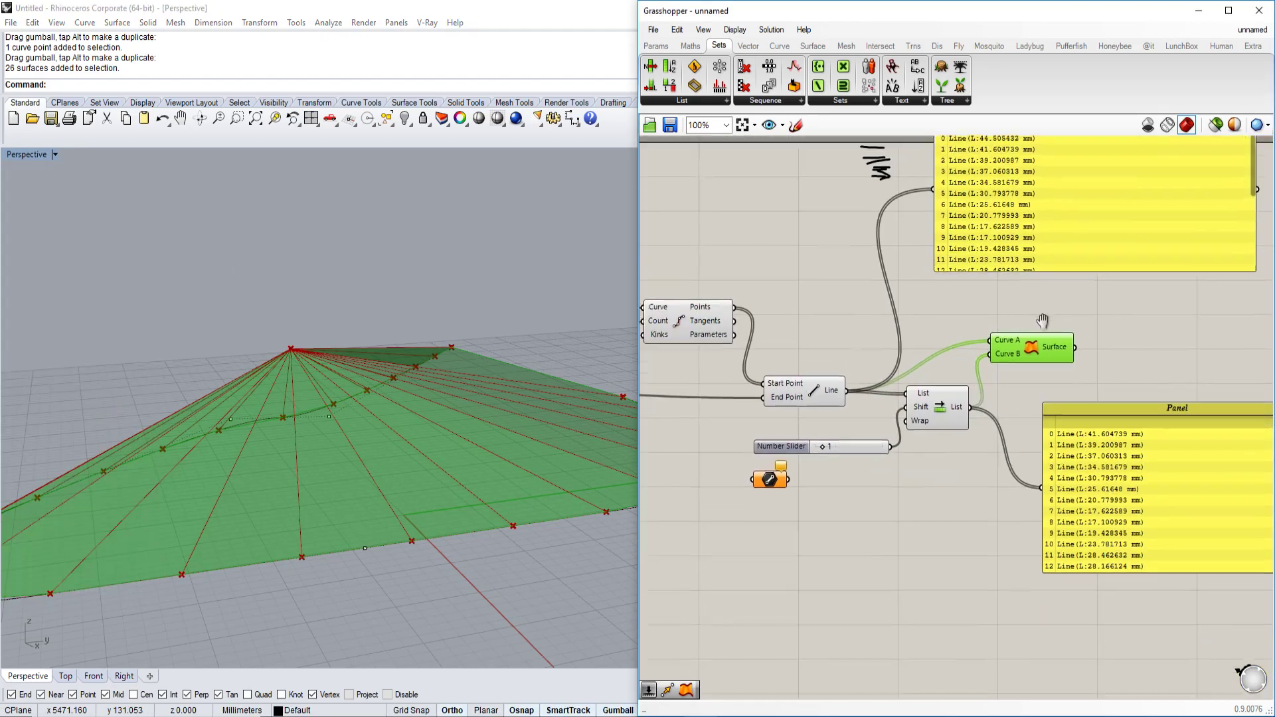
scroll(1114, 516, up, 1)
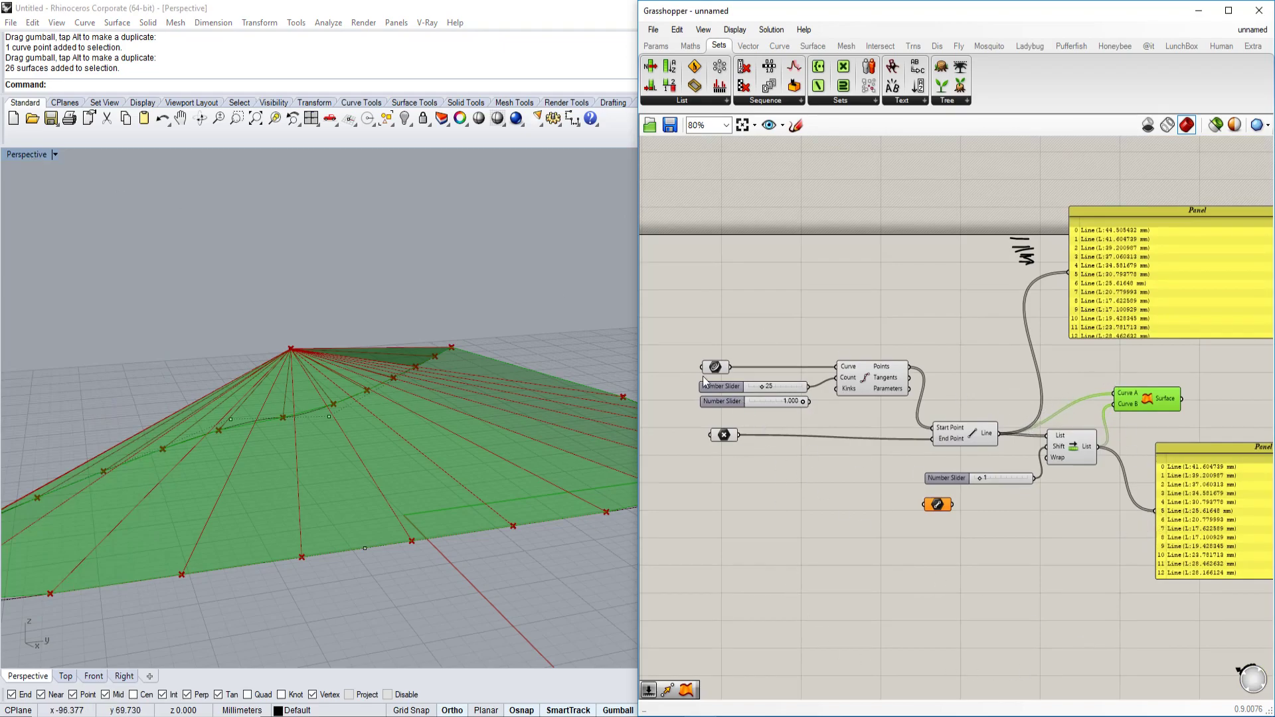
drag(681, 256, 1173, 597)
click(1131, 559)
drag(657, 255, 1217, 611)
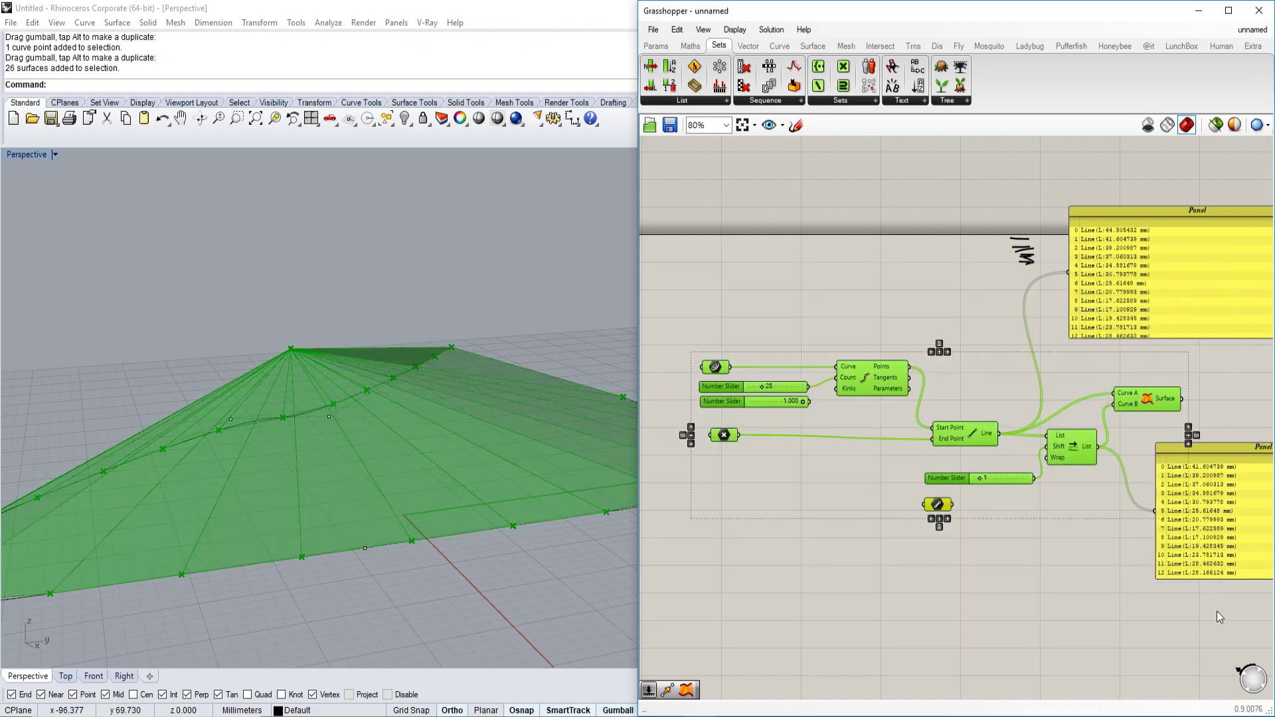
Disable Preview for all selected components from the radial menu, leaving only curves in Rhino.
middle_click(1152, 397)
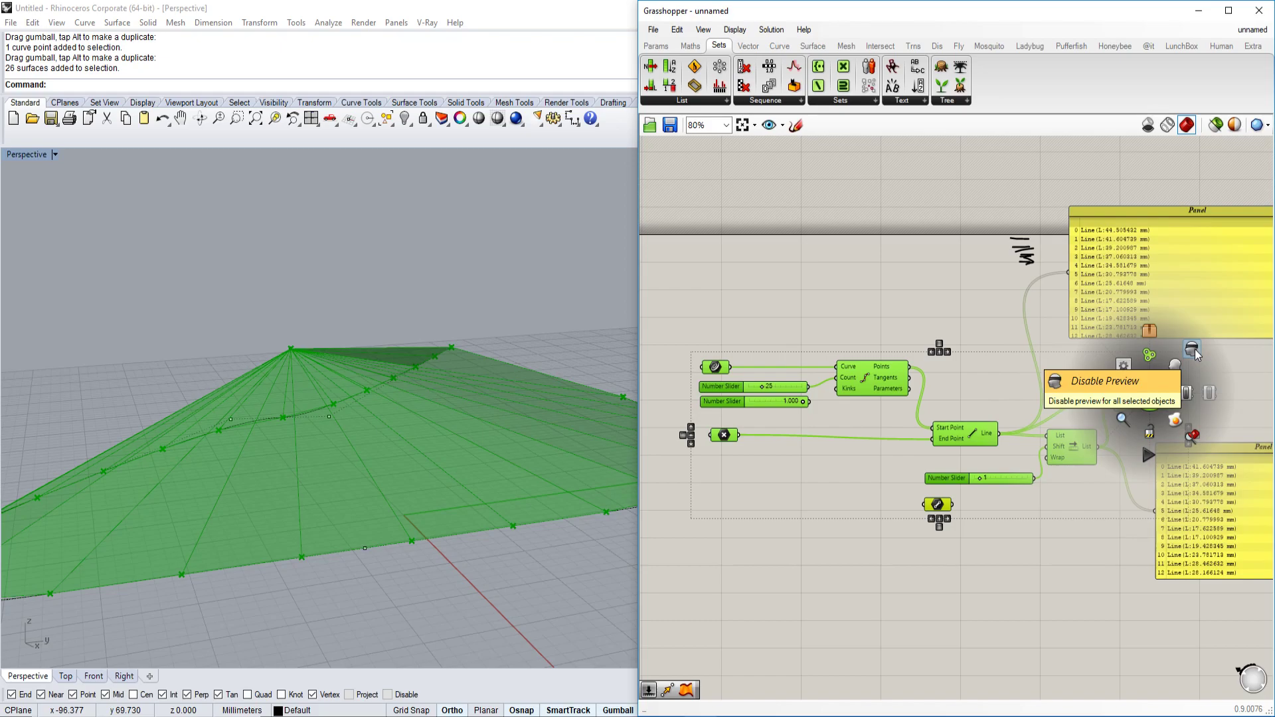
click(1193, 349)
click(1049, 505)
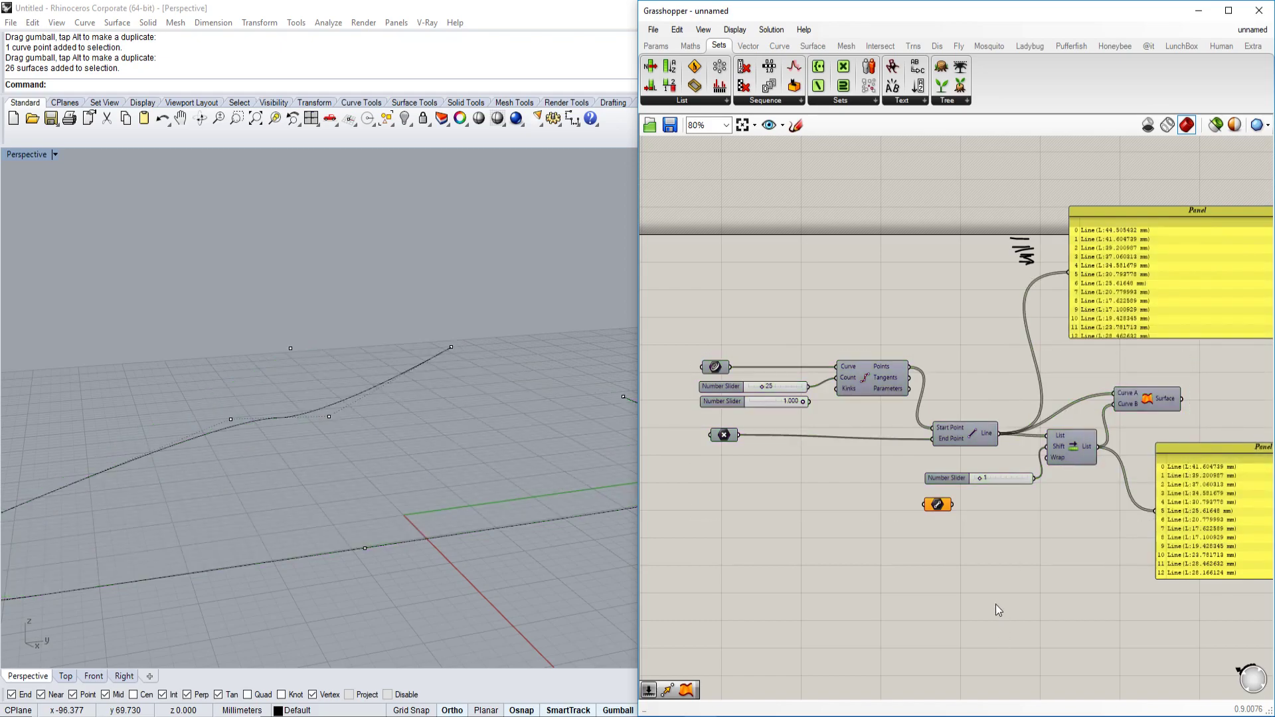
right_drag(417, 508, 451, 524)
click(1004, 469)
scroll(1016, 473, up, 3)
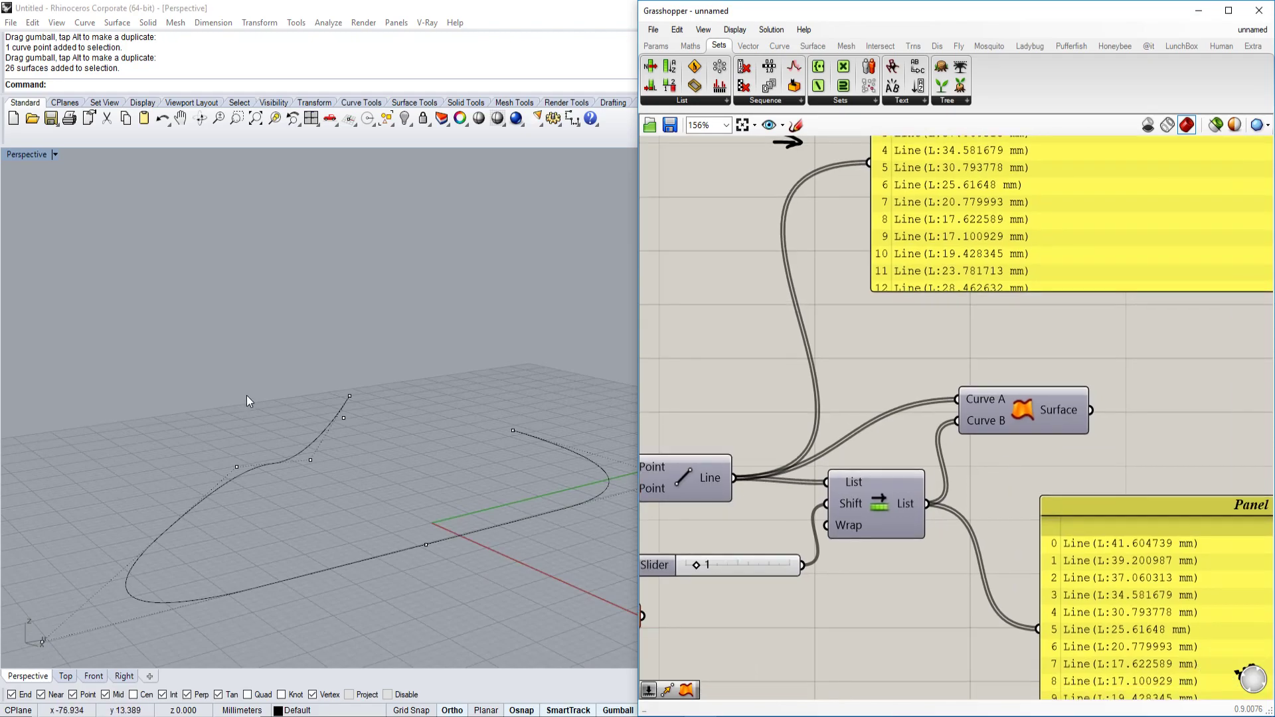
click(55, 154)
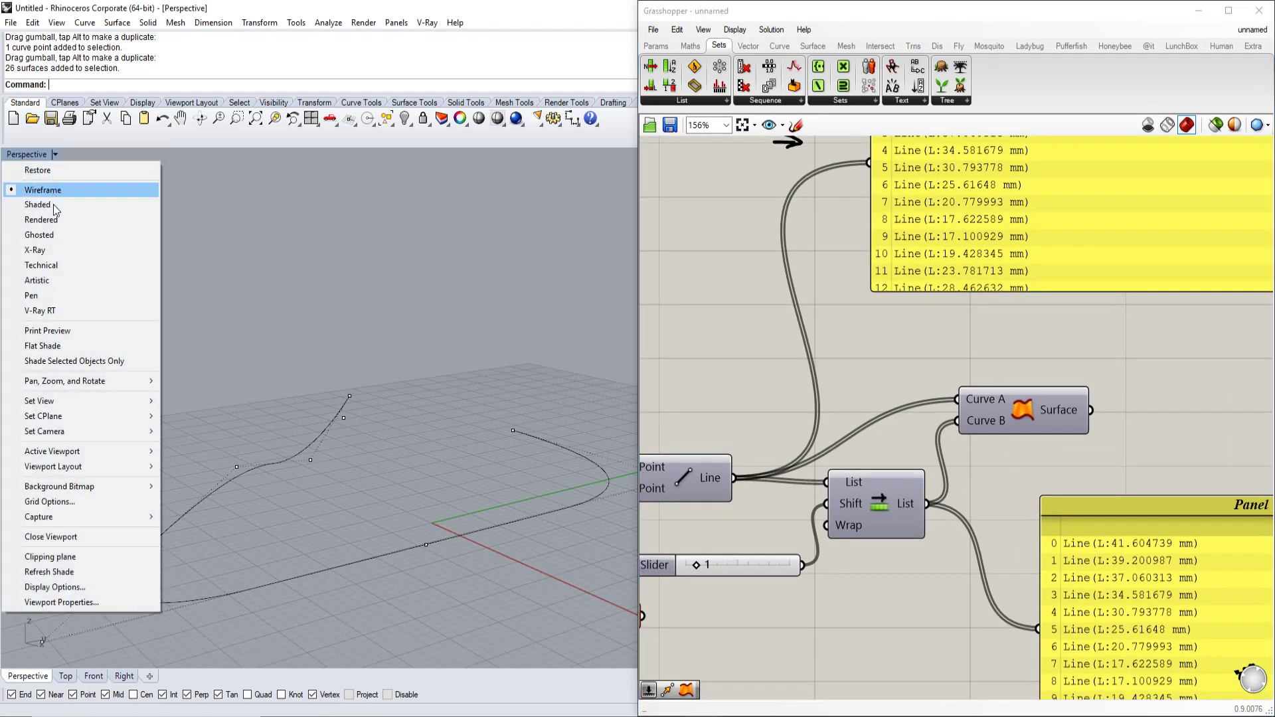
Set the Perspective viewport to Rendered and orbit in to inspect the shaded fan surfaces.
click(50, 220)
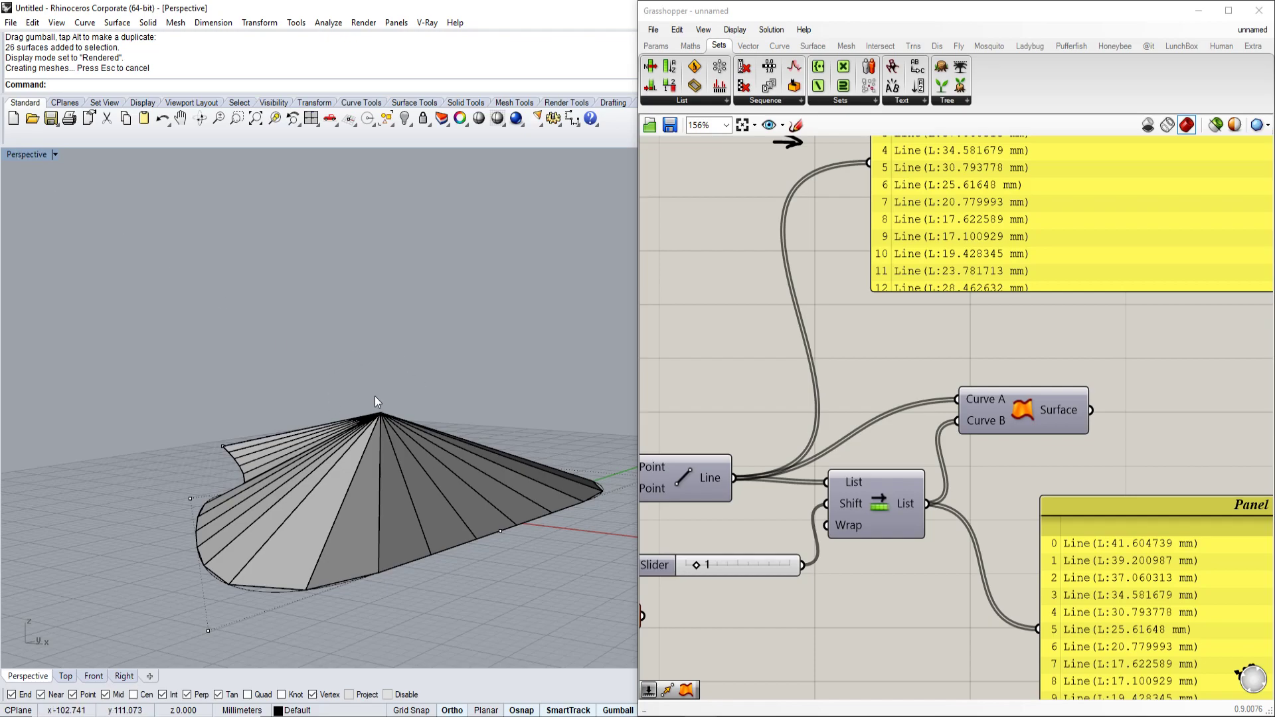
right_drag(421, 337, 352, 403)
scroll(384, 397, up, 5)
scroll(366, 396, down, 3)
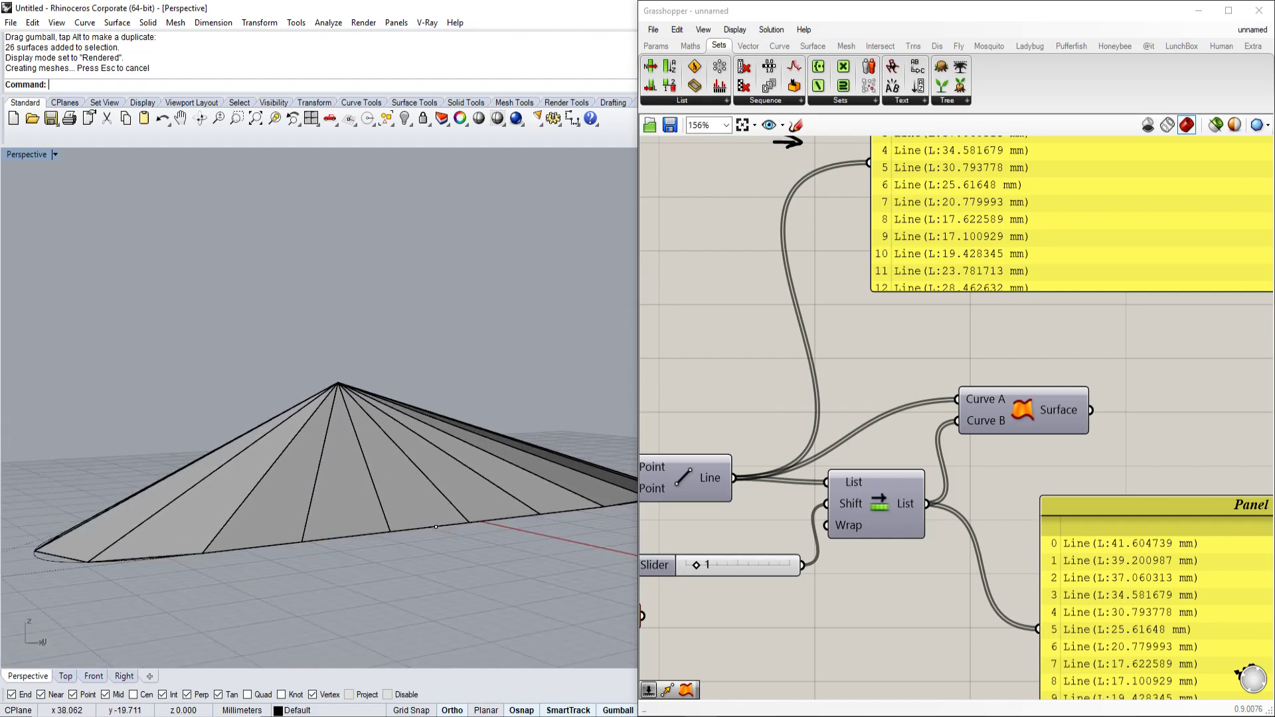
right_drag(400, 360, 432, 443)
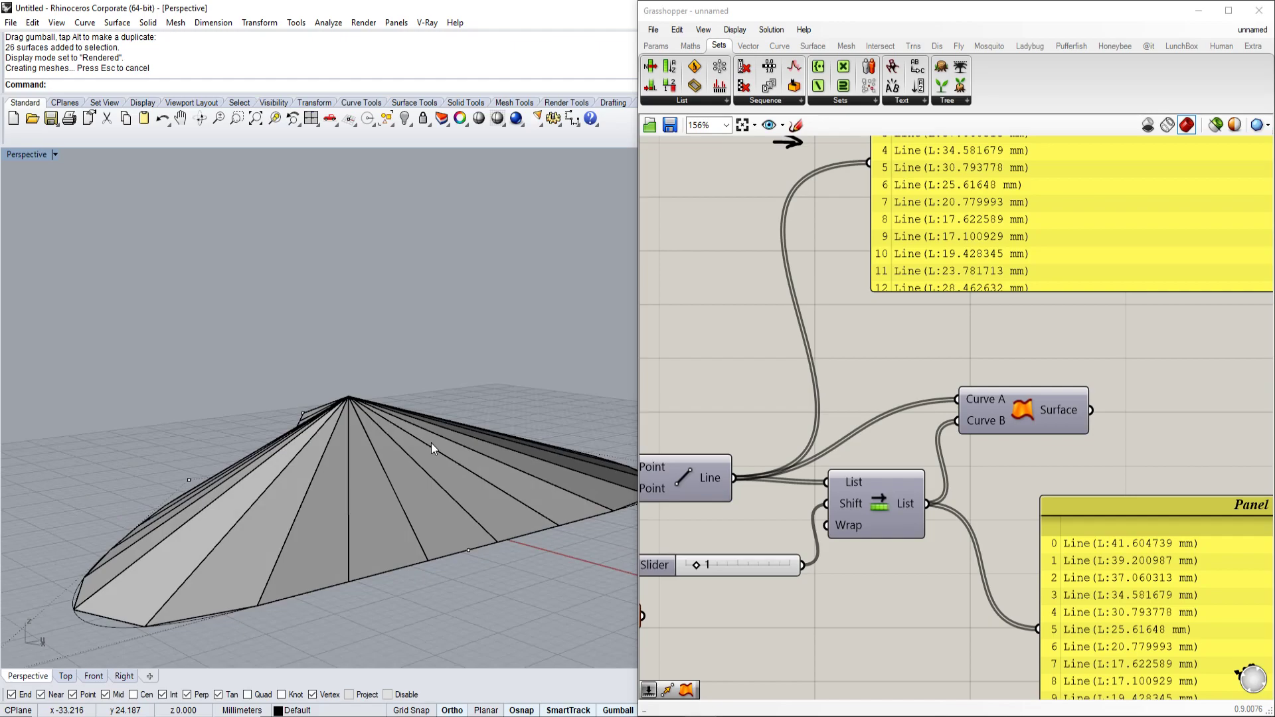
scroll(922, 391, down, 3)
scroll(934, 405, up, 5)
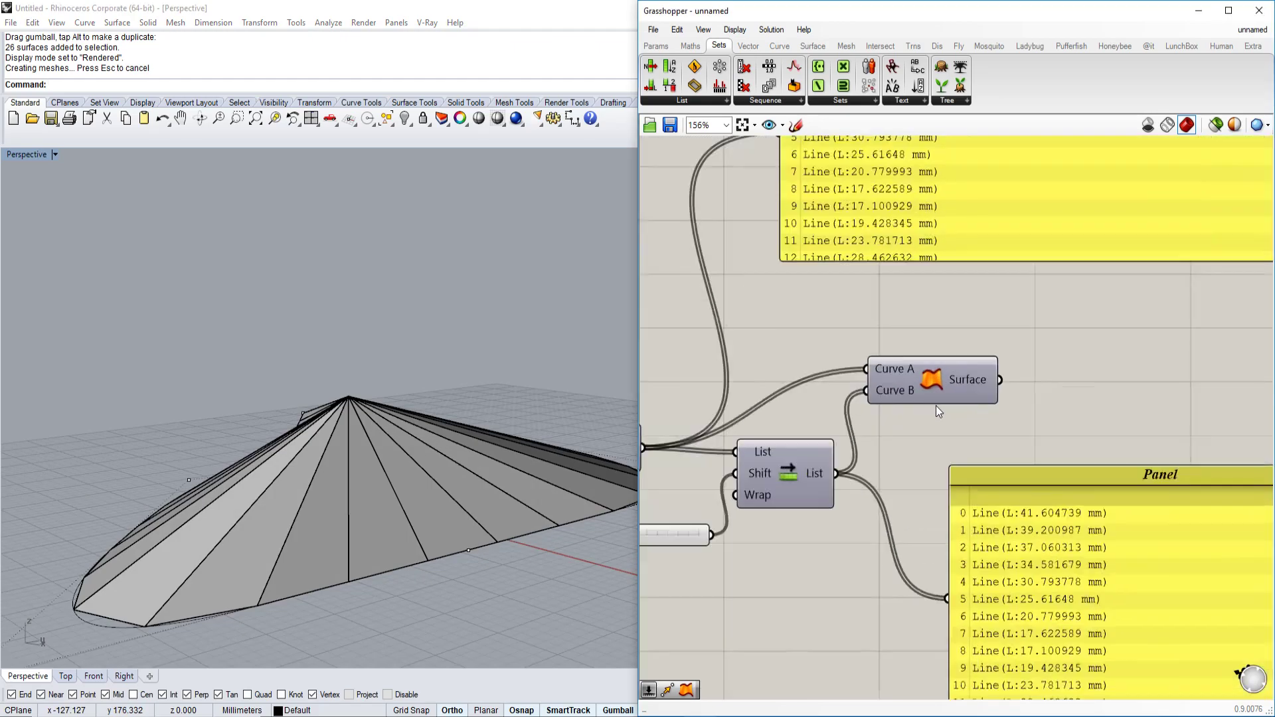
scroll(938, 415, down, 3)
scroll(916, 389, up, 5)
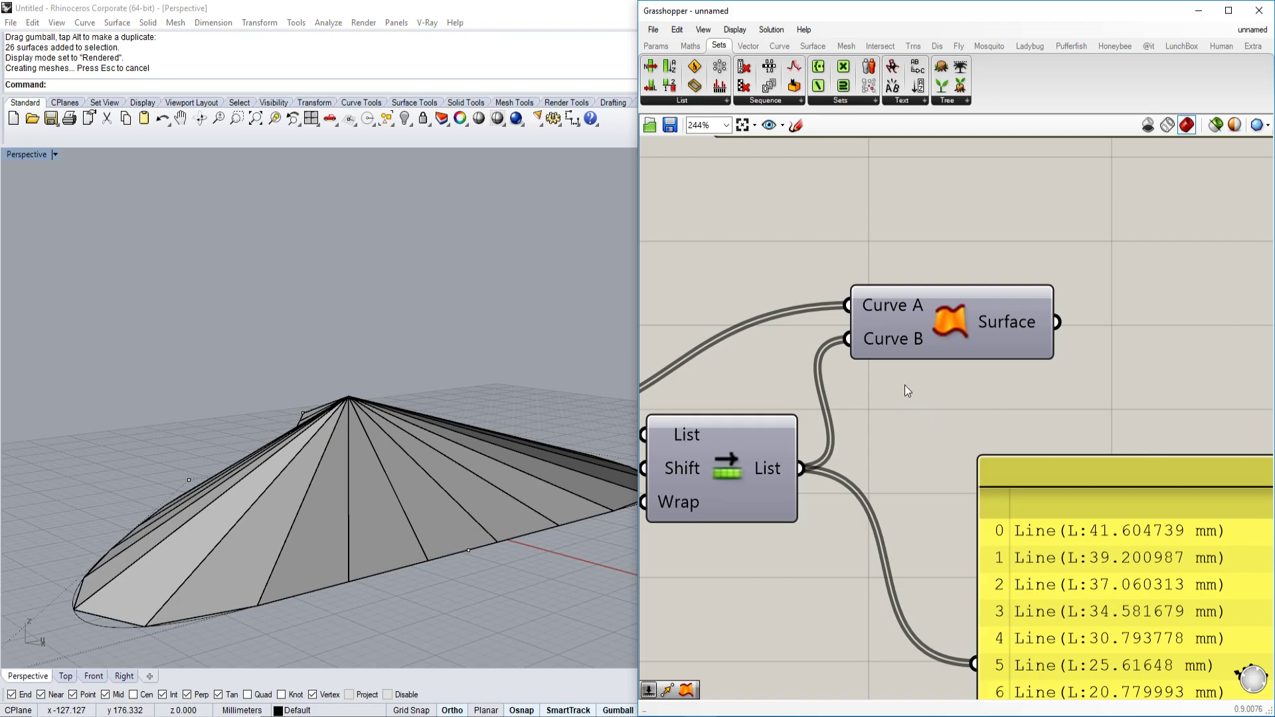
right_drag(548, 459, 496, 489)
scroll(521, 482, down, 3)
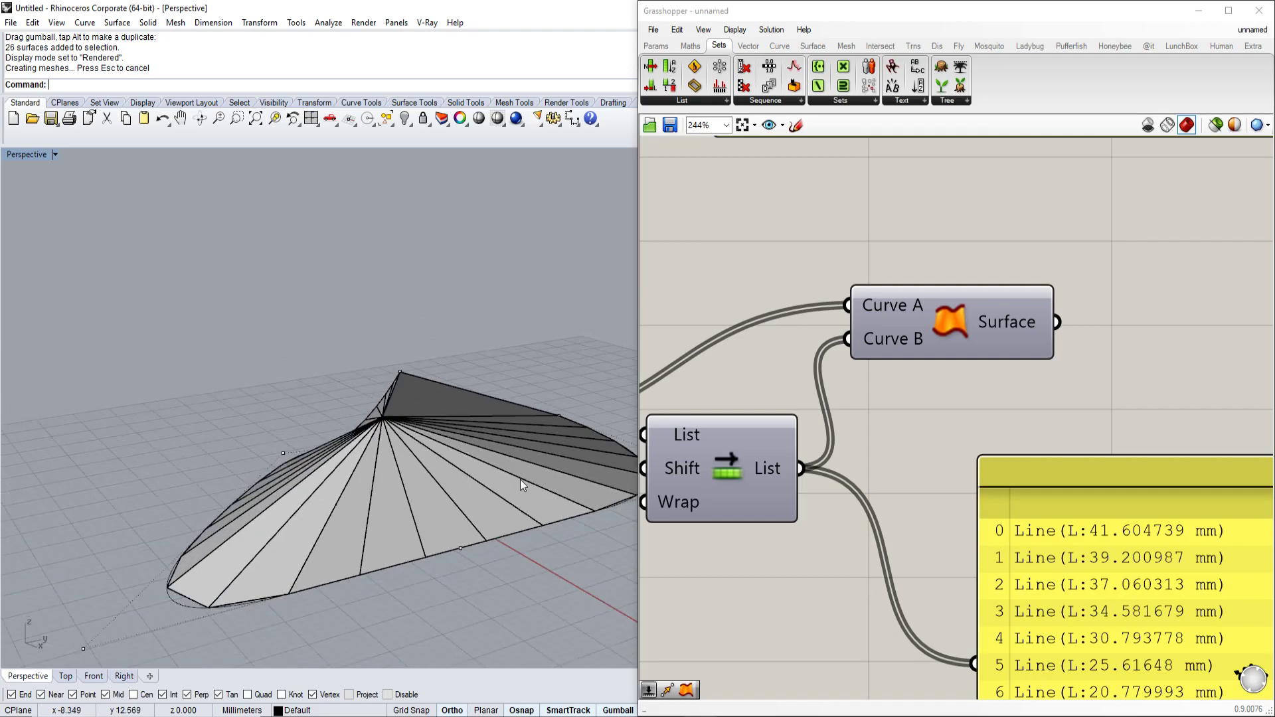
scroll(968, 416, down, 2)
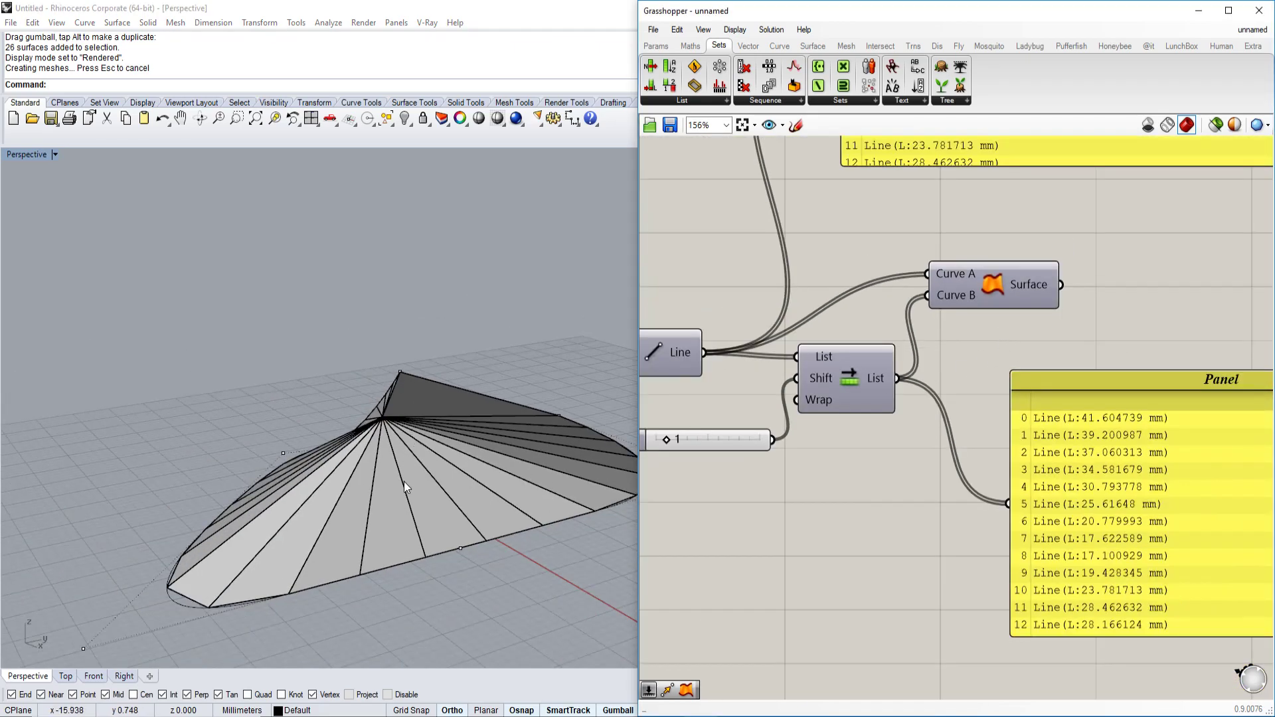
scroll(393, 525, up, 3)
Select all the baked fan surfaces and ungroup them.
key(ctrl+a)
right_drag(393, 525, 421, 437)
key(Escape)
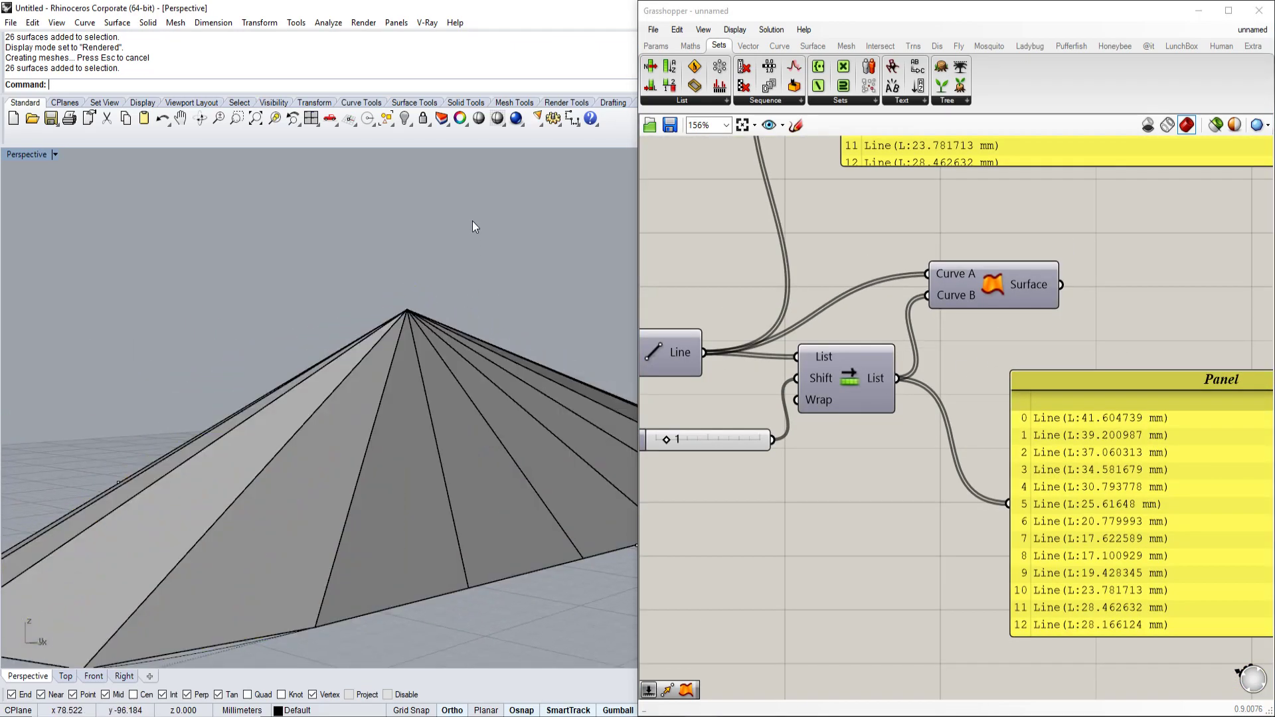
right_drag(472, 218, 432, 415)
key(ctrl+a)
text(ungroup)
key(Return)
key(Escape)
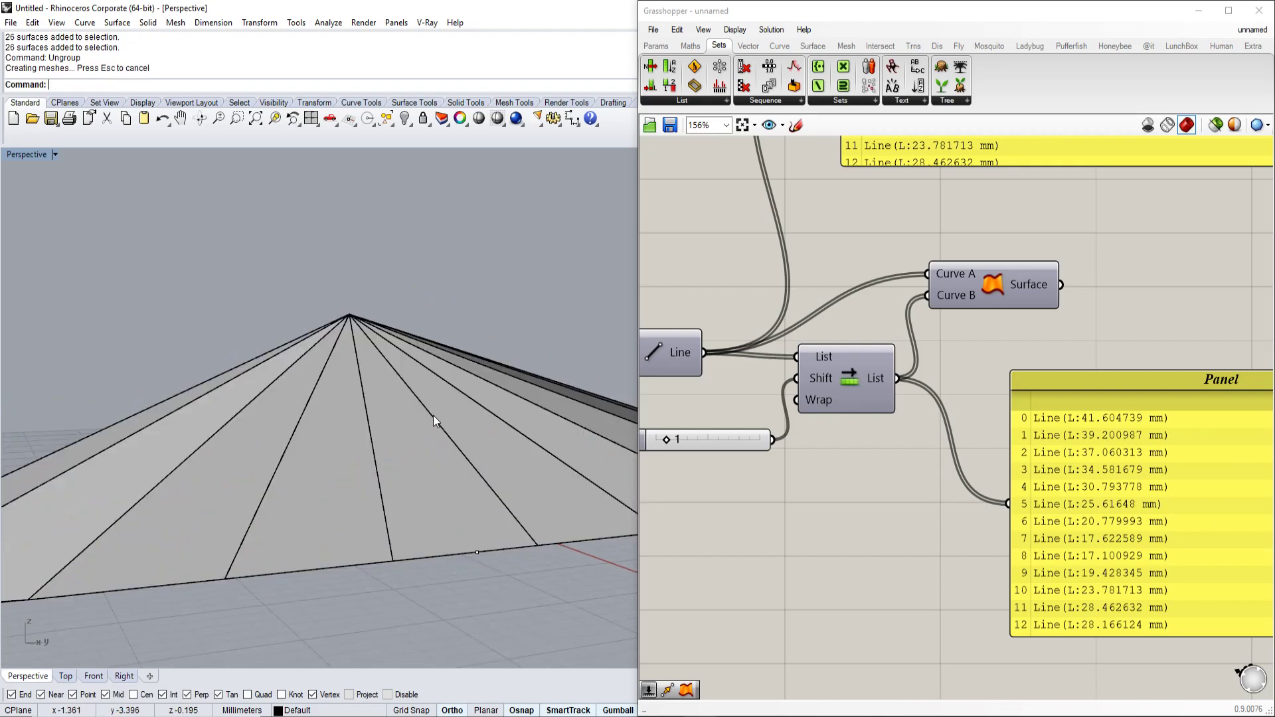
Delete two of the old fan surfaces.
click(363, 480)
key(Delete)
right_drag(443, 476, 450, 496)
click(532, 487)
key(Delete)
right_drag(533, 487, 371, 361)
Drag the apex point down and turn the Ruled Surface preview back on.
click(365, 354)
right_drag(481, 388, 439, 313)
drag(396, 296, 371, 428)
right_drag(370, 429, 476, 408)
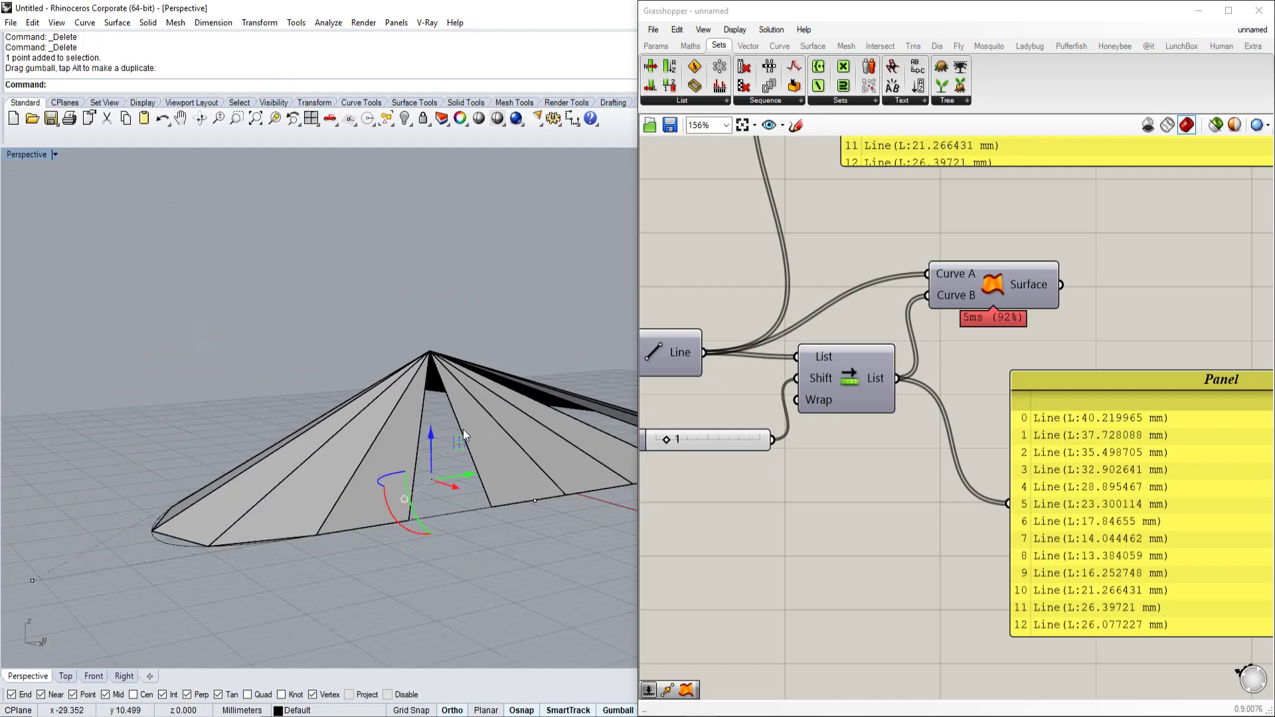
click(994, 287)
right_click(993, 291)
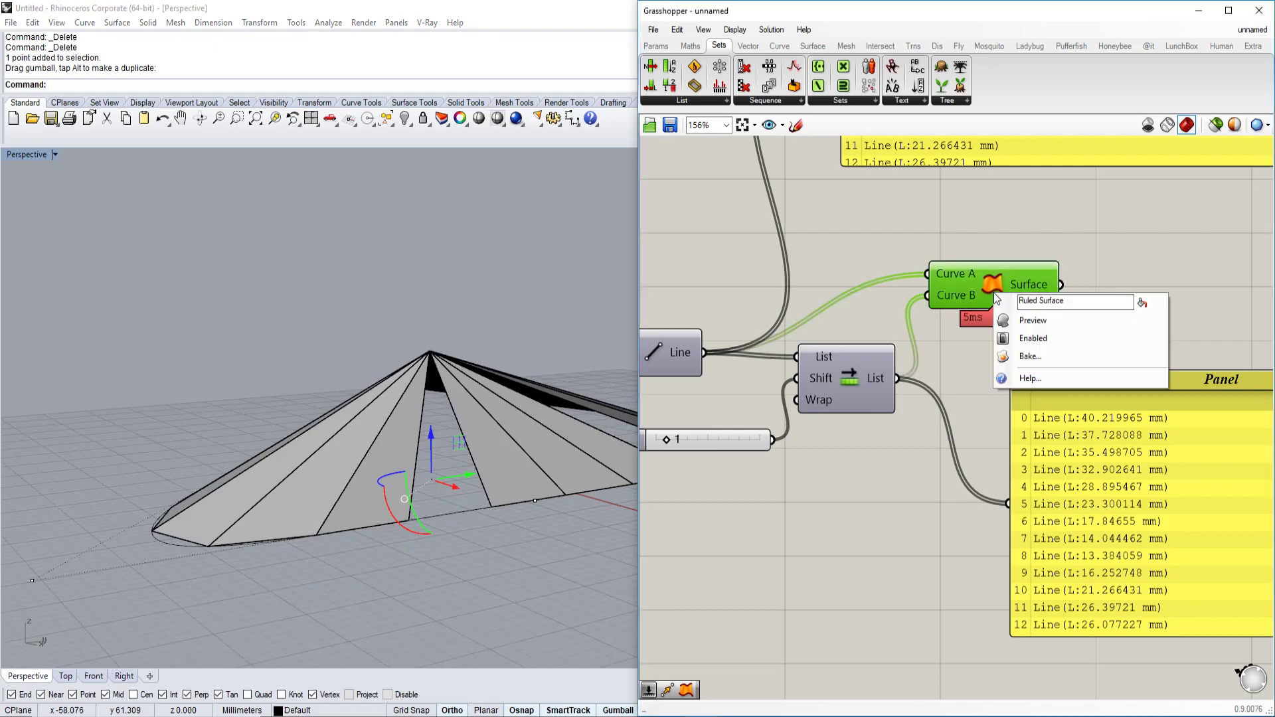
click(1032, 320)
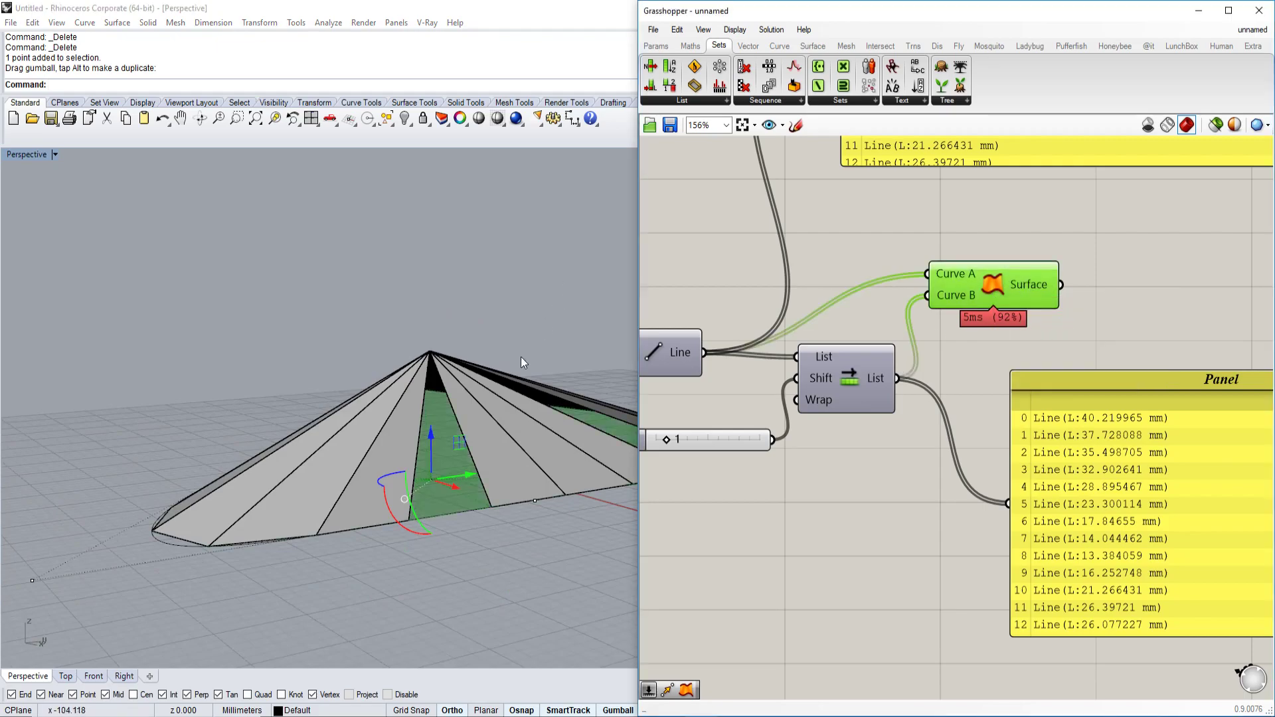
right_drag(528, 358, 440, 413)
drag(417, 405, 414, 485)
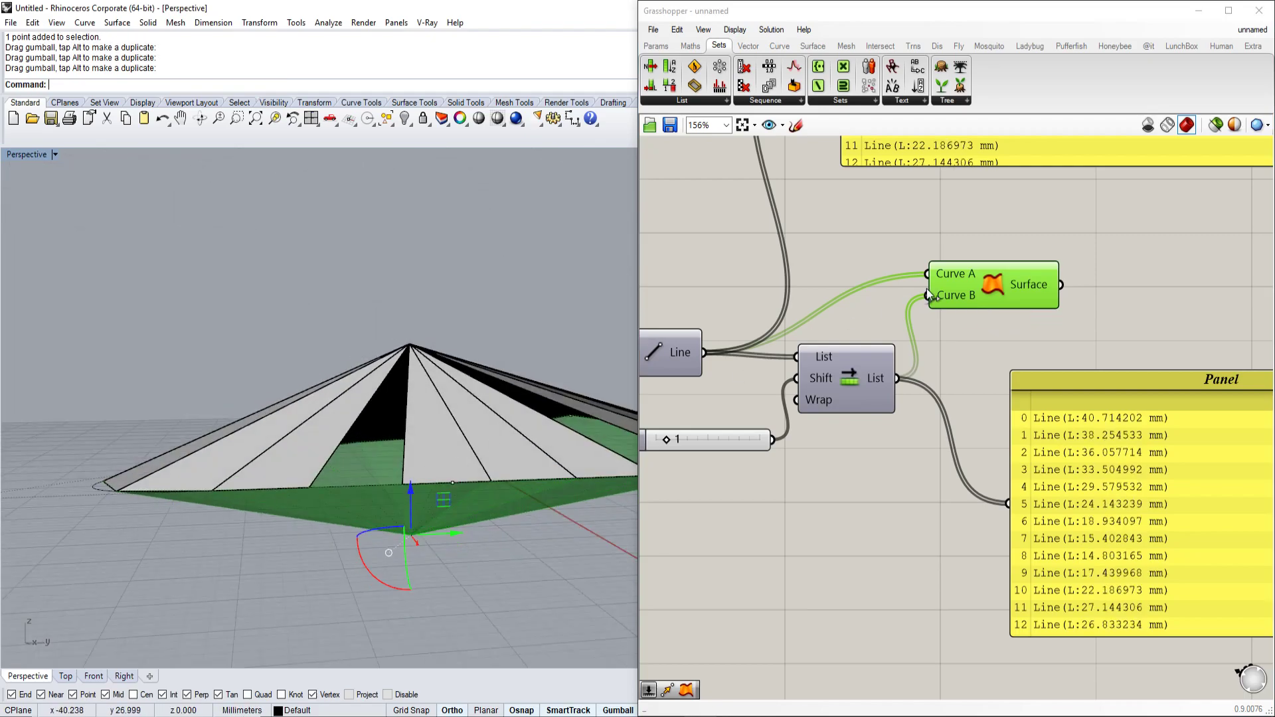
Bake the ruled surfaces, shift the apex left, and bake the reshaped fan again.
right_click(985, 283)
click(1046, 346)
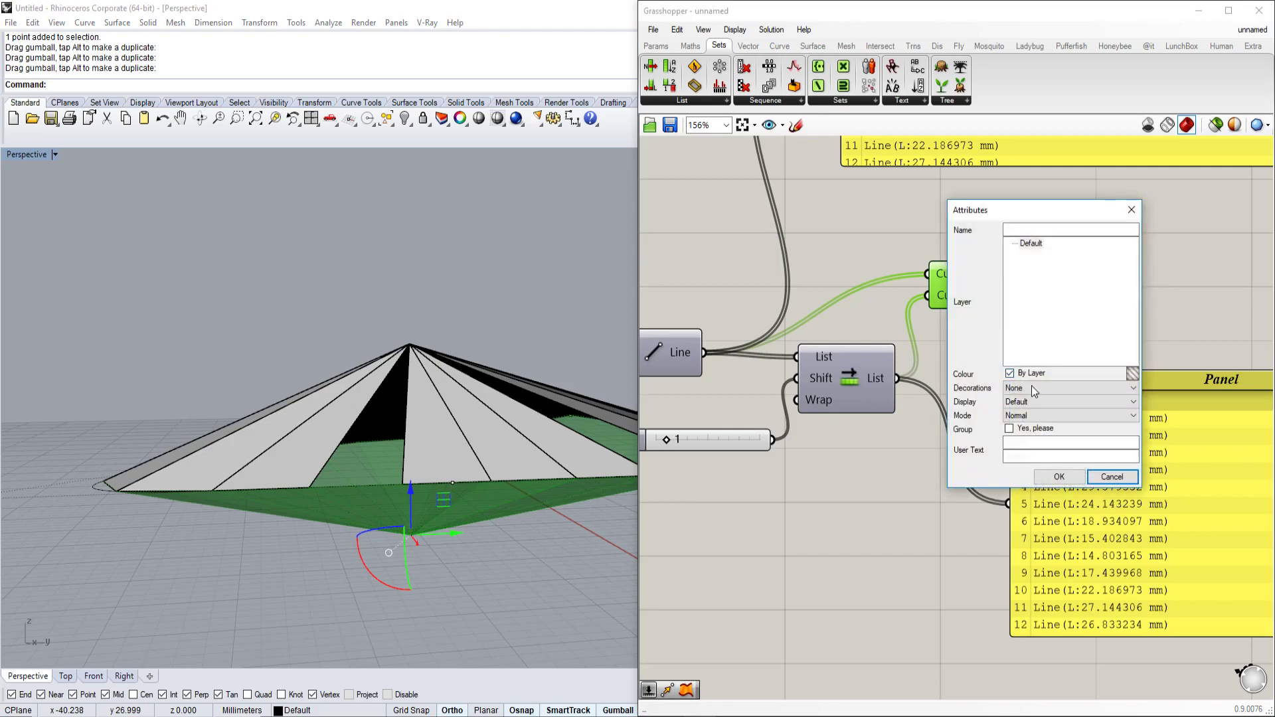
click(1059, 477)
drag(443, 499, 166, 247)
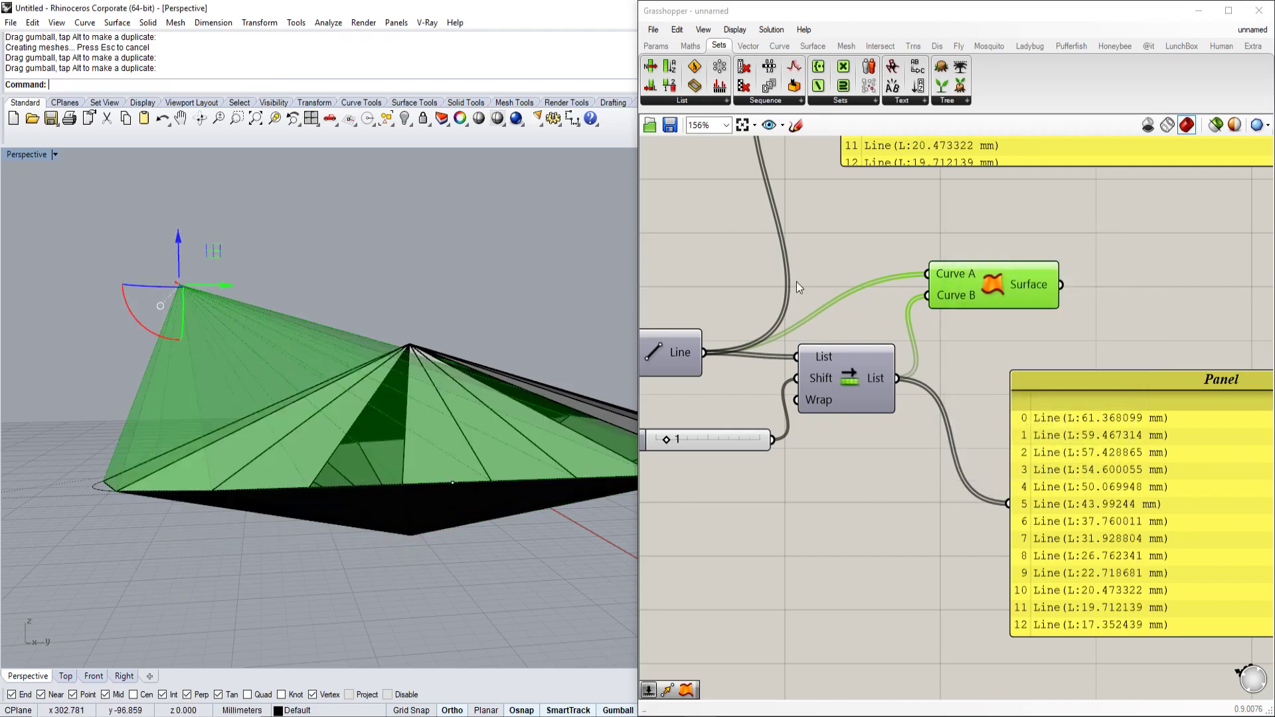
right_click(1010, 273)
click(1050, 344)
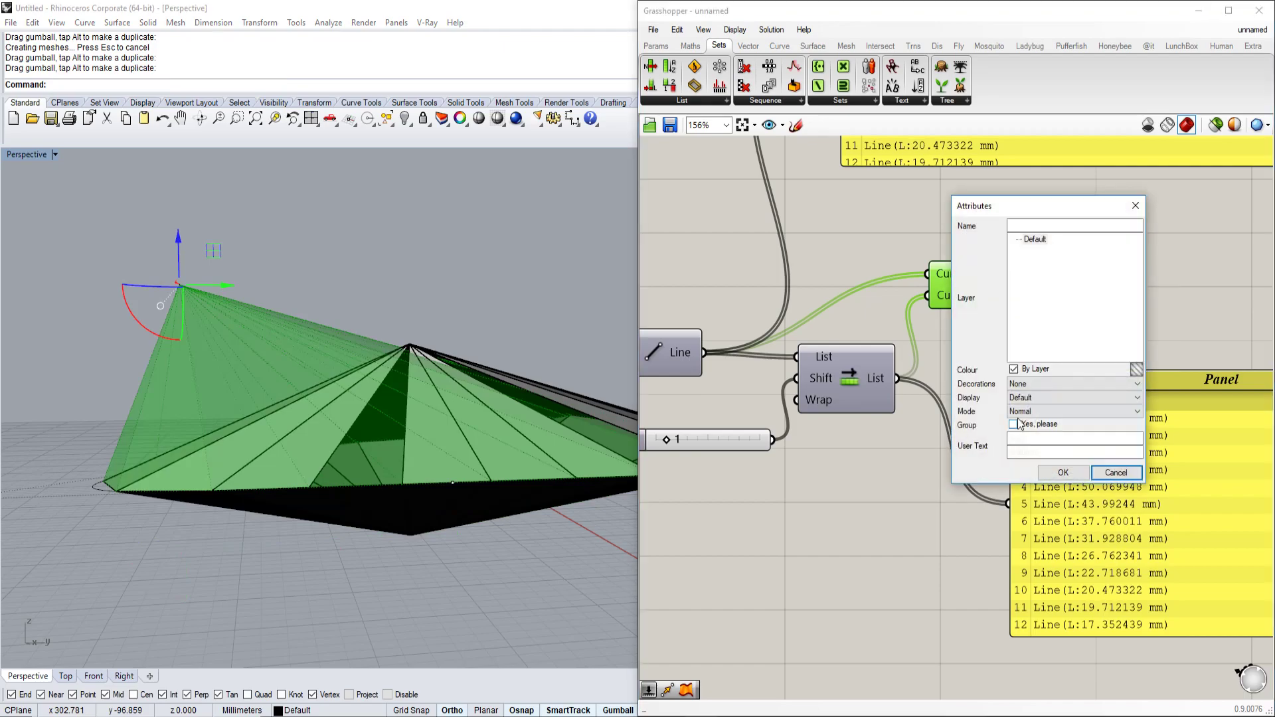
click(1063, 472)
Group the 26 new surfaces, hide the Ruled Surface preview, and minimize Grasshopper.
drag(592, 589, 349, 520)
text(Group)
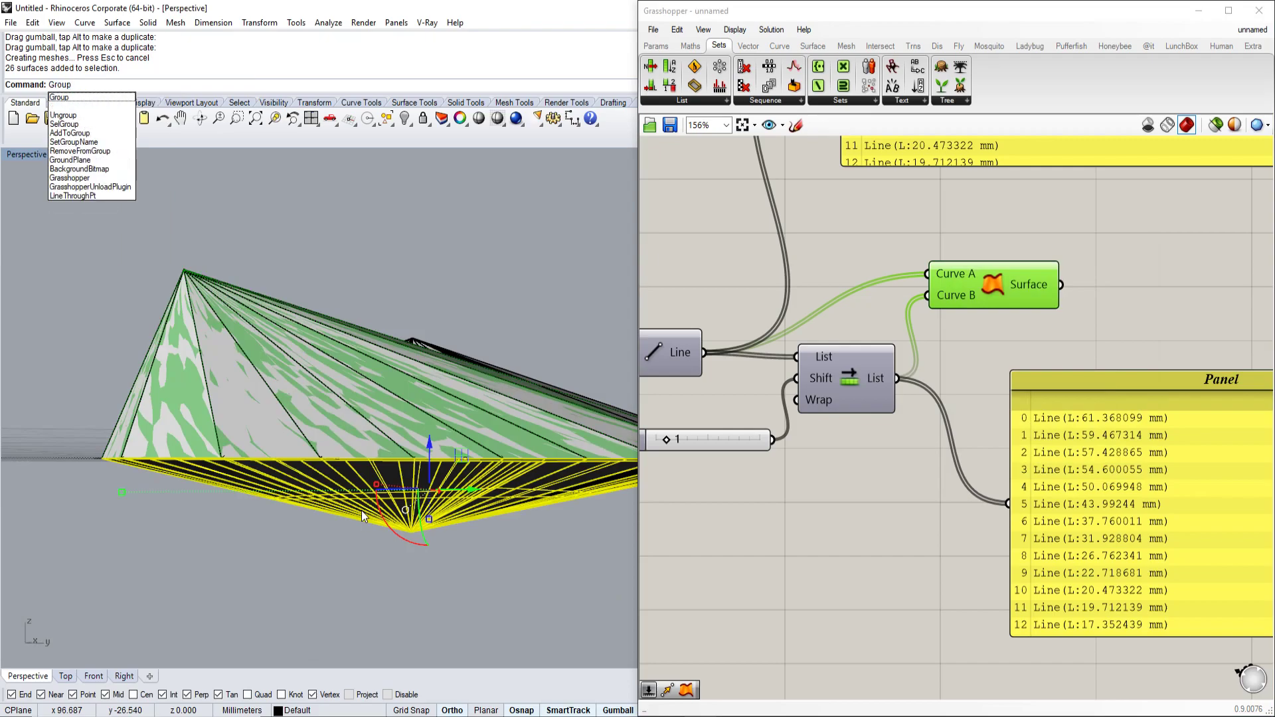
key(Return)
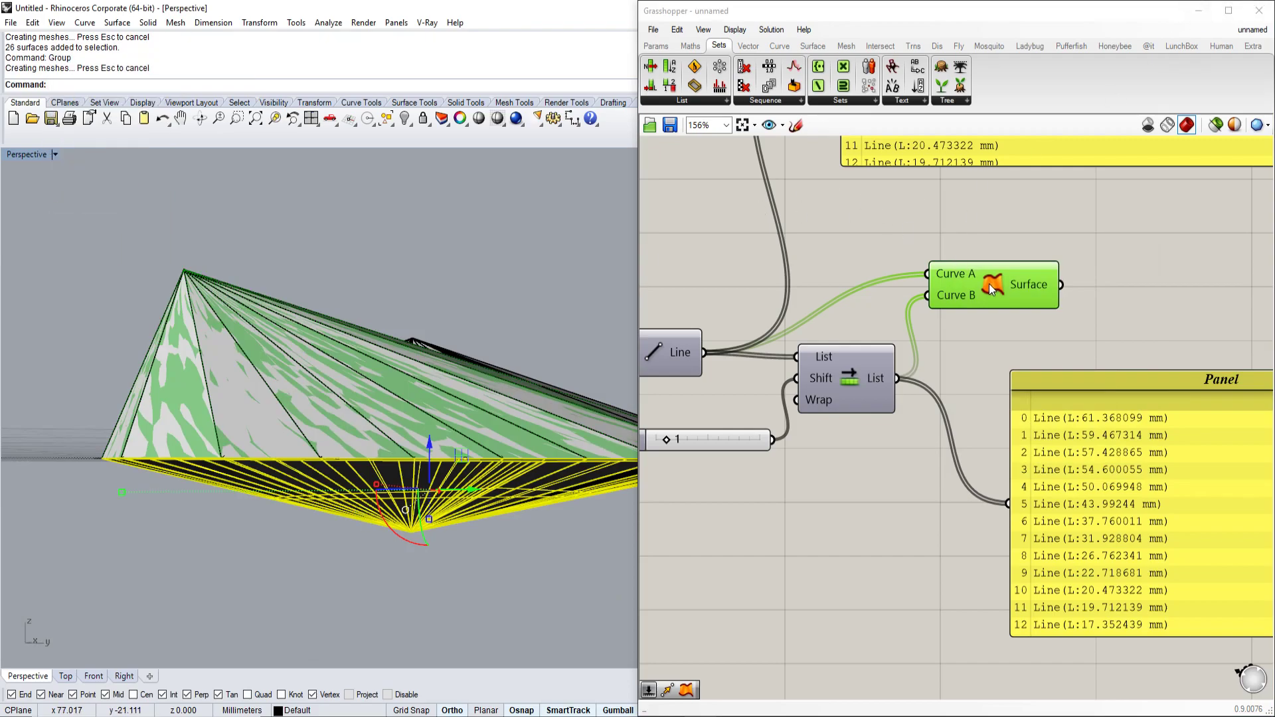
right_click(989, 284)
click(1034, 309)
click(1198, 11)
right_drag(962, 332, 1070, 261)
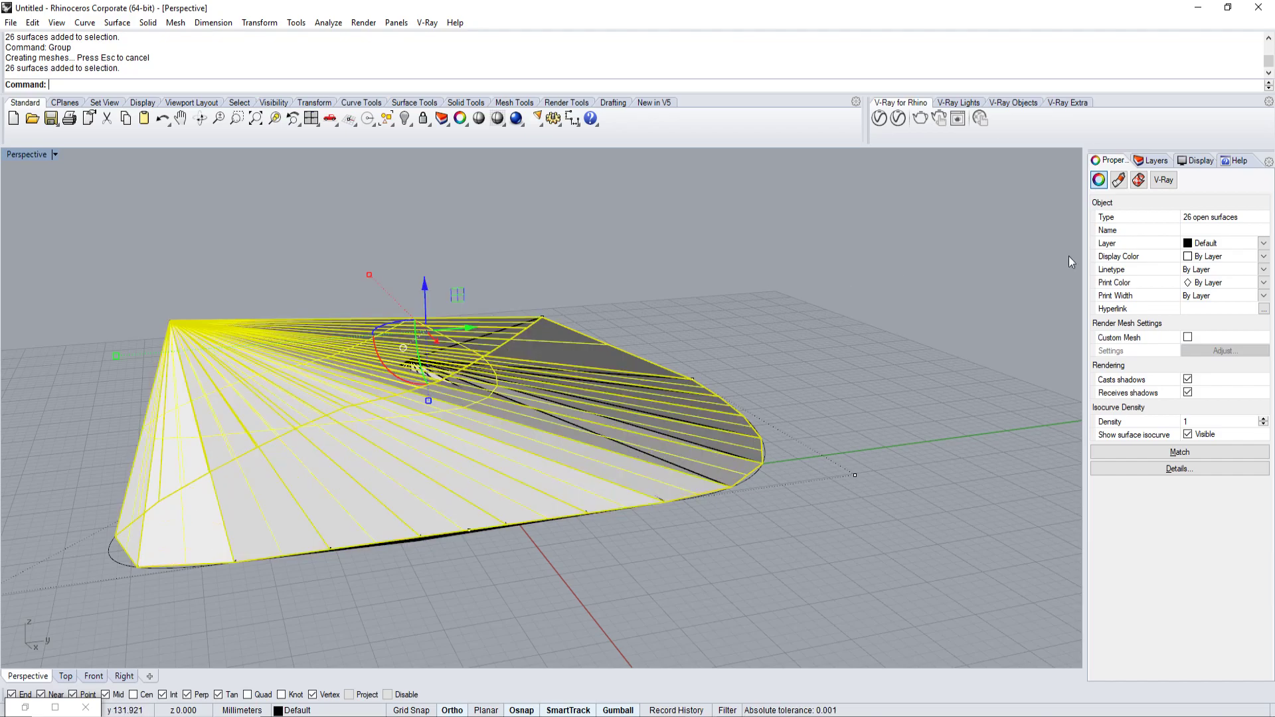
Add new layers, put the 26 selected surfaces on Layer 04, and toggle its visibility.
click(1155, 161)
click(1093, 175)
click(1093, 176)
click(1094, 176)
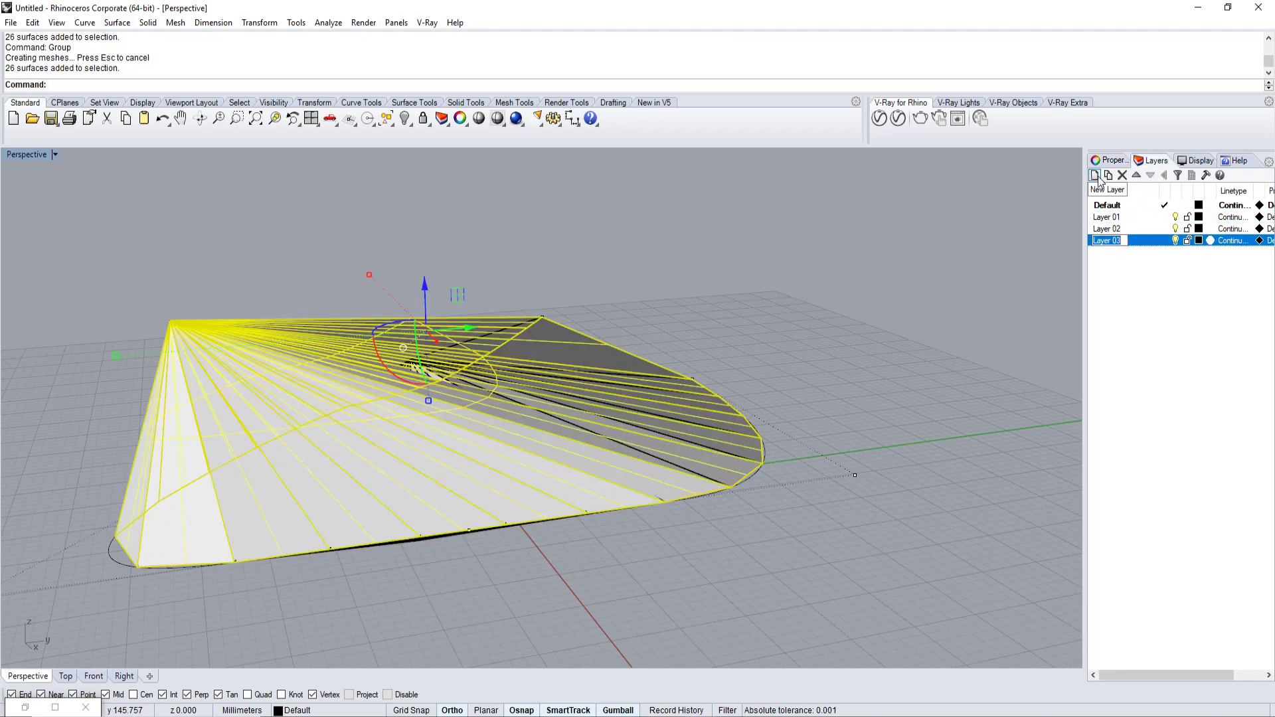
click(1094, 175)
click(329, 710)
click(324, 697)
click(1175, 253)
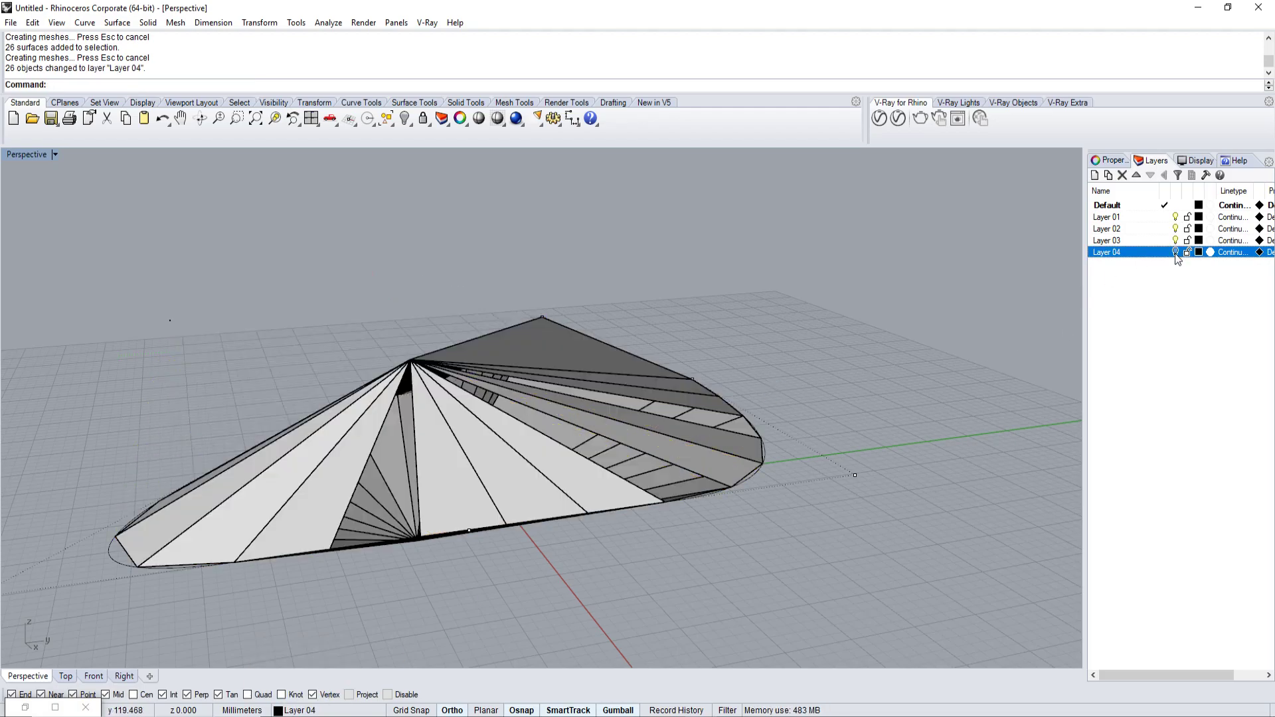
Move the 23 upper fan surfaces onto Layer 02.
click(567, 362)
right_drag(857, 398, 404, 353)
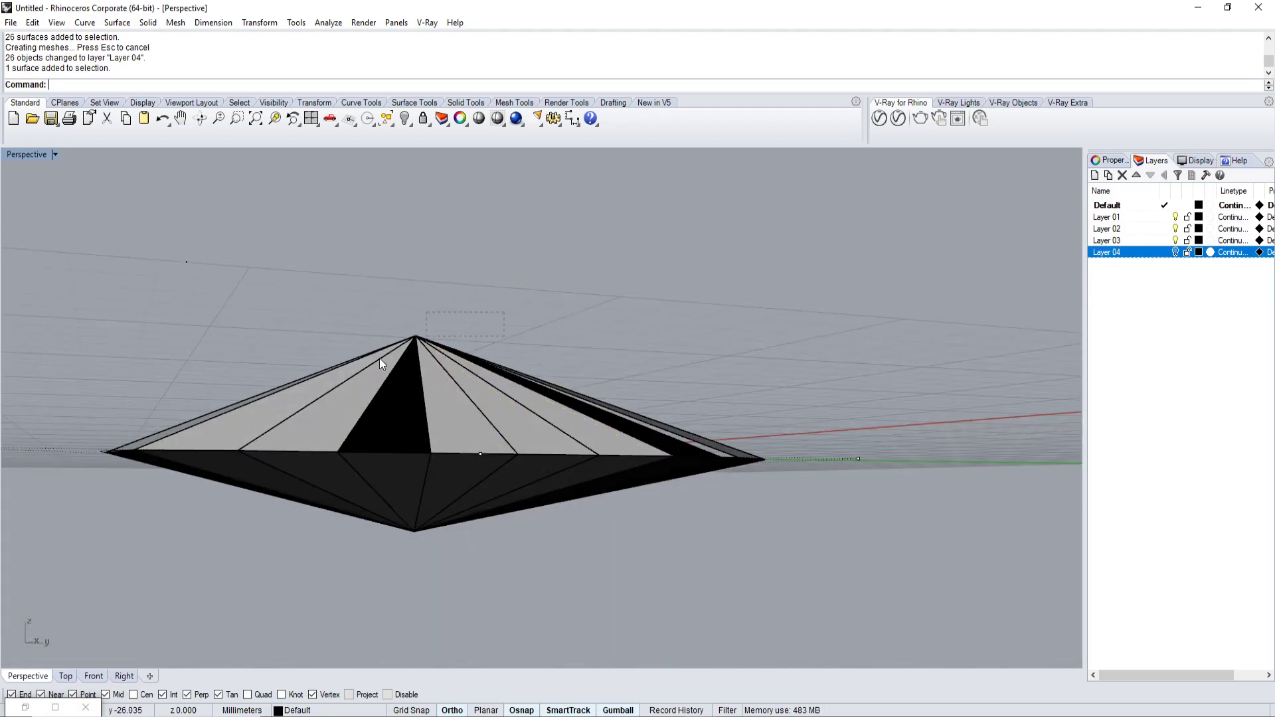
drag(404, 354, 404, 353)
right_drag(404, 353, 388, 429)
click(316, 711)
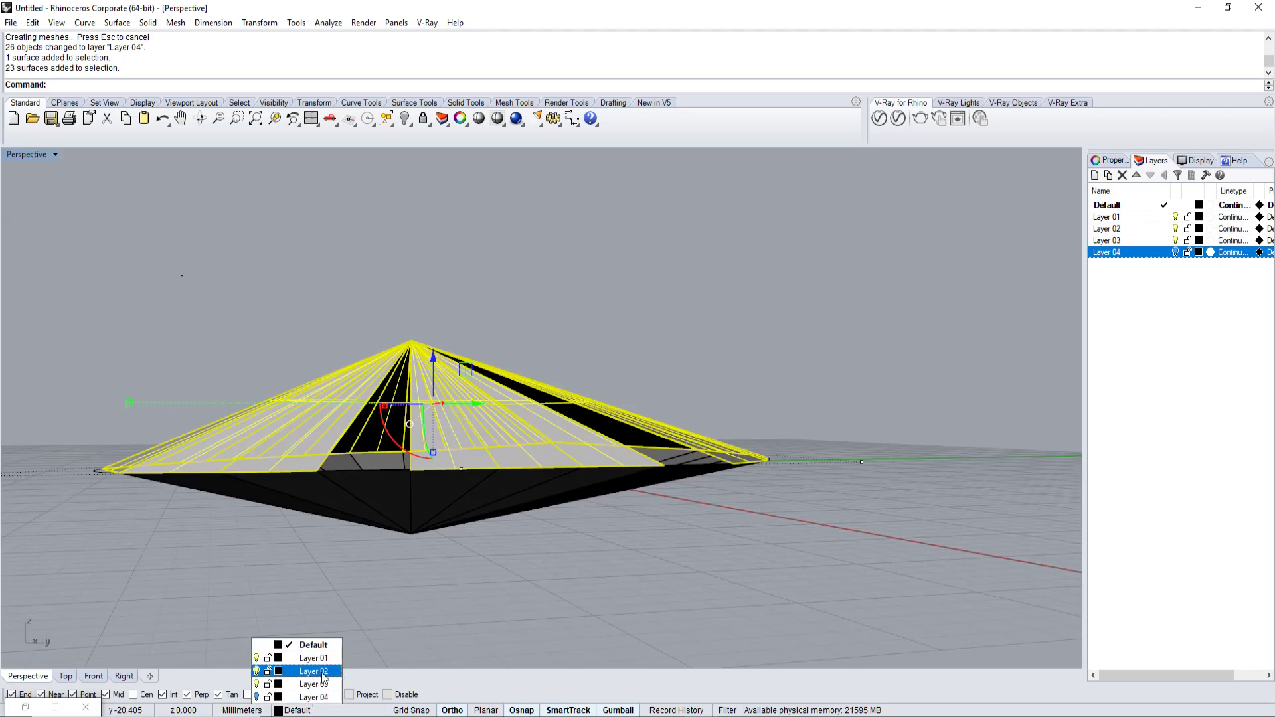
click(313, 671)
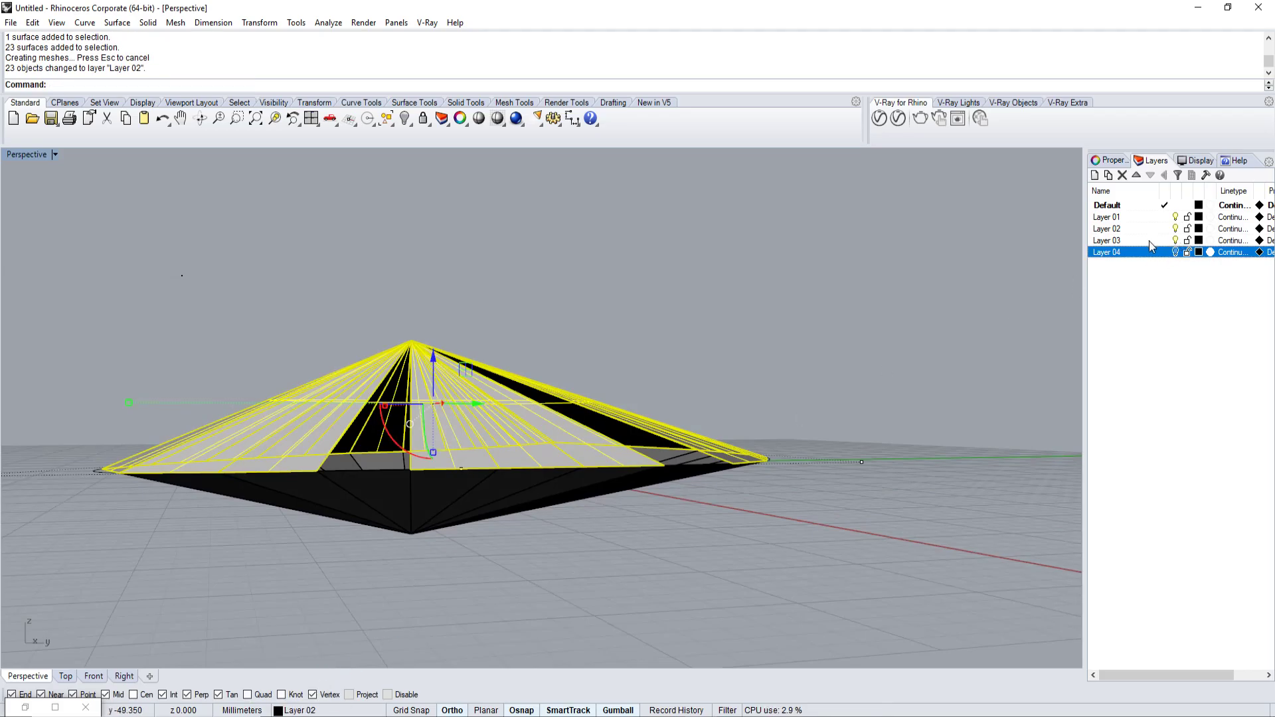
Move the 26 lower surfaces onto Layer 01, then hide Layers 02 and 01.
key(Escape)
drag(439, 541, 398, 521)
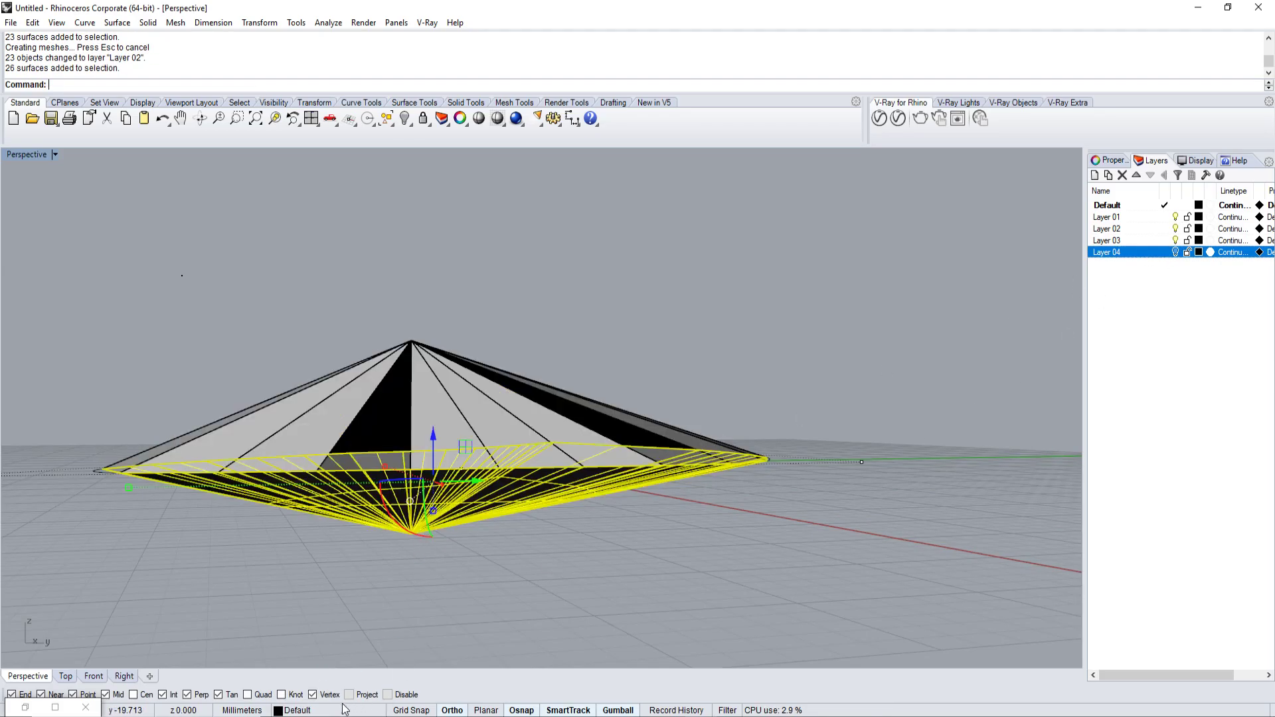
click(315, 710)
click(314, 658)
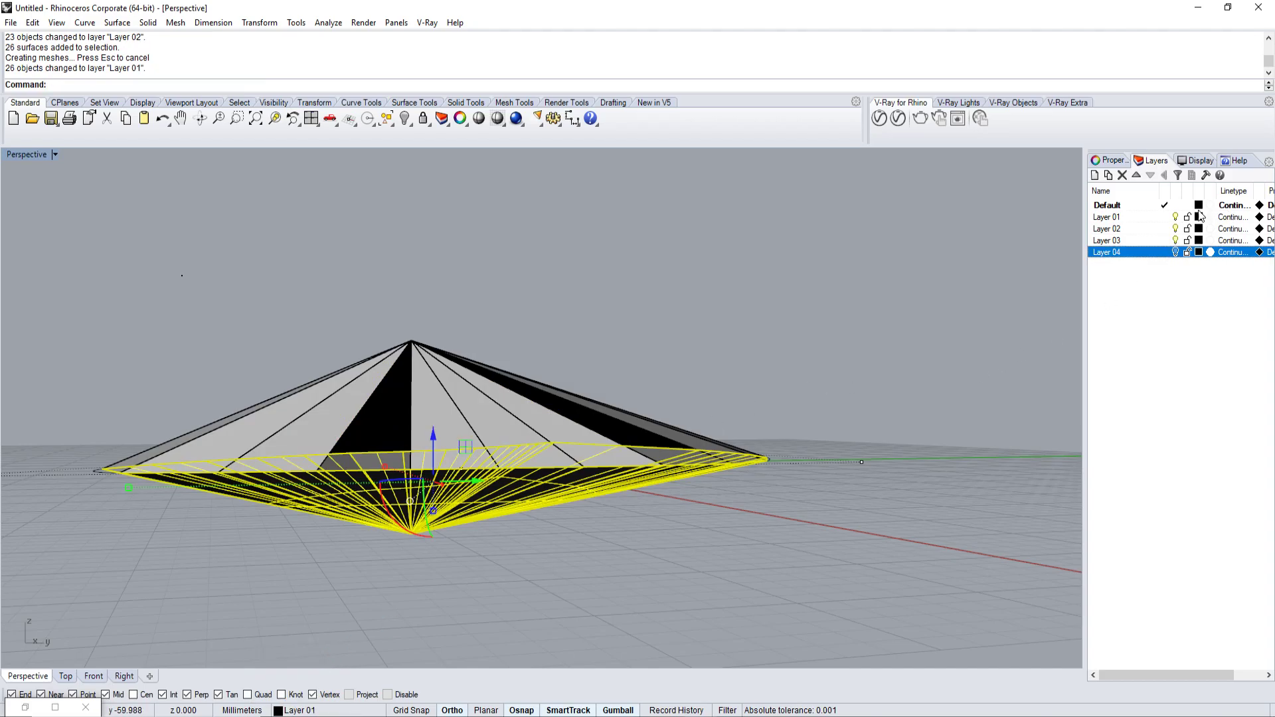
click(1172, 243)
click(1175, 229)
click(1175, 217)
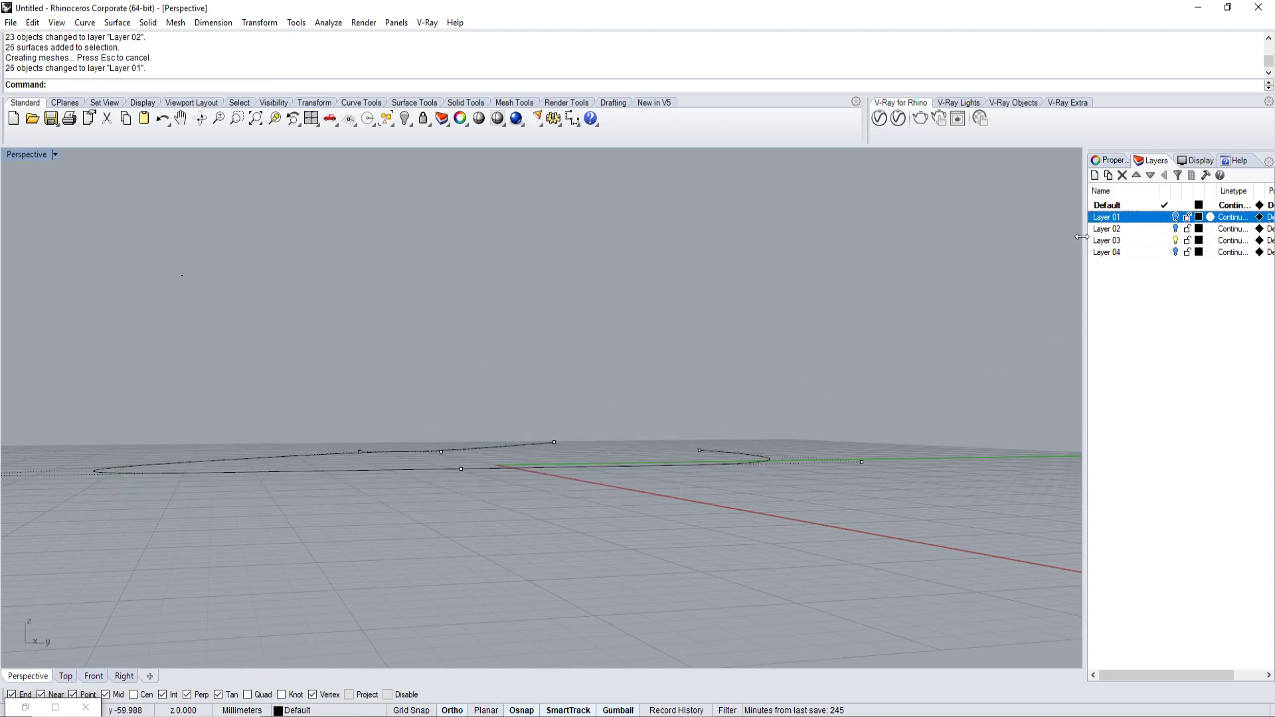
scroll(797, 275, up, 3)
Draw three upright boxes around the curve: one centre, a thin one left, one right.
right_drag(737, 362, 735, 419)
key(Return)
click(729, 397)
click(821, 431)
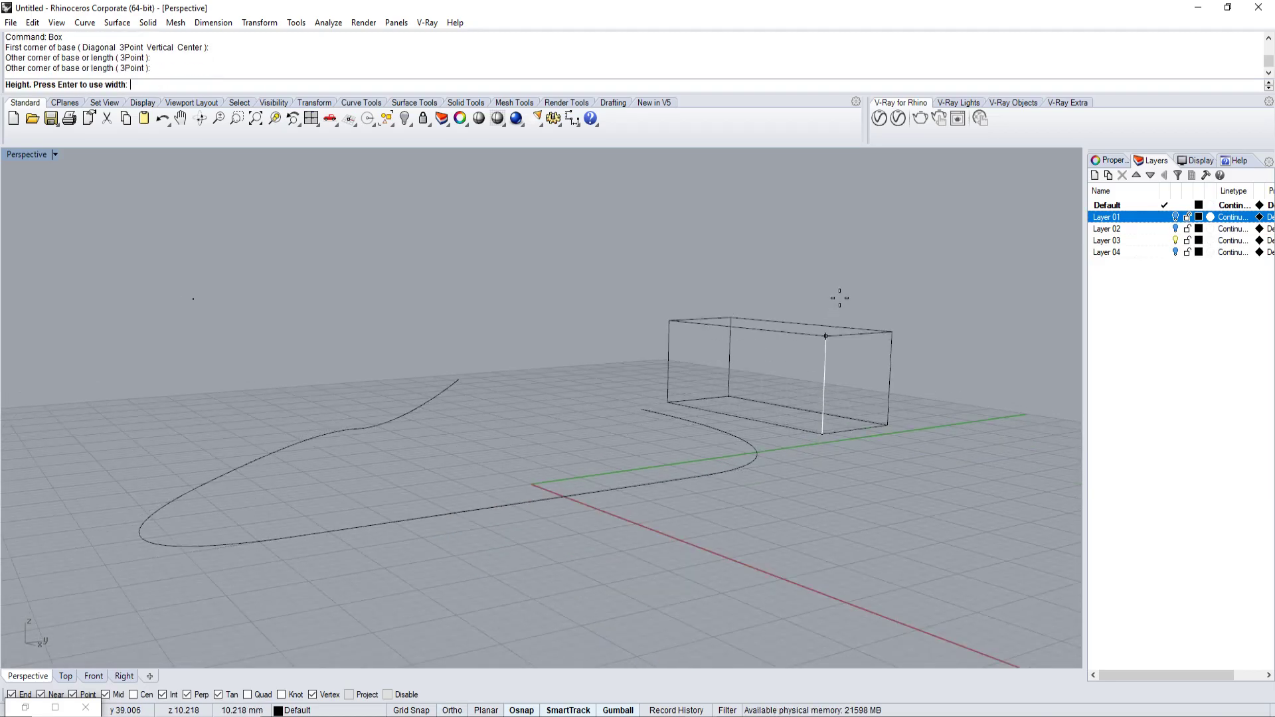
click(854, 205)
key(Return)
click(320, 384)
click(47, 412)
click(99, 221)
click(962, 540)
click(968, 205)
scroll(883, 376, up, 3)
Toggle Layers 01, 02 and 04 on and off to inspect them, then restore Grasshopper.
right_drag(831, 399, 839, 410)
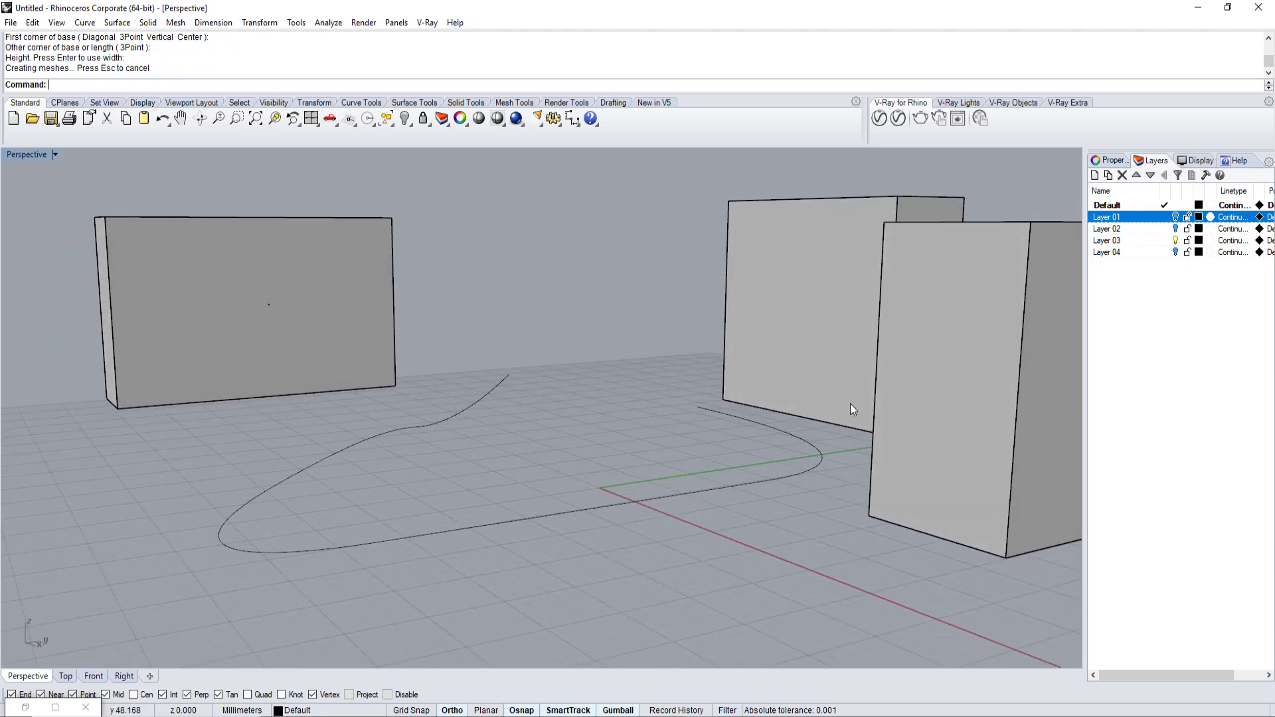
click(1176, 216)
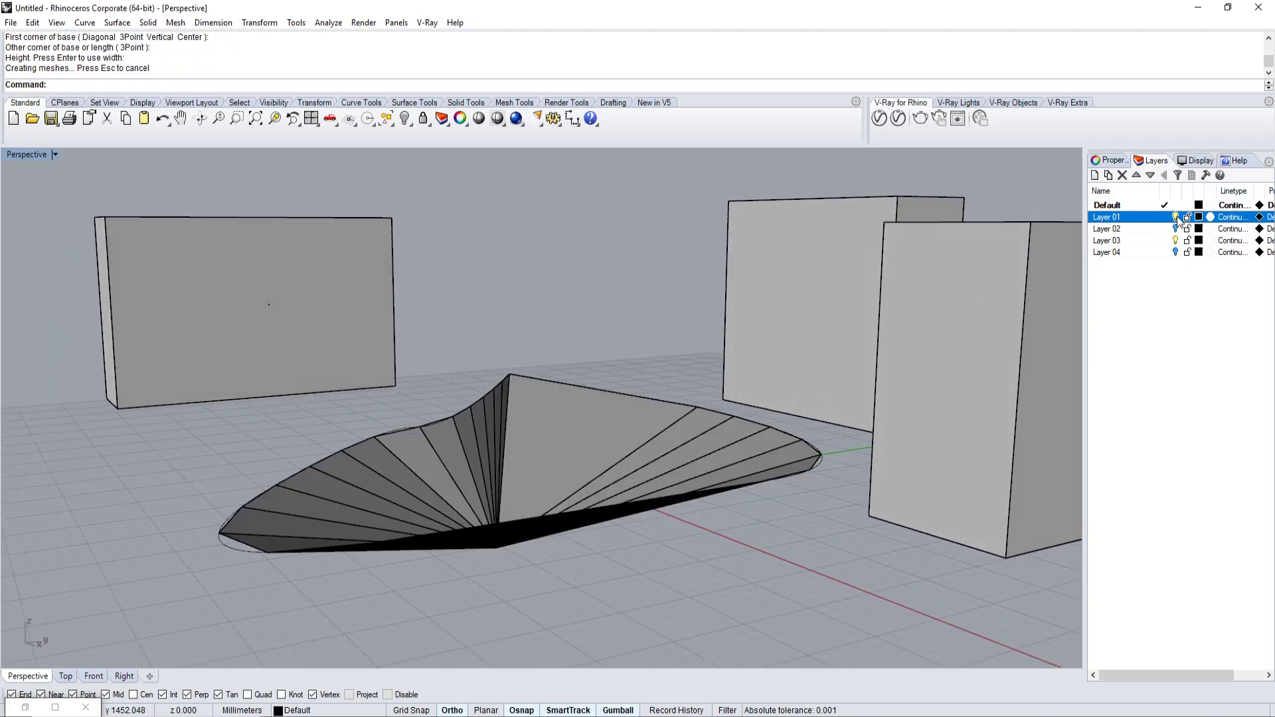
right_drag(963, 332, 1145, 282)
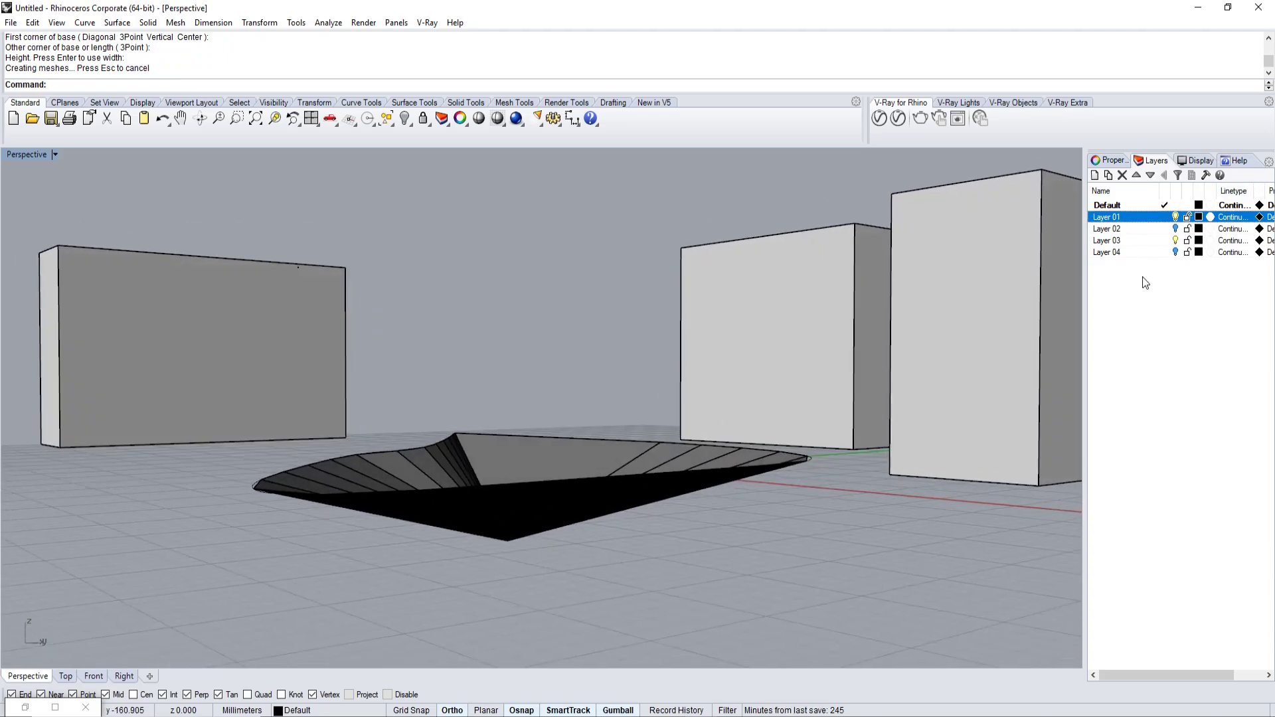
click(1175, 217)
click(1175, 228)
click(1174, 229)
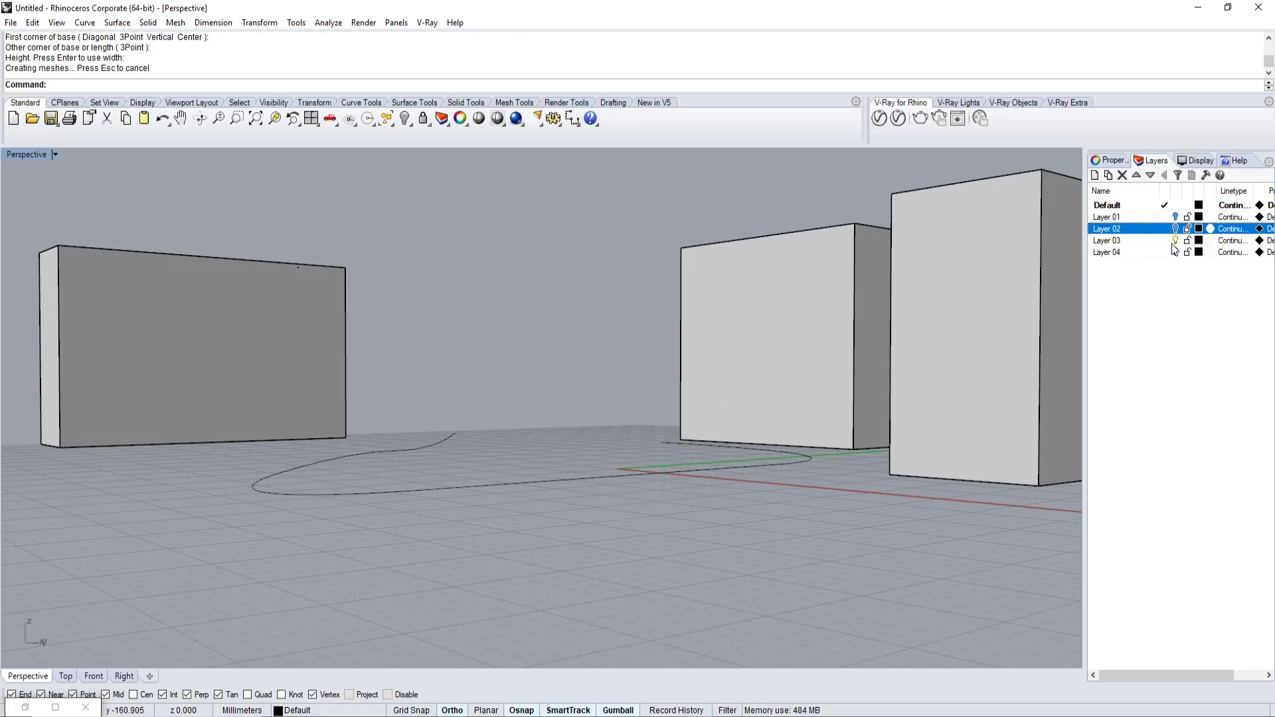
click(1175, 252)
click(1175, 252)
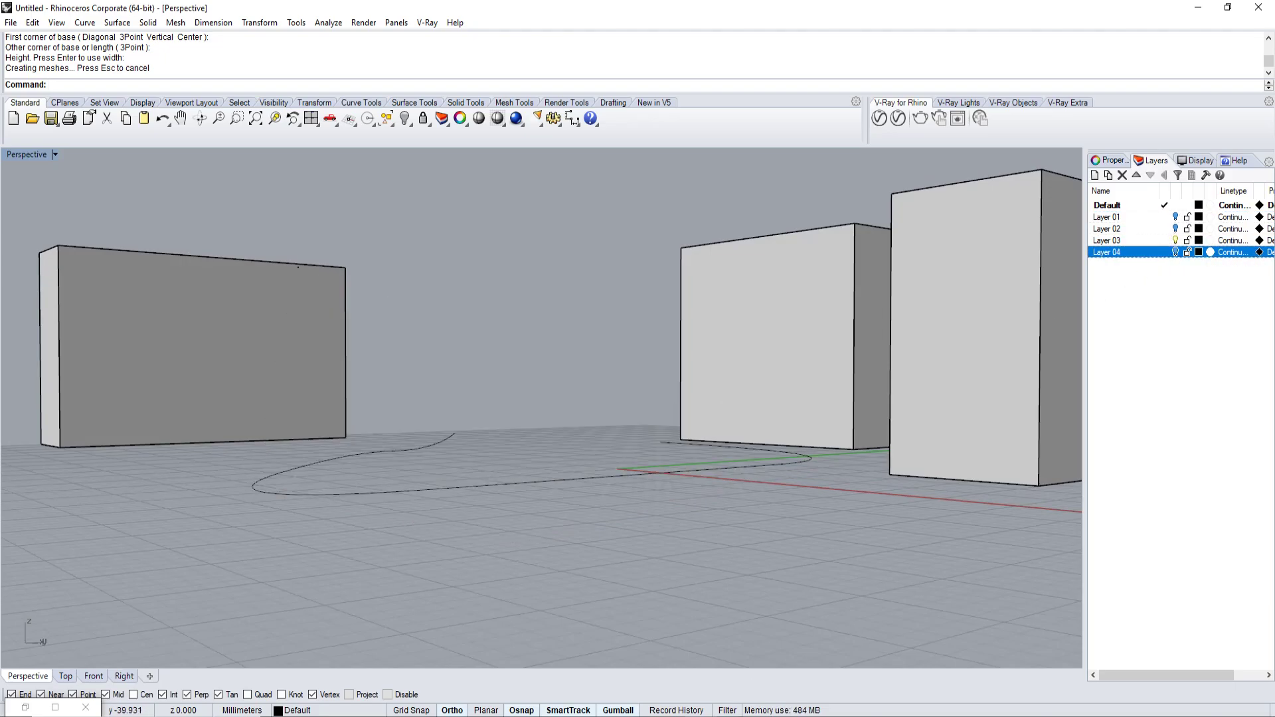
click(25, 707)
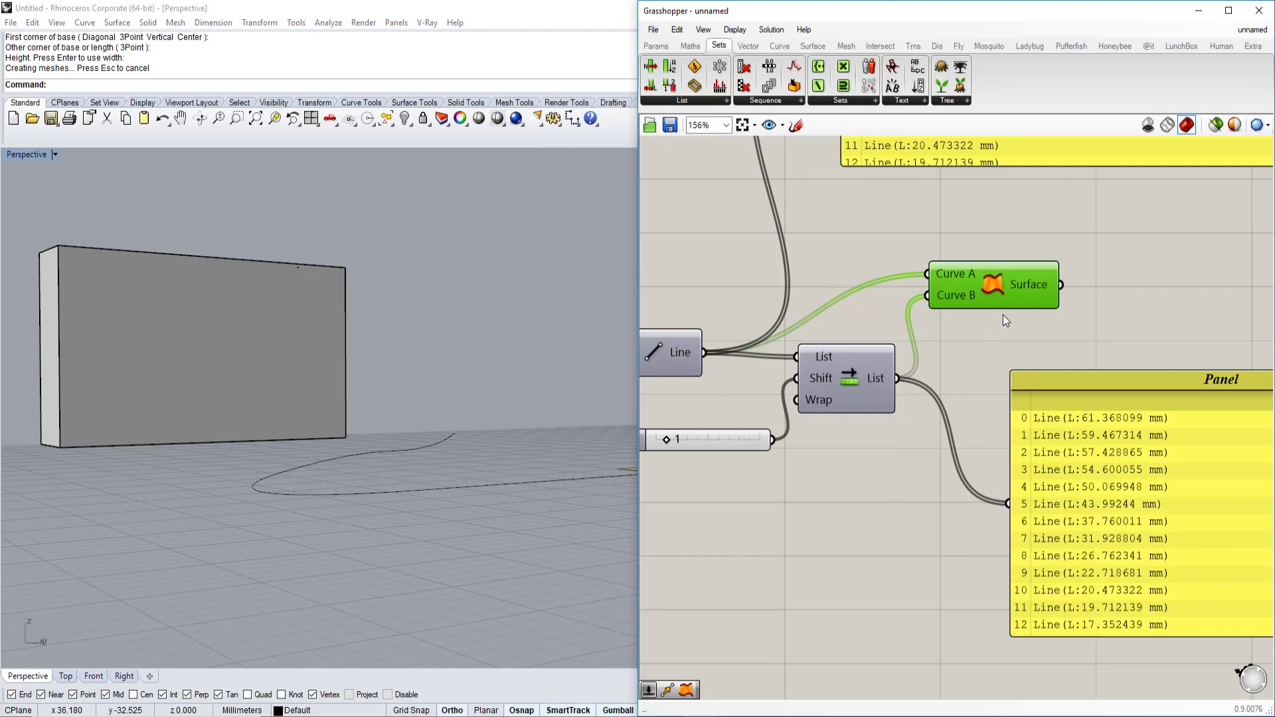
Turn on the Ruled Surface preview and gumball-move the cone apex point to the right.
right_click(1001, 277)
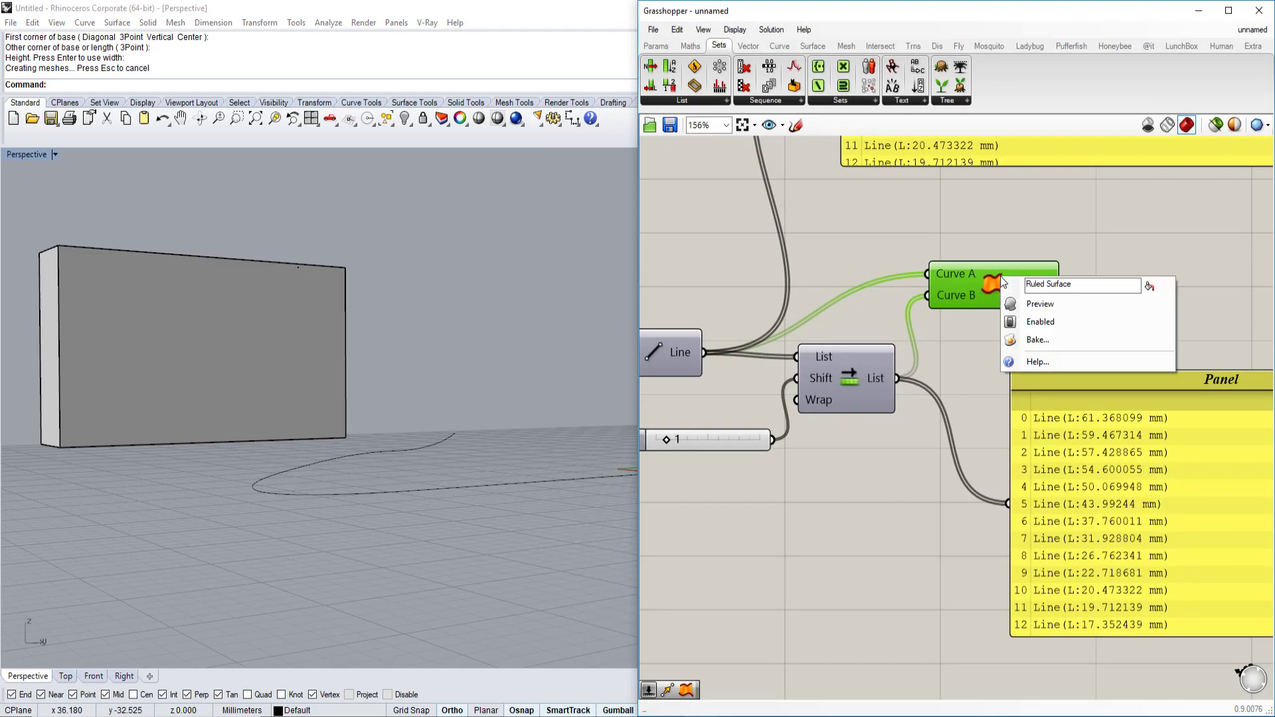
click(1042, 311)
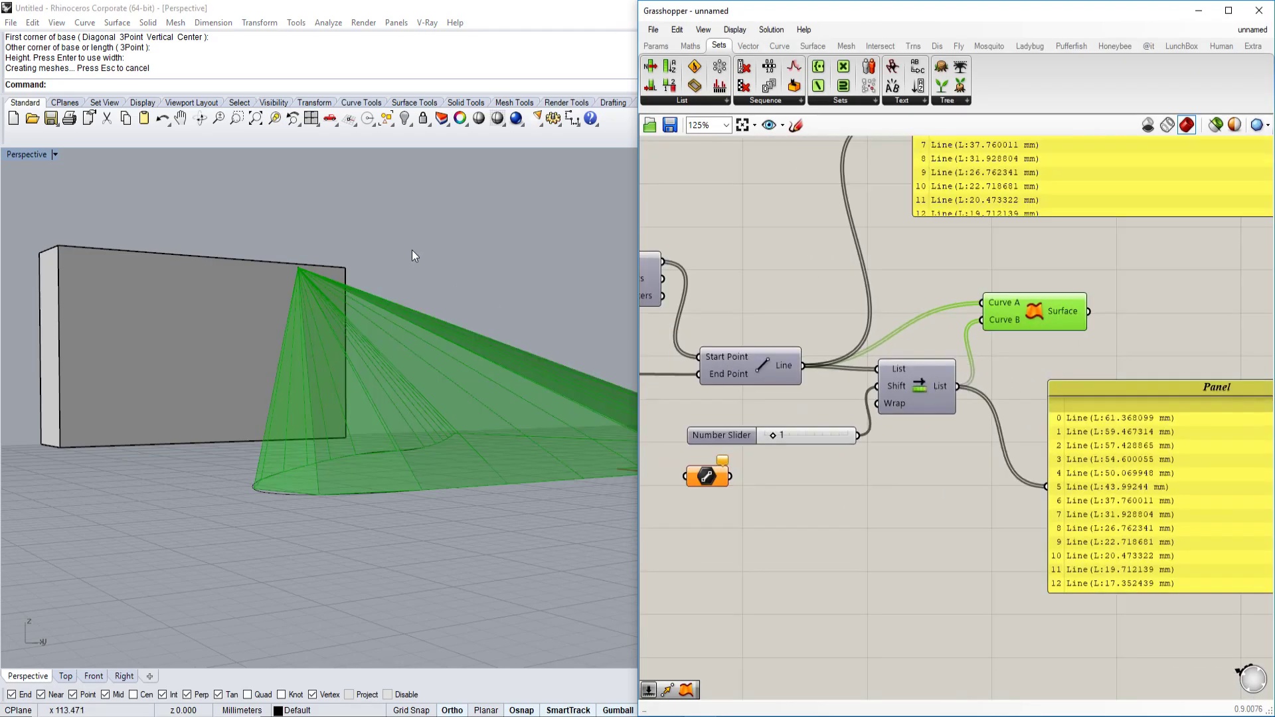
scroll(412, 252, up, 3)
click(350, 291)
drag(352, 280, 571, 284)
right_drag(572, 285, 512, 353)
right_drag(1156, 330, 1033, 340)
click(460, 555)
right_drag(460, 556, 517, 509)
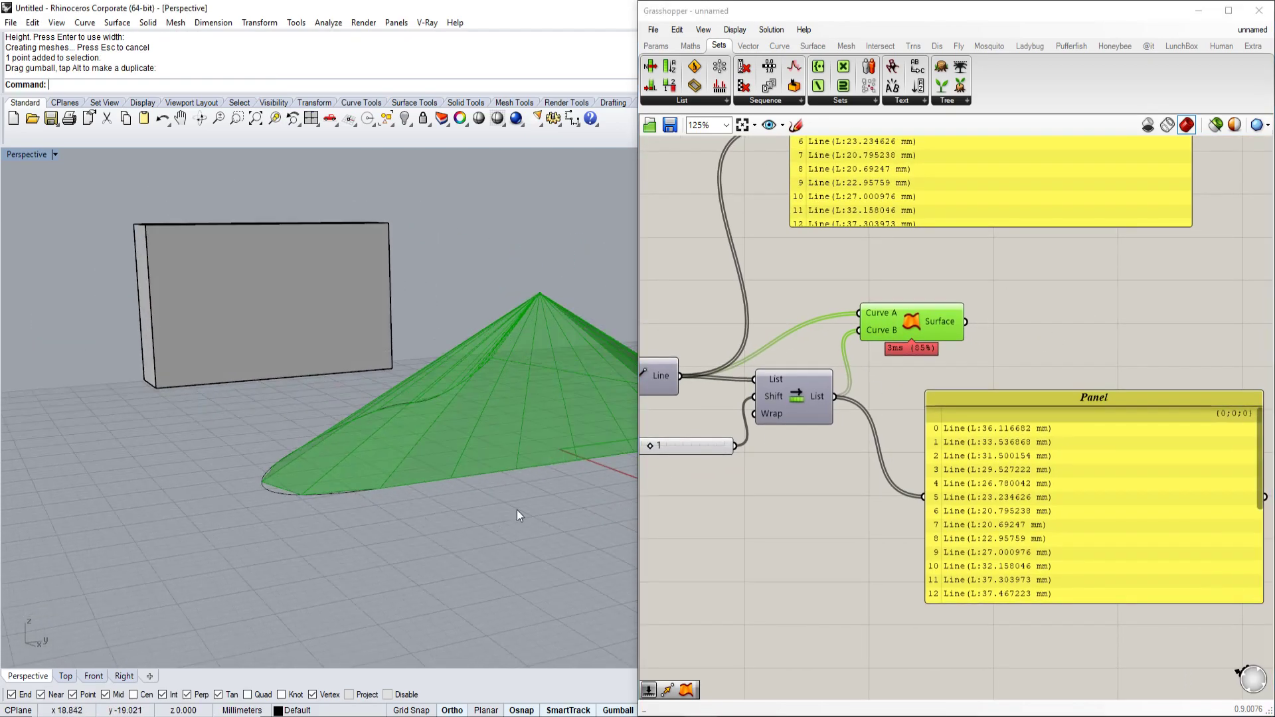
Add a Custom Preview component fed by the Ruled Surface output, showing the fan shaded pink.
double_click(1047, 294)
text(custr)
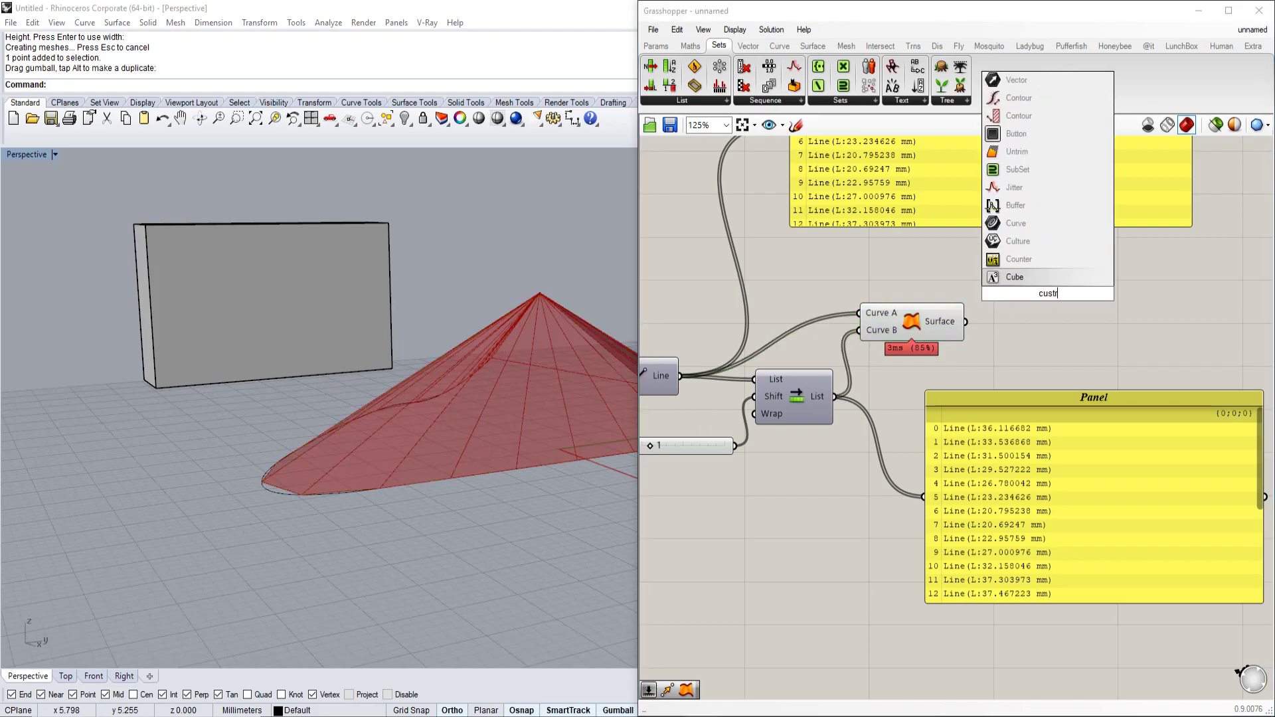
key(BackSpace)
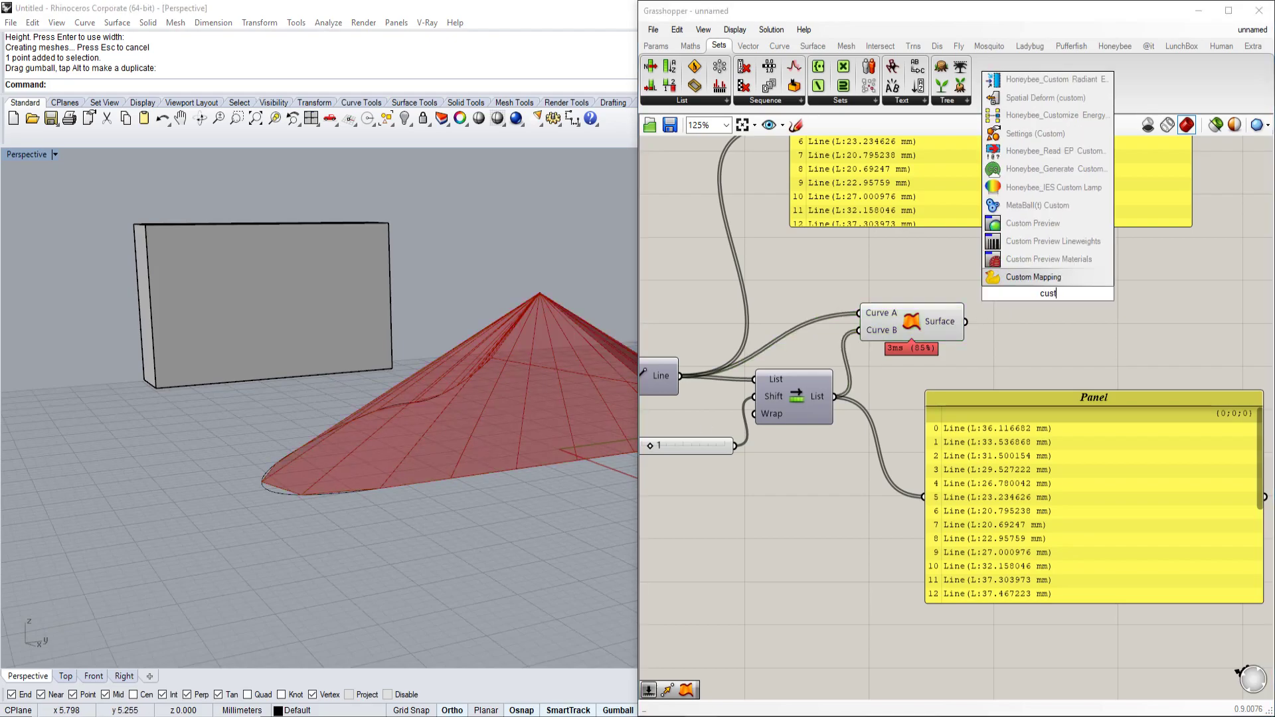
click(1033, 223)
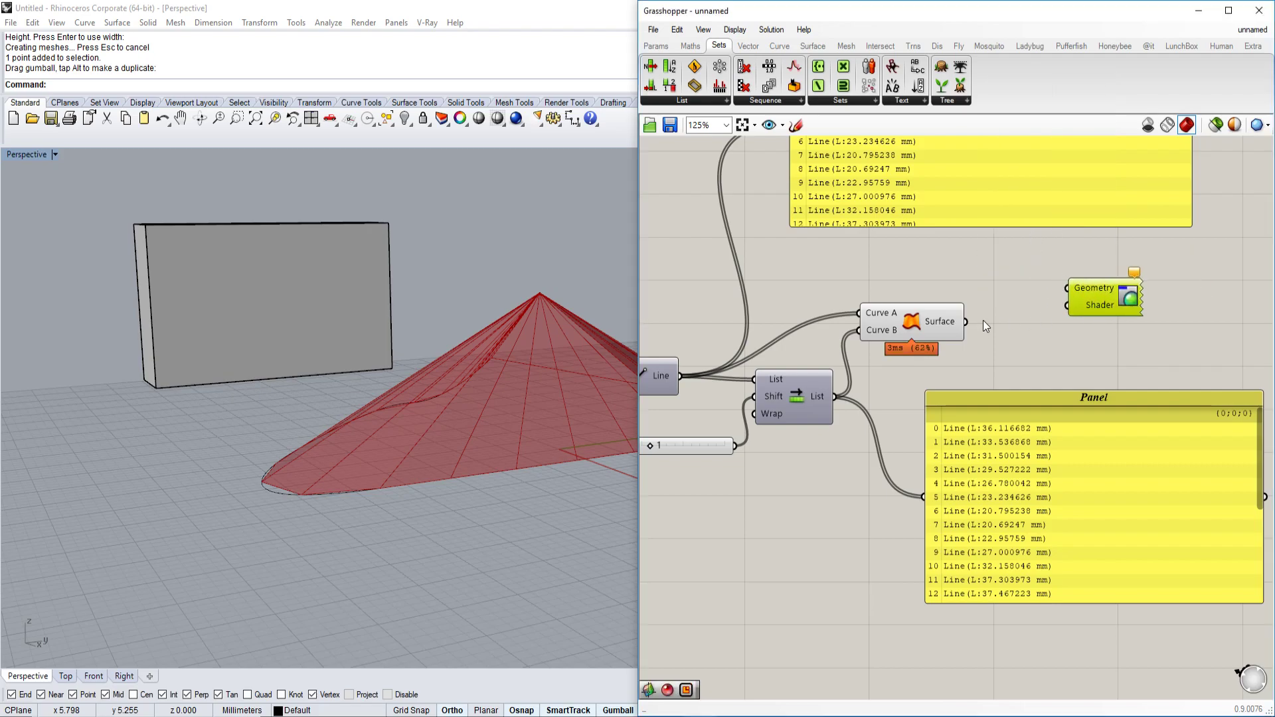
drag(999, 319, 1067, 288)
click(928, 282)
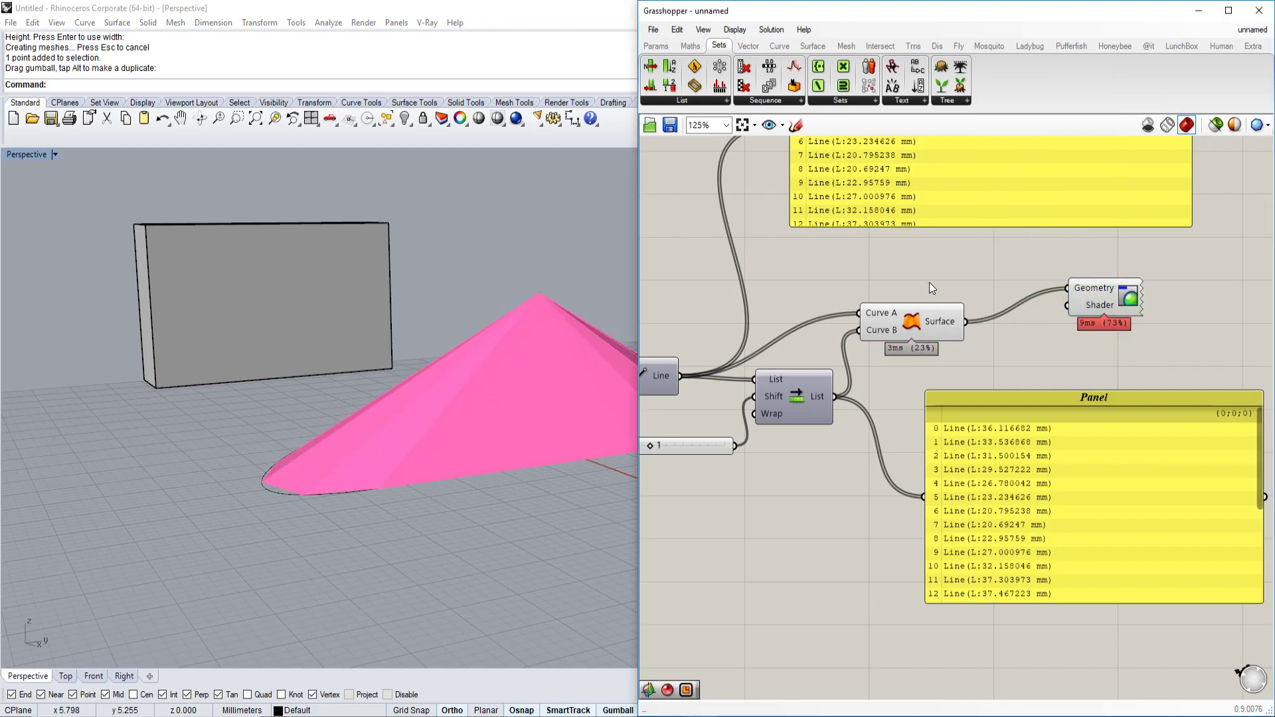
right_drag(520, 418, 475, 455)
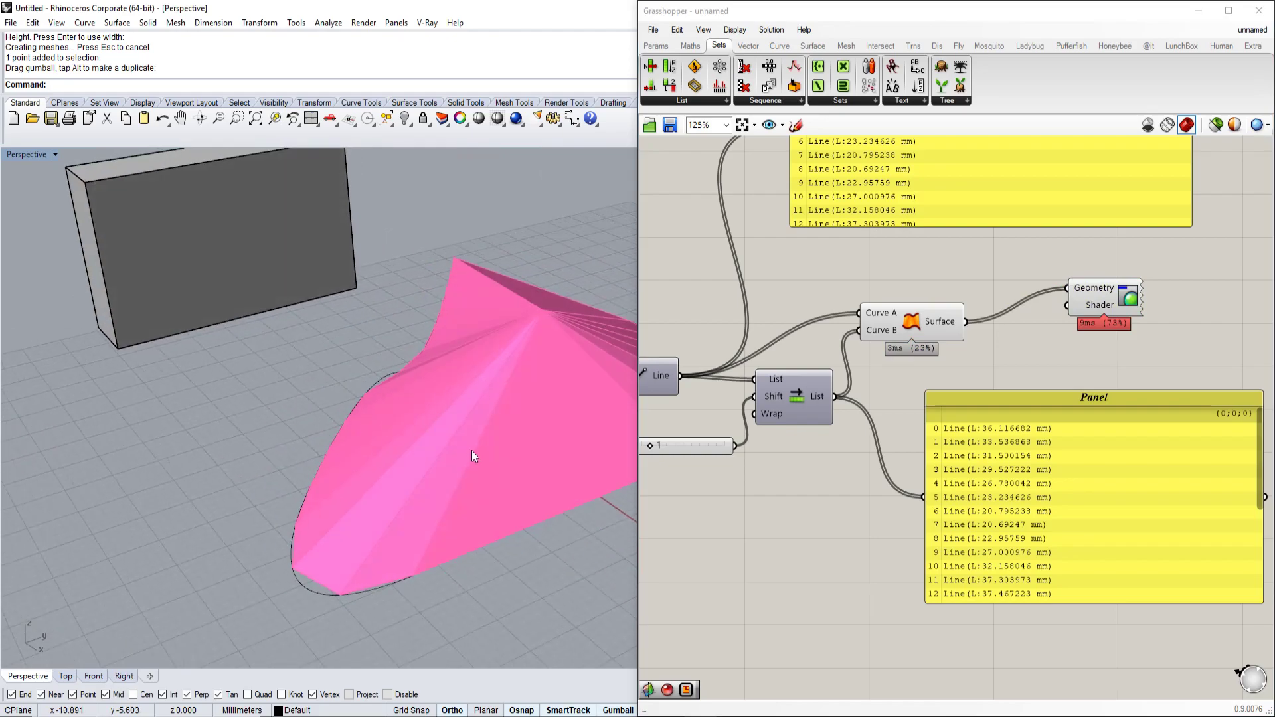
right_drag(1145, 329, 1061, 378)
right_drag(465, 405, 401, 412)
Turn off the Ruled Surface component's own preview and move the Panel down out of the way.
click(826, 369)
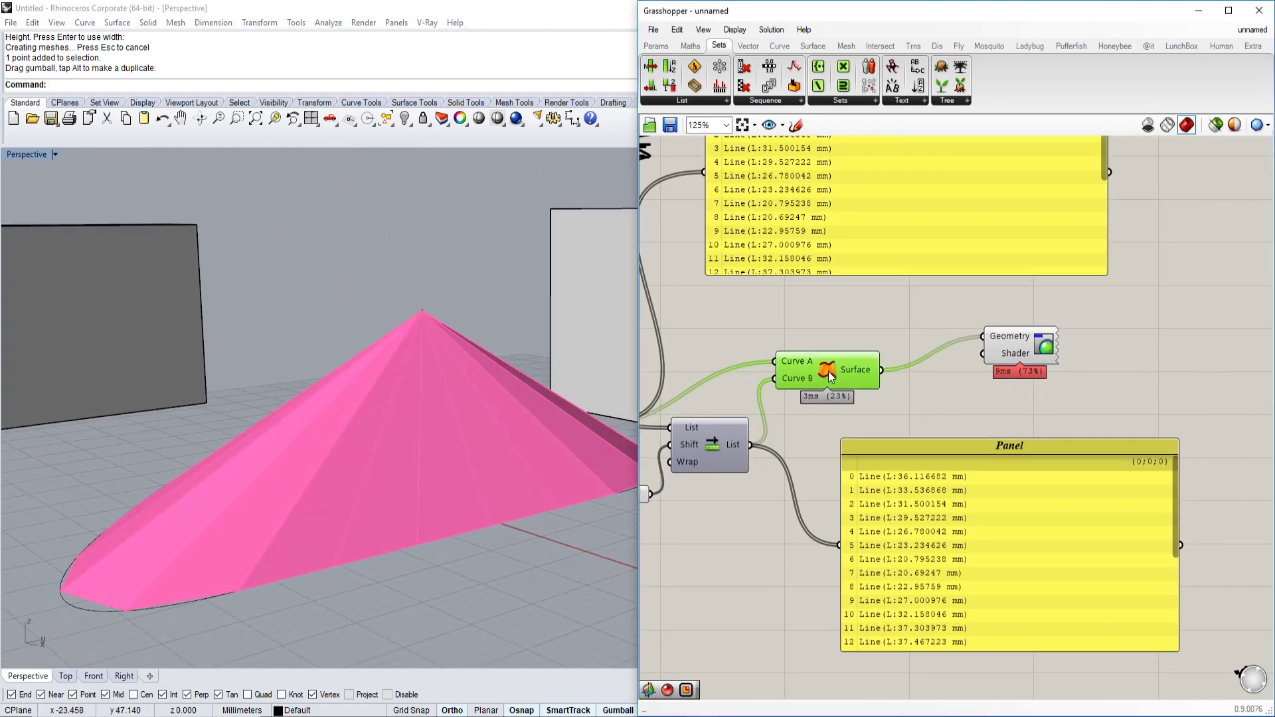
right_click(824, 378)
click(863, 403)
right_drag(470, 427, 525, 385)
drag(993, 441, 925, 588)
double_click(938, 496)
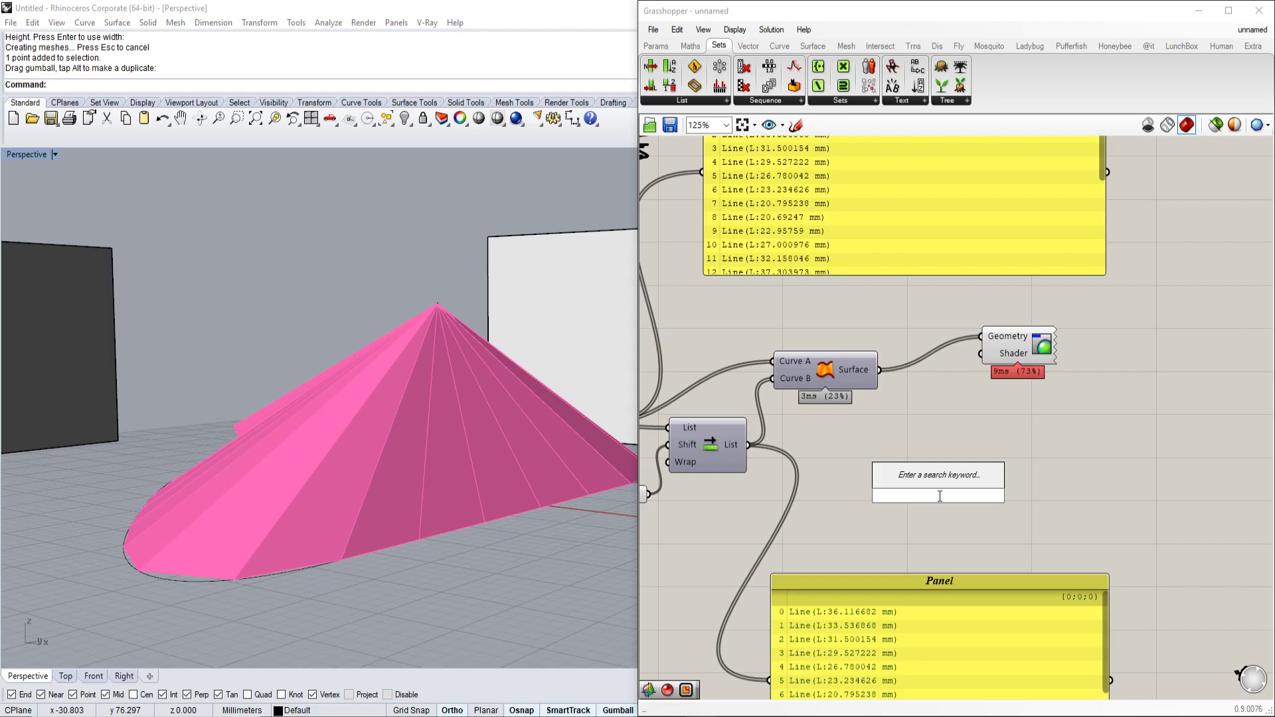
Add a Colour Swatch and wire it into Custom Preview's Shader input.
text(color picker)
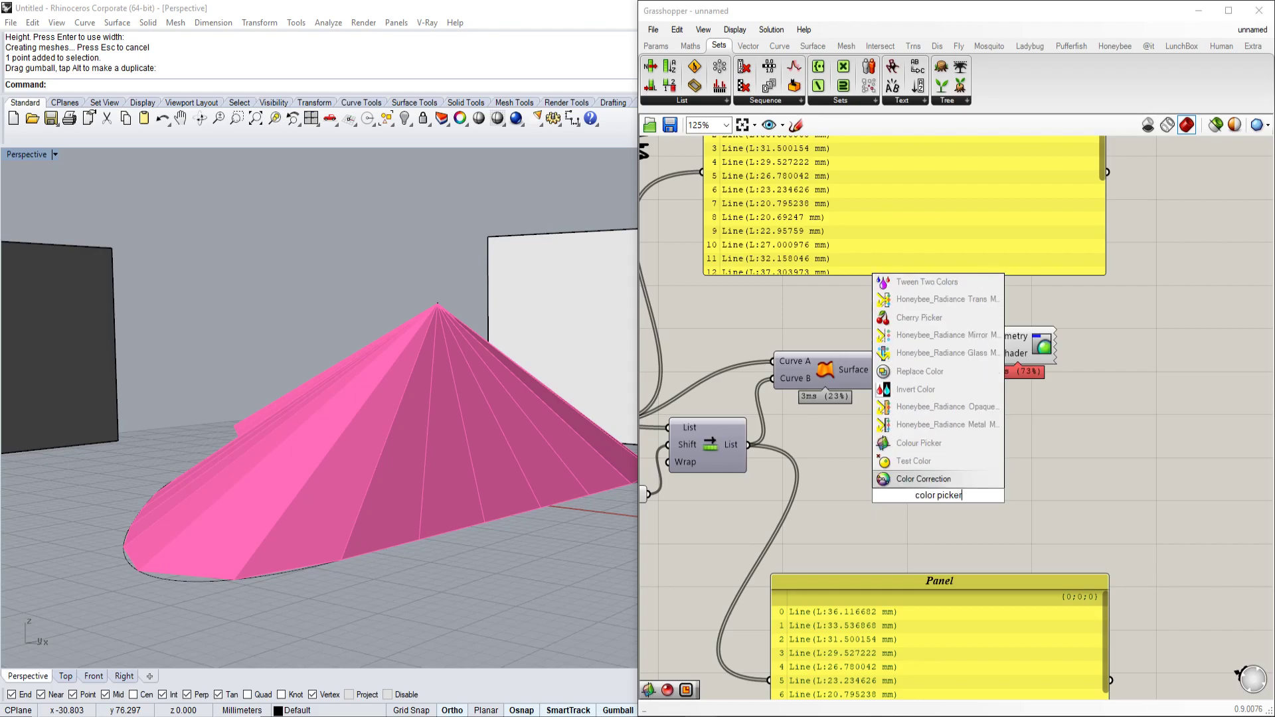
key(Return)
click(956, 495)
drag(1014, 495, 1126, 339)
click(1140, 477)
Set the swatch to green (hue 149°, saturation 74, value 71) to shade the fan.
drag(960, 475, 936, 436)
drag(975, 509, 944, 508)
drag(960, 432, 929, 403)
right_drag(319, 464, 601, 522)
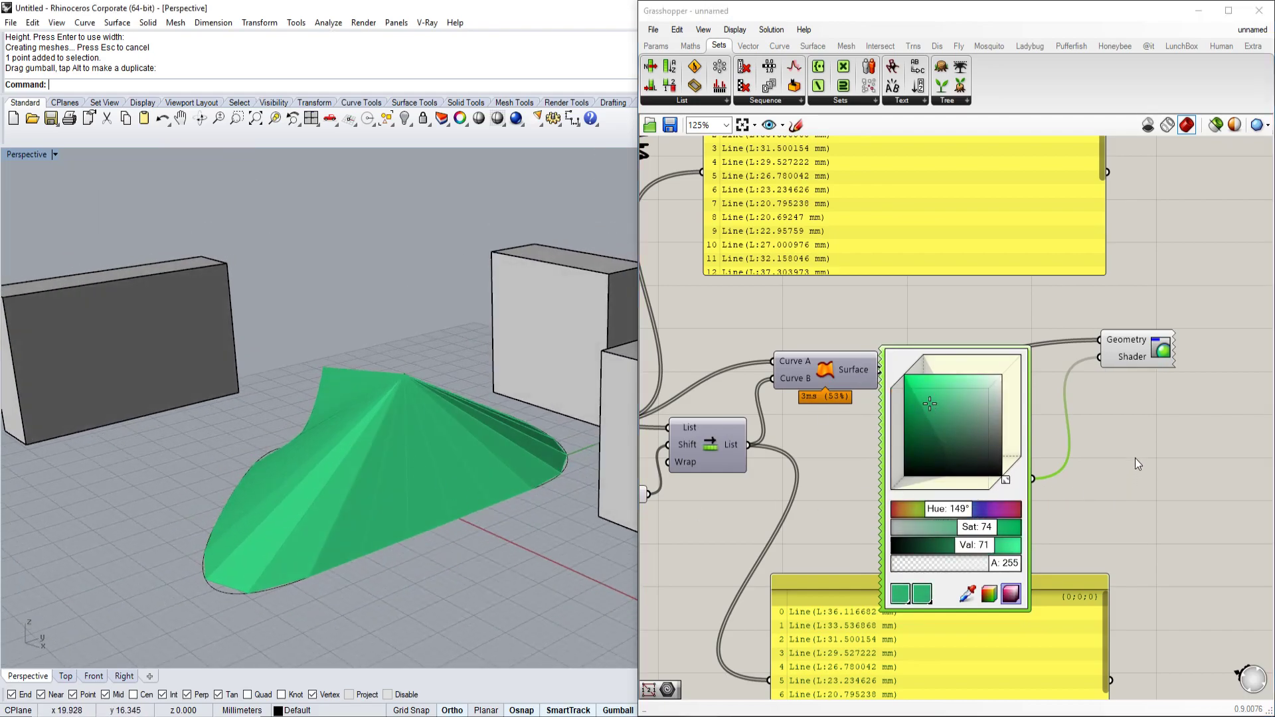
scroll(1096, 440, down, 3)
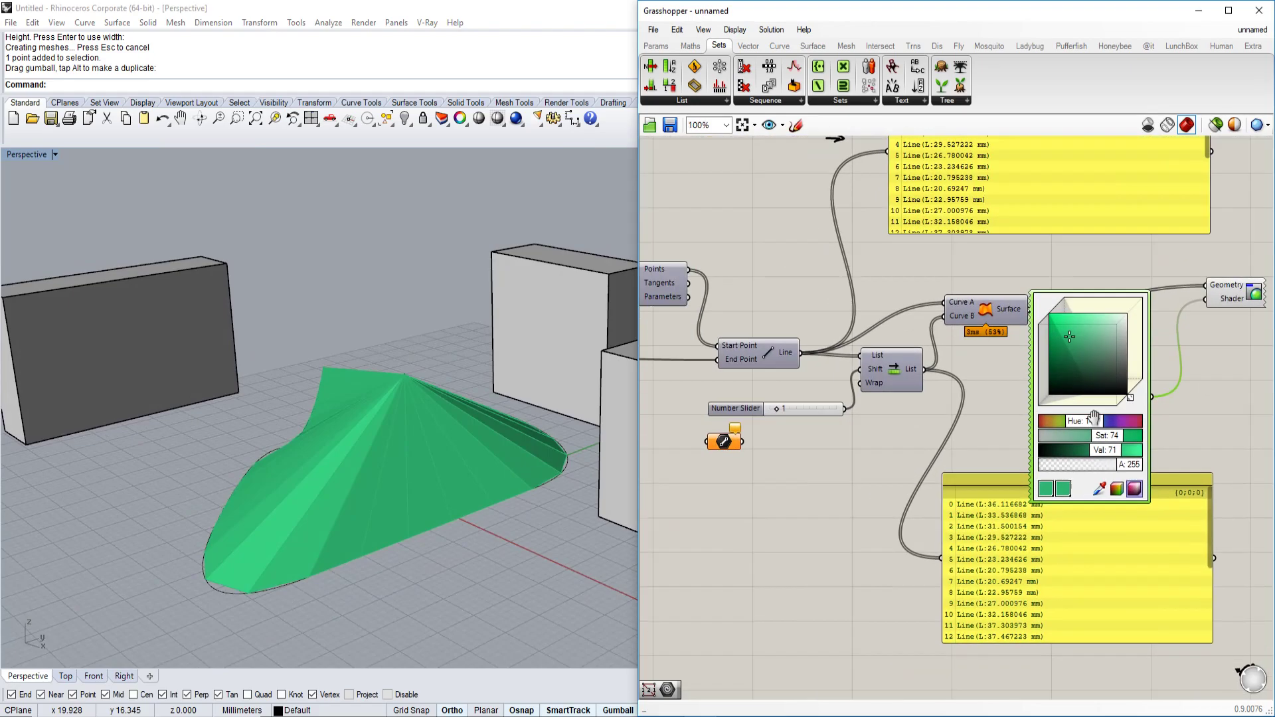
scroll(880, 447, up, 3)
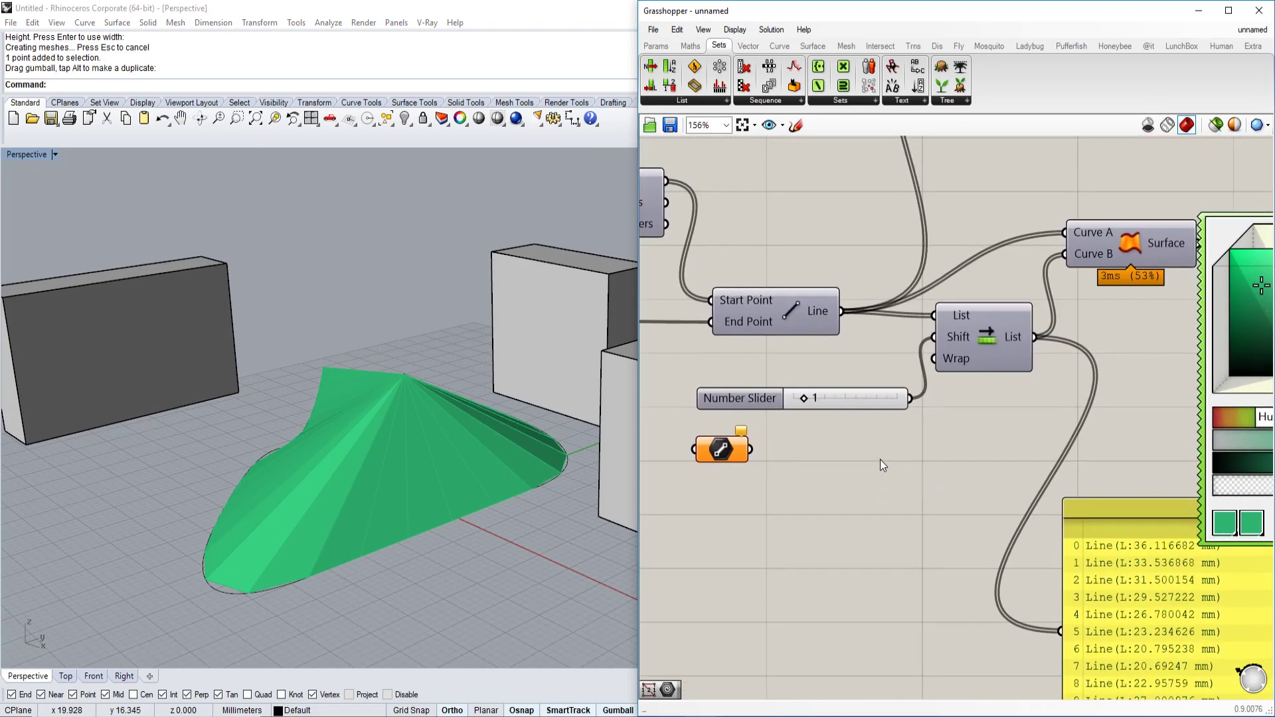
scroll(932, 471, down, 2)
click(1078, 601)
right_drag(1063, 587, 988, 591)
right_drag(497, 519, 441, 484)
scroll(385, 333, up, 5)
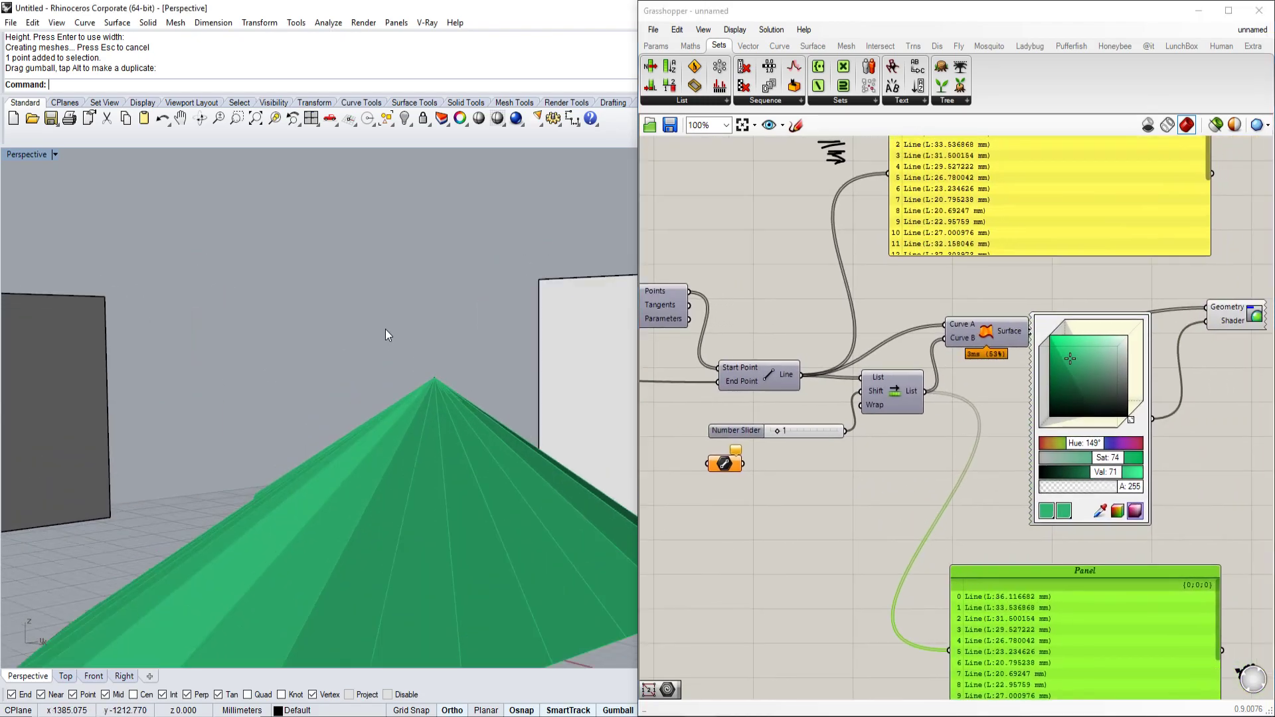
scroll(385, 330, down, 4)
right_drag(385, 332, 391, 405)
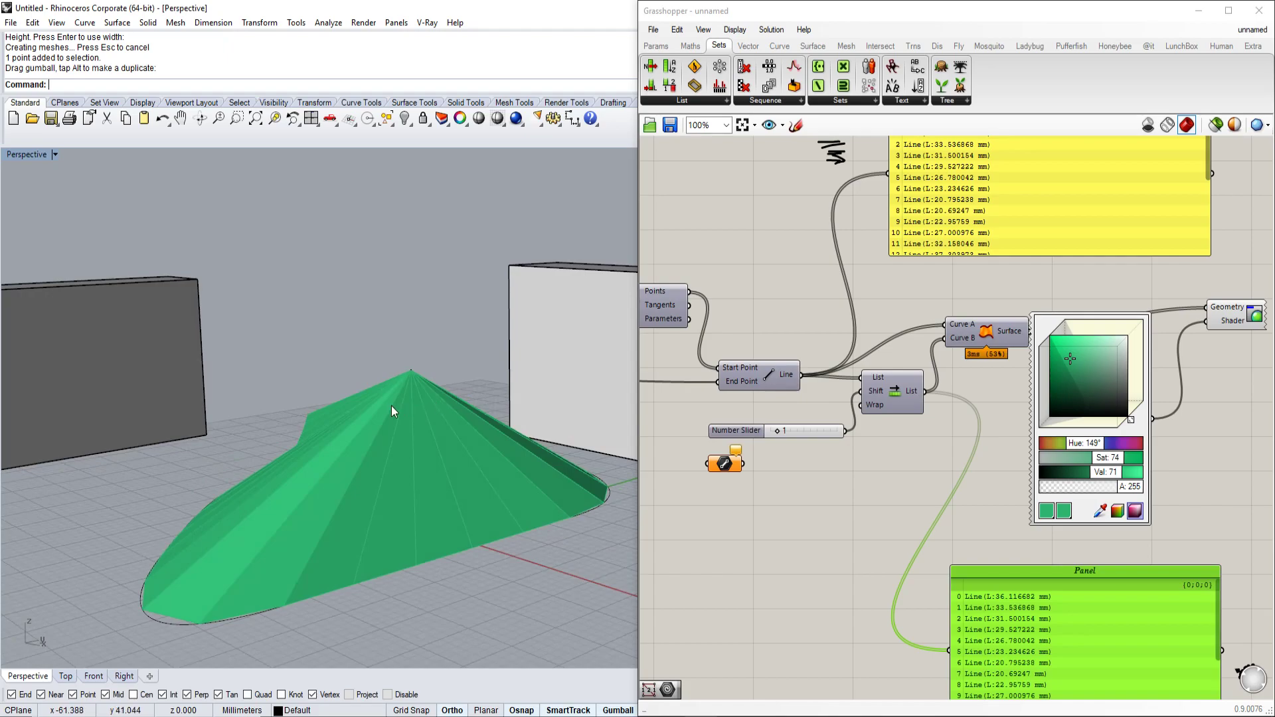